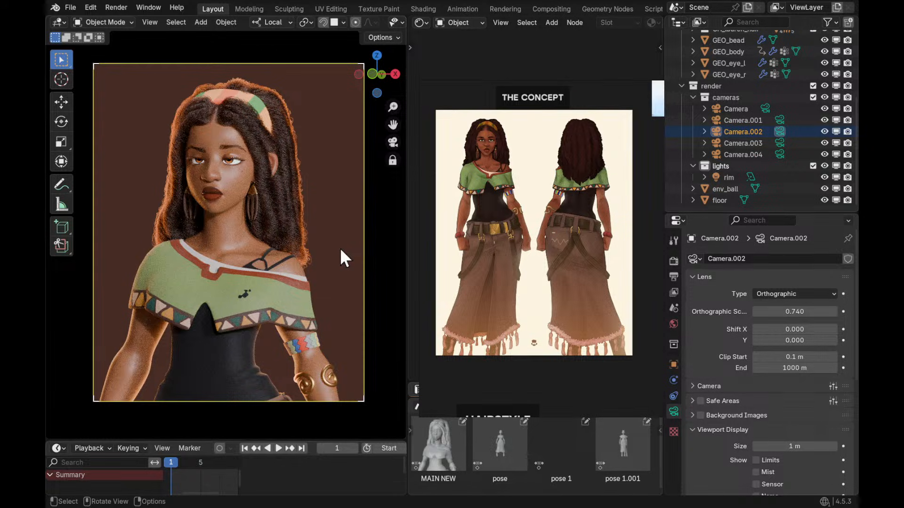
Leave the camera view and inspect the full character in solid shading
key("KP_0")
middle_click_drag(326, 236, 287, 251)
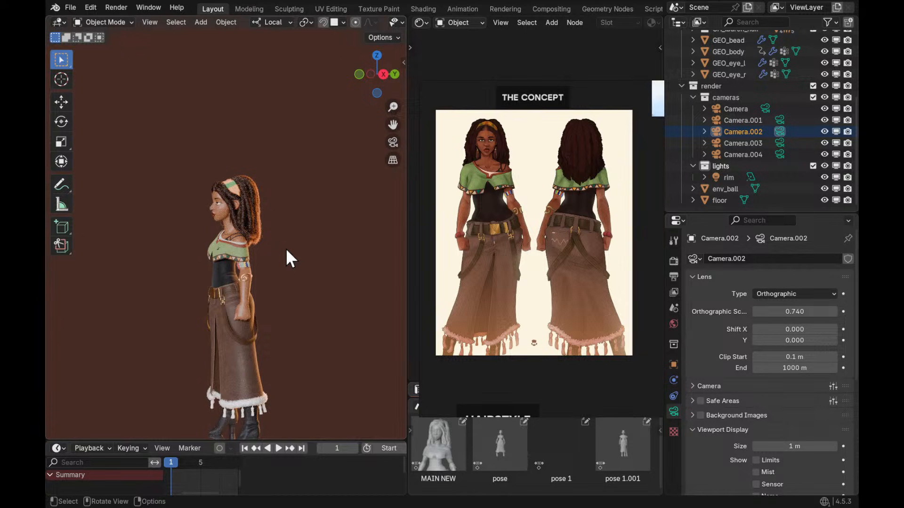
mouse_move(287, 249)
middle_mouse_down()
mouse_move(337, 301)
mouse_move(322, 260)
mouse_move(364, 256)
mouse_move(339, 278)
mouse_move(315, 242)
mouse_move(355, 251)
middle_mouse_up()
key("z")
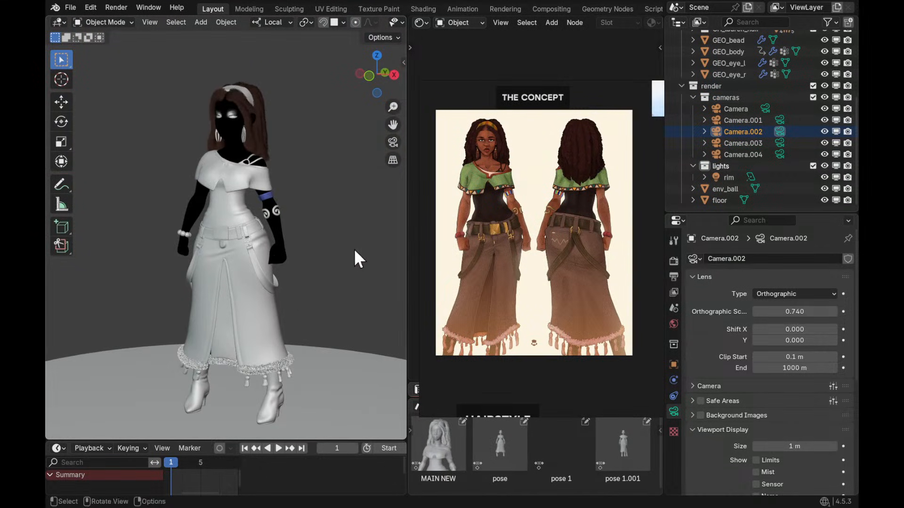
scroll(351, 257, "down", 1)
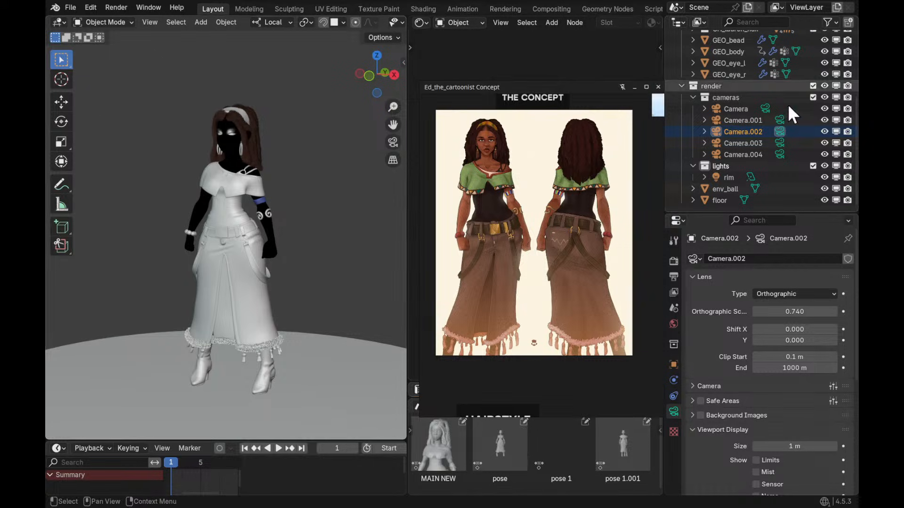
Make the color attribute named Attribute the active one on the character's body mesh
left_click(272, 236)
middle_click_drag(740, 410, 737, 332)
left_click(739, 377)
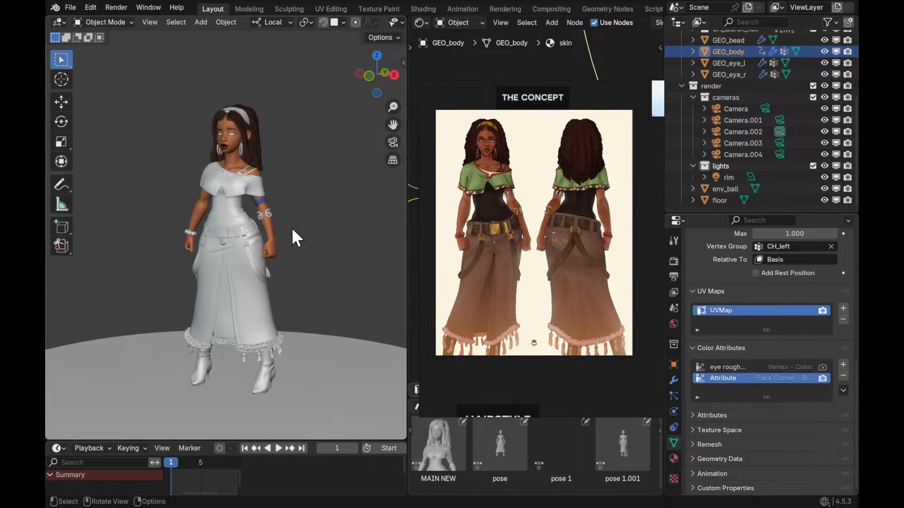
middle_click_drag(321, 267, 316, 217, "ctrl")
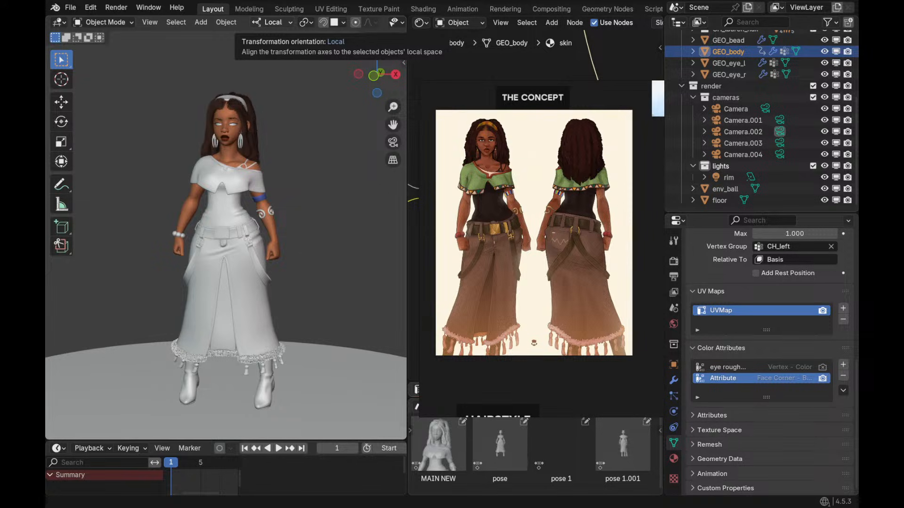
middle_click_drag(325, 222, 332, 225)
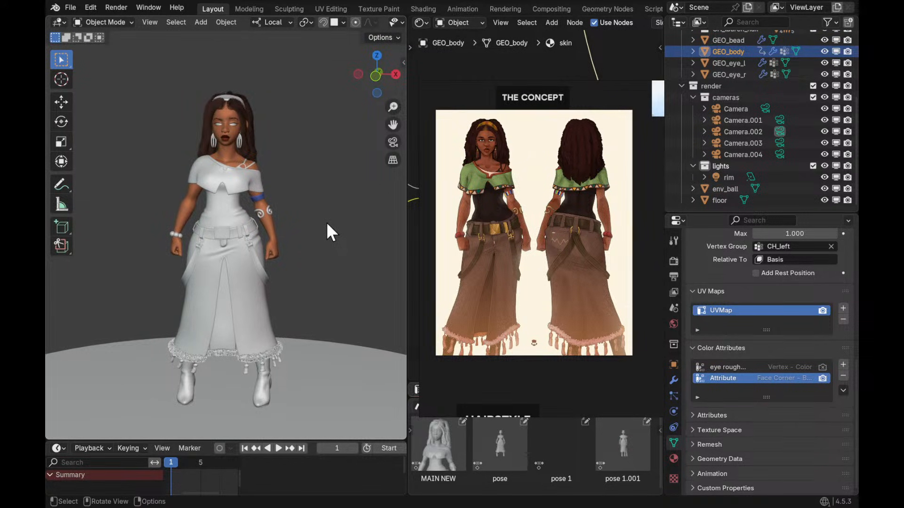
Show the viewport overlays and inspect the full character with its rig controls and scene statistics
mouse_move(326, 221)
middle_mouse_down()
mouse_move(300, 190)
mouse_move(329, 220)
mouse_move(308, 250)
mouse_move(339, 253)
mouse_move(350, 221)
middle_mouse_up()
key("z")
left_click(314, 136)
scroll(347, 201, "up", 4)
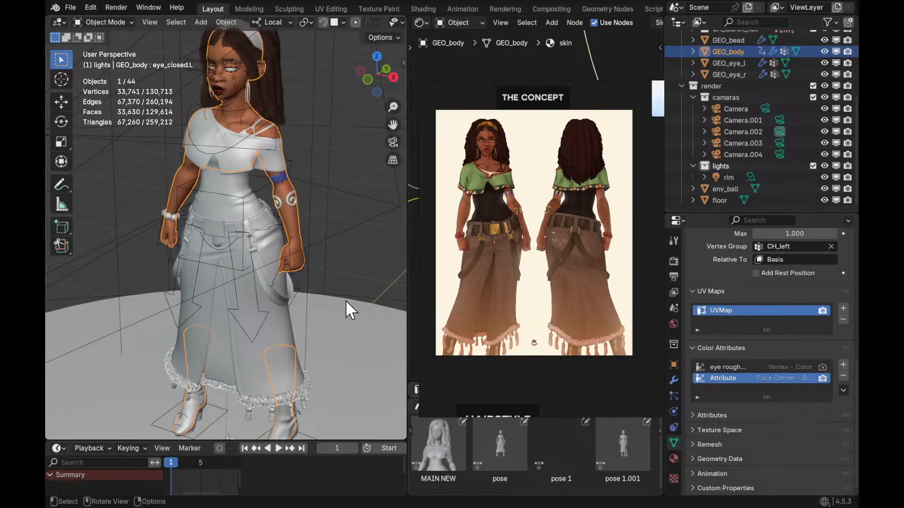
mouse_move(347, 298)
middle_mouse_down()
mouse_move(365, 288)
mouse_move(355, 293)
middle_mouse_up()
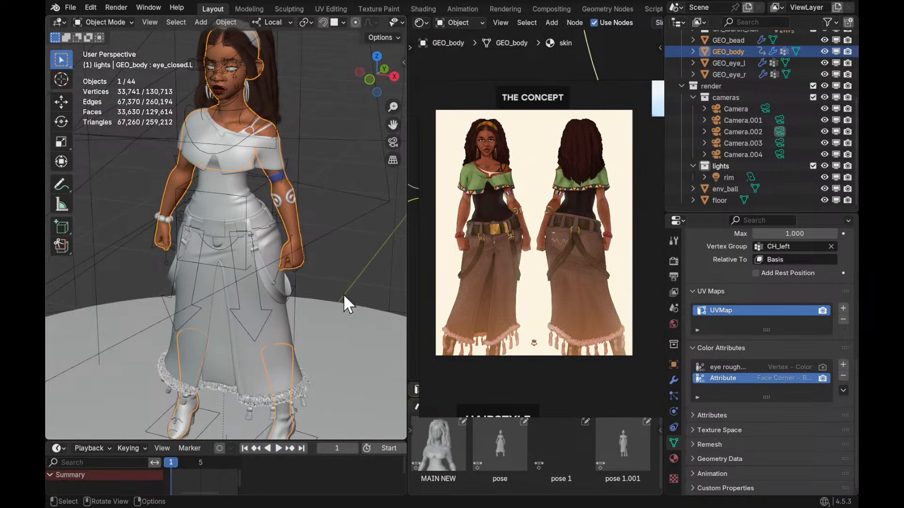
Look through the first camera in rendered shading and reframe the full character from the front without overlays
key("KP_0")
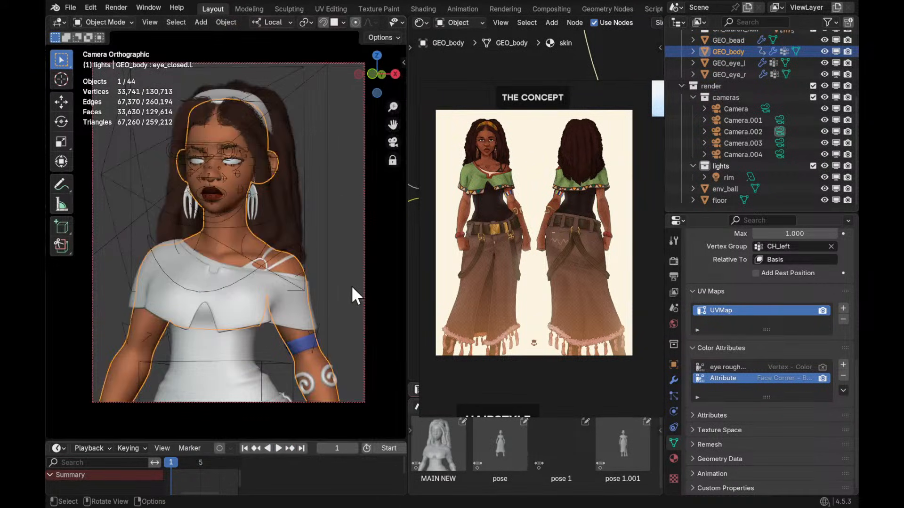
left_click(765, 108)
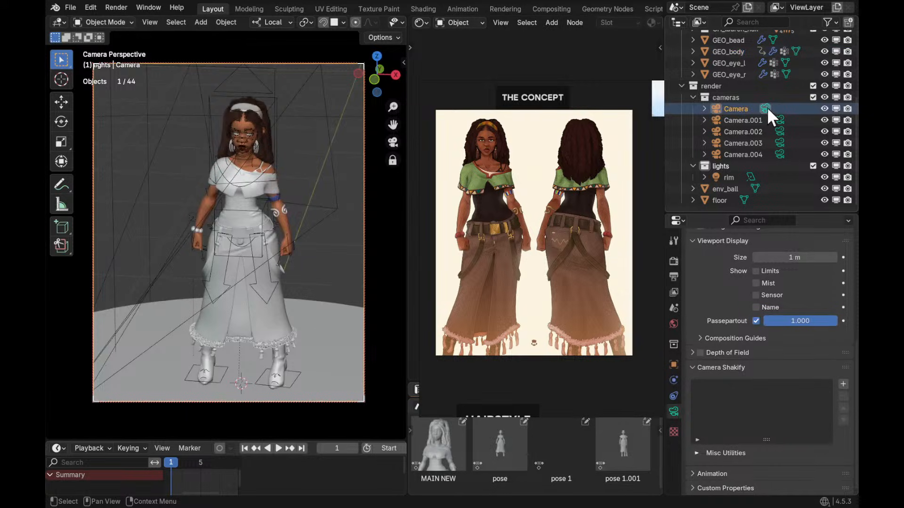
key("z")
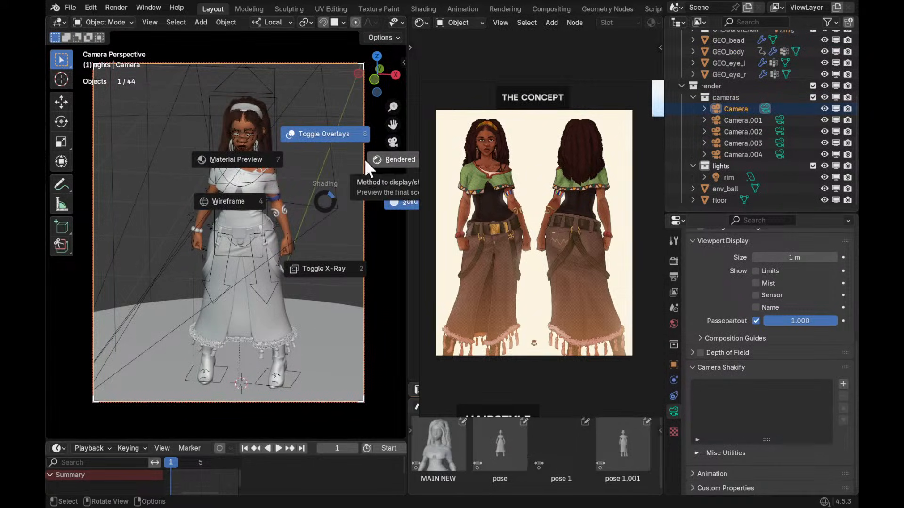
left_click(390, 156)
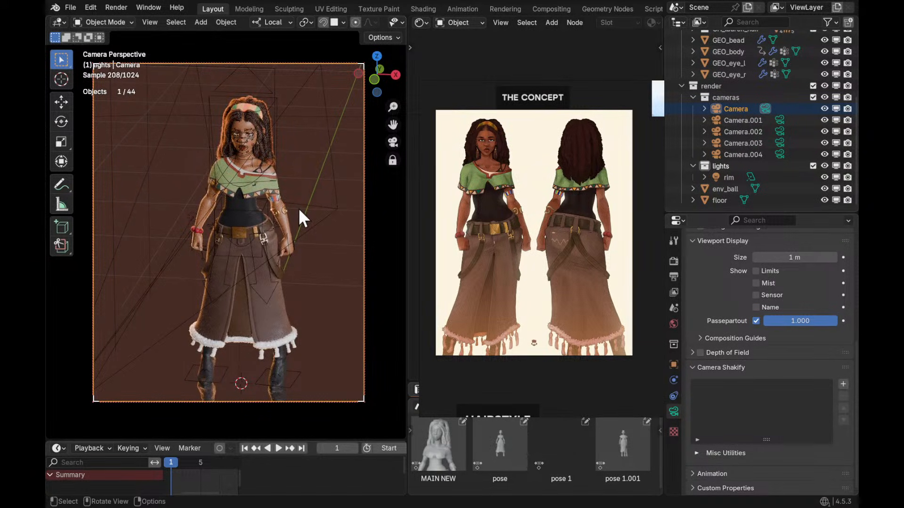
middle_click_drag(299, 250, 317, 244)
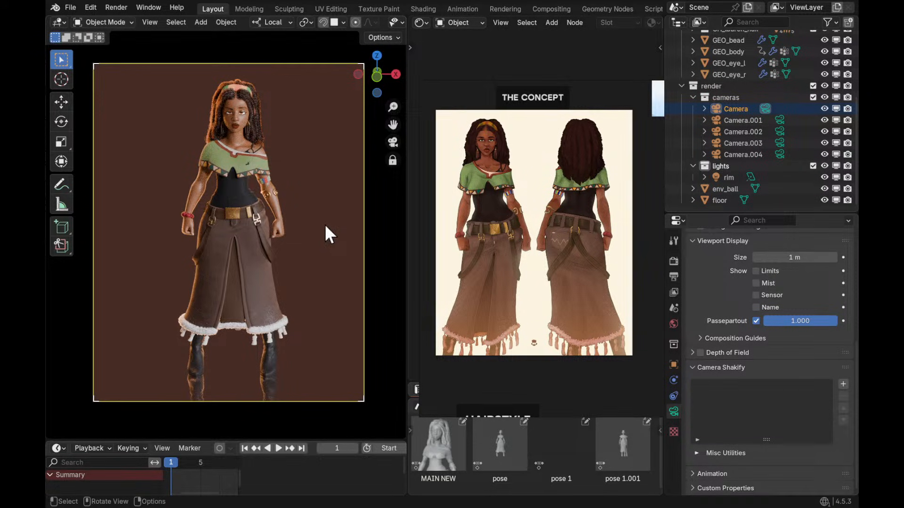
mouse_move(311, 206)
middle_mouse_down()
mouse_move(331, 224)
mouse_move(316, 213)
middle_mouse_up()
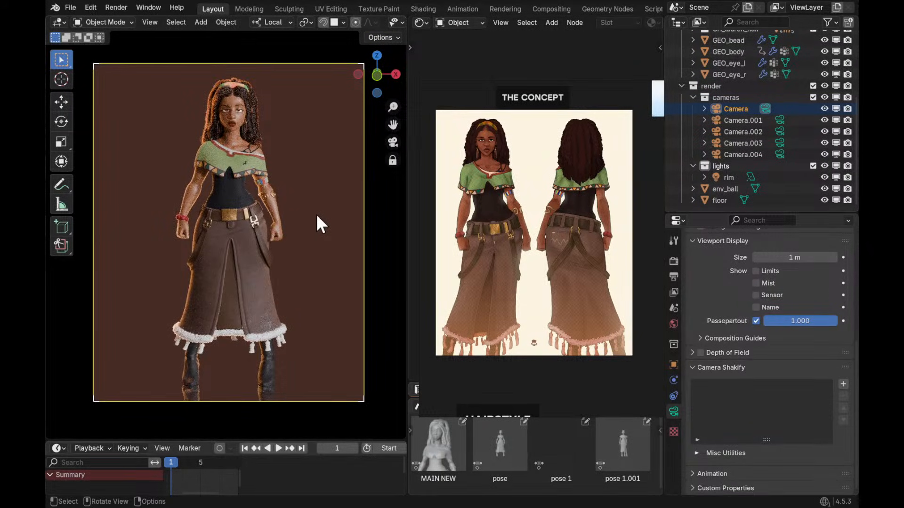
Duplicate the front full-body camera and move the copy around to frame the character from behind
left_click(744, 109)
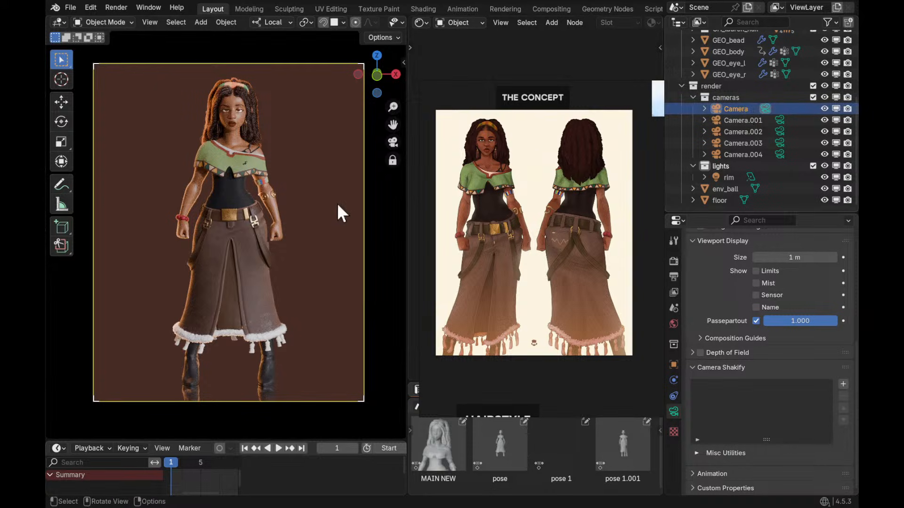
key("shift+d")
left_click(308, 243)
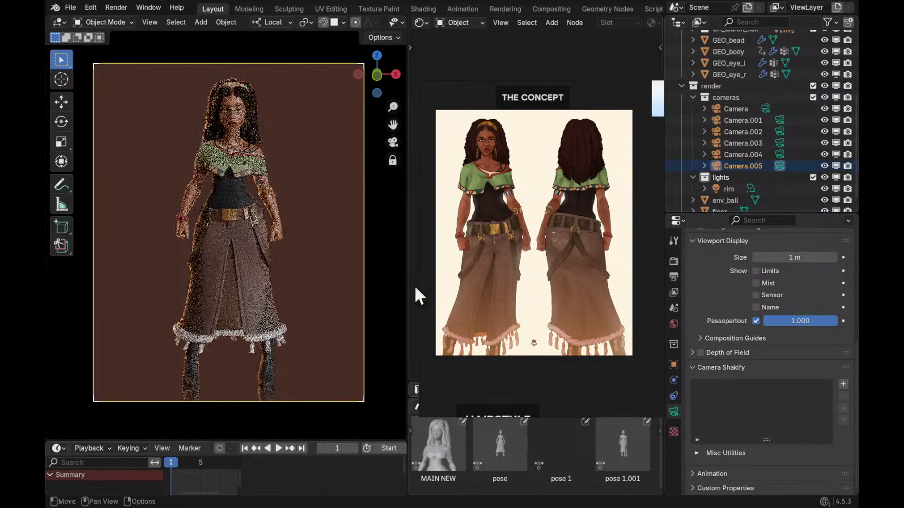
middle_click_drag(337, 264, 284, 274)
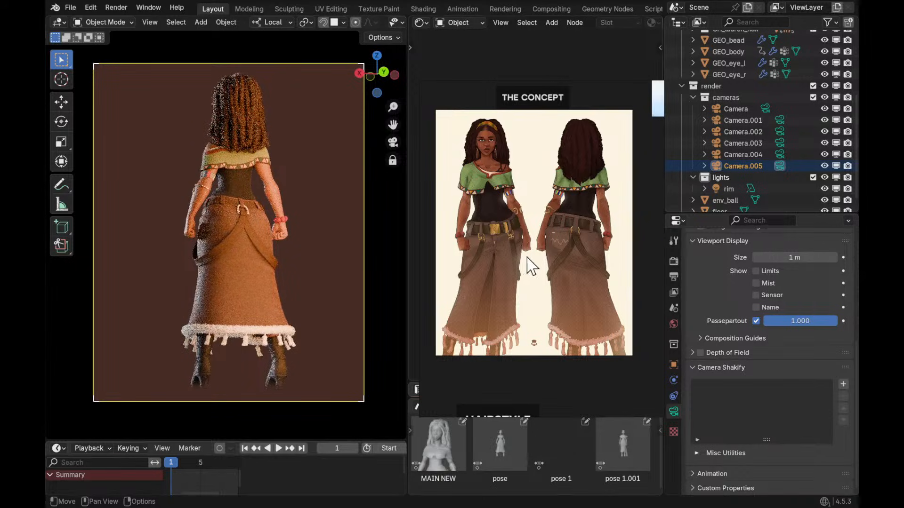
mouse_move(320, 279)
middle_mouse_down()
mouse_move(309, 332)
mouse_move(303, 289)
mouse_move(317, 308)
mouse_move(311, 273)
middle_mouse_up()
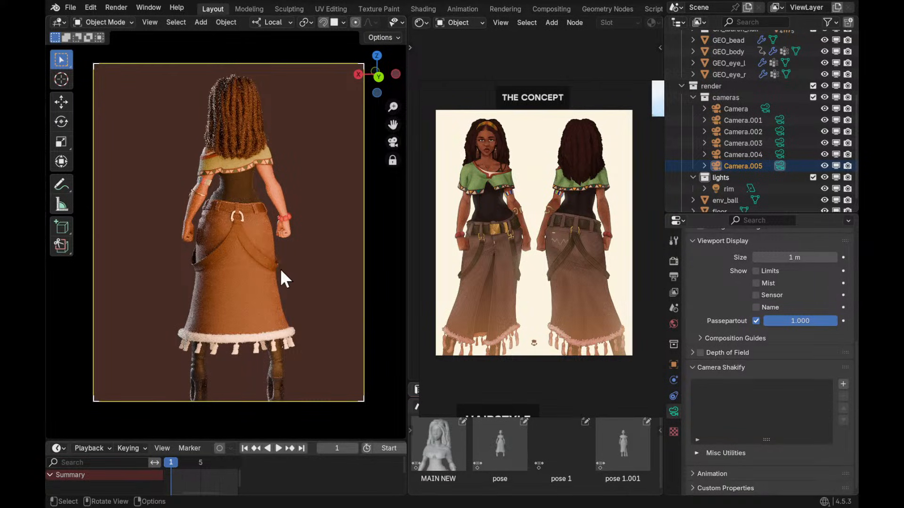
mouse_move(295, 230)
middle_mouse_down()
mouse_move(305, 219)
mouse_move(312, 232)
middle_mouse_up()
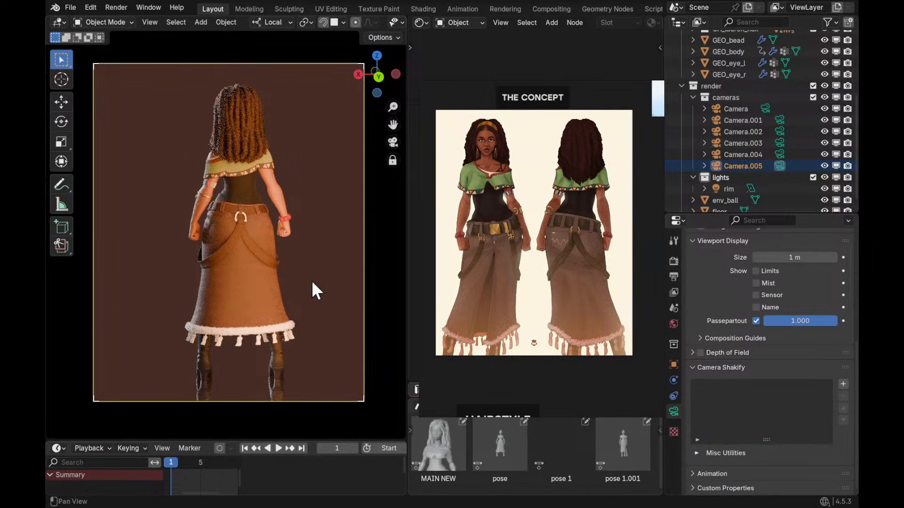
middle_click_drag(318, 289, 310, 287, "shift")
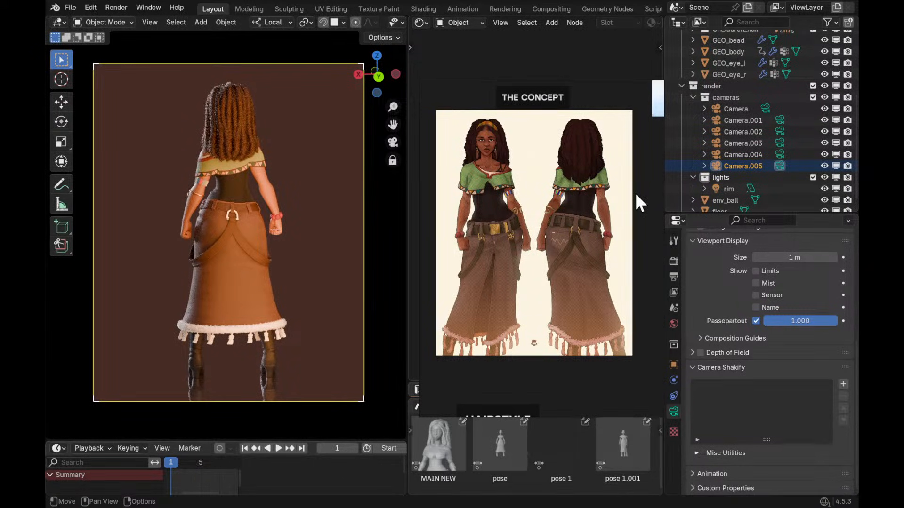
Enlarge the reference board to examine the images around the concept art, and return it to the small window
key("ctrl+f")
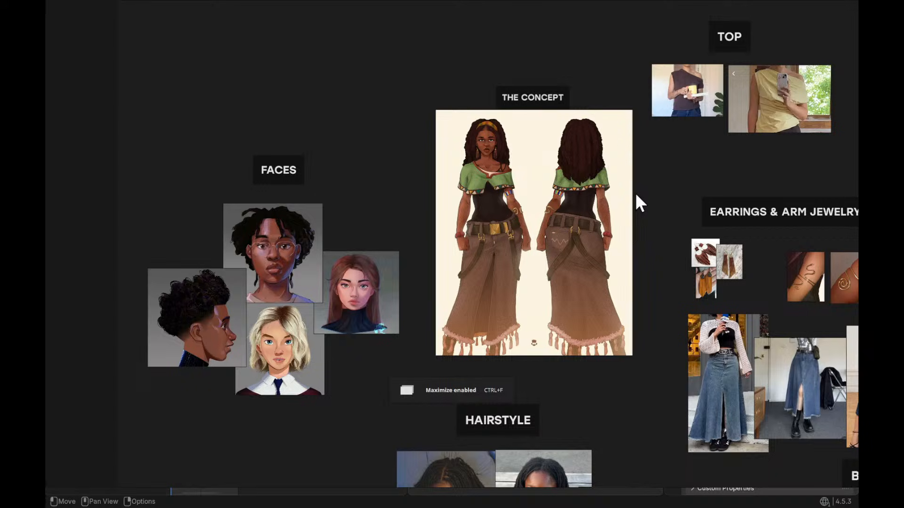
middle_click_drag(644, 346, 476, 263)
middle_click_drag(699, 392, 783, 380)
middle_click_drag(558, 155, 612, 289)
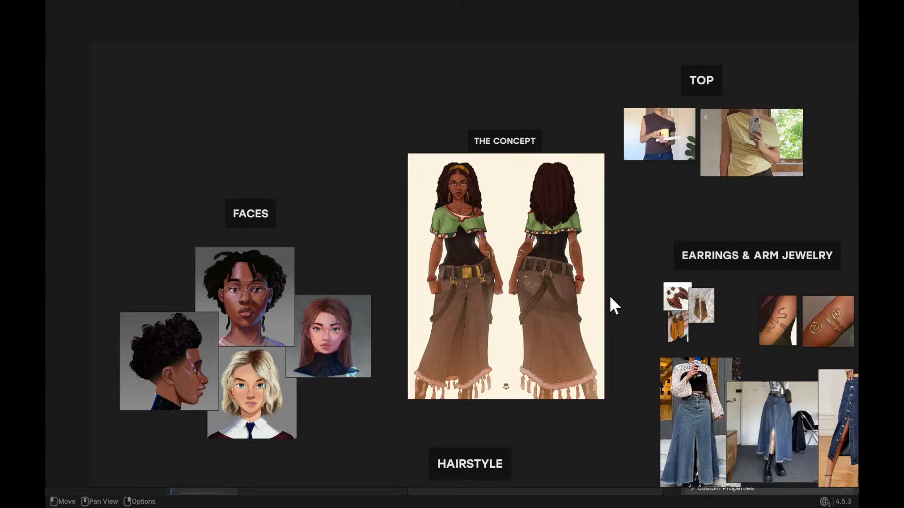
key("ctrl+f")
mouse_move(614, 293)
middle_mouse_down()
mouse_move(634, 275)
mouse_move(630, 284)
middle_mouse_up()
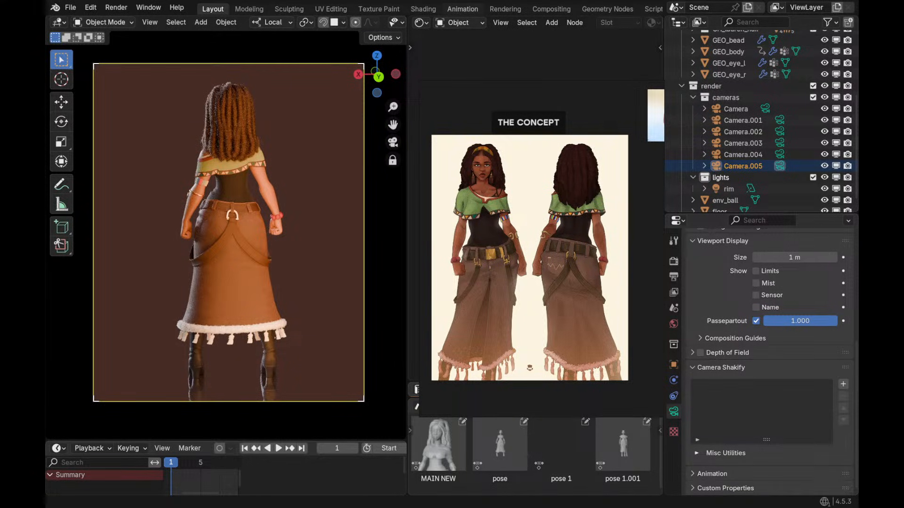
Switch to the browser and look through the student work gallery on the Stylized Character Academy page
left_click_drag(284, 0, 270, 52)
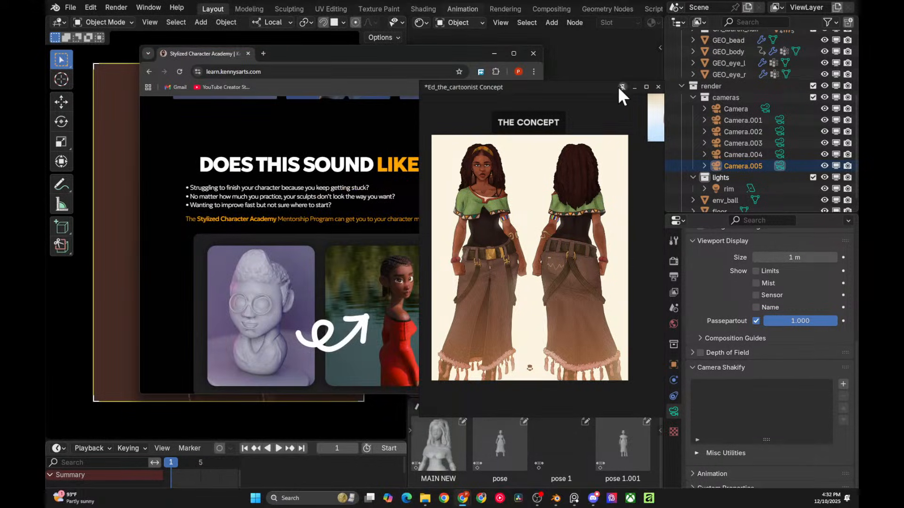
left_click(633, 86)
scroll(468, 205, "up", 3)
scroll(468, 205, "up", 3)
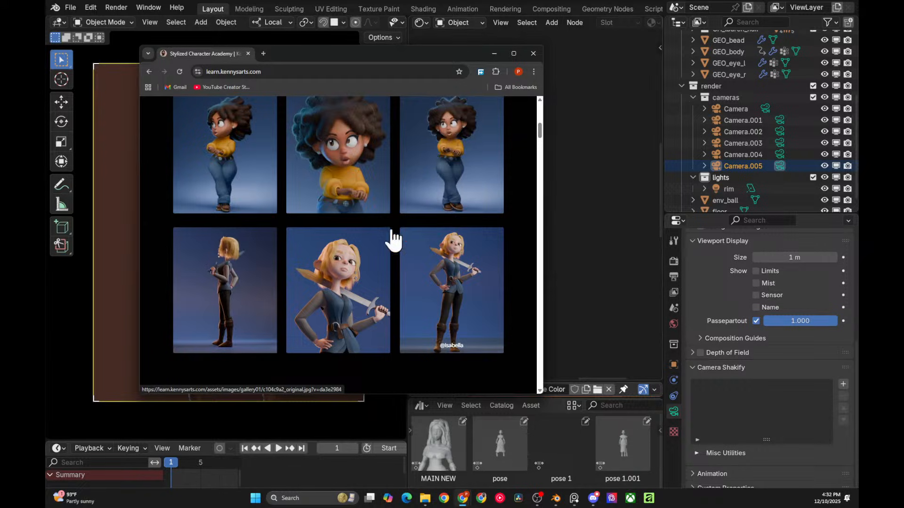
scroll(386, 242, "down", 3)
scroll(386, 242, "up", 1)
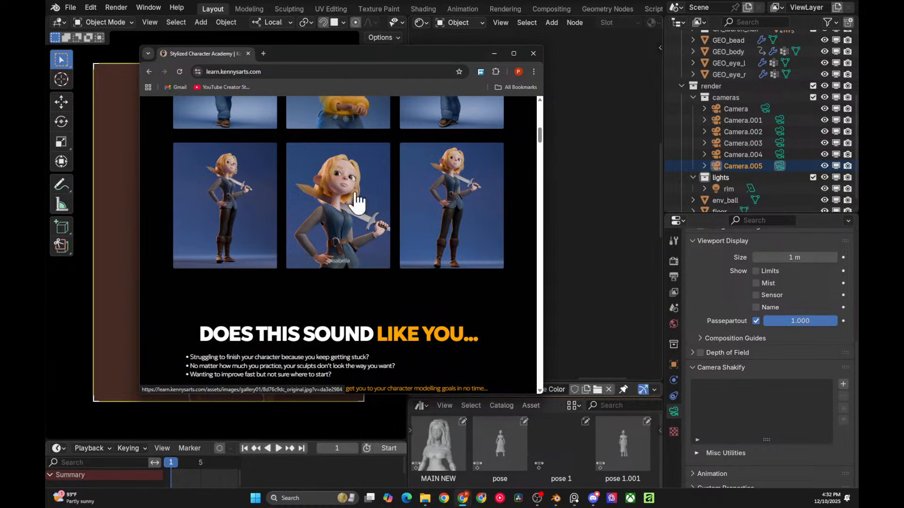
left_click(514, 53)
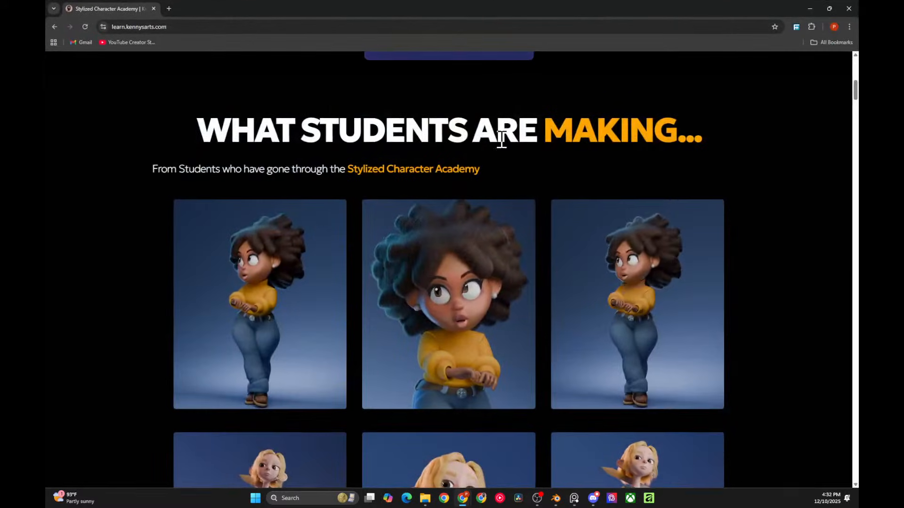
scroll(548, 230, "down", 10)
scroll(560, 217, "up", 1)
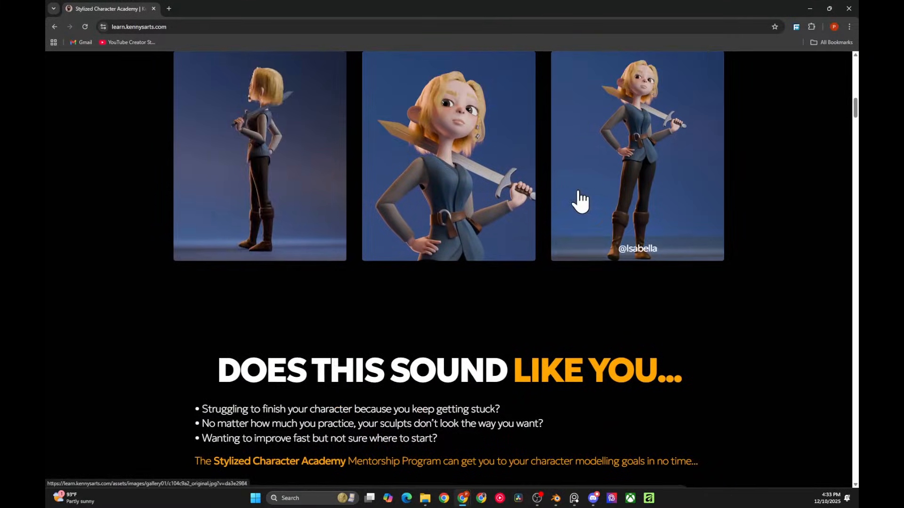
scroll(551, 151, "up", 2)
left_click(810, 8)
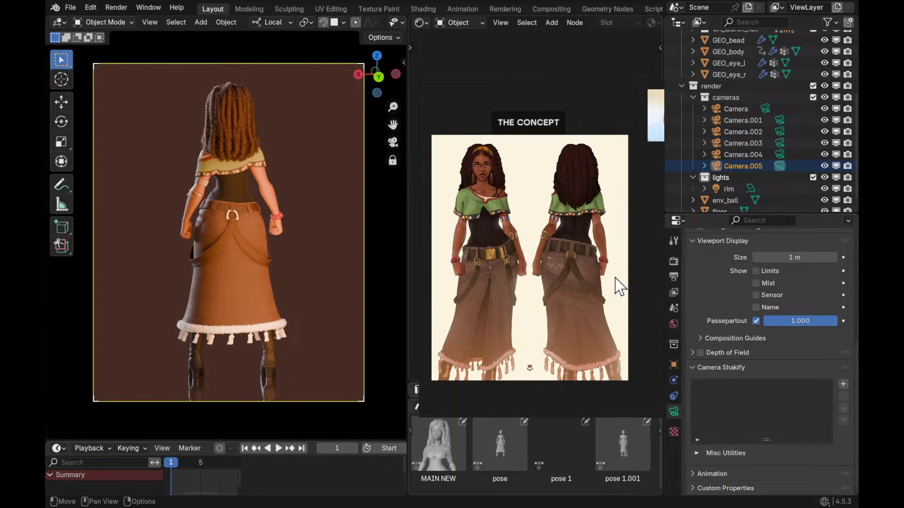
Leave the rear camera view and inspect the rendered scene from the front with overlays shown
left_click(347, 264)
middle_click_drag(349, 264, 316, 261)
key("z")
left_click(322, 160)
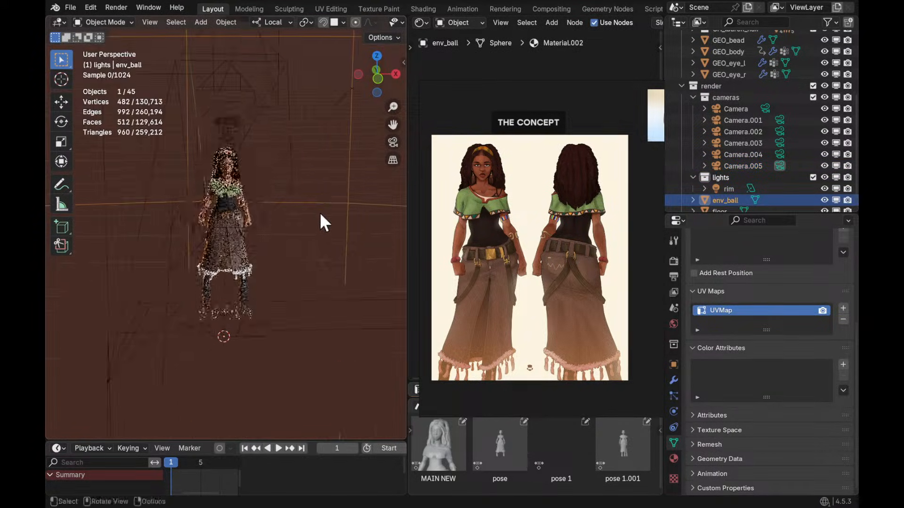
scroll(318, 226, "up", 3)
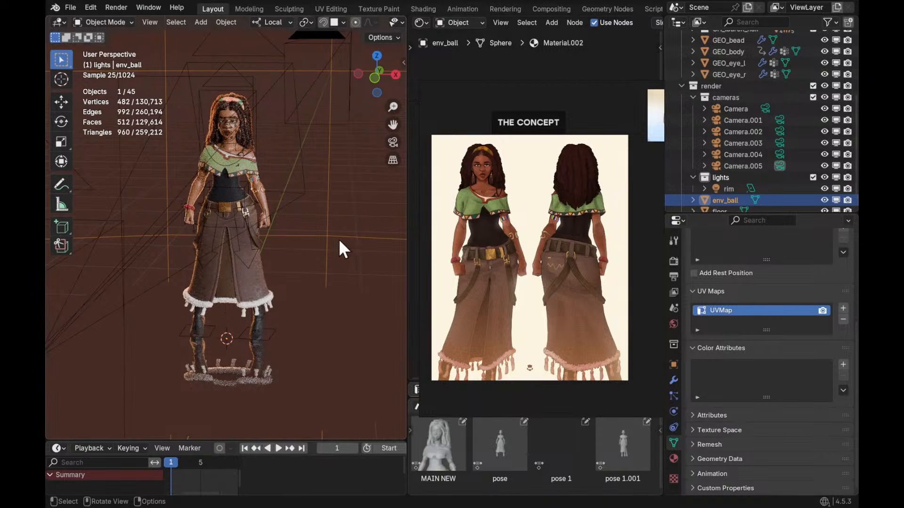
Return to the rear camera, hide the overlays and fine-tune its framing of the character's back
key("KP_0")
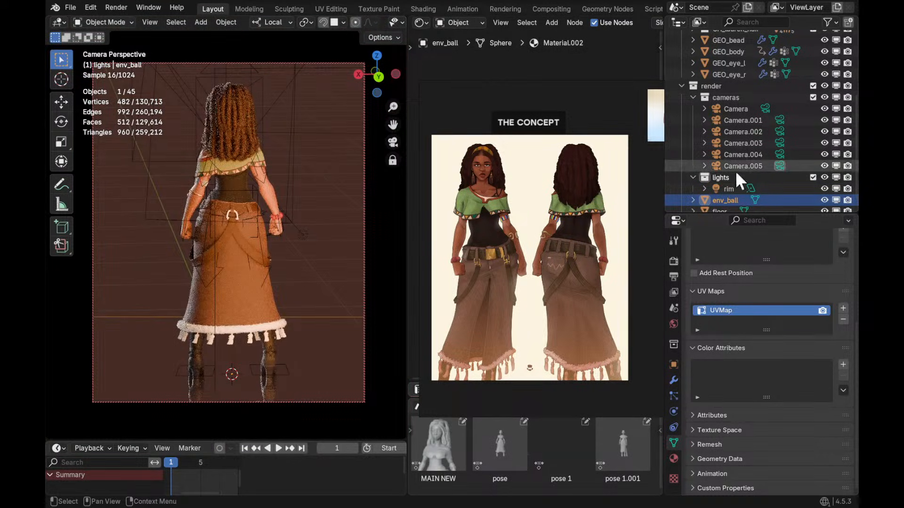
middle_click_drag(320, 260, 319, 256)
key("z")
left_click(319, 179)
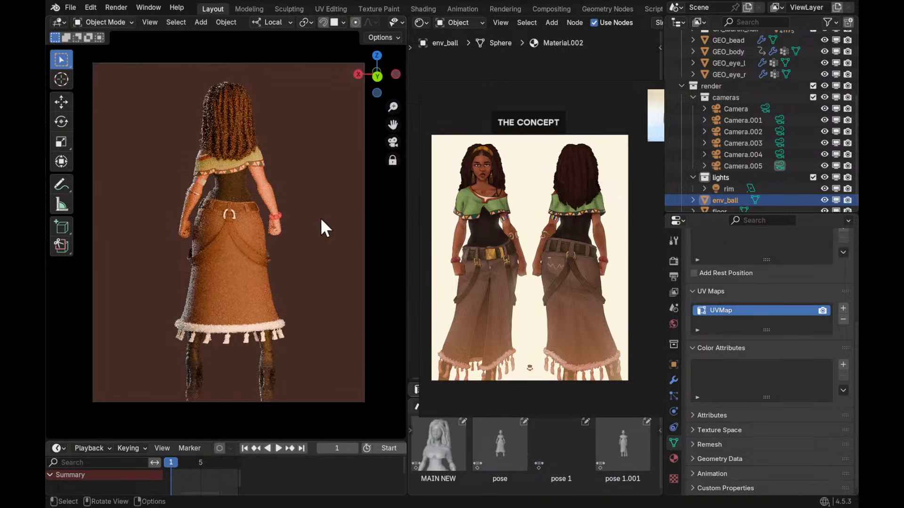
mouse_move(322, 219)
middle_mouse_down("shift")
mouse_move(315, 224)
mouse_move(329, 236)
middle_mouse_up("shift")
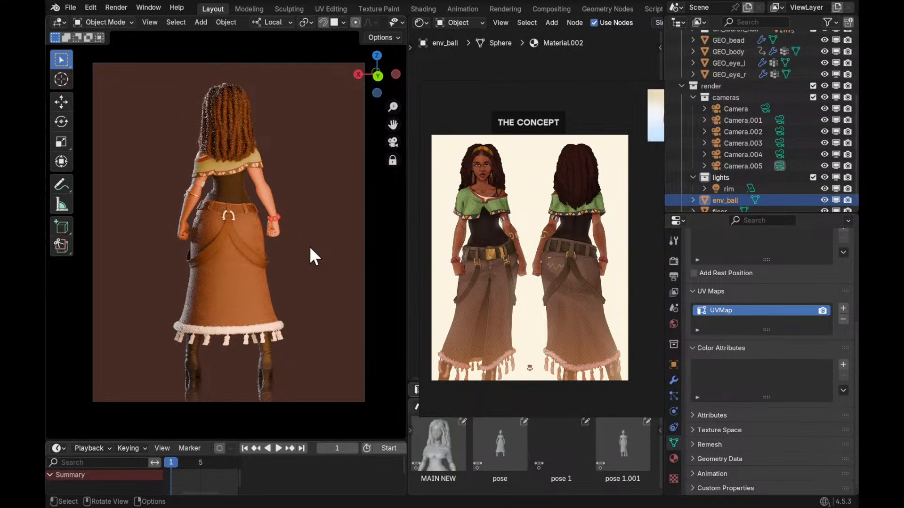
View the rendered character from the front outside the camera
key("KP_1")
middle_click_drag(303, 244, 295, 278, "ctrl")
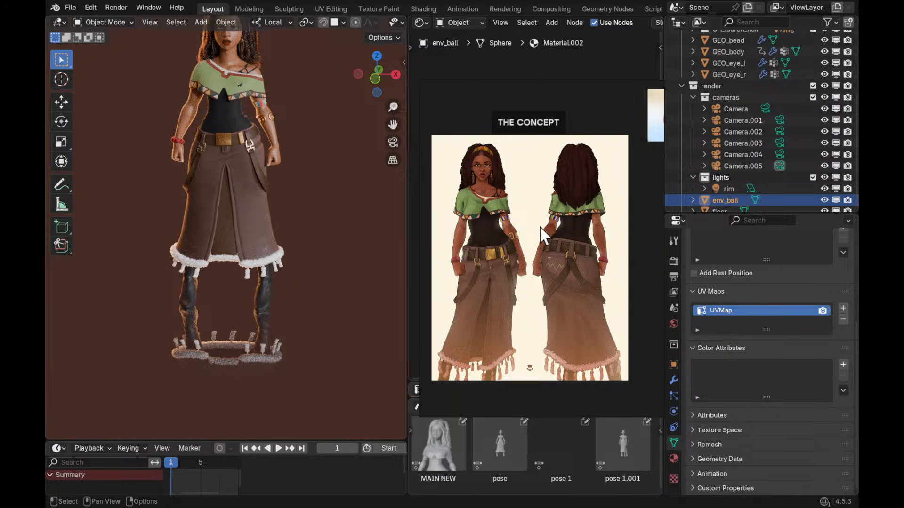
Examine the rendered character's full body and upper body from the front and at an angle
middle_click_drag(334, 196, 343, 230, "shift")
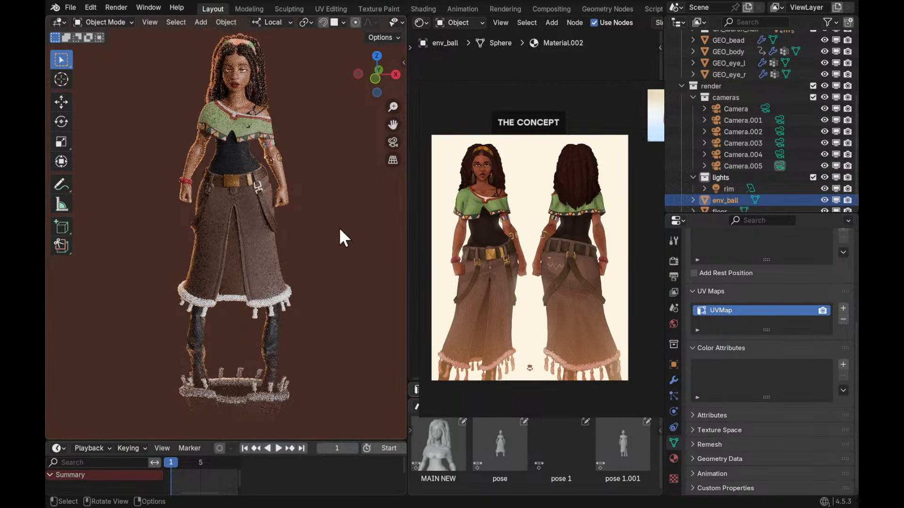
middle_click_drag(343, 193, 326, 199, "shift")
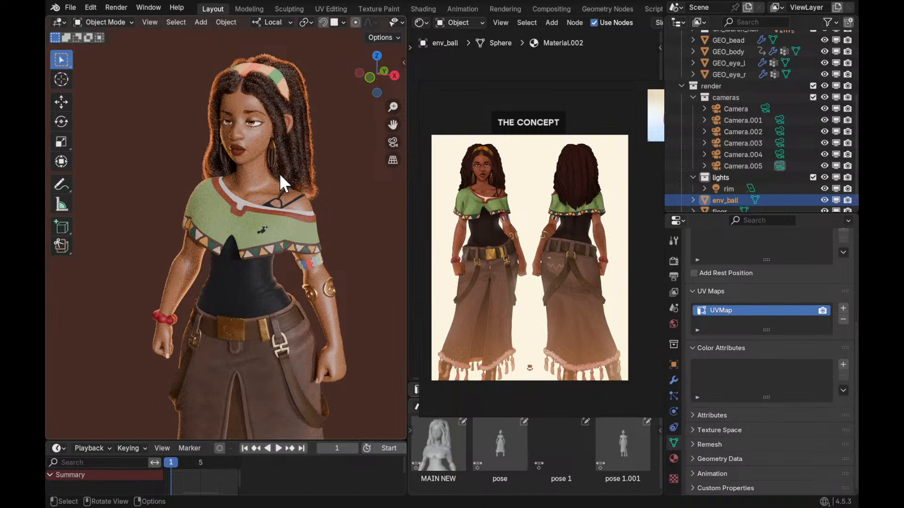
middle_click_drag(279, 173, 337, 202)
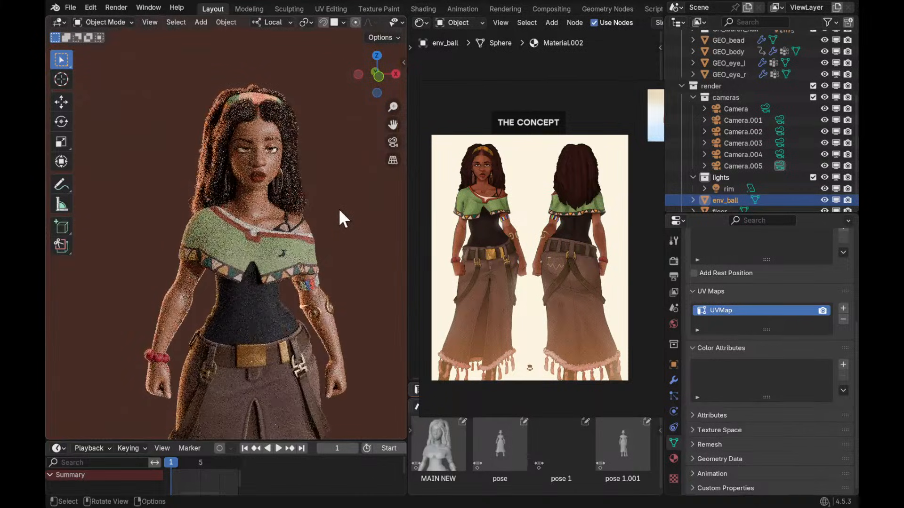
Return to the camera view and look through Camera.002, which frames the character's head and upper body
key("KP_0")
left_click(780, 120)
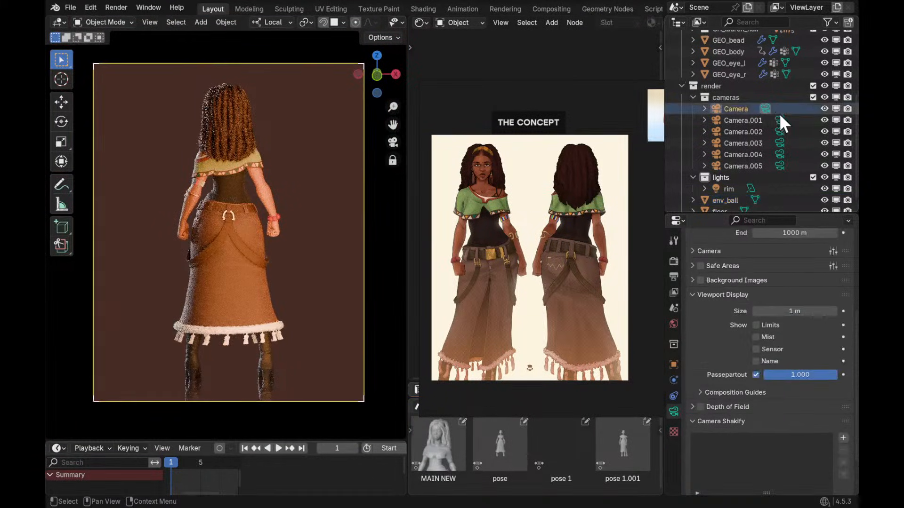
left_click(779, 131)
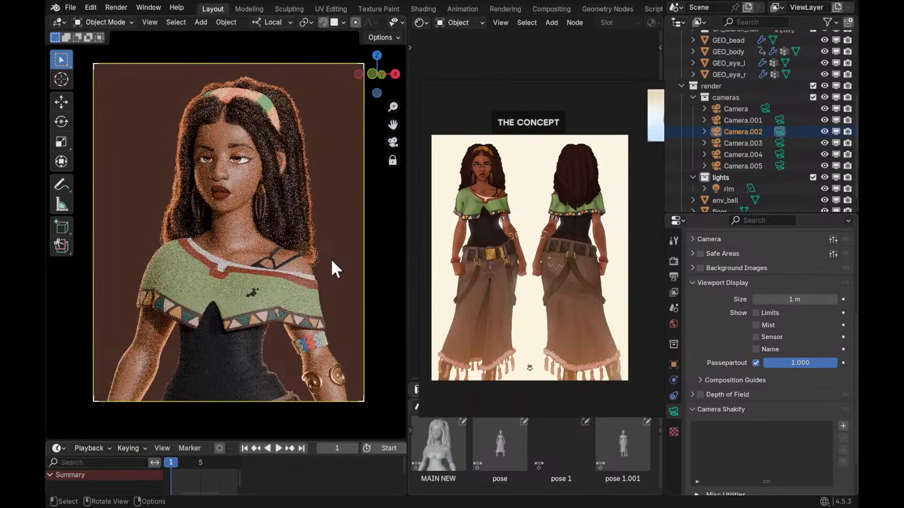
Switch the viewport to solid shading and save the file
key("z")
left_click(376, 226)
key("ctrl+s")
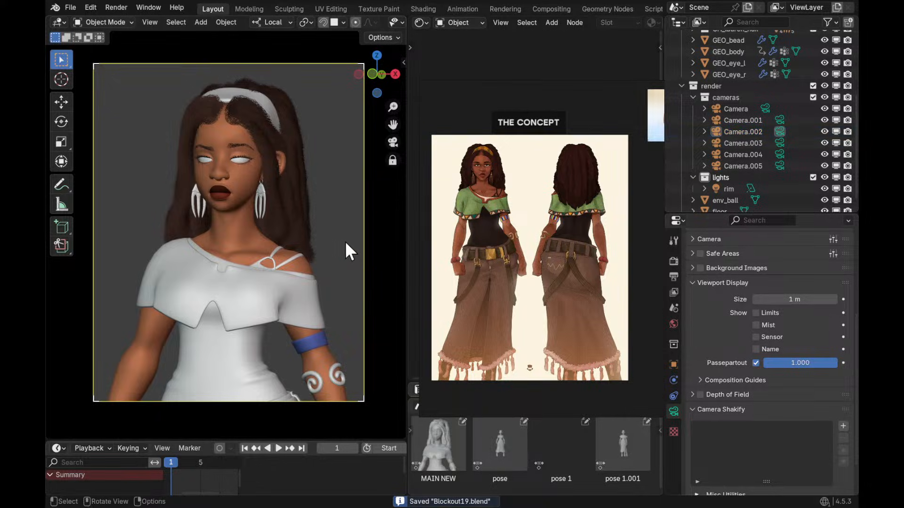
key("F12")
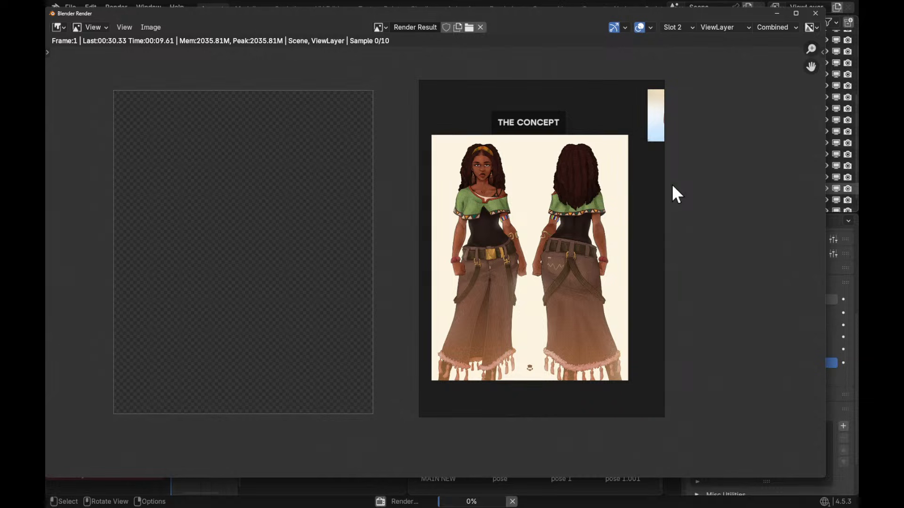
left_click(796, 13)
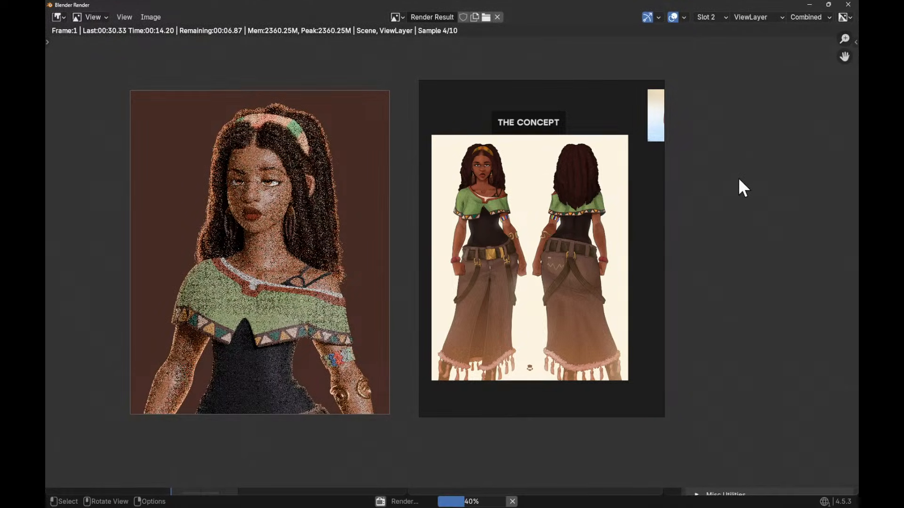
key("Escape")
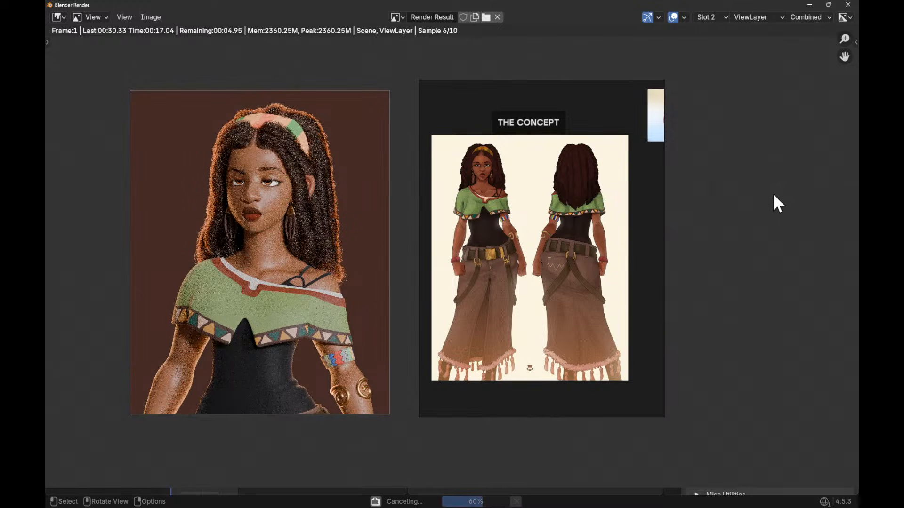
left_click(848, 6)
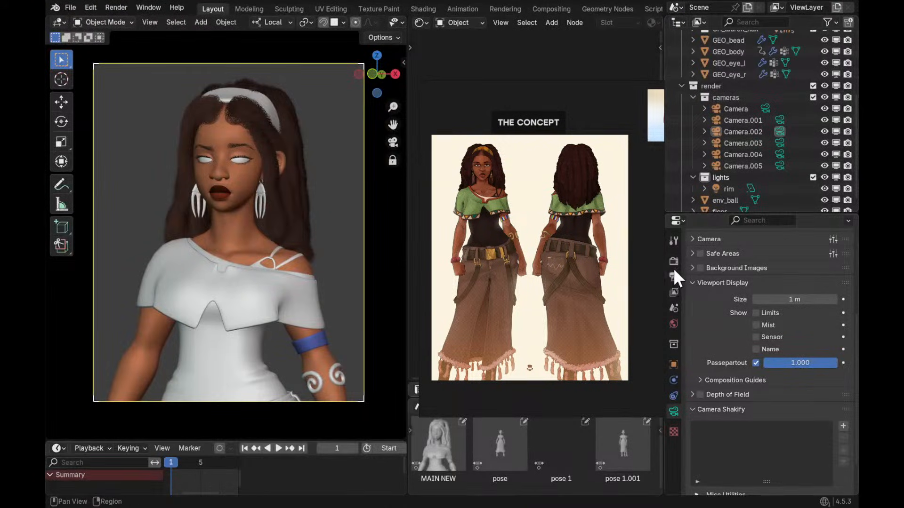
Set the Cycles render Max Samples to 100
scroll(738, 378, "up", 6)
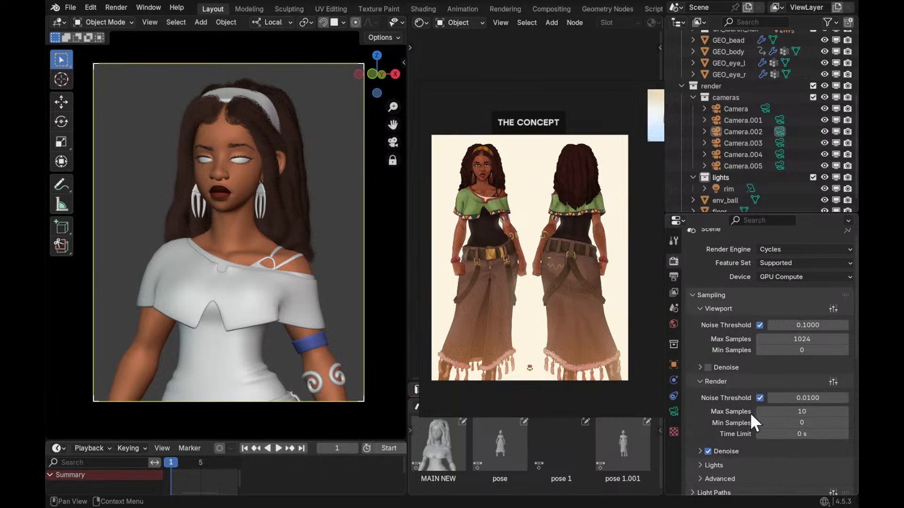
left_click(799, 410)
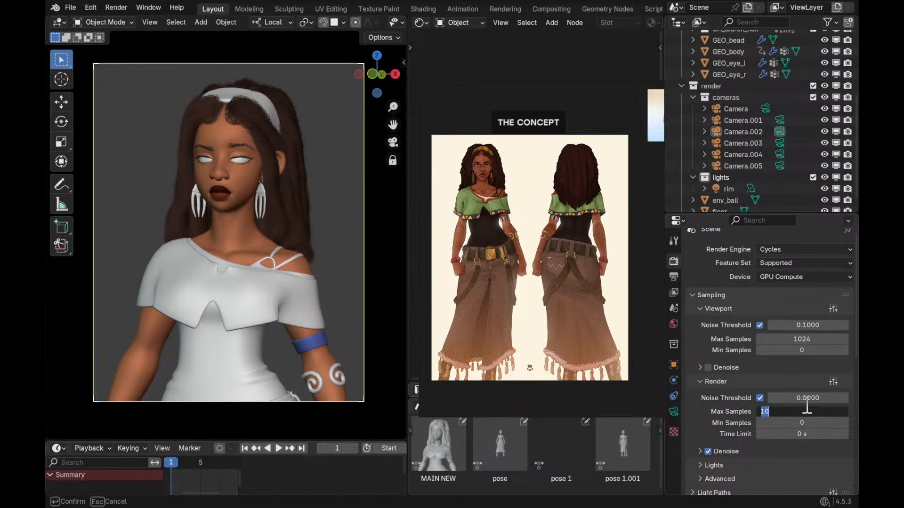
type("100")
key("Return")
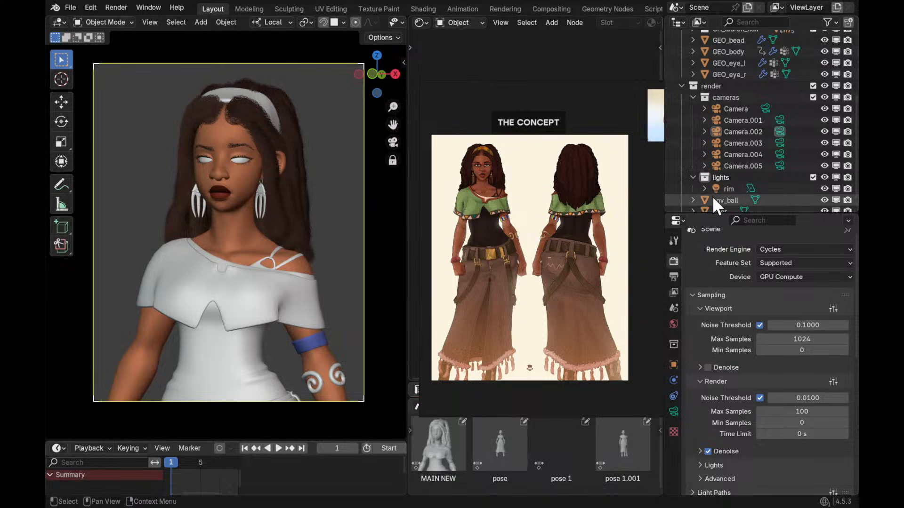
Render the bust view from Camera.002 and inspect the green top up close, with the concept reference out of the way
key("F12")
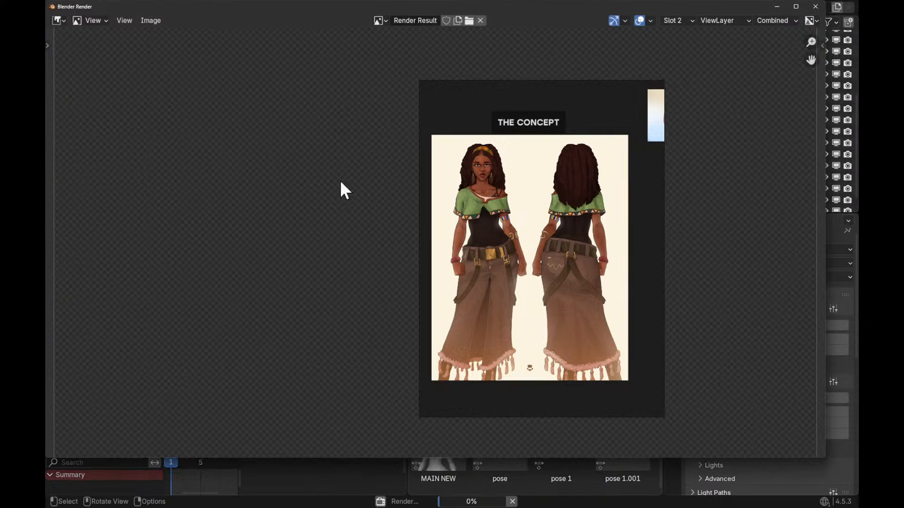
left_click(796, 8)
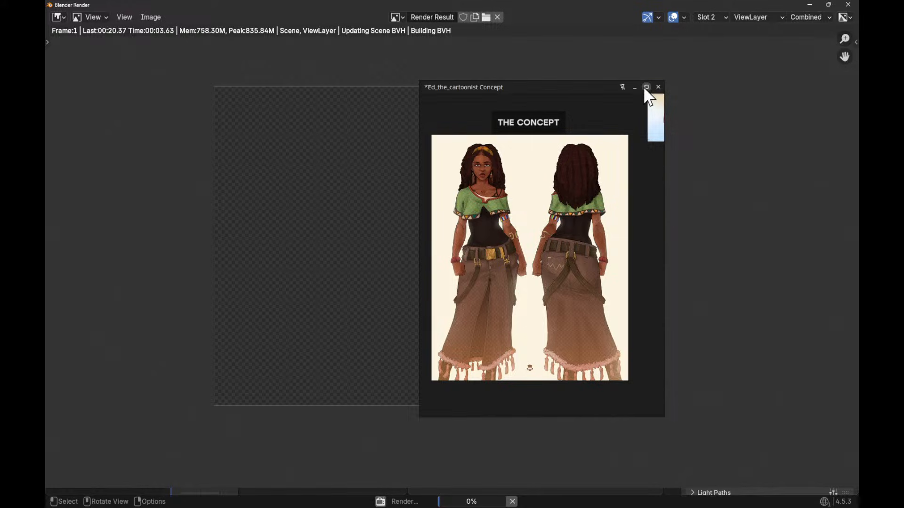
right_click_drag(600, 114, 616, 0)
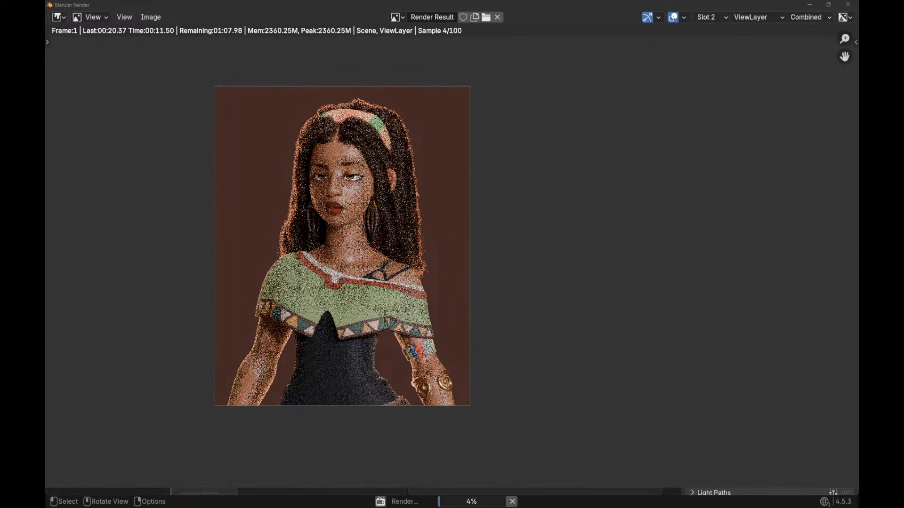
middle_click_drag(519, 283, 594, 254)
middle_click_drag(569, 270, 598, 264)
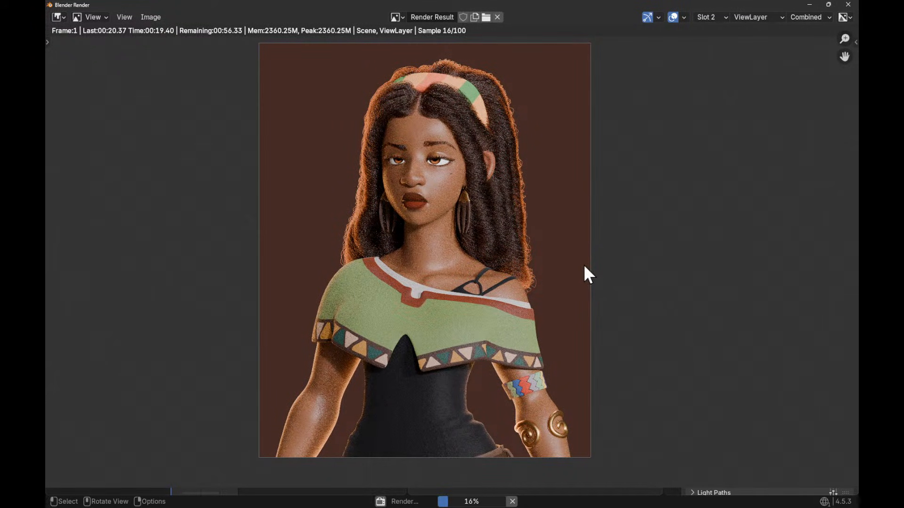
middle_click_drag(592, 363, 572, 266, "ctrl")
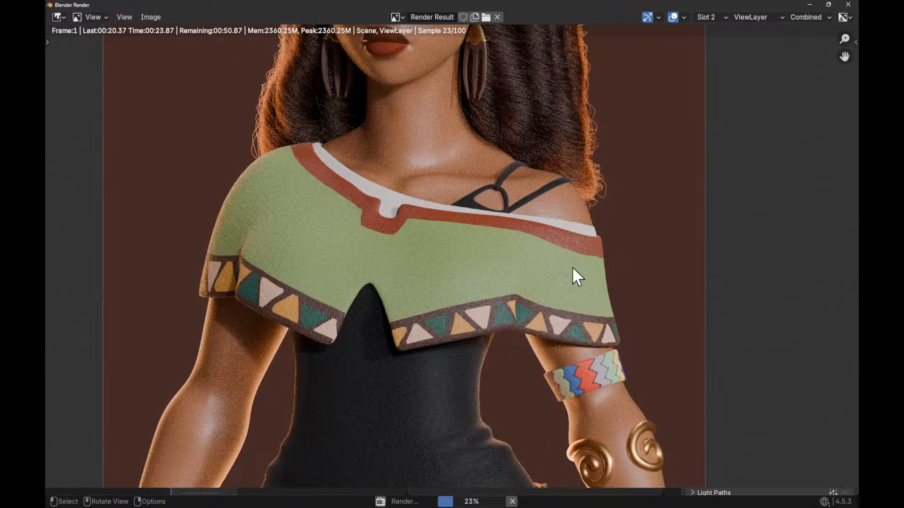
key("t")
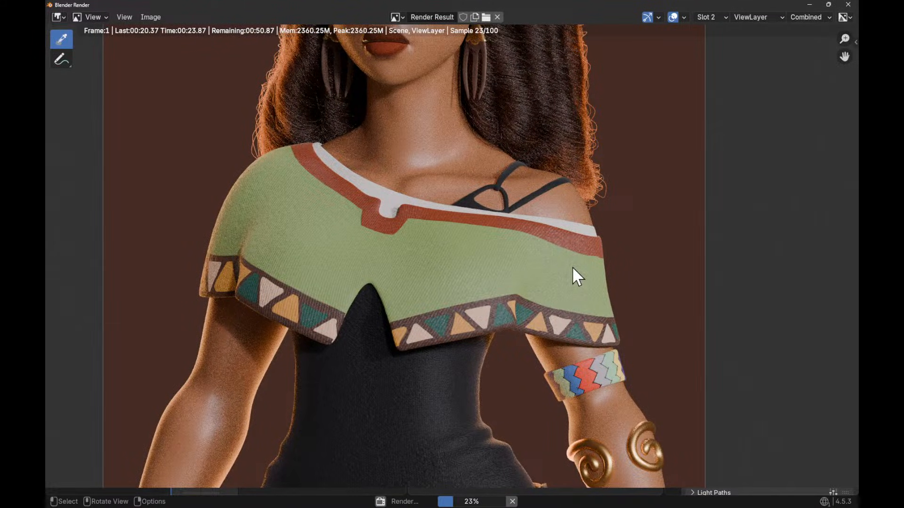
key("t")
scroll(572, 267, "down", 1)
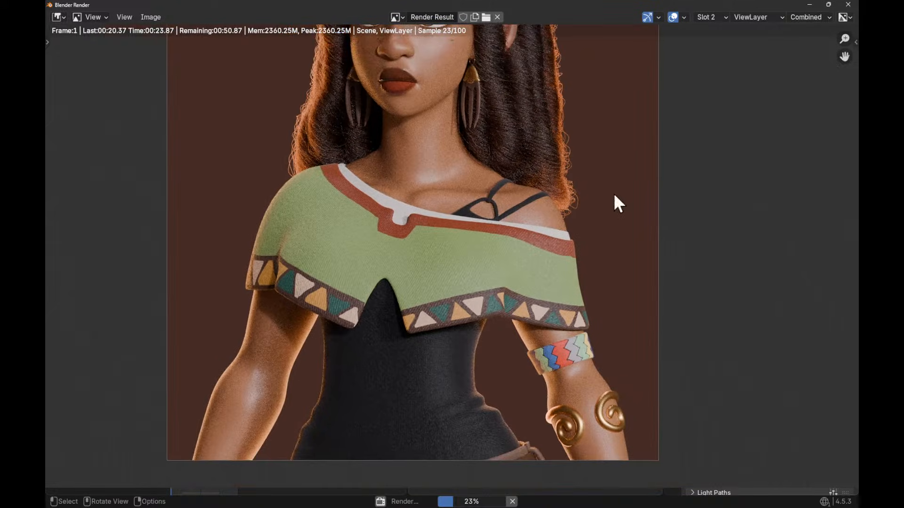
scroll(612, 187, "up", 2)
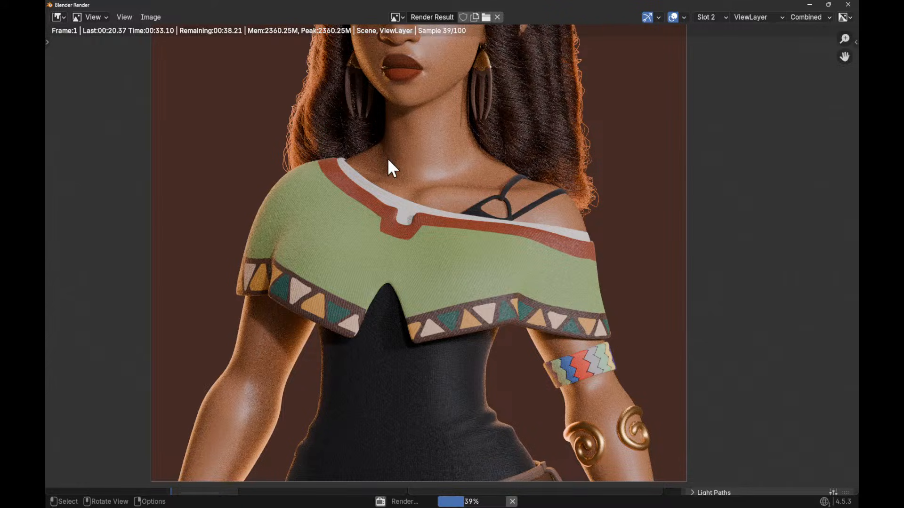
Annotate the render with a curved stroke along the fold at the green top's sleeve, erasing and redrawing it once
key("t")
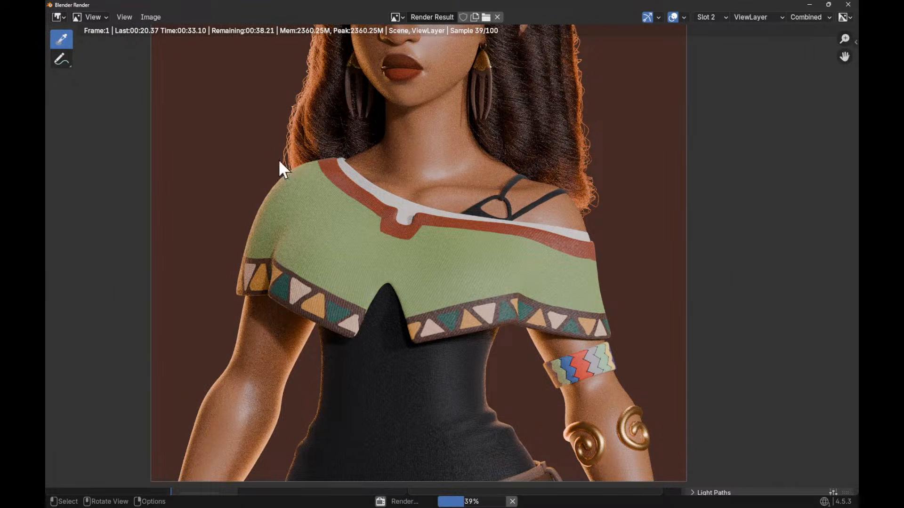
left_click(62, 59)
mouse_move(528, 303)
middle_mouse_down()
mouse_move(524, 253)
mouse_move(550, 293)
middle_mouse_up()
middle_click_drag(552, 285, 550, 255, "ctrl")
middle_click_drag(316, 208, 329, 209)
mouse_move(315, 176)
middle_mouse_down()
mouse_move(343, 178)
mouse_move(333, 176)
middle_mouse_up()
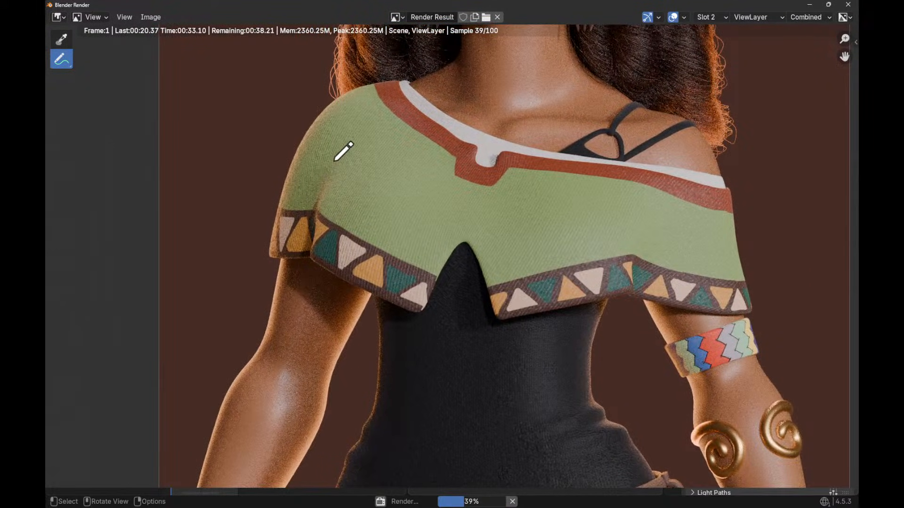
left_click_drag(326, 168, 300, 270)
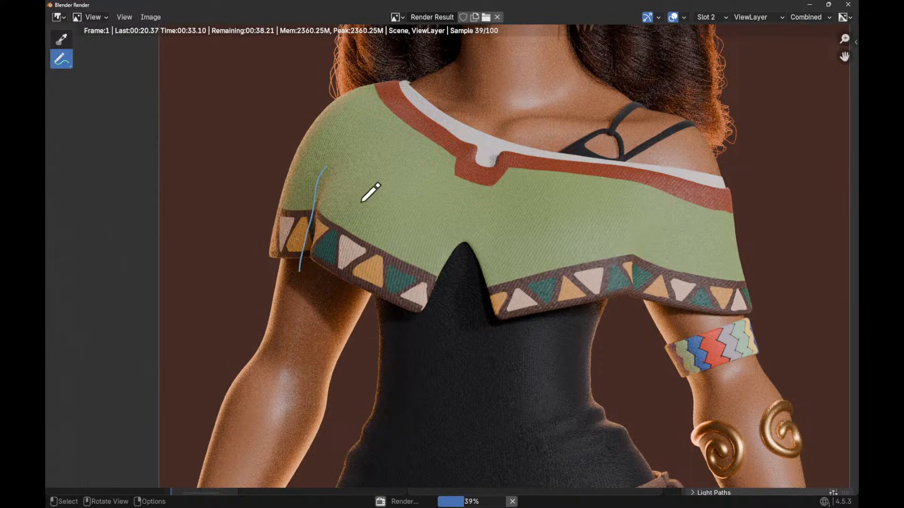
left_click_drag(329, 165, 295, 300, "ctrl")
left_click_drag(327, 174, 302, 275)
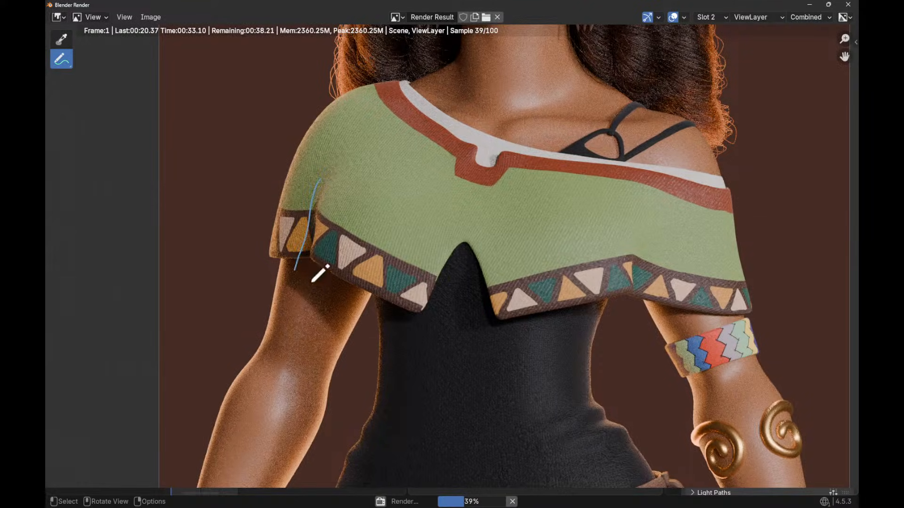
Handwrite the note "SHAPE KEYS" beside the character on the rendered image with the Annotate tool
scroll(501, 263, "down", 2)
mouse_move(655, 235)
middle_mouse_down()
mouse_move(563, 264)
mouse_move(562, 338)
middle_mouse_up()
left_click_drag(617, 253, 614, 285)
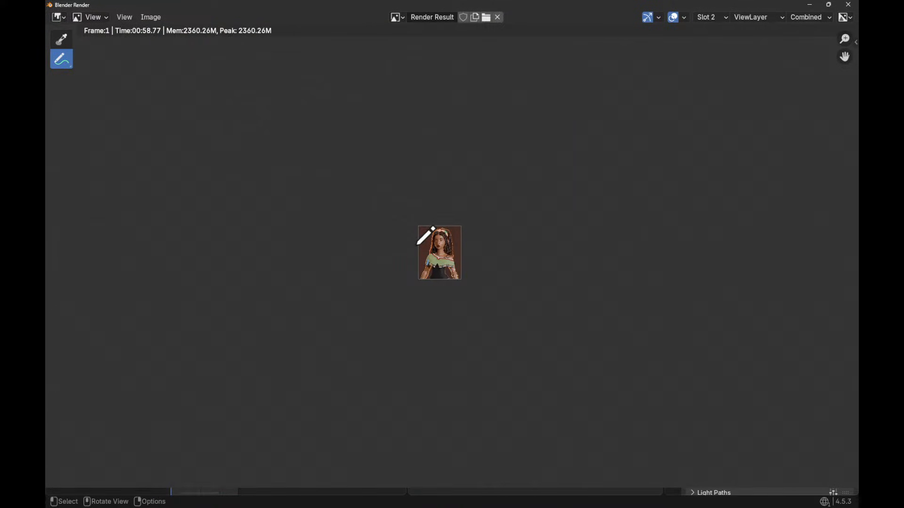
scroll(525, 157, "up", 10)
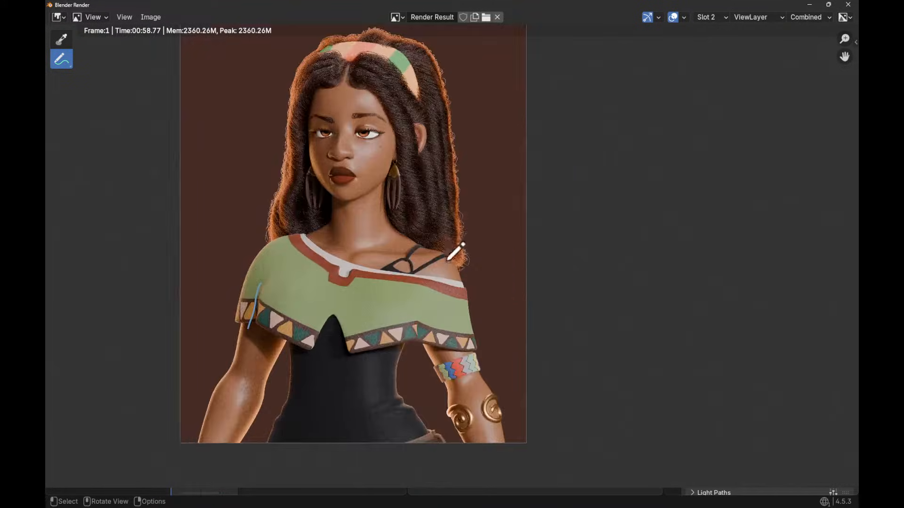
middle_click_drag(499, 222, 569, 246)
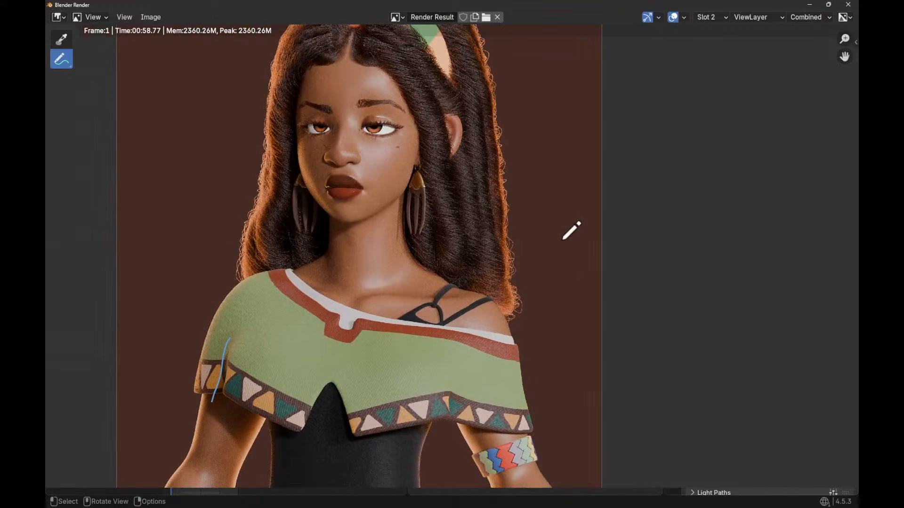
mouse_move(573, 249)
left_mouse_down()
mouse_move(560, 262)
mouse_move(576, 264)
left_mouse_up()
left_click_drag(584, 250, 583, 257)
mouse_move(588, 265)
left_mouse_down()
mouse_move(594, 249)
mouse_move(600, 264)
left_mouse_up()
left_click_drag(591, 259, 608, 274)
mouse_move(608, 254)
left_mouse_down()
mouse_move(641, 273)
mouse_move(644, 262)
left_mouse_up()
left_click_drag(644, 262, 669, 268)
left_click_drag(671, 252, 677, 261)
mouse_move(683, 252)
left_mouse_down()
mouse_move(673, 275)
mouse_move(688, 268)
left_mouse_up()
middle_click_drag(522, 315, 555, 279)
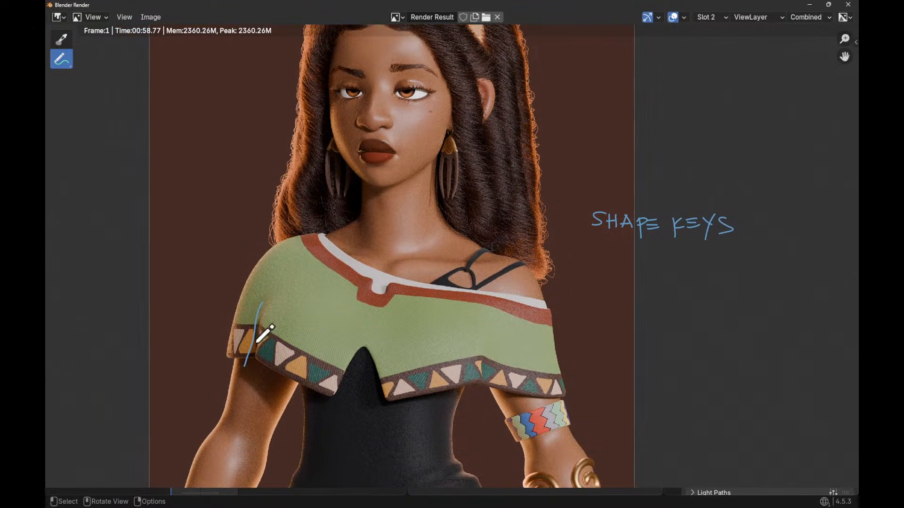
Put the render window away, select the GEO_top mesh and leave the camera view to see the sleeve fold up close
mouse_move(597, 383)
middle_mouse_down()
mouse_move(598, 289)
mouse_move(586, 293)
mouse_move(585, 400)
middle_mouse_up()
middle_click_drag(583, 281, 589, 340)
mouse_move(583, 302)
middle_mouse_down()
mouse_move(586, 312)
mouse_move(571, 302)
middle_mouse_up()
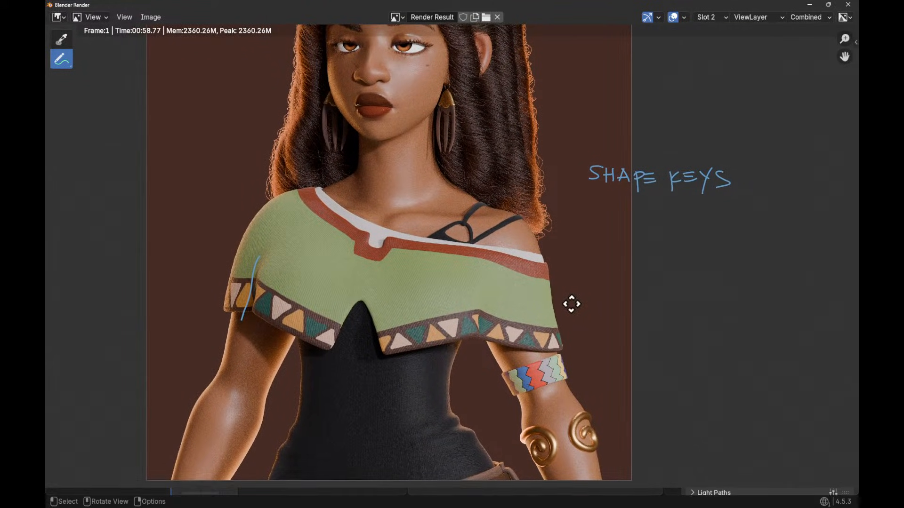
left_click(809, 4)
left_click(283, 301)
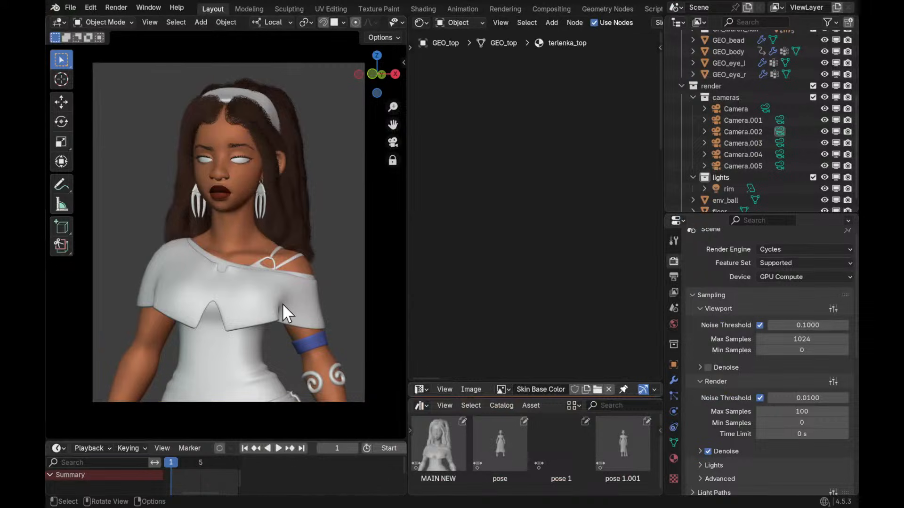
key("KP_0")
middle_click_drag(313, 305, 312, 208, "ctrl")
middle_click_drag(386, 221, 330, 201)
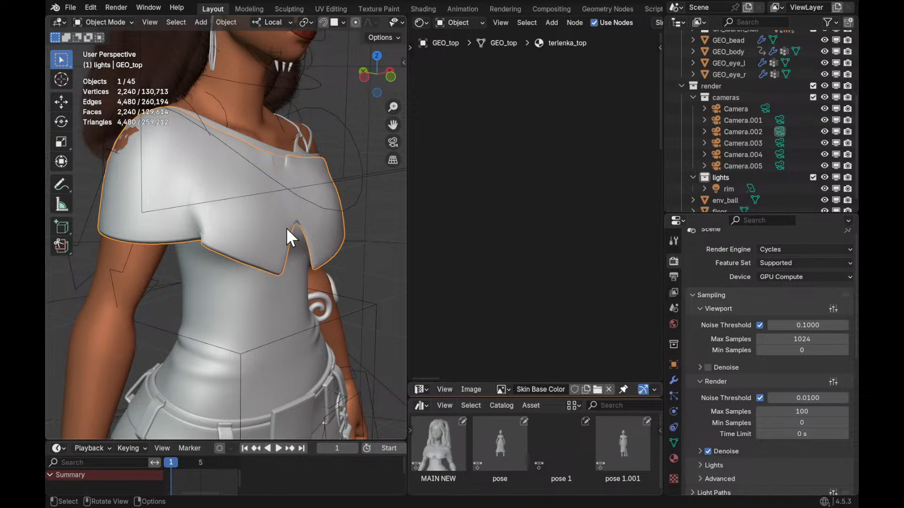
Add a Basis and a second shape key to GEO_top, set the second key's value to 1.000 and rename it pose_fix
left_click(673, 442)
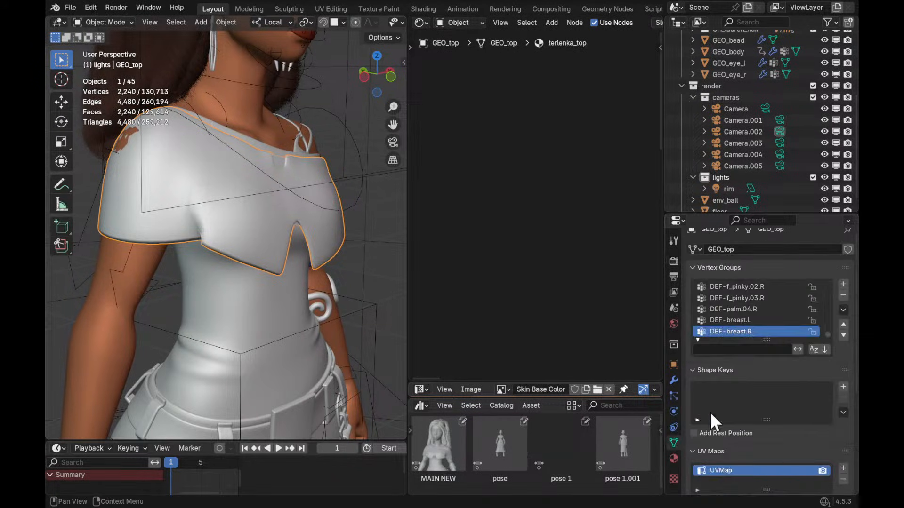
left_click(843, 387)
left_click(843, 387)
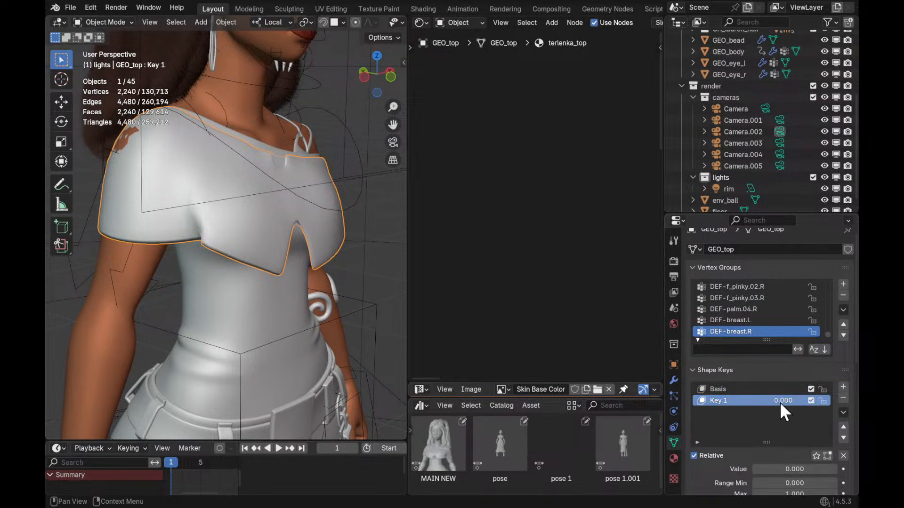
double_click(725, 401)
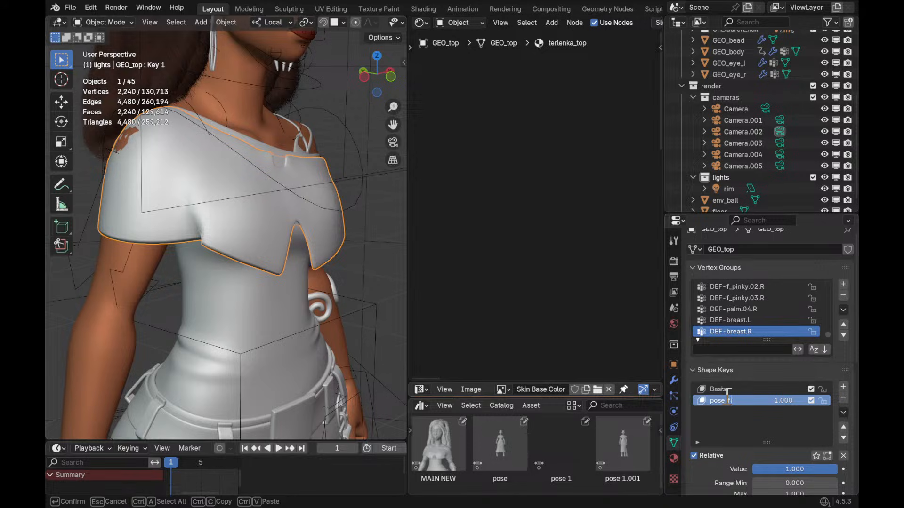
key("Return")
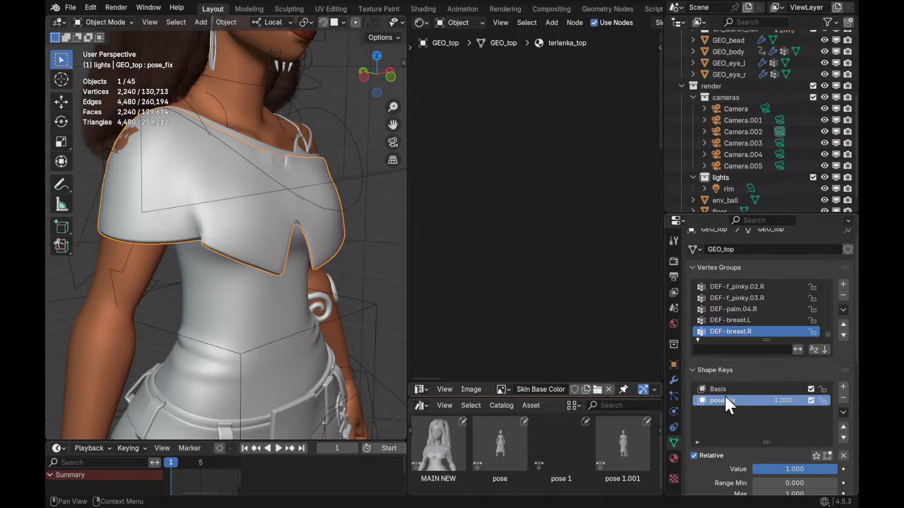
In Sculpt Mode, pull the top's hem down at the character's left underarm fold with the Grab brush at 212 px radius
middle_click_drag(292, 301, 274, 266)
key("ctrl+Tab")
left_click(269, 263)
scroll(263, 211, "up", 5)
mouse_move(212, 229)
middle_mouse_down()
mouse_move(240, 198)
mouse_move(312, 272)
mouse_move(303, 242)
mouse_move(296, 245)
middle_mouse_up()
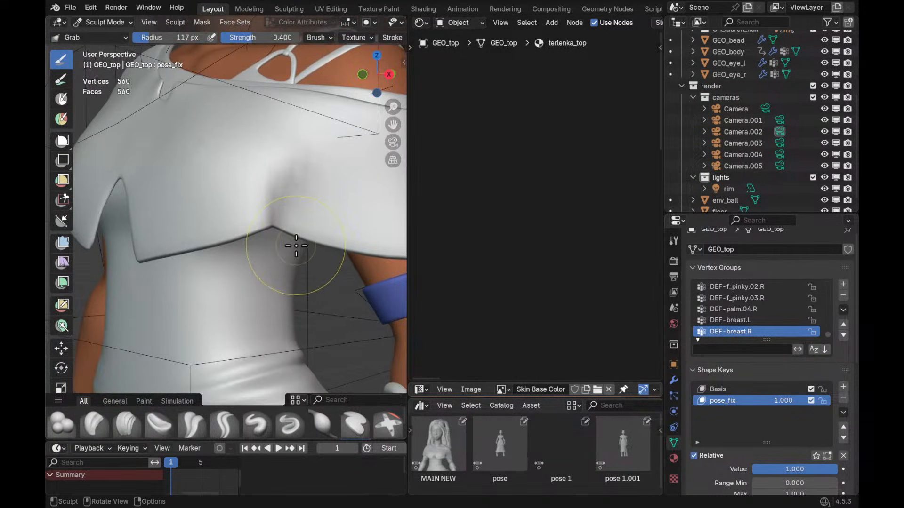
key("f")
left_click(299, 210)
middle_click_drag(297, 210, 289, 228)
left_click_drag(290, 228, 277, 253)
left_click_drag(277, 253, 274, 252)
Turn the shader editor area into a second 3D viewport showing the active camera view, without its sidebar
left_click(419, 24)
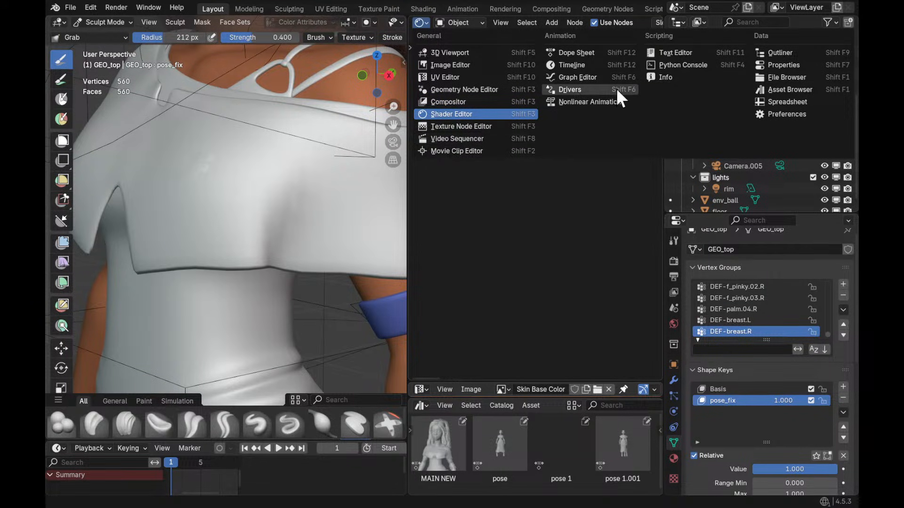
left_click(507, 53)
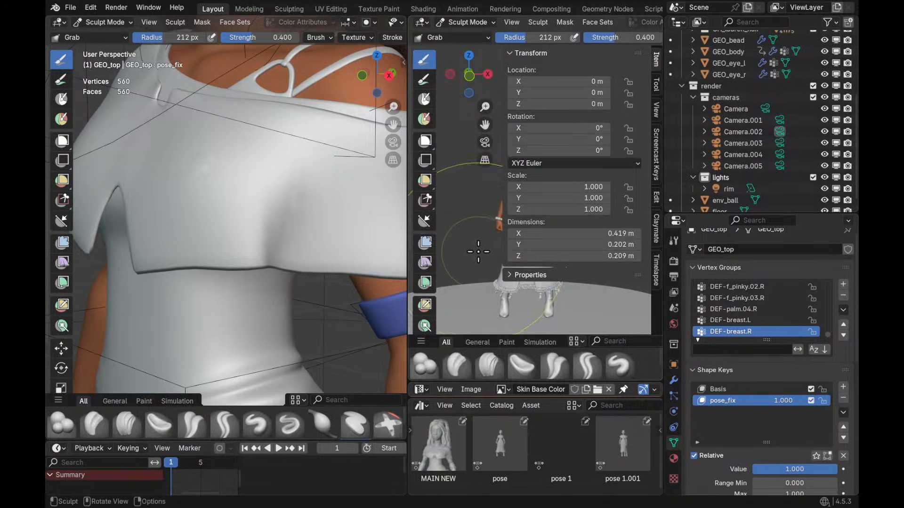
key("n")
key("KP_0")
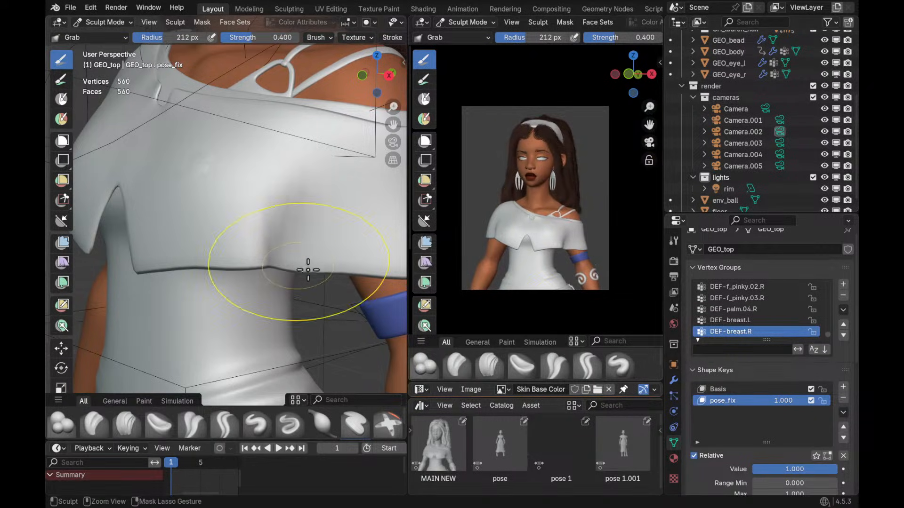
scroll(632, 215, "up", 3)
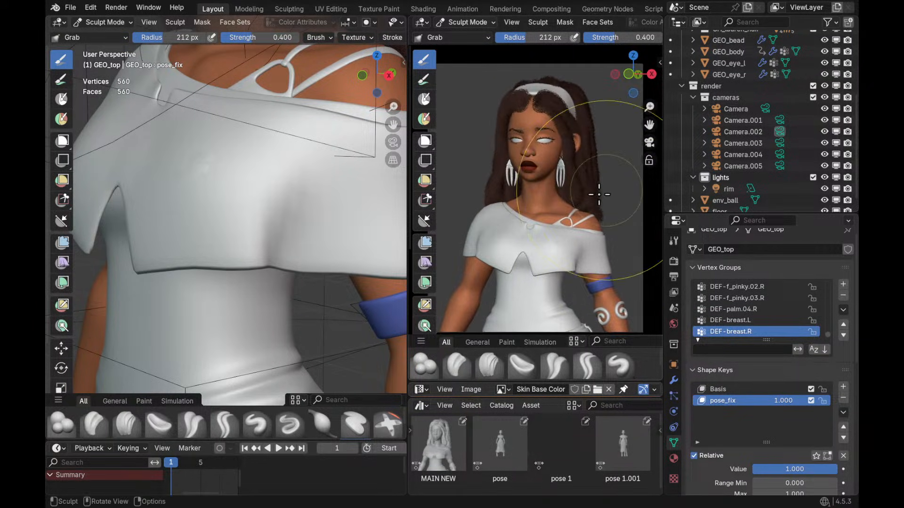
Hide the toolbar and the brush asset shelf in the camera viewport and enlarge the camera frame
key("t")
scroll(629, 21, "down", 5)
left_click(545, 22)
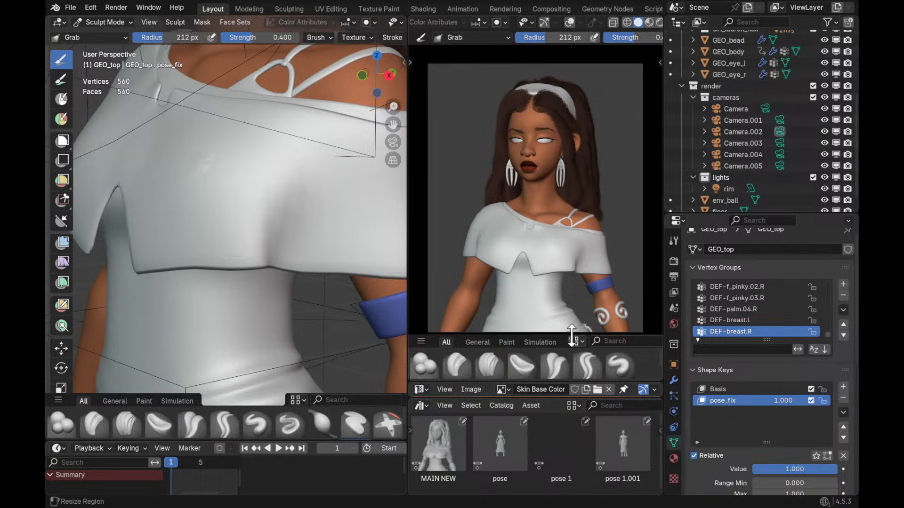
left_click_drag(572, 335, 565, 375)
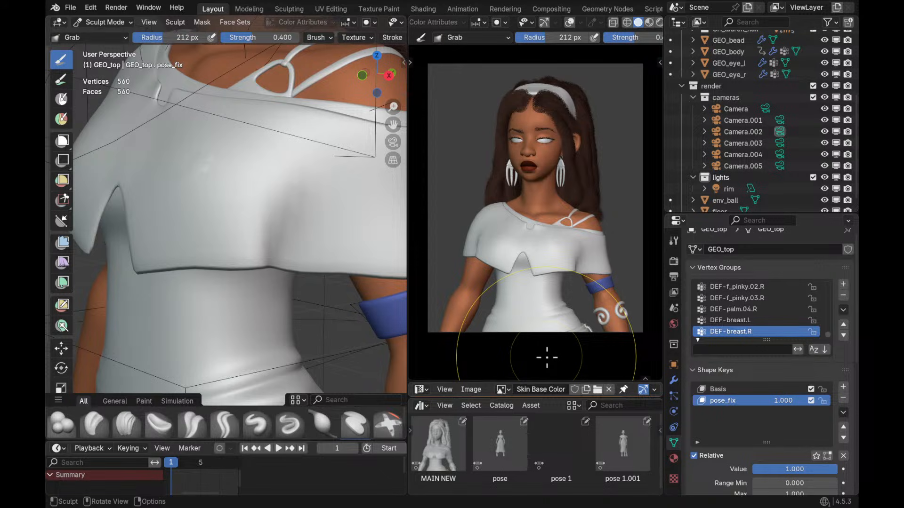
scroll(622, 299, "up", 2)
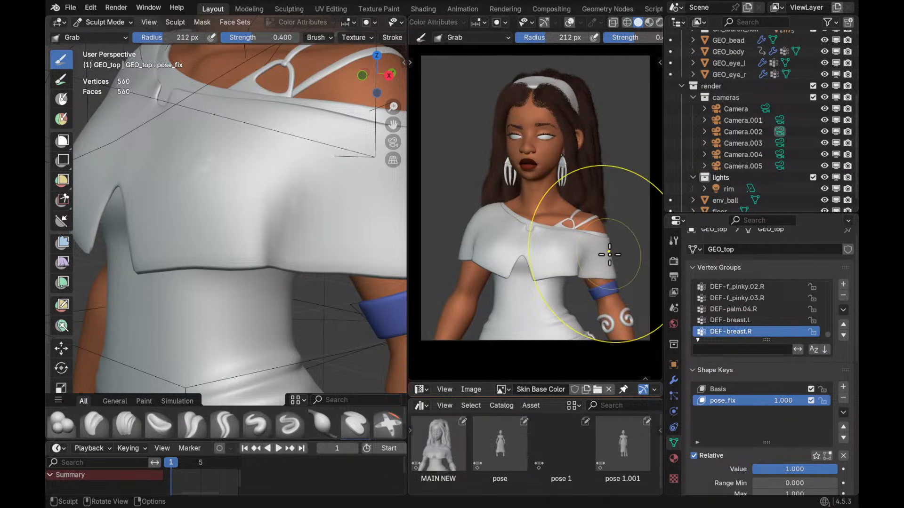
Soften the hem fold at the character's right underarm using Grab strokes with the brush radius enlarged to 236 px
scroll(301, 226, "down", 3)
mouse_move(301, 226)
middle_mouse_down()
mouse_move(260, 220)
mouse_move(294, 224)
middle_mouse_up()
scroll(296, 222, "up", 2)
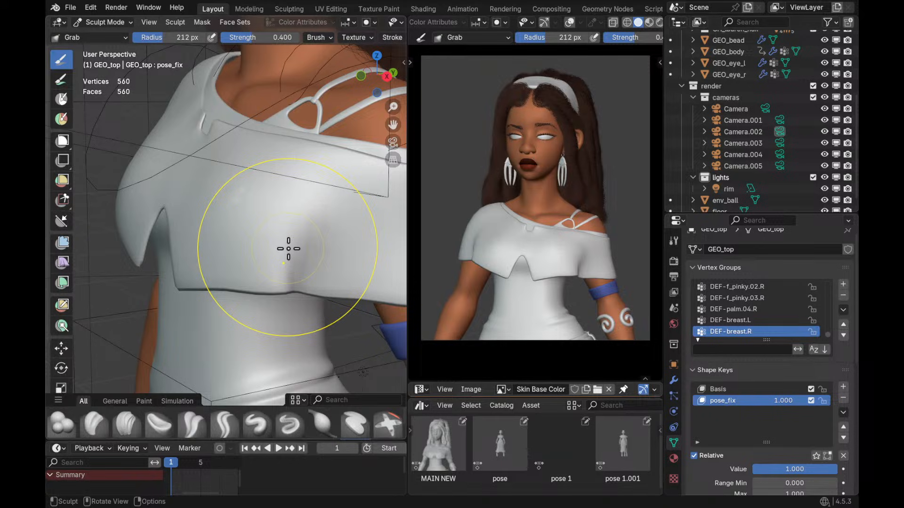
mouse_move(298, 250)
middle_mouse_down()
mouse_move(299, 234)
mouse_move(293, 247)
mouse_move(236, 213)
mouse_move(346, 230)
middle_mouse_up()
key("f")
left_click(268, 218)
mouse_move(228, 244)
middle_mouse_down("shift")
mouse_move(271, 250)
mouse_move(236, 242)
mouse_move(287, 232)
middle_mouse_up("shift")
key("f")
left_click(257, 228)
key("f")
left_click(250, 225)
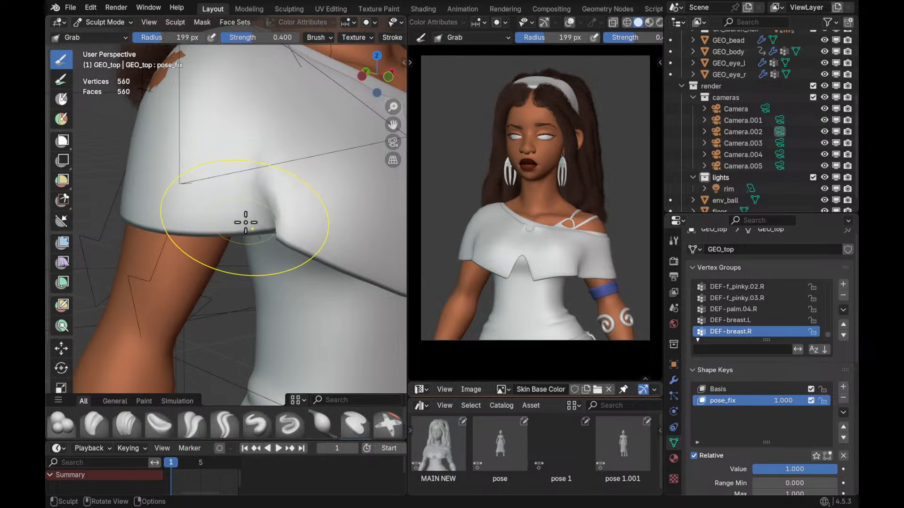
key("f")
left_click(271, 220)
left_click_drag(262, 221, 280, 227, "alt")
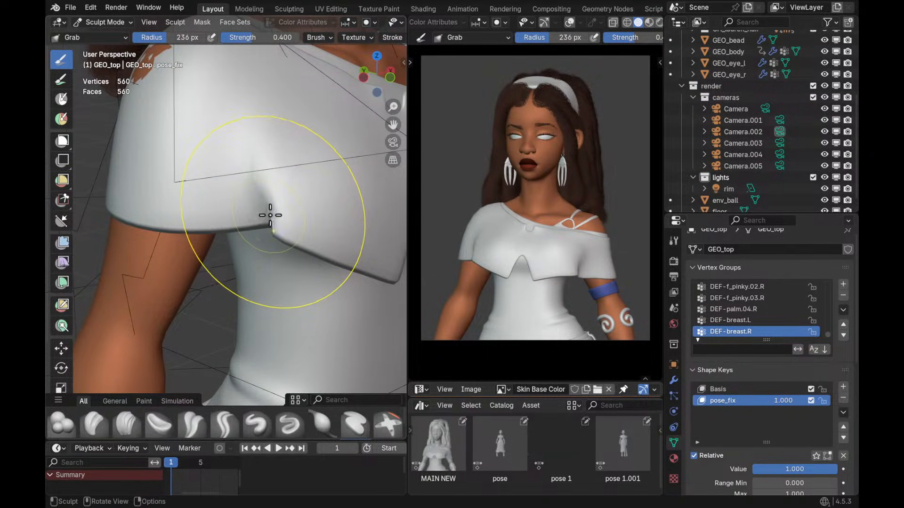
mouse_move(274, 218)
left_mouse_down("alt")
mouse_move(264, 218)
mouse_move(285, 228)
mouse_move(236, 230)
mouse_move(235, 247)
mouse_move(269, 242)
left_mouse_up("alt")
Reshape the lower edge of the character's right sleeve with Grab strokes, setting the brush radius to 197 px
key("f")
left_click(244, 230)
key("f")
left_click(244, 229)
key("f")
key("f")
left_click(225, 246)
mouse_move(269, 198)
left_mouse_down("alt")
mouse_move(304, 197)
mouse_move(283, 195)
mouse_move(263, 212)
left_mouse_up("alt")
key("f")
left_click(256, 193)
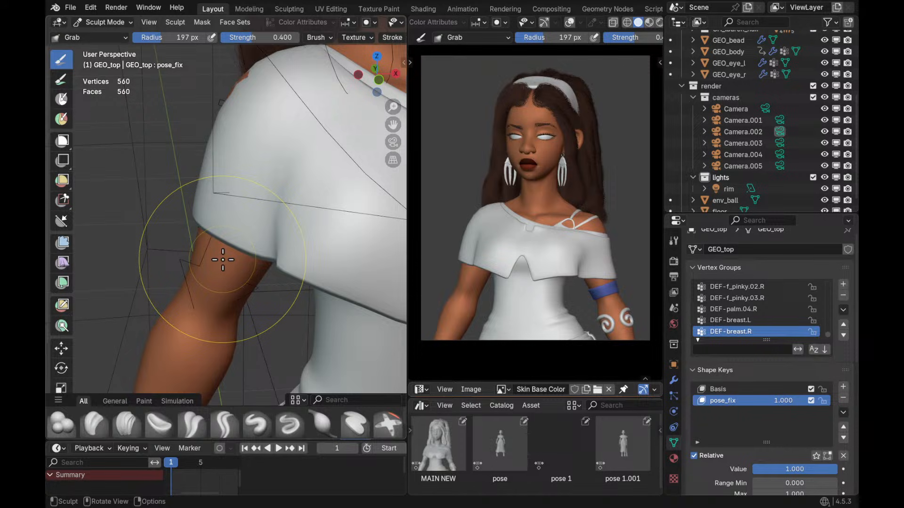
mouse_move(270, 93)
left_mouse_down("alt+shift")
mouse_move(246, 188)
mouse_move(299, 208)
mouse_move(321, 197)
left_mouse_up("alt+shift")
Adjust the upper part of the right sleeve around the shoulder with the resized Grab brush
key("f")
left_click(271, 179)
left_click_drag(220, 181, 210, 181)
mouse_move(237, 165)
middle_mouse_down()
mouse_move(309, 157)
mouse_move(226, 227)
mouse_move(264, 208)
middle_mouse_up()
middle_click_drag(355, 157, 336, 140)
left_click_drag(336, 139, 230, 134, "alt")
Refine the top around the right shoulder with resized Grab strokes, toggling X-ray display to check the mesh beneath
key("alt+z")
key("f")
left_click(270, 120)
key("alt+z")
key("f")
left_click(251, 138)
mouse_move(329, 226)
middle_mouse_down("shift")
mouse_move(278, 187)
mouse_move(277, 213)
middle_mouse_up("shift")
key("f")
left_click(264, 212)
key("f")
left_click(196, 232)
mouse_move(196, 232)
middle_mouse_down("ctrl")
mouse_move(282, 185)
mouse_move(293, 197)
mouse_move(285, 221)
middle_mouse_up("ctrl")
Draw an annotation stroke along the edge of the neckline trim and erase it
left_click_drag(62, 373, 78, 137, "alt")
left_click(60, 379)
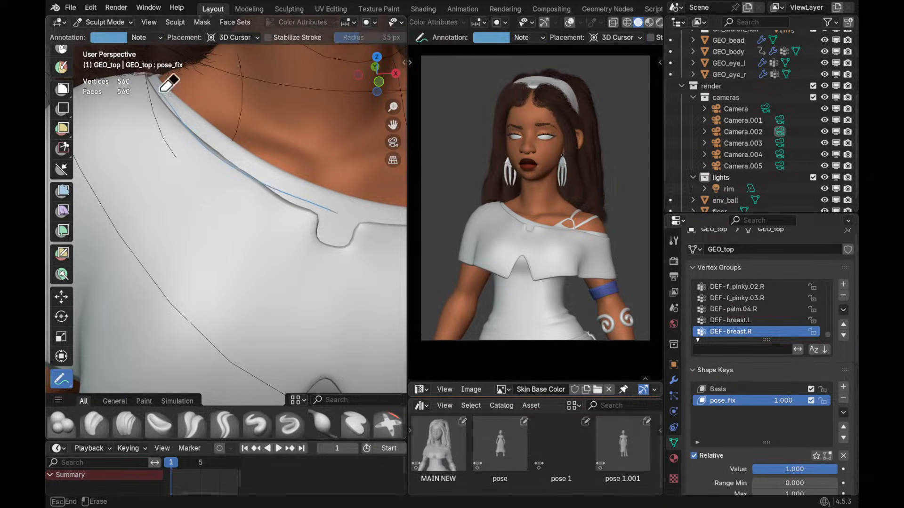
middle_click_drag(281, 173, 279, 187)
Nudge the top's front edge along the neckline trim with the Grab brush at 109 px and 60 px radius
key("g")
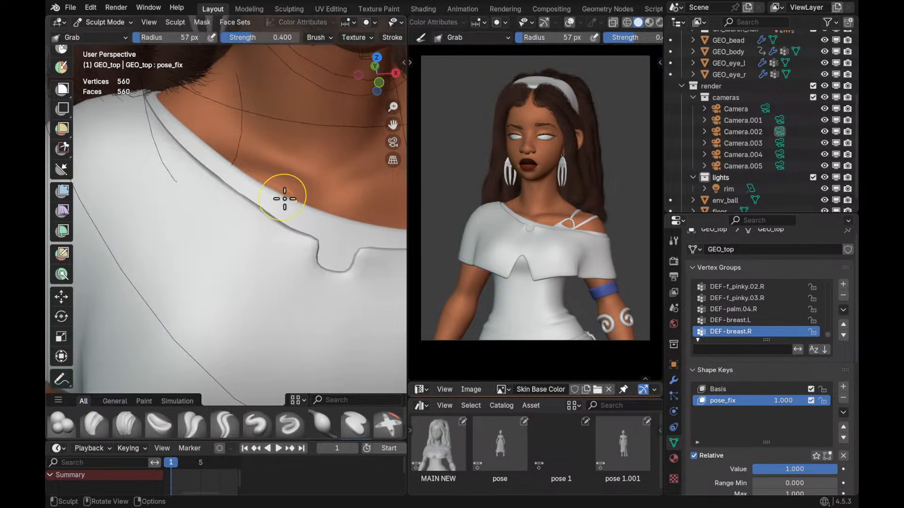
key("f")
left_click(300, 198)
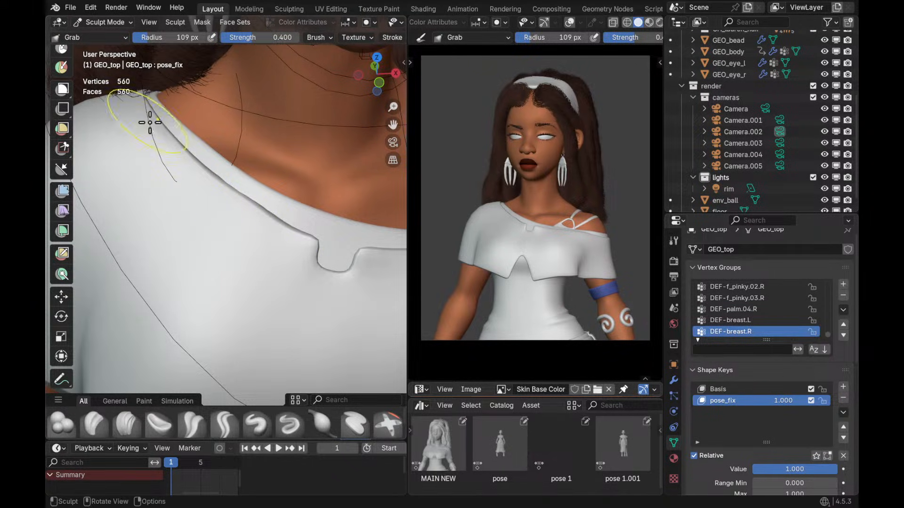
left_click(224, 189)
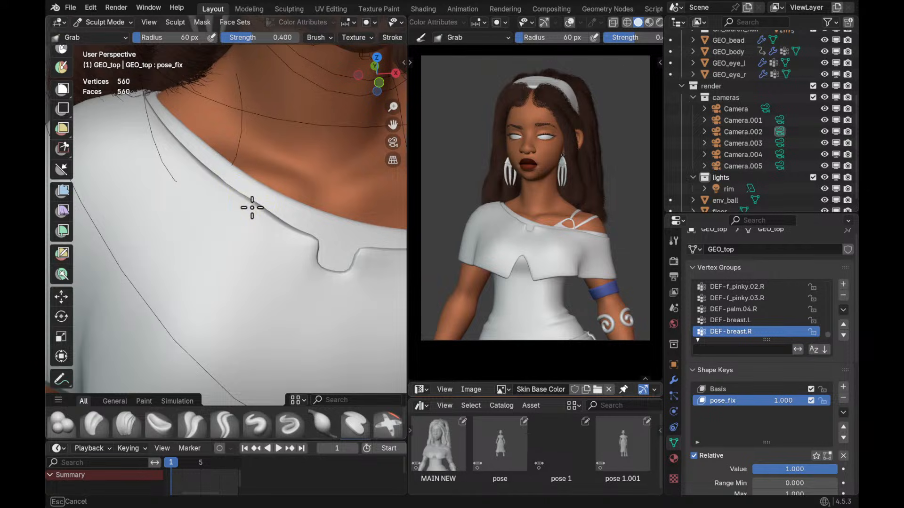
Adjust the neckline around its notch and the right shoulder with larger Grab strokes, raising the radius to 242 px
mouse_move(264, 205)
middle_mouse_down()
mouse_move(216, 238)
mouse_move(202, 220)
mouse_move(218, 206)
mouse_move(189, 203)
middle_mouse_up()
key("f")
left_click(264, 231)
mouse_move(183, 203)
left_mouse_down()
mouse_move(172, 198)
mouse_move(187, 246)
left_mouse_up()
mouse_move(202, 276)
middle_mouse_down()
mouse_move(185, 283)
mouse_move(162, 272)
middle_mouse_up()
key("f")
left_click(195, 278)
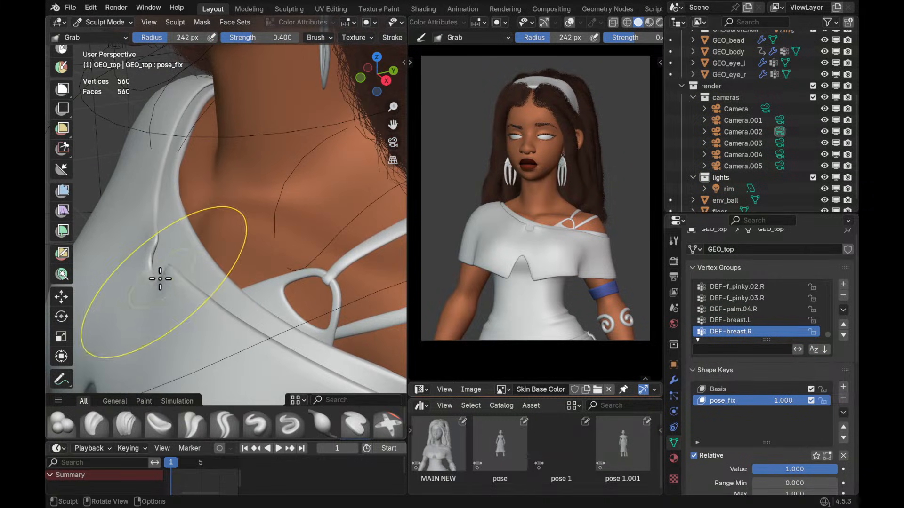
middle_click_drag(175, 238, 194, 192)
middle_click_drag(194, 192, 172, 202)
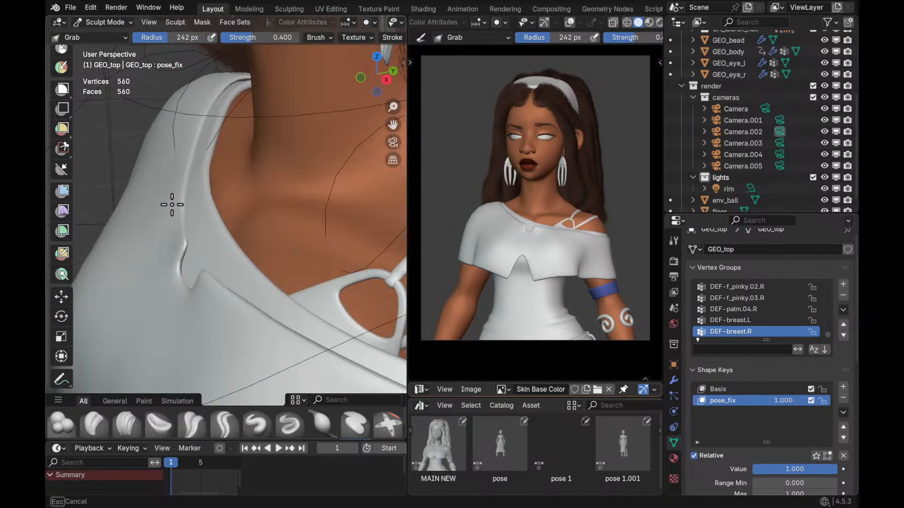
Reshape the chest area of the top on the character's left side with the Grab brush at 303 px radius
mouse_move(182, 151)
middle_mouse_down()
mouse_move(262, 107)
mouse_move(274, 110)
mouse_move(283, 81)
mouse_move(379, 242)
mouse_move(292, 226)
mouse_move(327, 202)
mouse_move(289, 190)
middle_mouse_up()
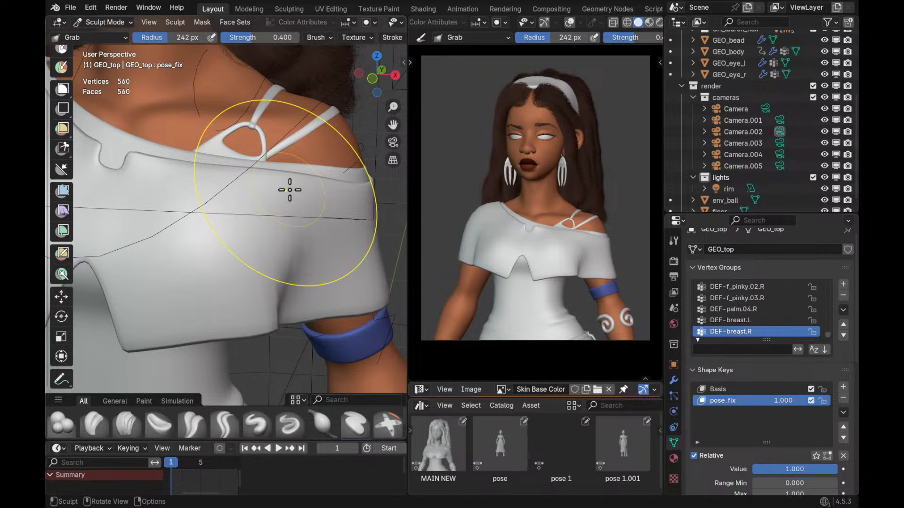
middle_click_drag(337, 220, 366, 224, "shift")
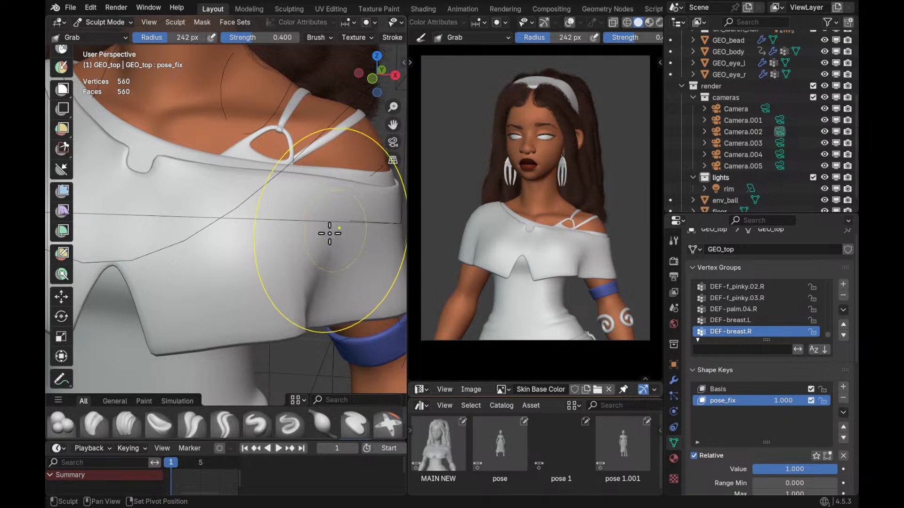
middle_click_drag(335, 232, 338, 212, "shift")
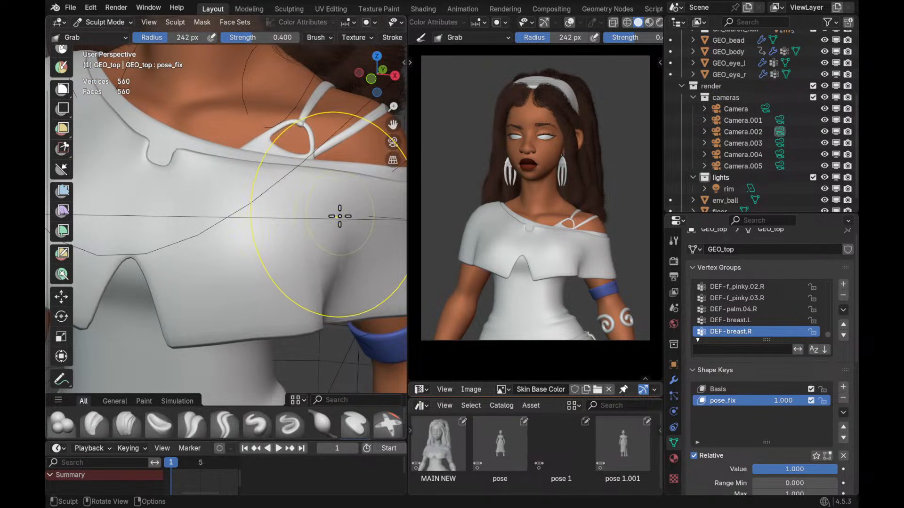
mouse_move(343, 210)
left_mouse_down("alt")
mouse_move(321, 222)
mouse_move(333, 228)
mouse_move(324, 233)
mouse_move(304, 214)
mouse_move(315, 215)
left_mouse_up("alt")
key("f")
left_click(316, 212)
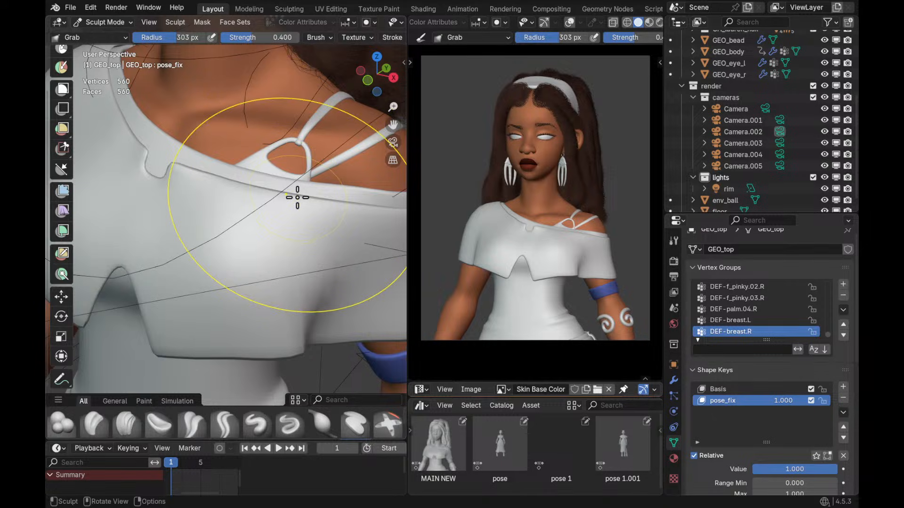
Refine the left front of the top towards the sleeve with Grab strokes at several brush sizes
mouse_move(322, 220)
middle_mouse_down()
mouse_move(303, 216)
mouse_move(315, 224)
mouse_move(298, 231)
middle_mouse_up()
key("f")
left_click(283, 224)
key("f")
left_click(292, 233)
middle_click_drag(360, 250, 314, 233)
key("f")
left_click(333, 233)
Adjust the back of the left sleeve and its upper edge at the shoulder with the resized Grab brush
mouse_move(336, 233)
middle_mouse_down()
mouse_move(306, 202)
mouse_move(298, 168)
mouse_move(326, 195)
mouse_move(291, 210)
mouse_move(325, 204)
mouse_move(304, 200)
mouse_move(220, 229)
middle_mouse_up()
key("f")
left_click(366, 226)
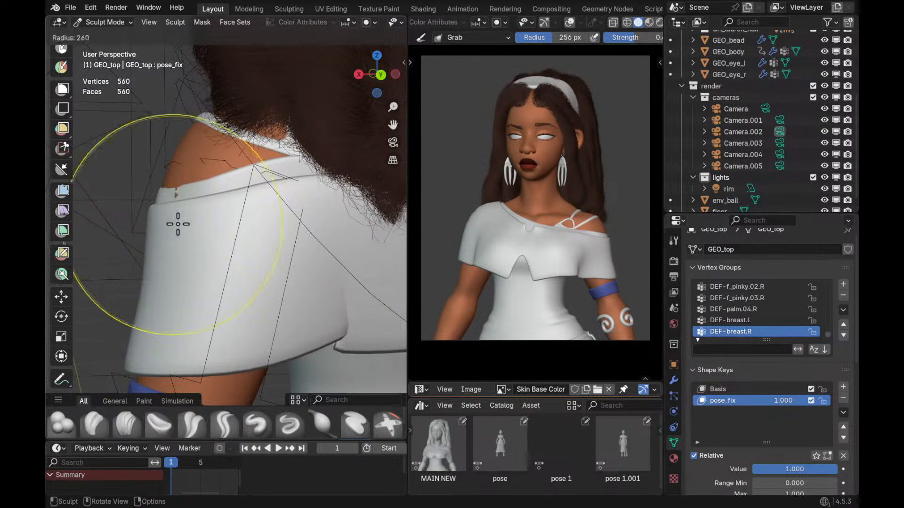
mouse_move(293, 206)
middle_mouse_down()
mouse_move(307, 204)
mouse_move(282, 202)
mouse_move(309, 217)
mouse_move(371, 219)
mouse_move(339, 218)
mouse_move(326, 202)
mouse_move(338, 203)
mouse_move(320, 203)
middle_mouse_up()
left_click_drag(320, 205, 322, 204)
key("f")
middle_click_drag(322, 204, 337, 195)
left_click(343, 200)
left_click_drag(355, 176, 344, 176)
Pull the left sleeve's upper edge around the outer shoulder with Grab strokes at 211 px radius
middle_click_drag(306, 210, 336, 210)
key("f")
left_click(304, 212)
key("f")
left_click(316, 209)
left_click_drag(316, 209, 329, 205)
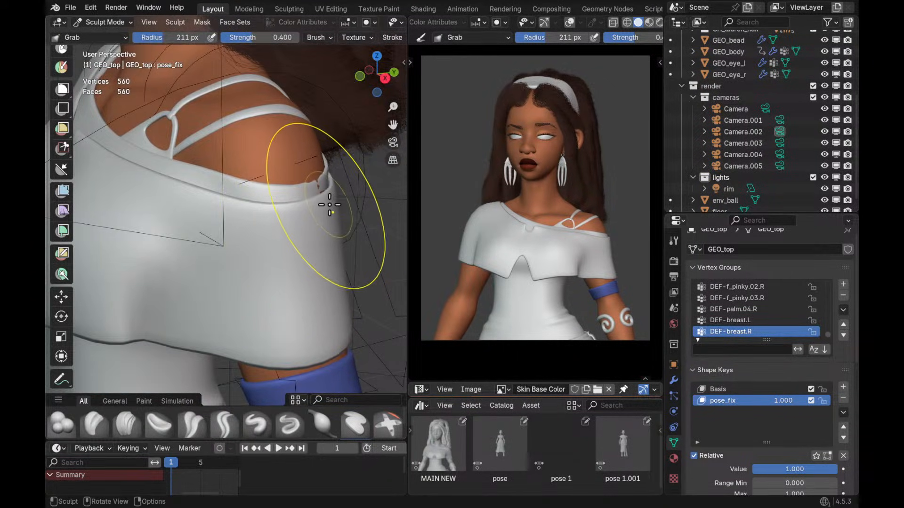
middle_click_drag(336, 209, 363, 214)
key("f")
left_click(374, 215)
Straighten the front hem beside the left underarm fold with the Grab brush at 172 px radius
mouse_move(363, 281)
middle_mouse_down("shift")
mouse_move(326, 214)
mouse_move(283, 252)
mouse_move(311, 244)
mouse_move(291, 212)
mouse_move(295, 234)
mouse_move(288, 207)
middle_mouse_up("shift")
key("f")
left_click(323, 236)
key("f")
left_click(214, 211)
left_click_drag(191, 220, 183, 232)
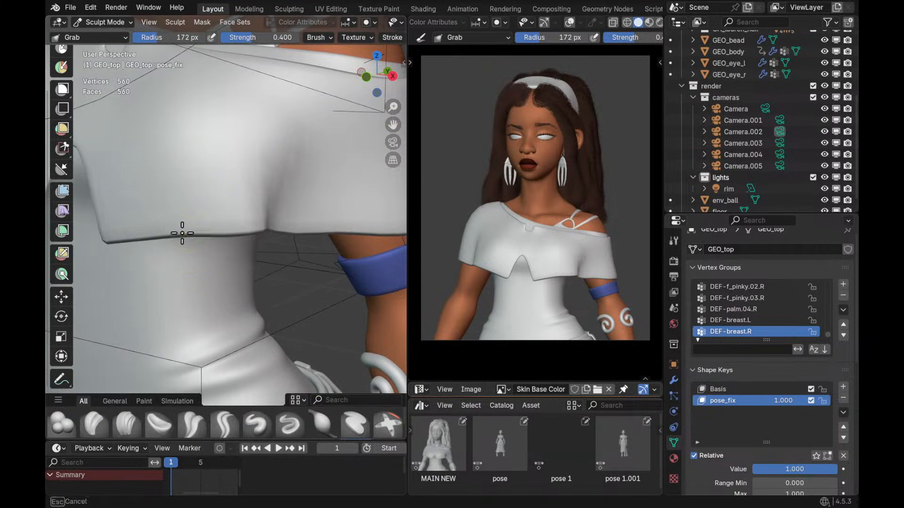
middle_click_drag(256, 208, 259, 268, "ctrl")
mouse_move(260, 267)
left_mouse_down("alt")
mouse_move(329, 264)
mouse_move(261, 262)
left_mouse_up("alt")
left_click_drag(328, 246, 337, 212, "ctrl+alt")
Even out the left sleeve's hem and the neighbouring front hem with short Grab strokes at varied brush sizes
key("f")
left_click(371, 221)
mouse_move(371, 221)
middle_mouse_down("shift")
mouse_move(335, 216)
mouse_move(326, 200)
middle_mouse_up("shift")
key("f")
left_click(349, 206)
left_click_drag(350, 206, 333, 198)
key("f")
left_click(268, 204)
left_click_drag(270, 197, 268, 206)
key("f")
left_click(239, 212)
Smooth out the bump in the back hem at the left underarm with Grab strokes at 114 px and 160 px
middle_click_drag(283, 165, 234, 224, "ctrl")
middle_click_drag(325, 231, 235, 232)
mouse_move(264, 236)
middle_mouse_down("ctrl")
mouse_move(261, 198)
mouse_move(276, 202)
mouse_move(256, 201)
middle_mouse_up("ctrl")
key("f")
left_click(252, 188)
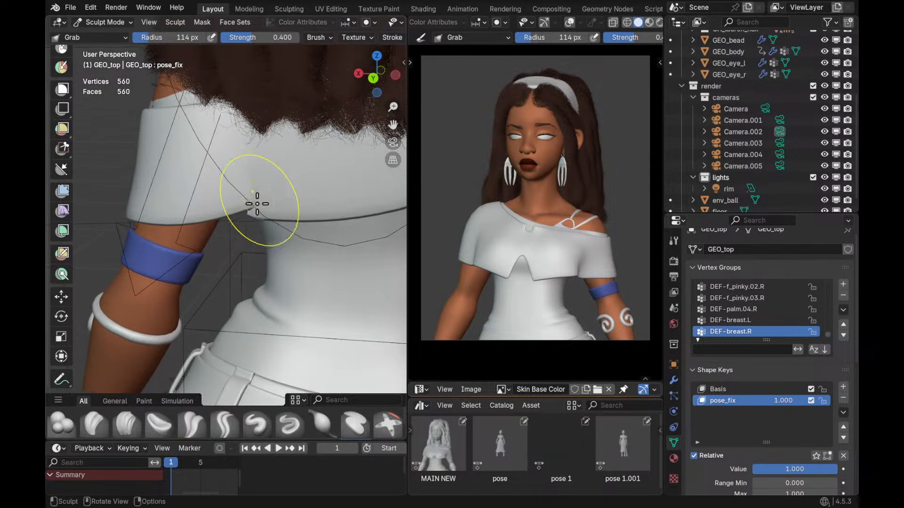
key("f")
left_click(267, 198)
left_click_drag(260, 183, 256, 191, "shift")
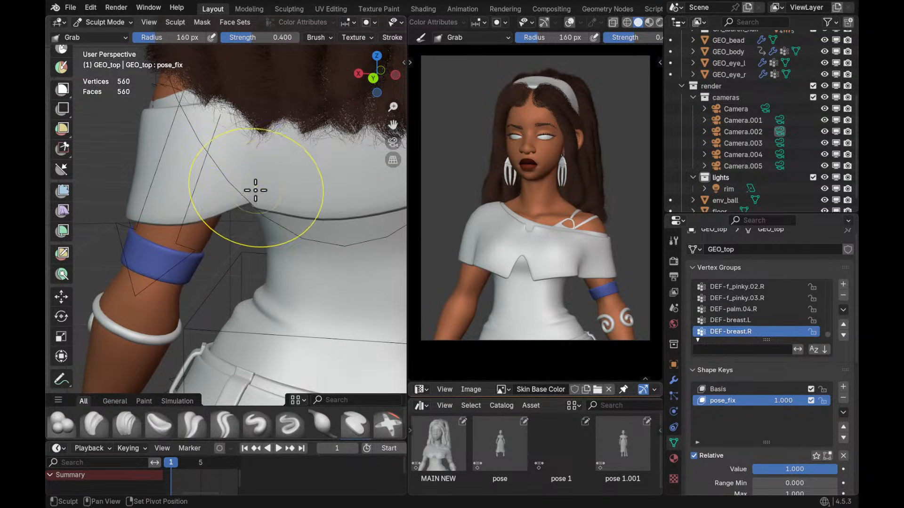
Pull the back hem down where the left sleeve meets the body, resizing the Grab brush between strokes
mouse_move(270, 204)
middle_mouse_down()
mouse_move(287, 202)
mouse_move(276, 195)
middle_mouse_up()
key("f")
left_click(252, 190)
left_click_drag(252, 189, 251, 238)
key("f")
left_click(239, 222)
key("f")
left_click(245, 202)
left_click_drag(231, 201, 217, 214)
Refine the back hem's curve beside the left underarm with Grab strokes at 170 px and 129 px radius
key("f")
left_click(281, 203)
left_click_drag(295, 196, 298, 207)
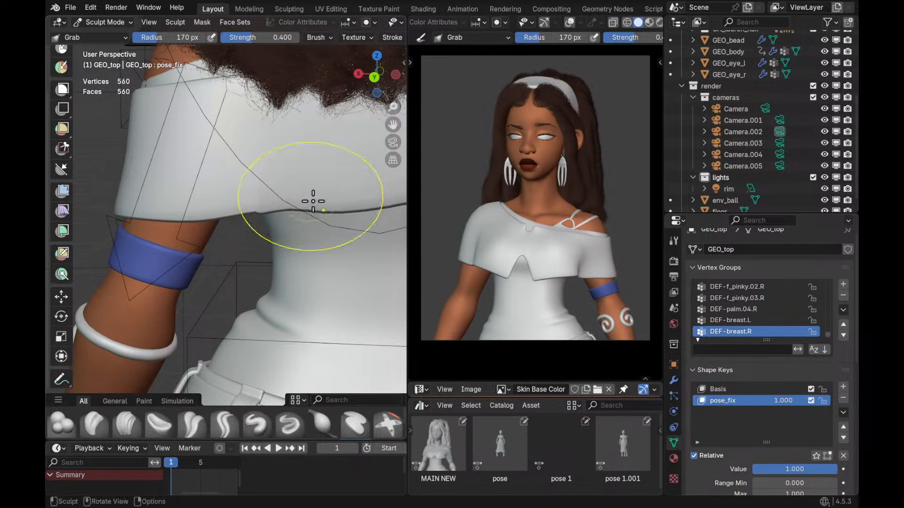
key("f")
left_click(255, 202)
left_click_drag(234, 201, 242, 201)
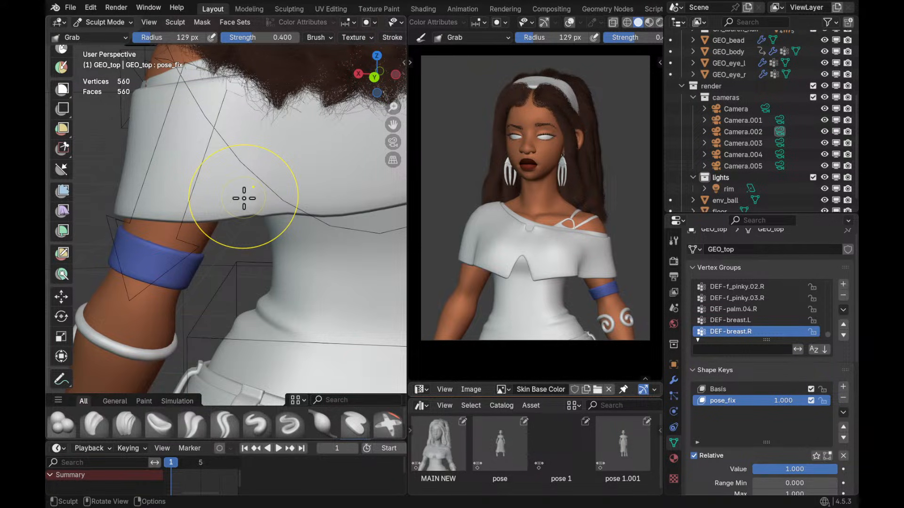
Pull the back hem down at the right underarm with Grab strokes, adjusting the brush radius to 107 px and 110 px
middle_click_drag(331, 212, 315, 235, "shift")
scroll(315, 235, "down", 1)
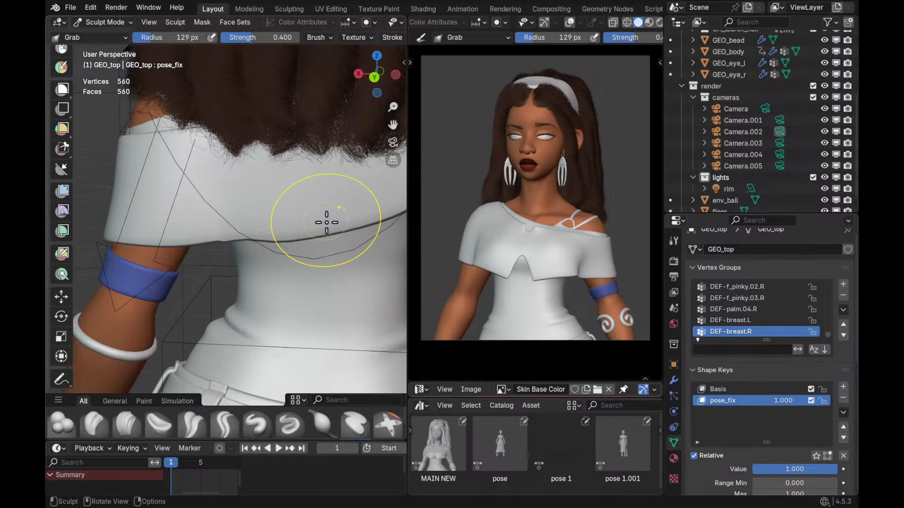
mouse_move(327, 222)
middle_mouse_down()
mouse_move(292, 230)
mouse_move(320, 241)
middle_mouse_up()
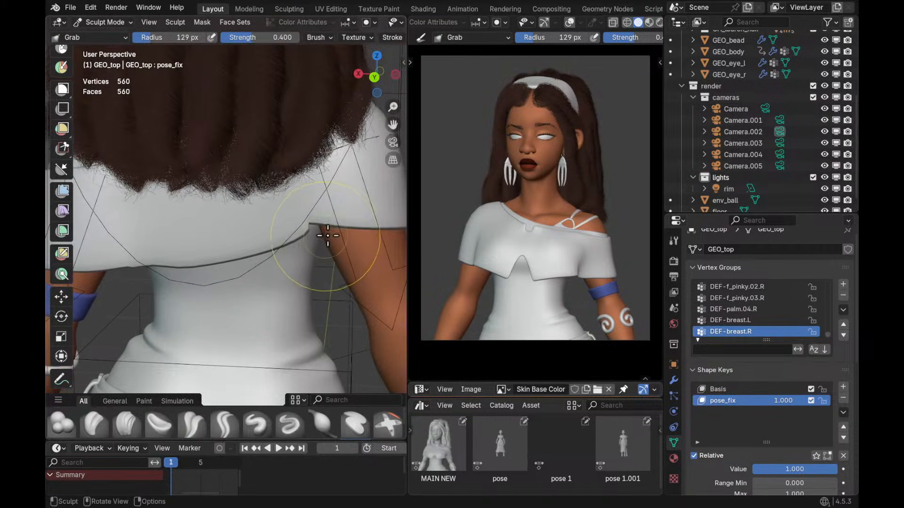
middle_click_drag(346, 207, 328, 224)
key("f")
left_click(321, 235)
mouse_move(321, 238)
left_mouse_down()
mouse_move(335, 278)
mouse_move(320, 251)
left_mouse_up()
key("f")
left_click(326, 261)
key("f")
left_click(324, 244)
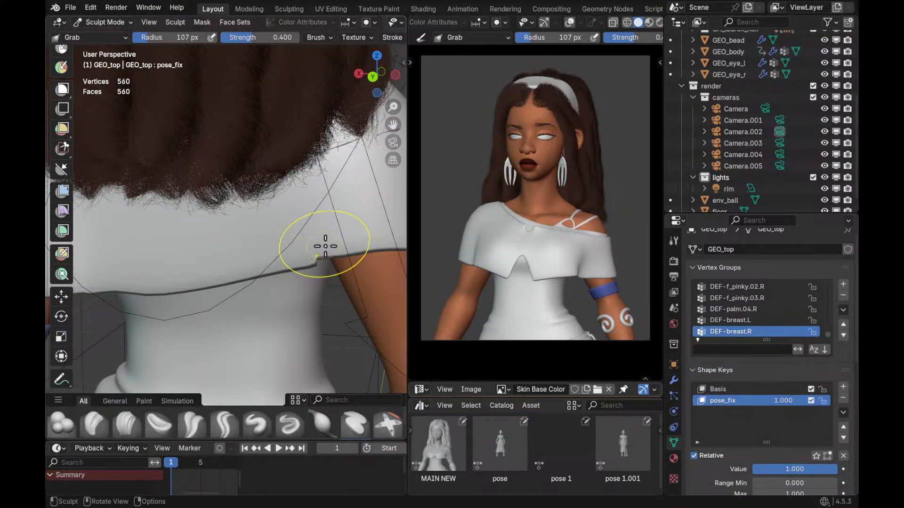
middle_click_drag(336, 242, 339, 238)
left_click_drag(324, 241, 319, 250)
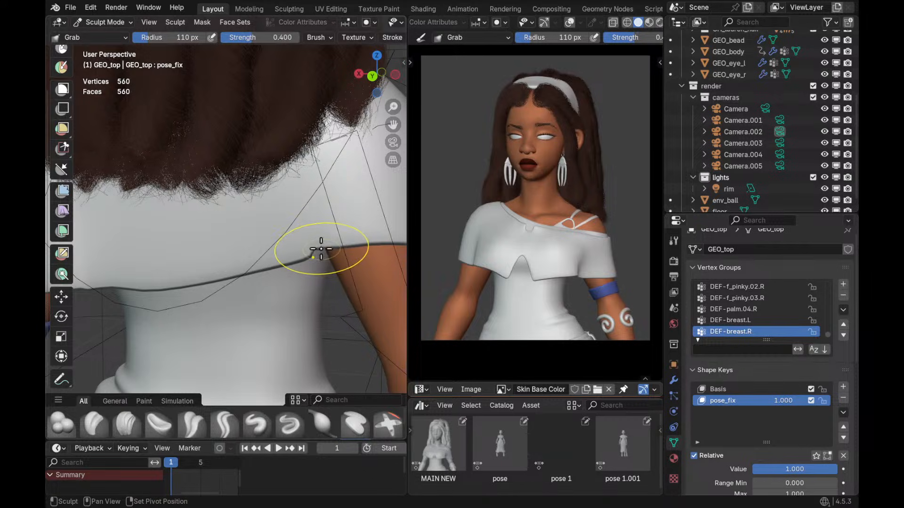
Work the small notch in the back hem at the right underarm with Grab and smoothing strokes at 74 px, undoing the last stroke
key("f")
left_click(320, 246)
middle_click_drag(331, 250, 323, 247)
scroll(319, 246, "up", 1)
key("f")
left_click(316, 251)
left_click_drag(316, 253, 321, 266)
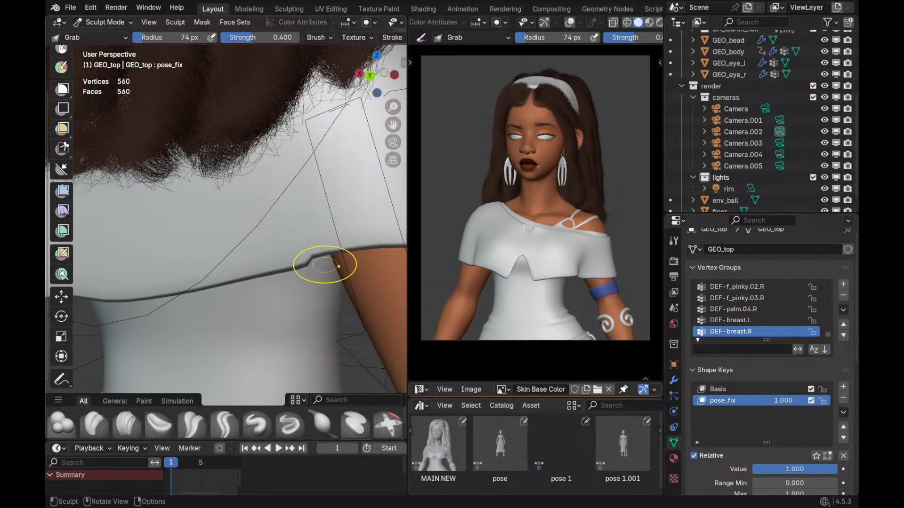
left_click_drag(327, 238, 337, 247, "shift")
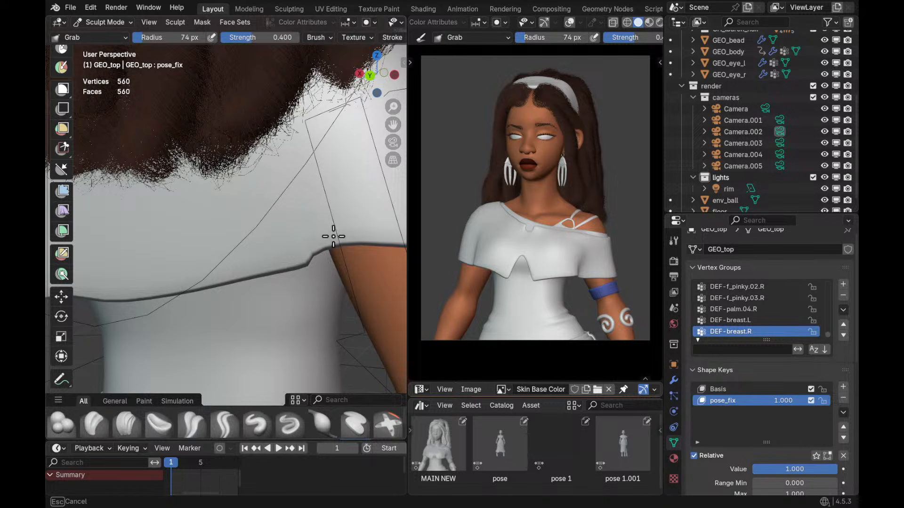
mouse_move(337, 255)
left_mouse_down()
mouse_move(338, 279)
mouse_move(319, 286)
mouse_move(340, 263)
mouse_move(352, 282)
mouse_move(324, 315)
mouse_move(347, 246)
mouse_move(358, 300)
mouse_move(345, 286)
mouse_move(387, 272)
mouse_move(377, 251)
mouse_move(406, 165)
mouse_move(382, 174)
mouse_move(331, 253)
mouse_move(353, 208)
mouse_move(362, 226)
left_mouse_up()
key("ctrl+z")
Blend the back hem into the right sleeve's hem with a short Grab stroke at 87 px radius
middle_click_drag(323, 253, 327, 252)
key("f")
left_click(316, 251)
key("f")
left_click(320, 266)
scroll(323, 255, "down", 2)
key("f")
left_click(337, 264)
left_click_drag(290, 258, 296, 255)
mouse_move(293, 264)
middle_mouse_down()
mouse_move(315, 270)
mouse_move(288, 264)
middle_mouse_up()
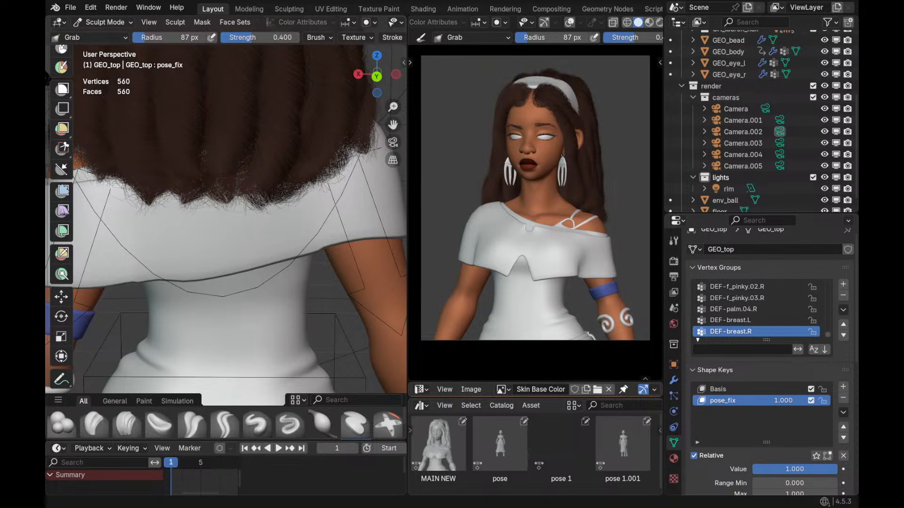
Switch to the browser and show the YouTube video "How I Make 100K+/Year As A 3D Artist", highlighting its title
left_click_drag(445, 0, 459, 76)
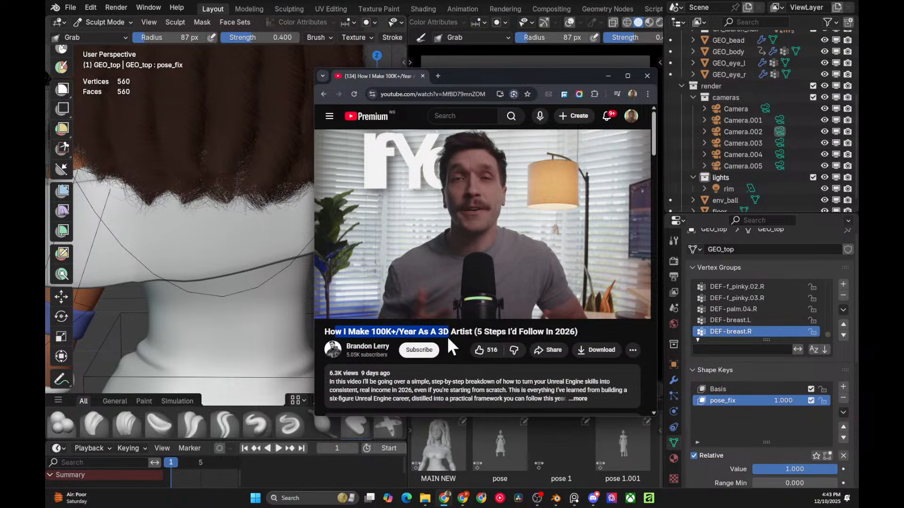
left_click_drag(448, 336, 587, 331)
left_click(599, 329)
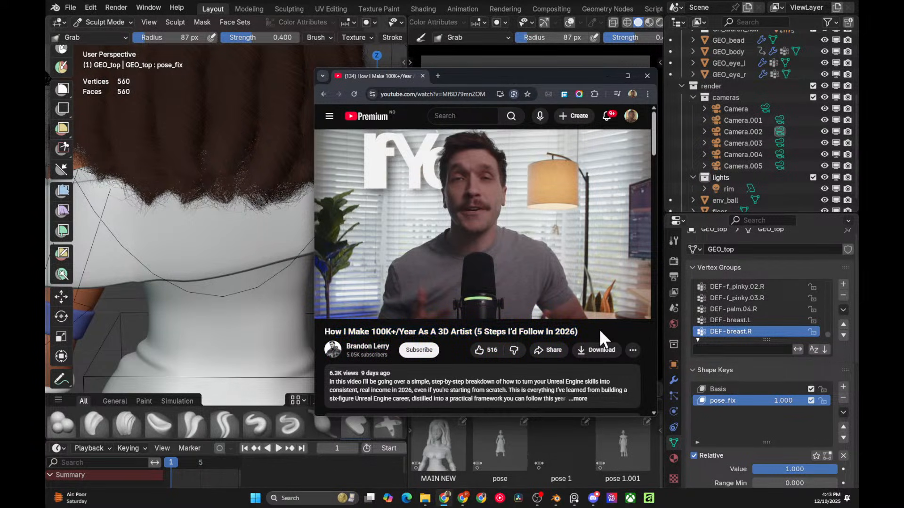
mouse_move(470, 317)
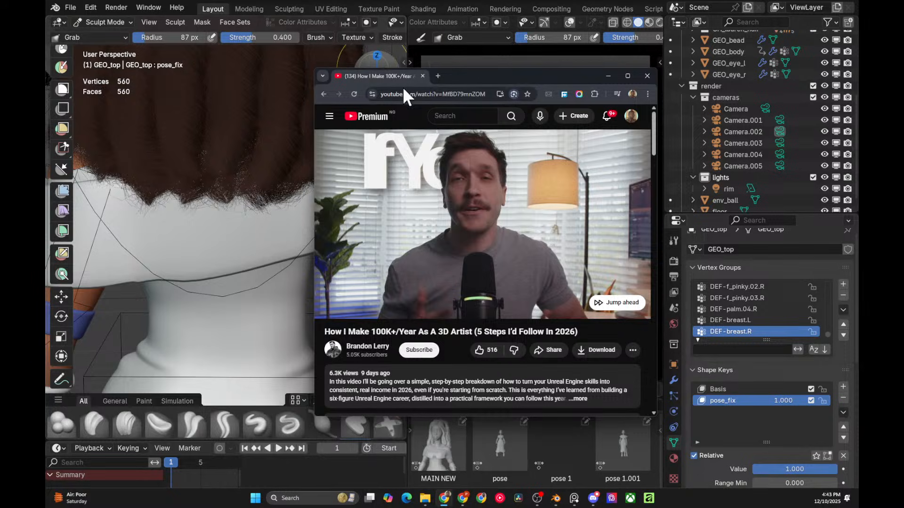
mouse_move(529, 213)
left_click_drag(503, 74, 502, 67)
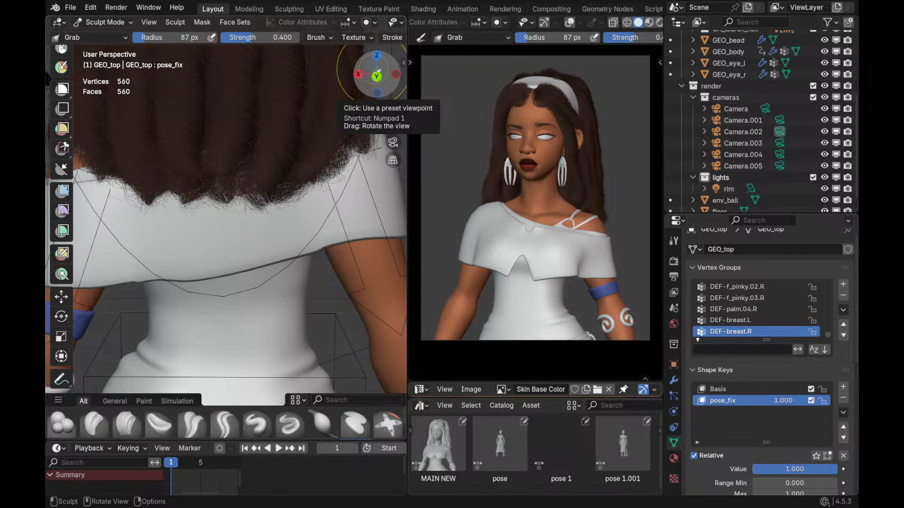
Adjust the right sleeve's back hem beside the underarm with Grab at about 121 px, and set the radius to 116 px for the left side
left_click_drag(377, 75, 336, 80)
key("f")
left_click(348, 229)
middle_click_drag(349, 230, 344, 243)
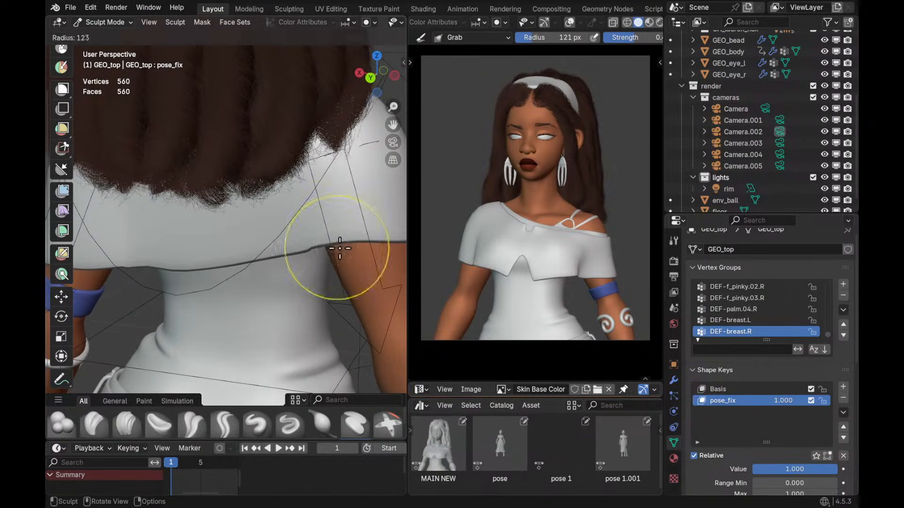
key("f")
left_click(340, 243)
left_click_drag(357, 236, 362, 250)
key("f")
left_click(356, 250)
mouse_move(328, 243)
middle_mouse_down()
mouse_move(355, 242)
mouse_move(277, 259)
mouse_move(282, 252)
mouse_move(263, 242)
mouse_move(238, 246)
middle_mouse_up()
key("f")
left_click(250, 243)
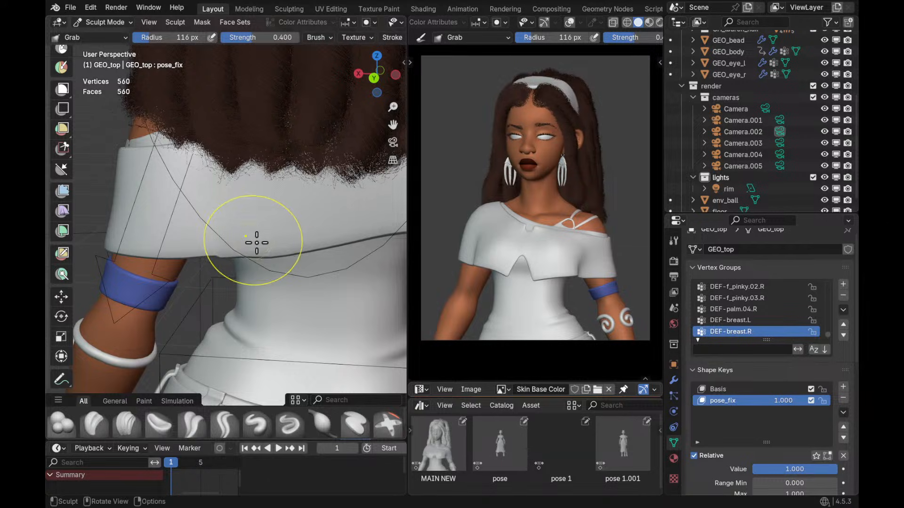
Switch the top to Object Mode and raise its Subdivision modifier's viewport level to 2
key("ctrl+Tab")
left_click(242, 239)
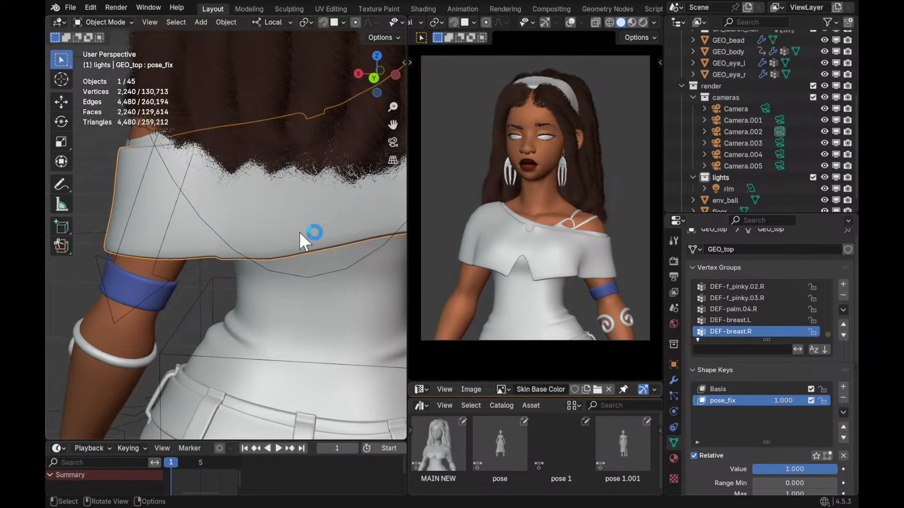
middle_click_drag(326, 205, 320, 265, "ctrl")
scroll(323, 236, "up", 5)
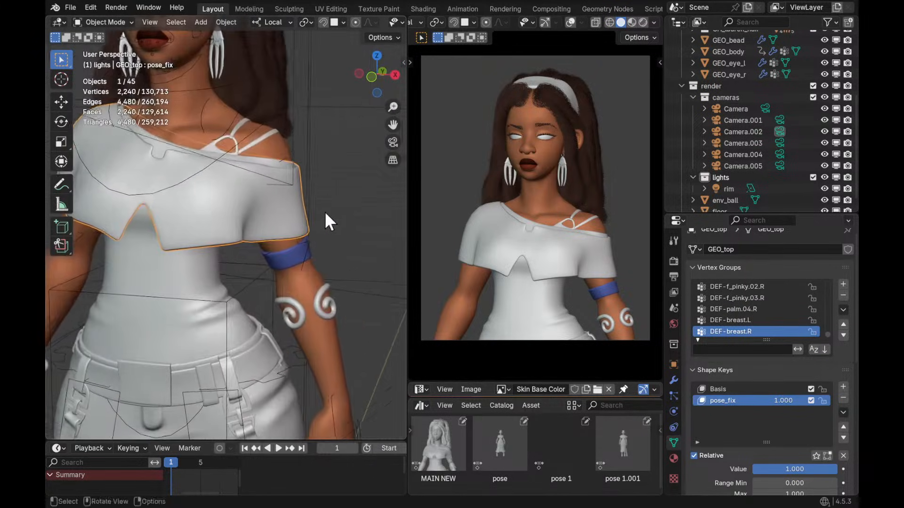
left_click(673, 380)
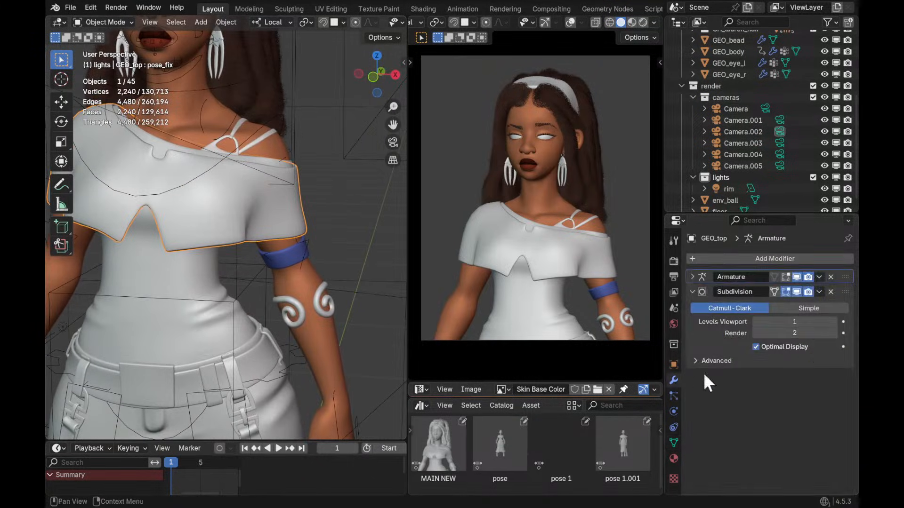
left_click(834, 322)
Return to Sculpt Mode, show the wireframe overlay and relax the top's mesh with the Relax Slide brush
mouse_move(334, 273)
middle_mouse_down()
mouse_move(307, 268)
mouse_move(278, 225)
mouse_move(248, 242)
mouse_move(323, 247)
mouse_move(291, 261)
mouse_move(302, 282)
mouse_move(328, 271)
mouse_move(324, 212)
mouse_move(359, 218)
mouse_move(326, 222)
middle_mouse_up()
key("ctrl+Tab")
left_click(317, 282)
key("shift+w")
scroll(349, 220, "up", 2)
key("r")
left_click_drag(335, 228, 323, 225)
mouse_move(323, 225)
middle_mouse_down()
mouse_move(336, 227)
mouse_move(326, 227)
mouse_move(348, 213)
middle_mouse_up()
key("f")
left_click(345, 226)
Even out the top's edge spacing with further Relax Slide strokes at different brush sizes
key("f")
left_click(340, 224)
key("f")
left_click(350, 213)
key("q")
key("Escape")
mouse_move(367, 188)
left_mouse_down()
mouse_move(372, 174)
mouse_move(347, 174)
left_mouse_up()
scroll(351, 181, "down", 2)
middle_click_drag(355, 188, 316, 189)
left_click_drag(315, 190, 342, 201)
Prepare to relax the right sleeve and shoulder mesh, setting the Relax Slide radius to 143, 126 and 79 px from different angles
key("f")
left_click(300, 207)
mouse_move(342, 201)
middle_mouse_down()
mouse_move(229, 213)
mouse_move(273, 208)
middle_mouse_up()
key("f")
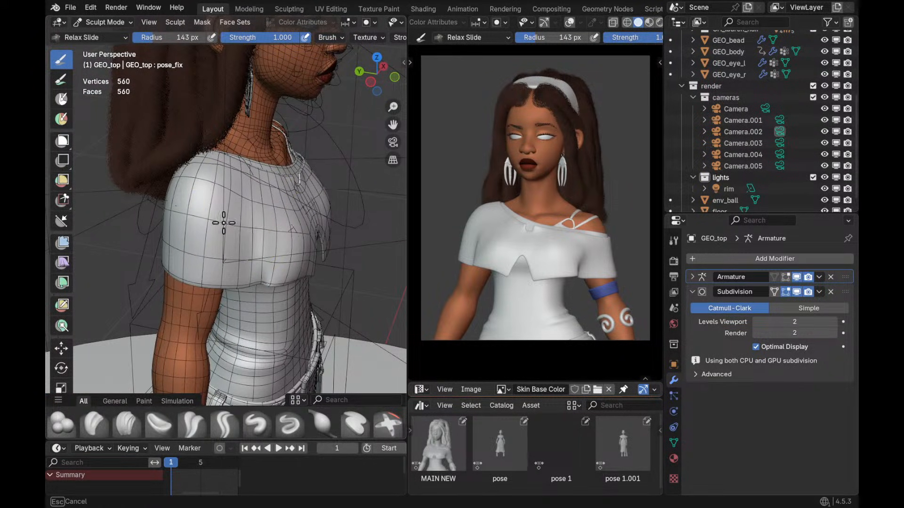
left_click(262, 248)
mouse_move(273, 238)
middle_mouse_down()
mouse_move(218, 235)
mouse_move(172, 208)
mouse_move(159, 184)
middle_mouse_up()
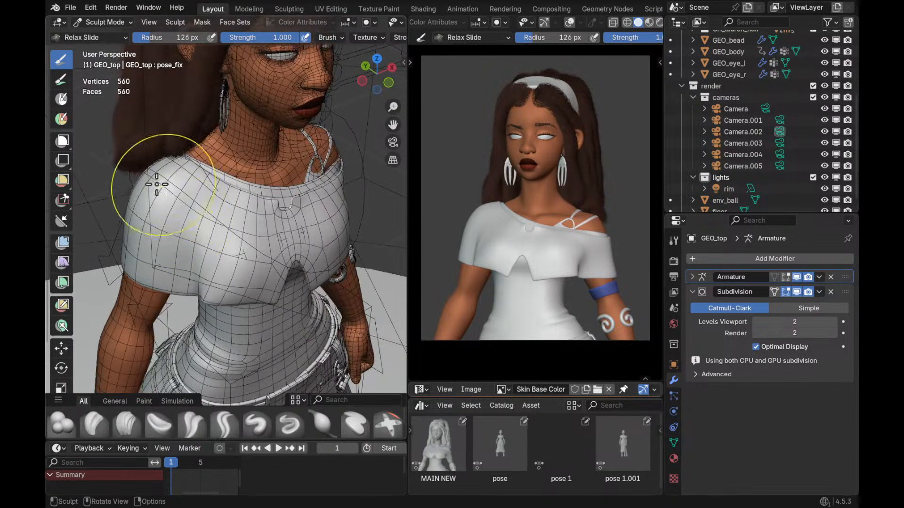
key("f")
left_click(192, 209)
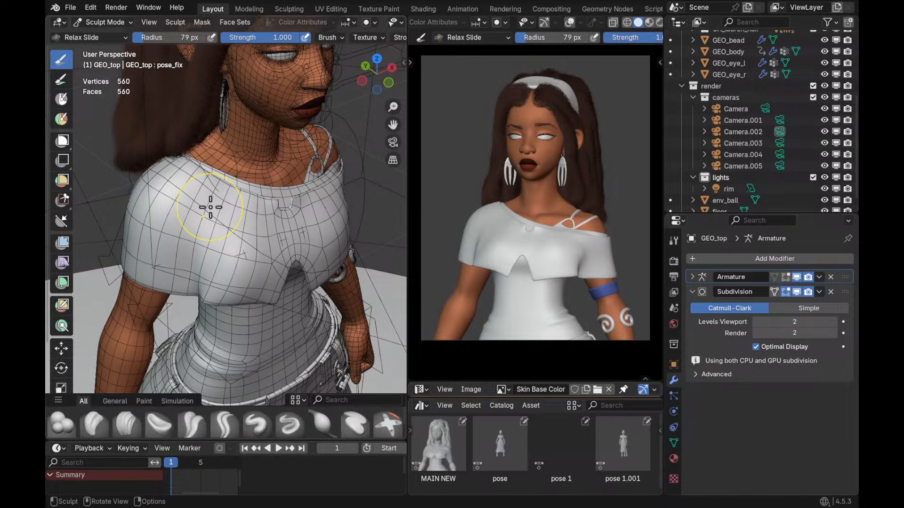
Even out the mesh around the left sleeve and underarm, alternating the Grab and Relax Slide brushes and setting Relax Slide to 138 px
mouse_move(329, 252)
middle_mouse_down()
mouse_move(242, 238)
mouse_move(262, 248)
mouse_move(204, 210)
mouse_move(173, 207)
mouse_move(231, 244)
mouse_move(226, 229)
mouse_move(235, 247)
mouse_move(244, 224)
mouse_move(252, 245)
mouse_move(264, 234)
mouse_move(293, 245)
middle_mouse_up()
key("g")
key("f")
left_click(210, 204)
key("f")
left_click(277, 206)
key("f")
left_click(192, 205)
key("f")
left_click(259, 240)
left_click_drag(257, 241, 267, 232)
key("f")
left_click(236, 205)
key("q")
key("r")
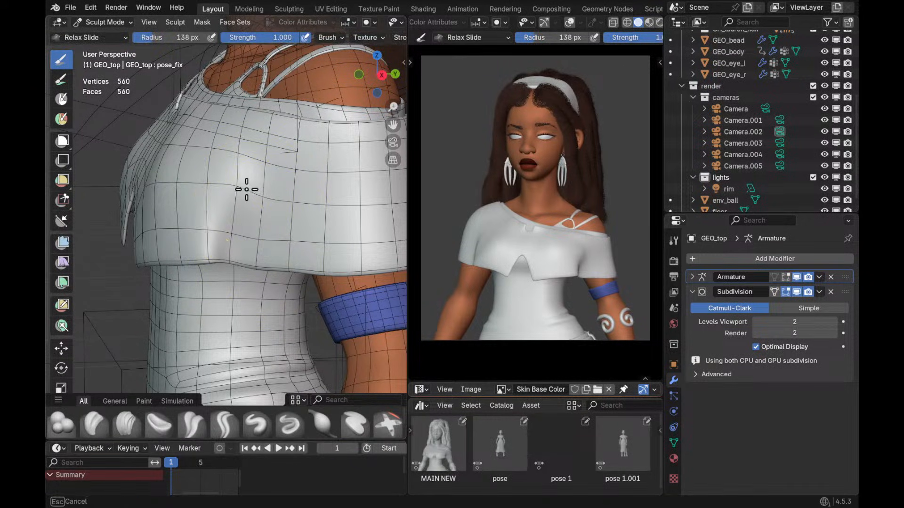
Relax the back mesh near the left underarm down to the hem with Relax Slide at 123 px and 116 px
mouse_move(295, 175)
middle_mouse_down()
mouse_move(319, 213)
mouse_move(244, 203)
mouse_move(192, 228)
mouse_move(207, 216)
middle_mouse_up()
key("f")
left_click(234, 210)
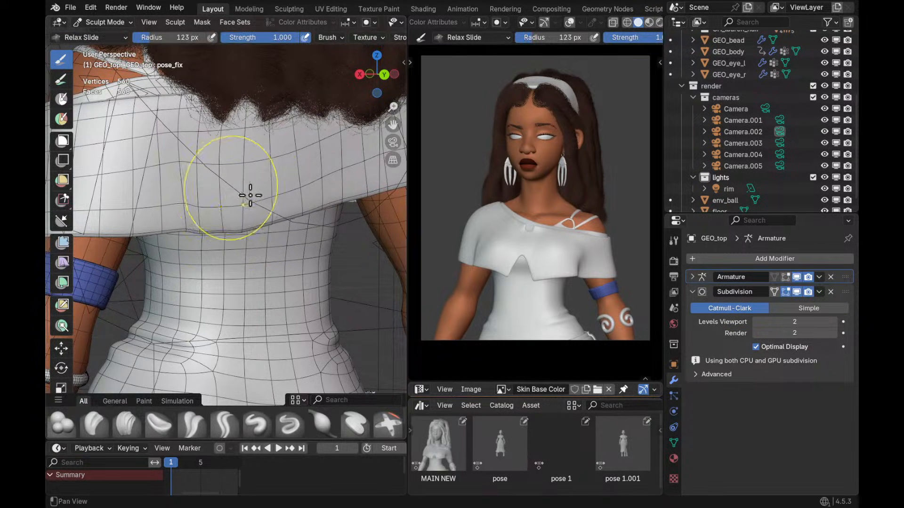
middle_click_drag(245, 192, 276, 210, "shift")
key("f")
left_click(268, 201)
mouse_move(264, 194)
left_mouse_down()
mouse_move(265, 178)
mouse_move(255, 202)
mouse_move(333, 207)
mouse_move(255, 236)
mouse_move(278, 239)
left_mouse_up()
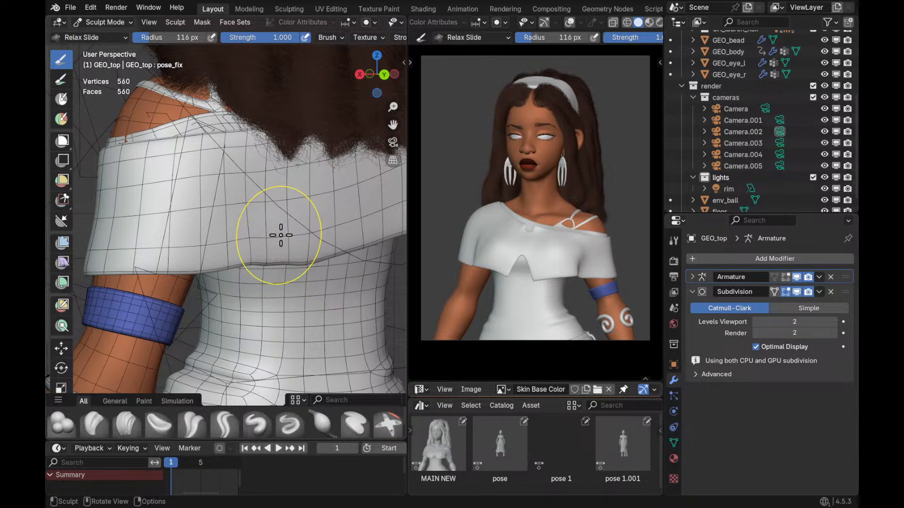
Even out the raised section of the back hem beside the left underarm using Grab at 86 px and Relax Slide at 104 px
key("g")
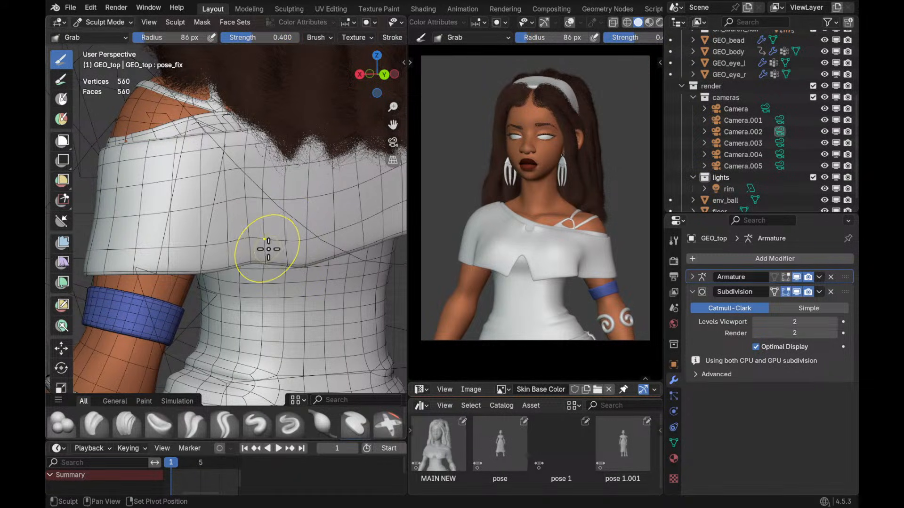
key("f")
left_click(278, 259)
key("r")
key("f")
left_click(271, 246)
middle_click_drag(282, 247, 273, 248)
key("f")
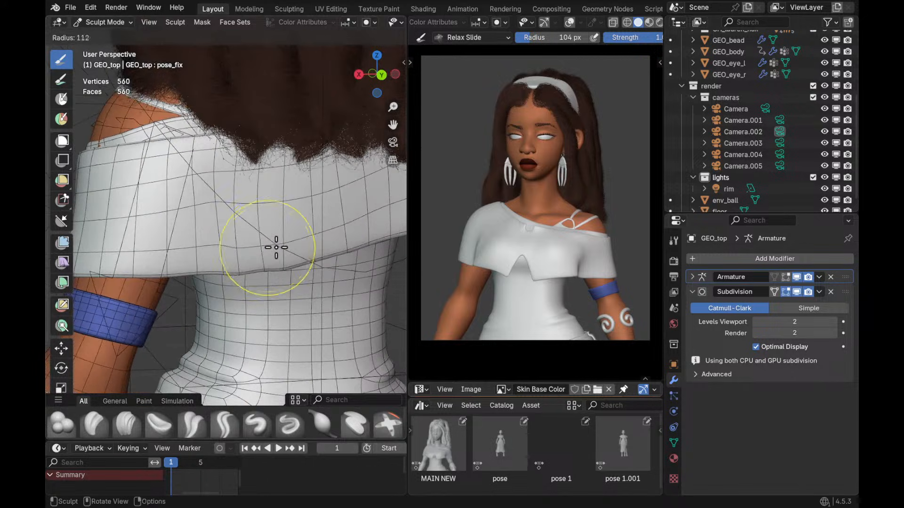
left_click(272, 249)
Redistribute the mesh lines across the back panel by the left sleeve with resized Relax Slide strokes
key("f")
left_click(254, 212)
mouse_move(248, 208)
left_mouse_down()
mouse_move(261, 188)
mouse_move(257, 207)
mouse_move(256, 198)
mouse_move(223, 231)
mouse_move(269, 240)
mouse_move(227, 222)
left_mouse_up()
key("q")
key("r")
key("f")
left_click(239, 208)
left_click_drag(301, 231, 300, 237)
middle_click_drag(298, 253, 297, 230, "shift")
scroll(302, 234, "up", 1)
With the wireframe hidden, reshape the fold between the left sleeve and chest with short Grab strokes, setting the radius to 114 px
key("g")
key("f")
left_click(296, 236)
key("f")
left_click(215, 228)
left_click_drag(216, 228, 212, 236)
mouse_move(302, 241)
middle_mouse_down("ctrl")
mouse_move(307, 224)
mouse_move(363, 252)
mouse_move(350, 193)
mouse_move(312, 202)
mouse_move(313, 172)
mouse_move(347, 177)
mouse_move(299, 198)
middle_mouse_up("ctrl")
key("f")
left_click(303, 197)
key("f")
left_click(297, 197)
left_click_drag(297, 197, 297, 194)
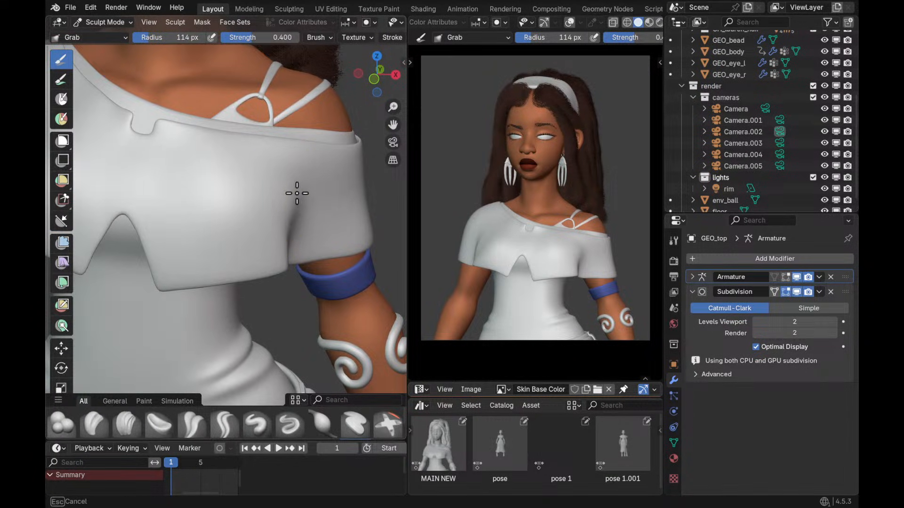
Adjust the left sleeve's front hem above the blue armband with a Grab stroke at 130 px, then enlarge the brush to 164 px
mouse_move(301, 192)
middle_mouse_down("ctrl")
mouse_move(298, 236)
mouse_move(329, 204)
mouse_move(323, 178)
mouse_move(316, 220)
mouse_move(303, 220)
middle_mouse_up("ctrl")
key("f")
left_click(317, 229)
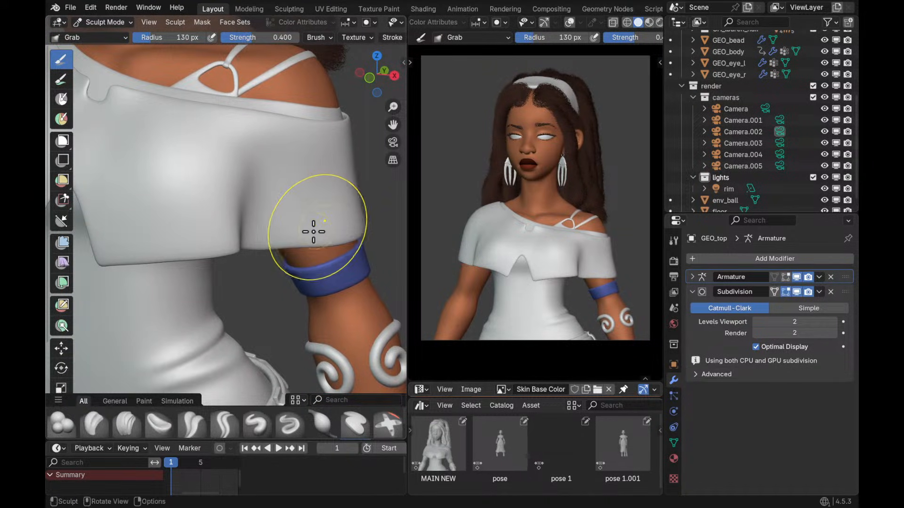
left_click_drag(303, 242, 332, 231)
key("f")
left_click(325, 236)
mouse_move(333, 231)
middle_mouse_down()
mouse_move(355, 192)
mouse_move(351, 214)
mouse_move(343, 196)
middle_mouse_up()
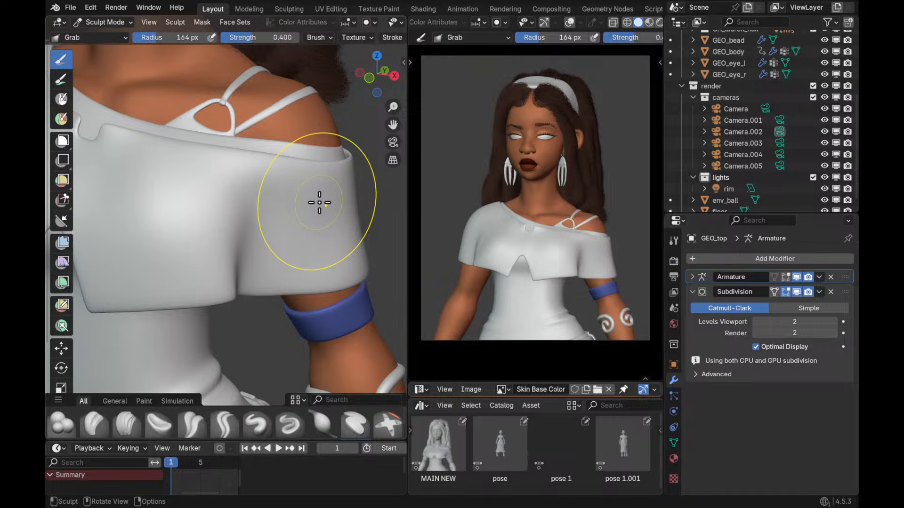
Shape the left sleeve's outer edge just below the neckline band with Grab strokes, resizing the brush to 148 px
left_click_drag(371, 203, 353, 187, "alt")
key("f")
left_click(363, 173)
key("f")
left_click(369, 174)
middle_click_drag(367, 176, 362, 187)
left_click_drag(352, 171, 345, 171)
key("f")
left_click(315, 186)
middle_click_drag(347, 182, 361, 180)
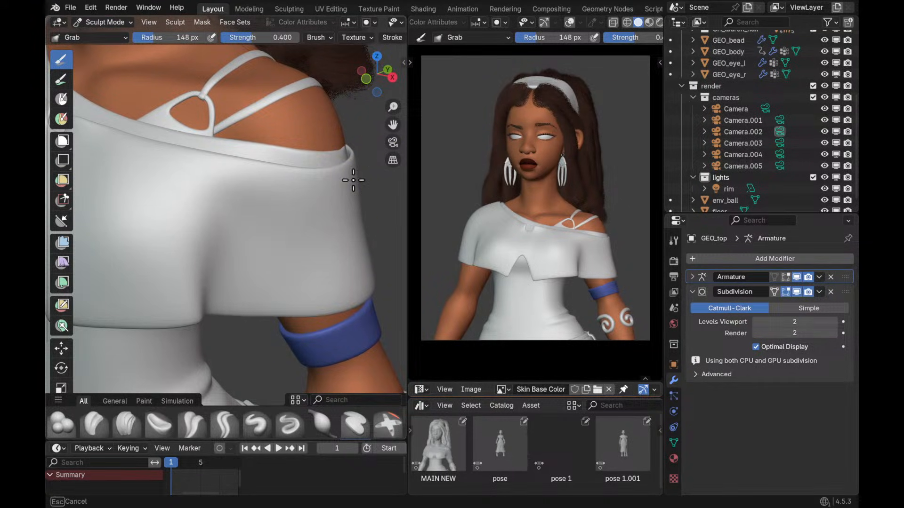
Switch sculpting to the neckline band object GEO_top_under and set the Grab brush radius to 212 px for its outer left corner
scroll(351, 165, "up", 3)
key("alt+q")
mouse_move(346, 171)
middle_mouse_down()
mouse_move(361, 163)
mouse_move(369, 175)
mouse_move(334, 185)
middle_mouse_up()
key("f")
left_click(371, 162)
key("f")
left_click(331, 185)
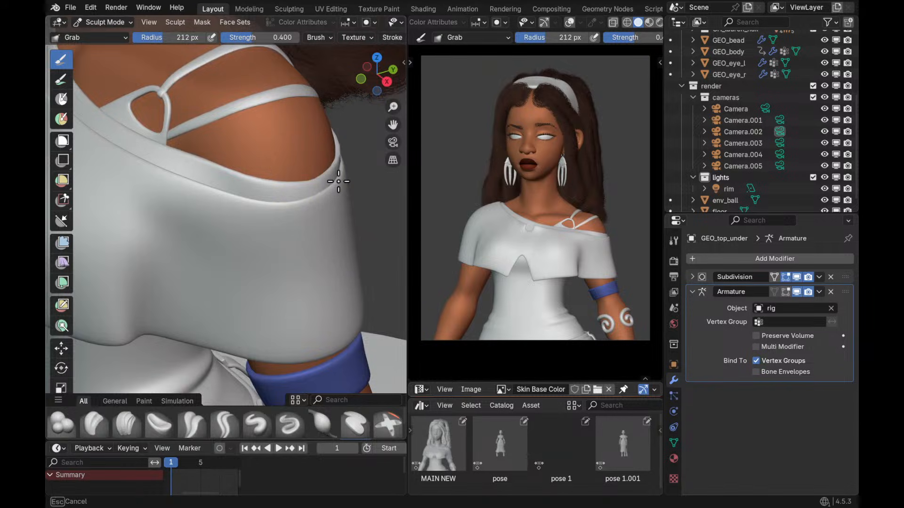
Try to reshape the neckline band around the left upper arm with Grab at a 162 px radius, and undo it
mouse_move(362, 212)
left_mouse_down("alt")
mouse_move(333, 212)
mouse_move(315, 227)
mouse_move(347, 228)
mouse_move(323, 226)
mouse_move(332, 220)
left_mouse_up("alt")
key("f")
left_click(311, 226)
key("f")
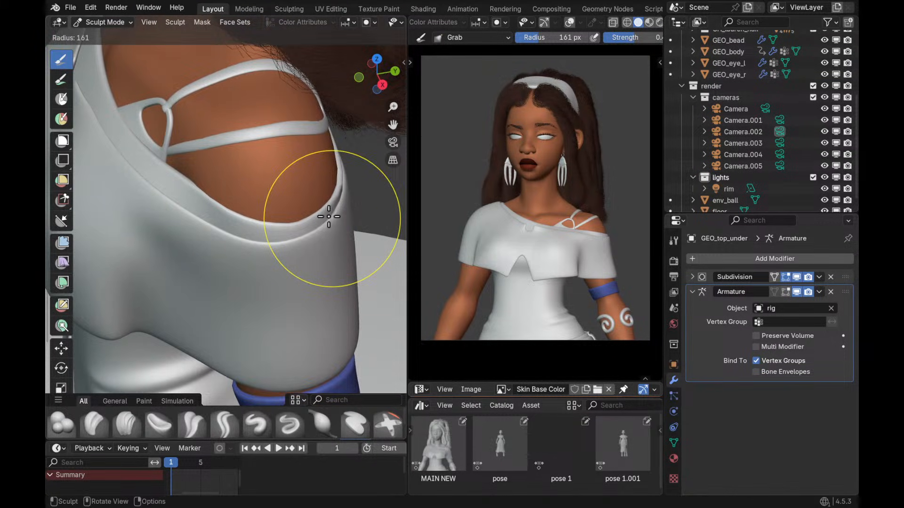
left_click(328, 215)
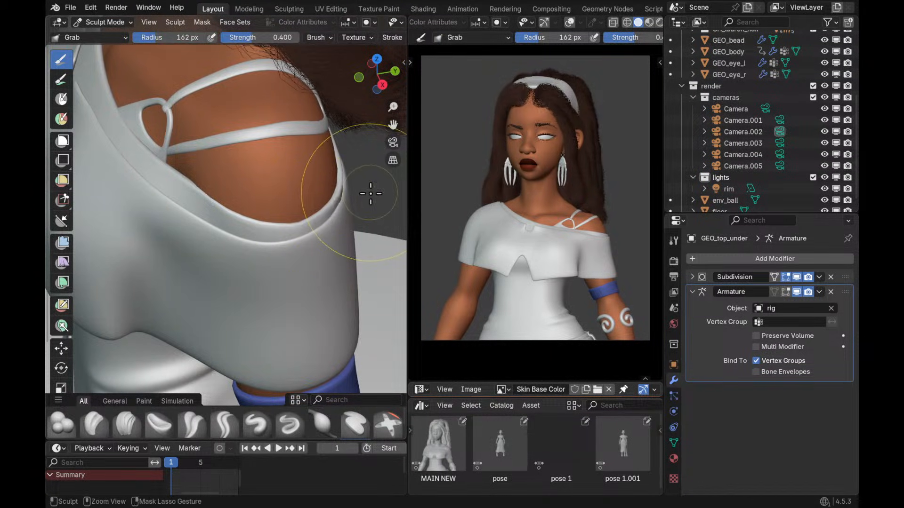
key("ctrl+z")
left_click_drag(369, 199, 363, 196, "alt")
Return to Object Mode and add a Basis and a second shape key to GEO_top_under
key("ctrl+Tab")
left_click(253, 246)
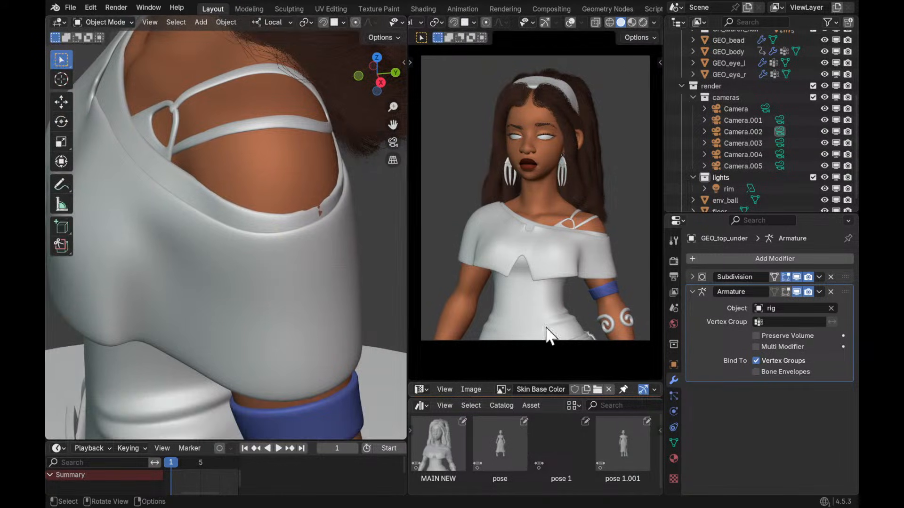
left_click(675, 443)
left_click(844, 397)
left_click(843, 397)
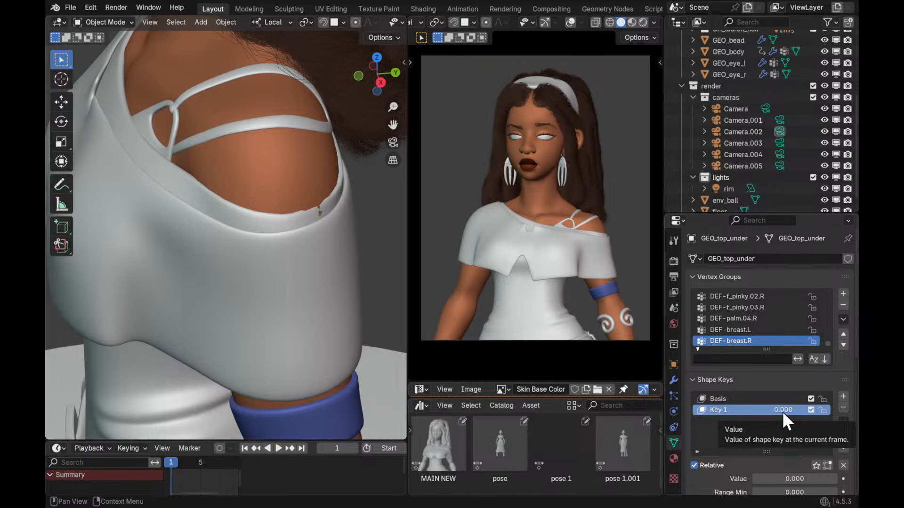
Set the new shape key's value to 1.000 and rename it pose_fix
left_click_drag(775, 412, 827, 414)
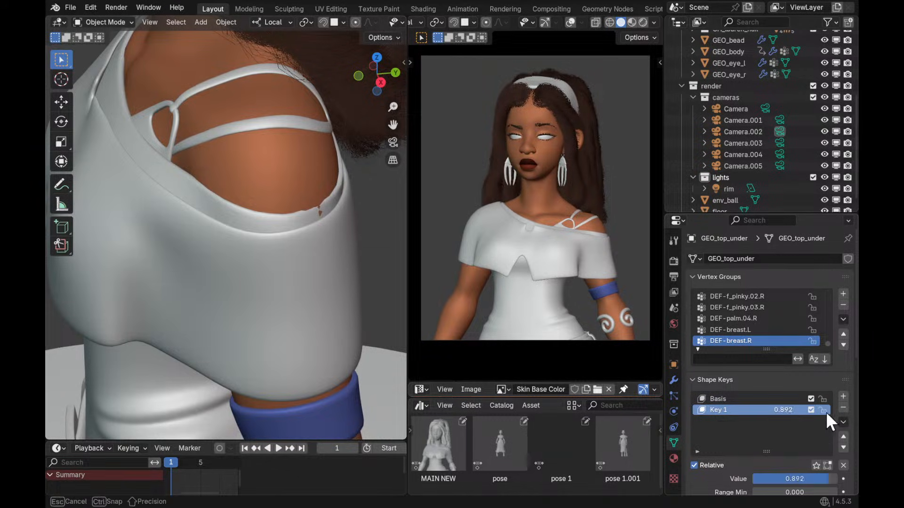
double_click(730, 410)
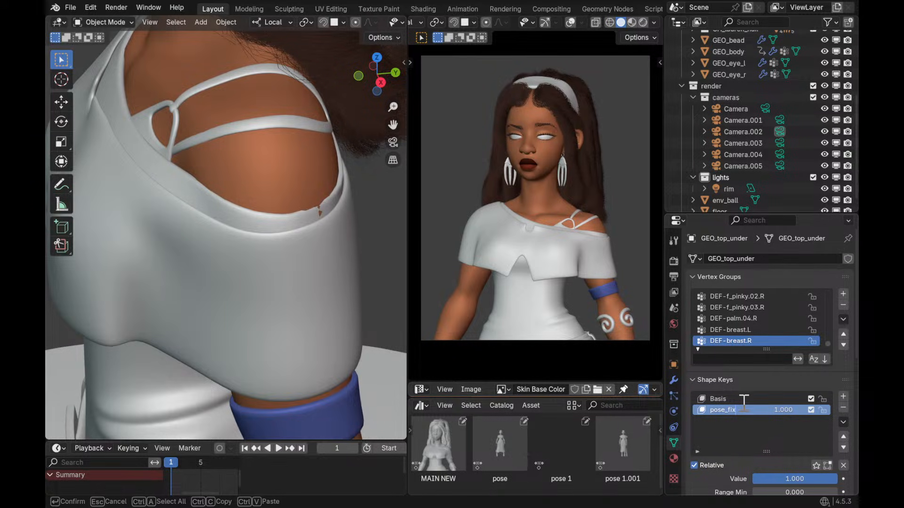
key("Return")
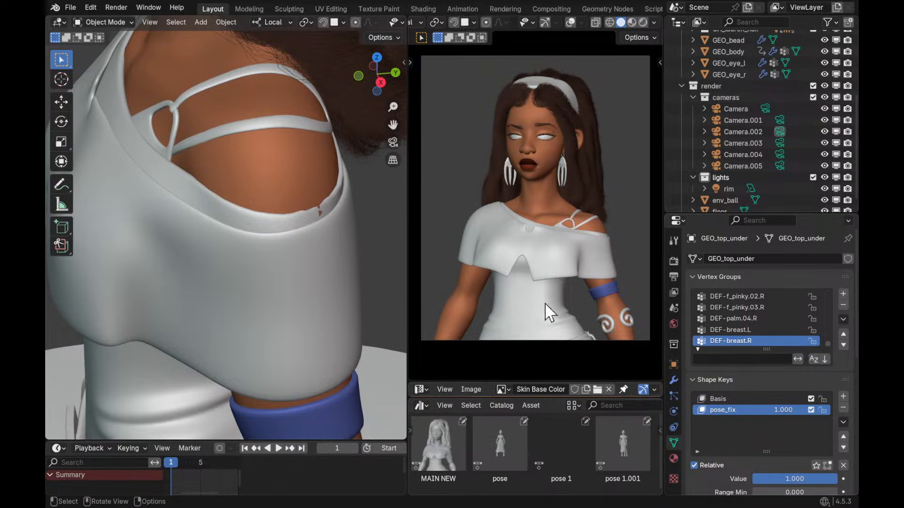
Back in Sculpt Mode, reshape the neckline band's outer corner by the left arm with resized Grab strokes to cover the poking skin
left_click_drag(307, 255, 318, 252, "alt")
key("ctrl+Tab")
left_click(329, 219)
left_click_drag(339, 207, 347, 209, "alt")
mouse_move(347, 209)
left_mouse_down("alt+shift")
mouse_move(302, 233)
mouse_move(324, 210)
mouse_move(338, 220)
mouse_move(277, 250)
mouse_move(189, 239)
mouse_move(157, 219)
left_mouse_up("alt+shift")
key("f")
left_click(338, 210)
key("f")
left_click(339, 222)
Adjust the front stretch of the neckline band below the left shoulder straps with Grab at a 232 px radius
key("f")
left_click(174, 230)
key("f")
left_click(150, 215)
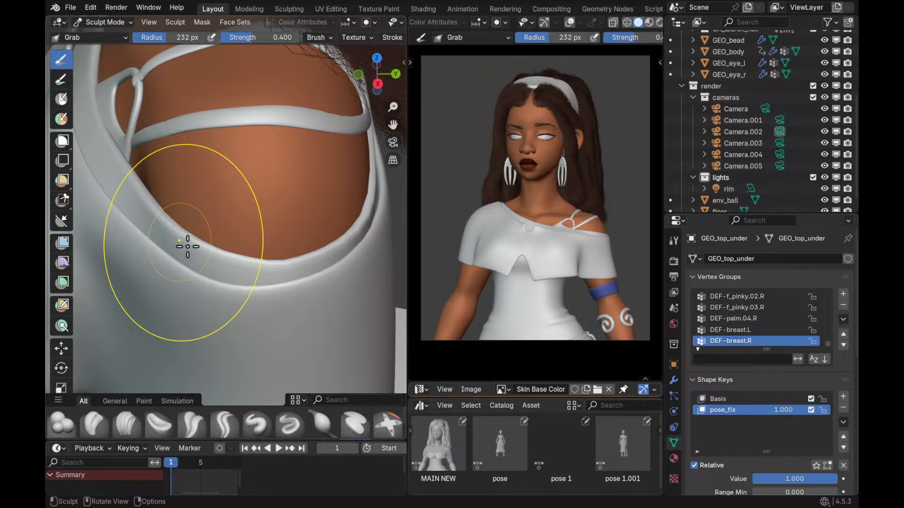
left_click_drag(162, 239, 167, 236)
Shape the neckline band beside the strap ring with Grab strokes, enlarging the brush to 272 px
mouse_move(206, 249)
middle_mouse_down()
mouse_move(176, 246)
mouse_move(165, 216)
mouse_move(181, 232)
mouse_move(191, 221)
mouse_move(240, 257)
mouse_move(231, 226)
mouse_move(188, 205)
middle_mouse_up()
key("f")
left_click(166, 245)
key("f")
left_click(226, 222)
key("f")
left_click(188, 204)
left_click_drag(188, 206, 190, 210)
left_click_drag(188, 179, 187, 167)
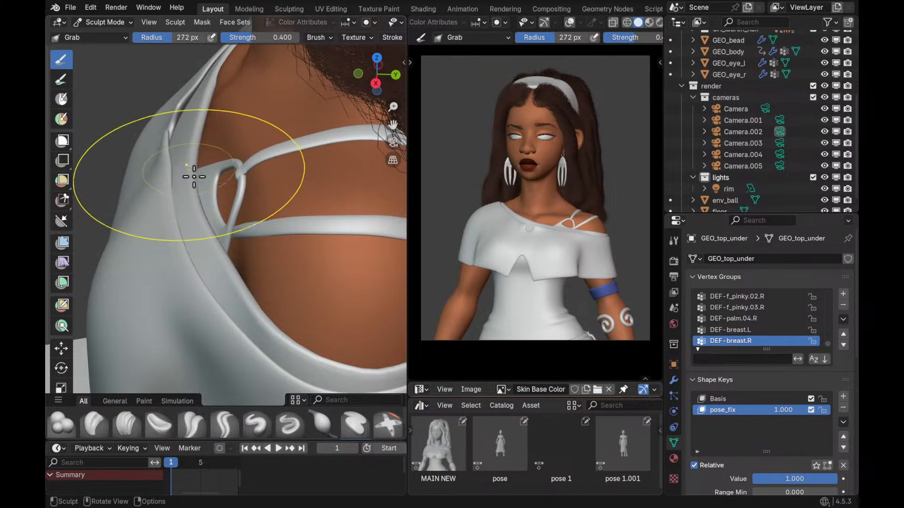
Resize the Grab brush while working around the neckline band from the strap ring toward the back of the left shoulder
middle_click_drag(191, 171, 272, 185)
key("f")
left_click(250, 244)
mouse_move(250, 244)
middle_mouse_down()
mouse_move(277, 222)
mouse_move(254, 237)
mouse_move(307, 254)
mouse_move(297, 222)
middle_mouse_up()
key("f")
left_click(245, 226)
scroll(307, 186, "down", 8)
scroll(288, 238, "up", 6)
Return to Object Mode and exclude the CH_lauren_hair collection to expose the top's back neckline
key("ctrl+Tab")
left_click(222, 238)
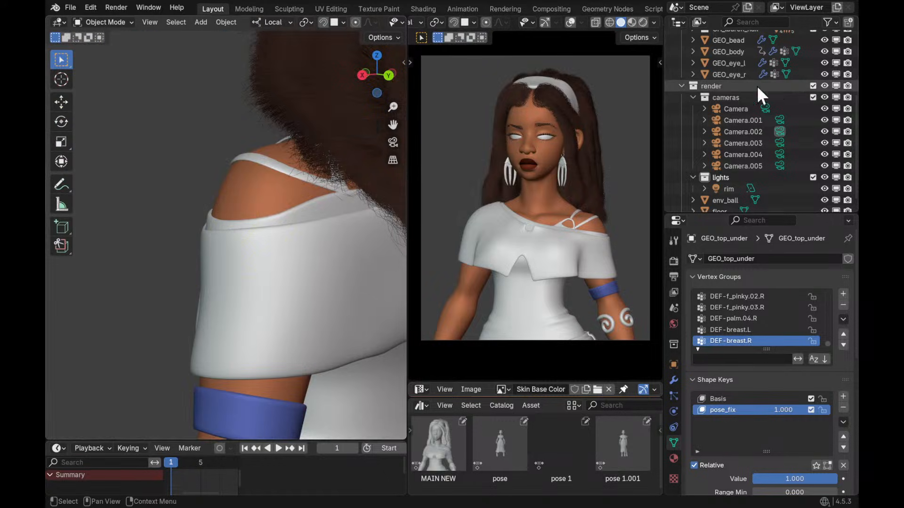
scroll(824, 122, "up", 6)
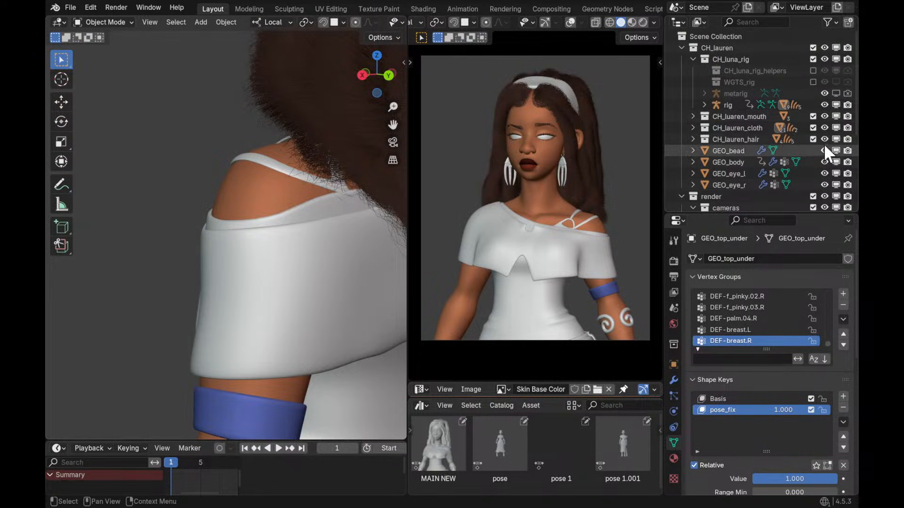
left_click(813, 139)
middle_click_drag(352, 228, 323, 209)
scroll(298, 234, "down", 3)
middle_click_drag(208, 222, 278, 198, "shift")
scroll(292, 200, "up", 3)
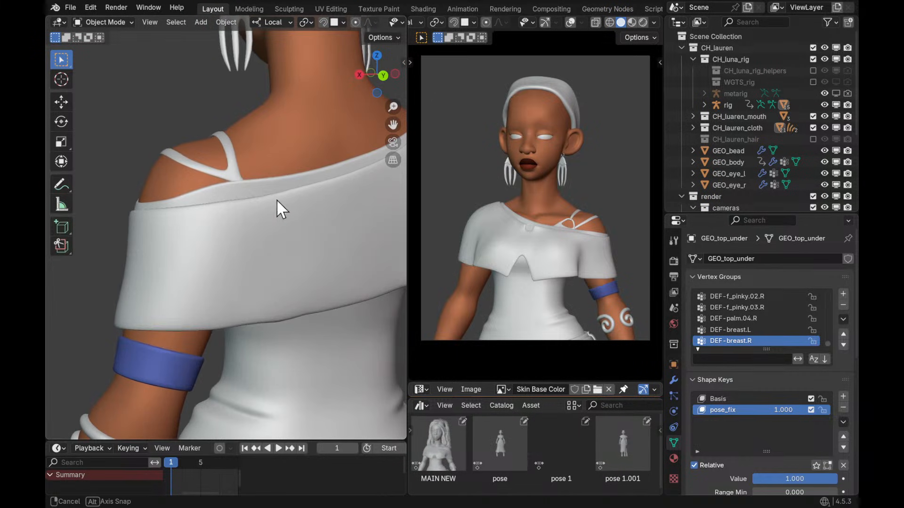
In Sculpt Mode, reshape the back neckline band below the left shoulder strap with Grab at a 173 px radius
key("ctrl+Tab")
left_click(252, 222)
scroll(256, 212, "up", 2)
key("f")
left_click(248, 208)
key("f")
left_click(230, 195)
left_click_drag(225, 185, 228, 201)
left_click_drag(214, 187, 245, 179)
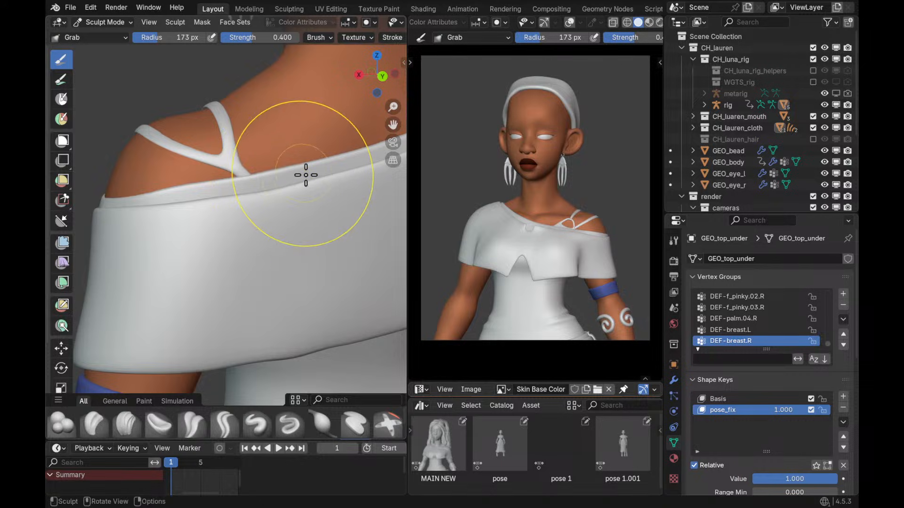
Pull the back neckline band's outer corner at the left arm into place with Grab at a 132 px radius
key("f")
left_click(159, 206)
middle_click_drag(159, 208, 162, 215)
key("f")
left_click(157, 213)
left_click_drag(140, 213, 133, 208)
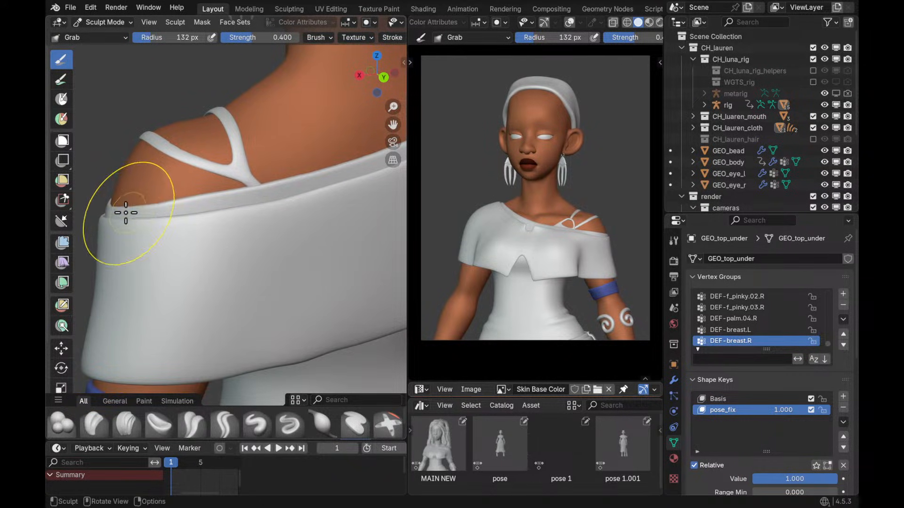
Even out the back neckline band between its outer corner and the strap joint with short Grab strokes
key("f")
left_click(207, 208)
left_click_drag(211, 202, 203, 211)
left_click_drag(217, 212, 223, 205)
left_click_drag(287, 203, 289, 193)
mouse_move(360, 177)
middle_mouse_down("shift")
mouse_move(279, 195)
mouse_move(300, 198)
middle_mouse_up("shift")
Adjust the back neckline band toward the middle of the back with a resized Grab stroke
scroll(292, 192, "down", 2)
middle_click_drag(349, 173, 288, 203, "shift")
key("f")
left_click(323, 170)
left_click_drag(323, 170, 307, 163)
middle_click_drag(258, 214, 304, 194, "shift")
Refine the back neckline band on both sides of the strap joint with short Grab strokes, resizing the brush between them
key("f")
left_click(282, 201)
left_click_drag(264, 204, 256, 206)
middle_click_drag(233, 217, 262, 219, "shift")
key("f")
left_click(250, 208)
left_click_drag(250, 207, 239, 206)
middle_click_drag(192, 226, 231, 219, "shift")
key("f")
left_click(217, 218)
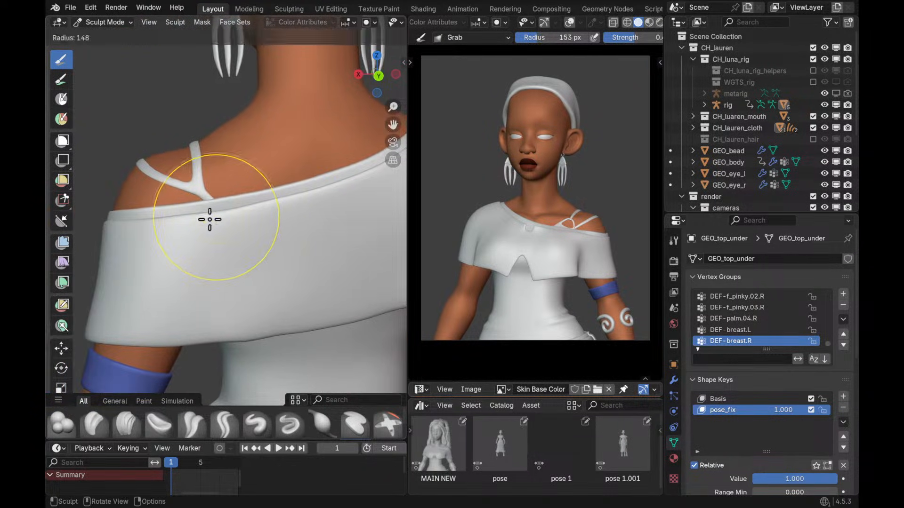
Switch sculpting to the main top and fit its upper edge to the neckline band at the left shoulder, resizing the Grab brush
mouse_move(224, 169)
middle_mouse_down("ctrl")
mouse_move(277, 264)
mouse_move(278, 293)
middle_mouse_up("ctrl")
mouse_move(273, 239)
middle_mouse_down()
mouse_move(357, 240)
mouse_move(321, 207)
mouse_move(318, 162)
middle_mouse_up()
mouse_move(303, 239)
middle_mouse_down("shift")
mouse_move(296, 207)
mouse_move(315, 171)
mouse_move(310, 192)
middle_mouse_up("shift")
key("alt+q")
mouse_move(311, 188)
left_mouse_down("alt")
mouse_move(343, 197)
mouse_move(258, 168)
mouse_move(293, 181)
mouse_move(273, 177)
left_mouse_up("alt")
key("f")
left_click(306, 169)
key("f")
left_click(294, 174)
key("f")
left_click(320, 194)
Nudge the main top's surface near the left shoulder with a short, resized Grab stroke
mouse_move(294, 172)
middle_mouse_down("shift")
mouse_move(304, 200)
mouse_move(279, 226)
mouse_move(258, 228)
middle_mouse_up("shift")
key("f")
left_click(263, 226)
key("f")
left_click(246, 236)
left_click_drag(259, 229, 262, 230)
Enlarge the Grab brush to 231 px and return to sculpting the front neckline band at the left shoulder
mouse_move(262, 233)
middle_mouse_down()
mouse_move(335, 208)
mouse_move(380, 213)
mouse_move(335, 198)
mouse_move(348, 194)
mouse_move(282, 220)
mouse_move(299, 196)
mouse_move(285, 206)
mouse_move(288, 188)
middle_mouse_up()
key("f")
left_click(283, 183)
key("f")
left_click(346, 181)
mouse_move(357, 181)
middle_mouse_down("ctrl")
mouse_move(363, 188)
mouse_move(341, 217)
mouse_move(323, 214)
mouse_move(334, 148)
mouse_move(313, 191)
middle_mouse_up("ctrl")
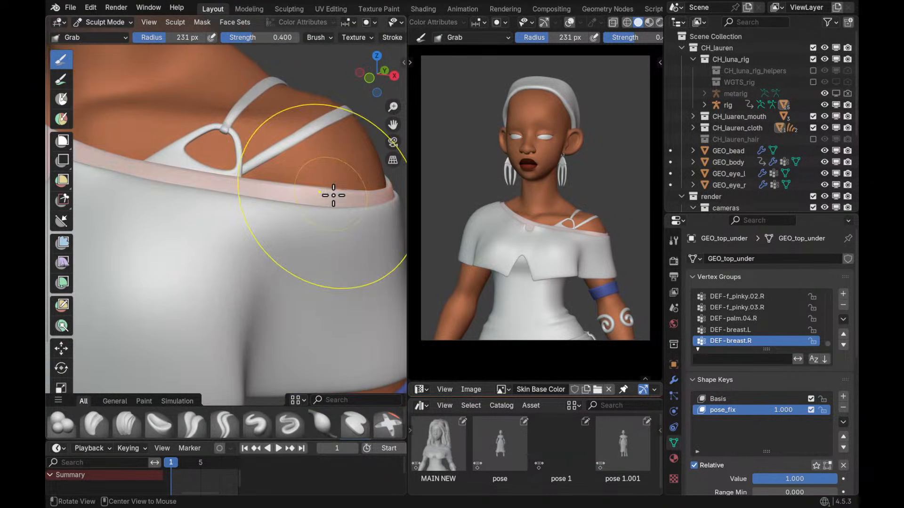
Adjust the neckline band's front edge around the left shoulder from several angles, resizing the Grab brush
left_click_drag(332, 195, 316, 199, "alt")
key("f")
left_click(294, 199)
left_click_drag(372, 203, 359, 231, "ctrl+alt")
left_click_drag(359, 232, 335, 226, "alt")
key("f")
left_click(319, 218)
Switch sculpting to GEO_top and nudge its front surface near the right sleeve with a resized Grab stroke
mouse_move(327, 195)
middle_mouse_down("ctrl")
mouse_move(339, 240)
mouse_move(339, 230)
middle_mouse_up("ctrl")
middle_click_drag(335, 229, 372, 229)
mouse_move(311, 258)
middle_mouse_down("shift")
mouse_move(343, 175)
mouse_move(321, 178)
middle_mouse_up("shift")
key("alt+q")
middle_click_drag(292, 212, 298, 190, "ctrl")
middle_click_drag(294, 203, 305, 198)
key("f")
left_click(279, 198)
key("f")
mouse_move(299, 153)
left_mouse_down()
mouse_move(284, 154)
mouse_move(303, 155)
mouse_move(293, 160)
left_mouse_up()
left_click(310, 154)
Reshape the fold between the right sleeve and chest with Grab, setting the radius to 110 px
mouse_move(212, 209)
middle_mouse_down("shift")
mouse_move(376, 214)
mouse_move(248, 218)
mouse_move(280, 238)
mouse_move(276, 215)
middle_mouse_up("shift")
key("f")
left_click(244, 217)
key("f")
left_click(237, 225)
key("f")
left_click(258, 220)
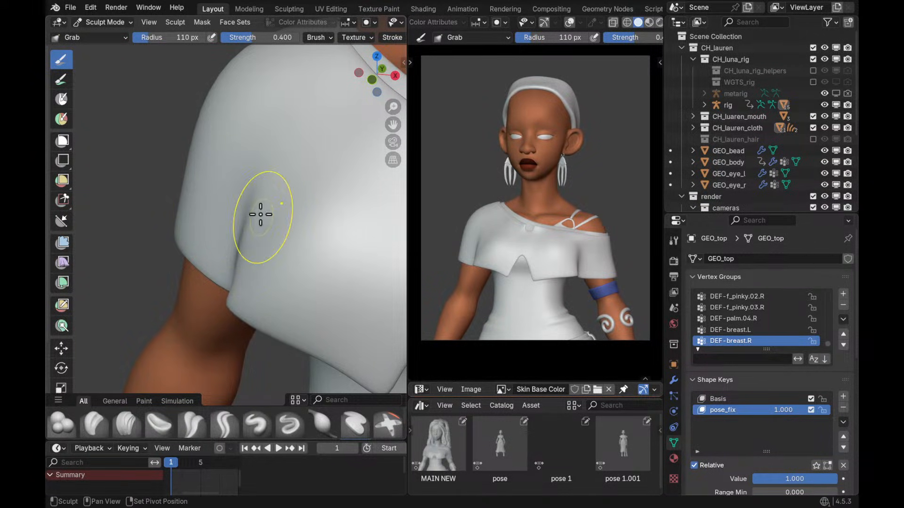
Smooth out the top's front hem beside the right sleeve with a Grab stroke at a 141 px radius
middle_click_drag(264, 209, 287, 233, "ctrl")
mouse_move(315, 238)
middle_mouse_down()
mouse_move(364, 231)
mouse_move(293, 248)
middle_mouse_up()
mouse_move(342, 282)
middle_mouse_down("shift")
mouse_move(270, 244)
mouse_move(265, 229)
middle_mouse_up("shift")
key("f")
left_click(272, 237)
left_click_drag(276, 236, 247, 249)
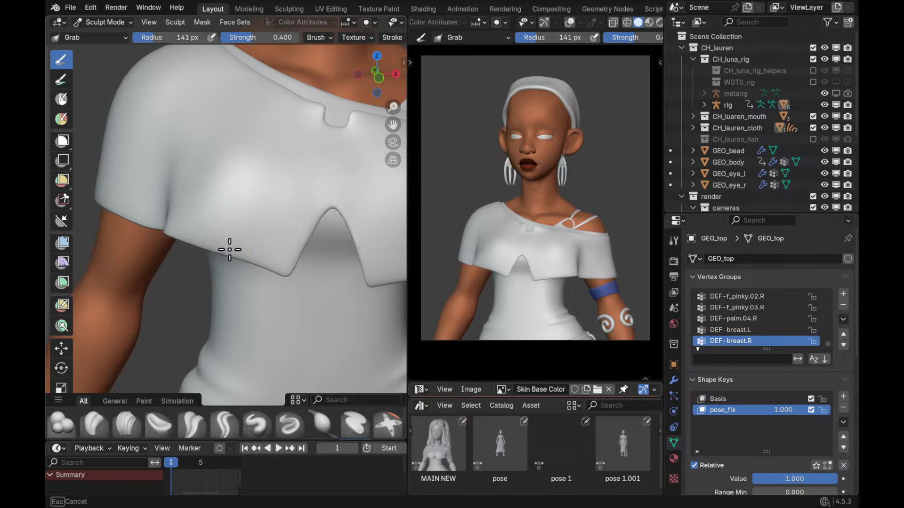
Refine the front hem between the right sleeve and the notch's pointed corner with Grab, reducing the radius to 87 px
key("f")
left_click(241, 248)
key("f")
left_click(255, 256)
key("f")
left_click(278, 273)
mouse_move(278, 272)
left_mouse_down()
mouse_move(278, 265)
mouse_move(254, 266)
left_mouse_up()
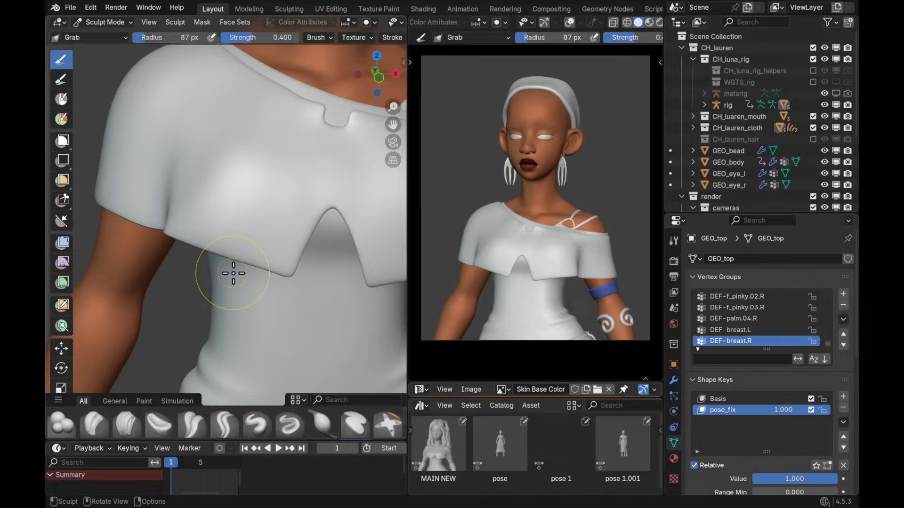
mouse_move(337, 196)
middle_mouse_down("ctrl")
mouse_move(335, 245)
mouse_move(308, 244)
middle_mouse_up("ctrl")
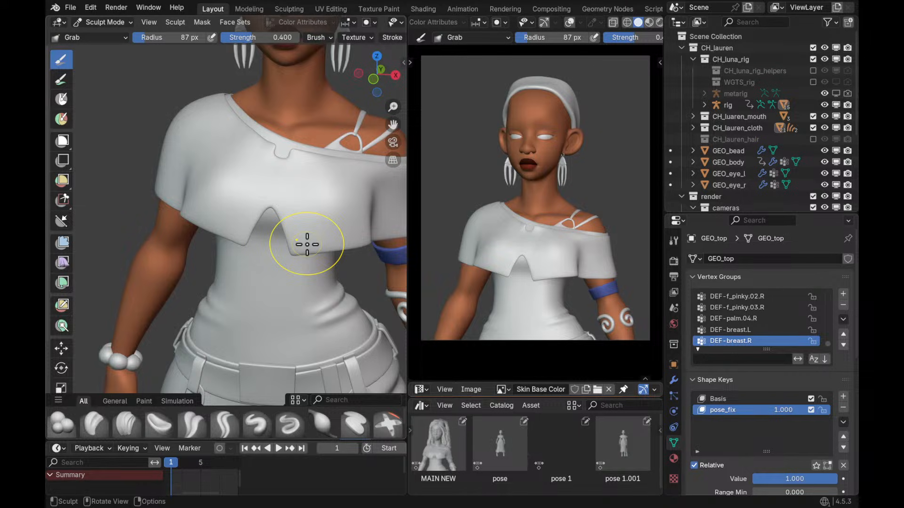
Adjust the top's chest surface below the neckline notch with Grab, working from the side and resizing the brush
mouse_move(363, 247)
middle_mouse_down()
mouse_move(354, 261)
mouse_move(352, 241)
mouse_move(321, 246)
mouse_move(313, 234)
mouse_move(293, 268)
mouse_move(303, 256)
mouse_move(296, 238)
middle_mouse_up()
scroll(346, 225, "up", 1)
scroll(324, 228, "up", 2)
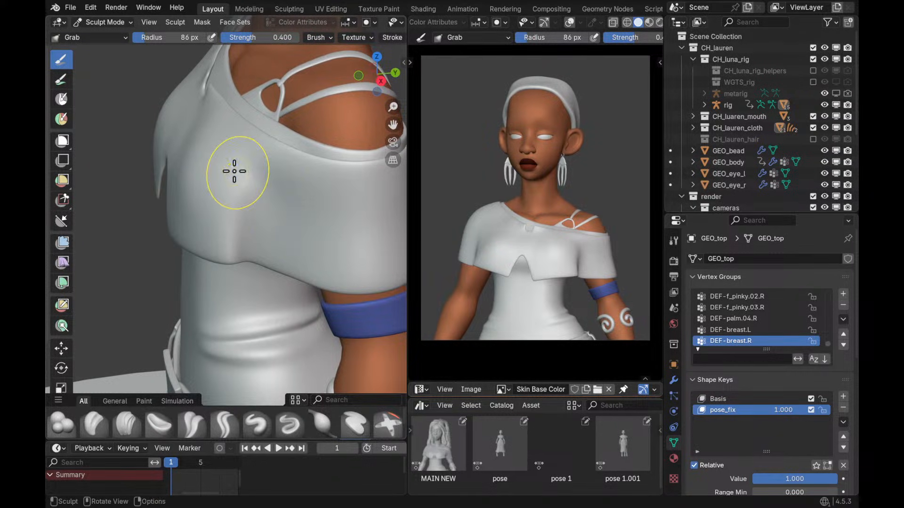
middle_click_drag(222, 166, 234, 182)
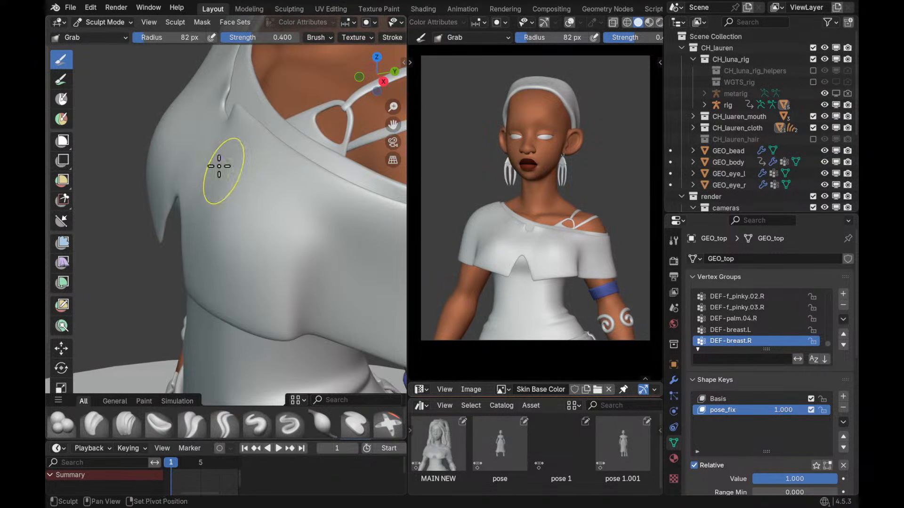
mouse_move(235, 148)
middle_mouse_down("shift")
mouse_move(262, 212)
mouse_move(272, 204)
mouse_move(252, 180)
middle_mouse_up("shift")
key("f")
left_click(264, 188)
key("f")
left_click(250, 181)
left_click_drag(241, 186, 234, 188)
Refine the top's chest contour with two short Grab strokes, resizing the brush before each one
mouse_move(235, 188)
middle_mouse_down()
mouse_move(265, 190)
mouse_move(247, 193)
mouse_move(285, 164)
middle_mouse_up()
key("f")
left_click(286, 164)
left_click_drag(285, 164, 278, 161)
scroll(281, 146, "down", 3)
middle_click_drag(281, 146, 296, 150)
middle_click_drag(295, 150, 306, 172, "shift")
scroll(298, 166, "up", 2)
middle_click_drag(285, 160, 288, 163)
key("f")
left_click(278, 168)
left_click_drag(278, 168, 275, 166)
Nudge the top's surface with two close-up Grab strokes using a resized brush
scroll(308, 132, "down", 8)
mouse_move(311, 178)
middle_mouse_down()
mouse_move(333, 182)
mouse_move(309, 188)
mouse_move(304, 144)
middle_mouse_up()
scroll(325, 160, "up", 4)
middle_click_drag(295, 193, 240, 220, "shift")
scroll(283, 197, "up", 4)
middle_click_drag(316, 181, 344, 152)
key("f")
left_click(335, 149)
left_click_drag(335, 149, 344, 147)
left_click_drag(341, 177, 344, 176)
Return to Object Mode and save Blockout19.blend
mouse_move(349, 150)
middle_mouse_down("ctrl")
mouse_move(345, 230)
mouse_move(318, 203)
mouse_move(333, 196)
mouse_move(313, 180)
middle_mouse_up("ctrl")
key("ctrl+Tab")
left_click(258, 213)
key("ctrl+s")
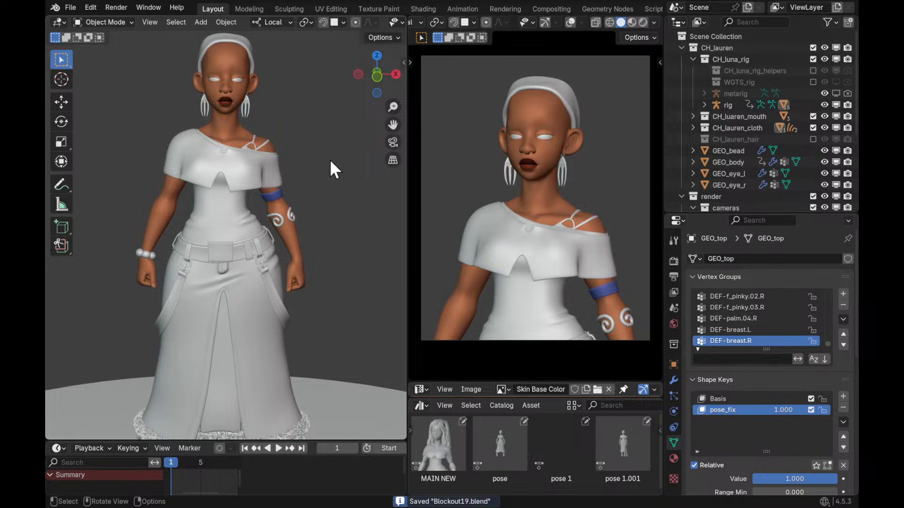
Include the CH_lauren_hair collection in the view layer
left_click(813, 139)
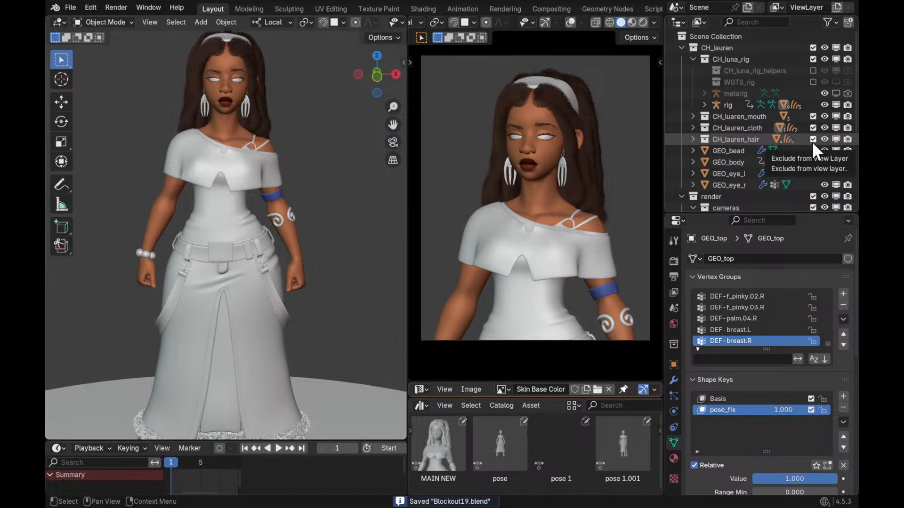
scroll(335, 184, "down", 2)
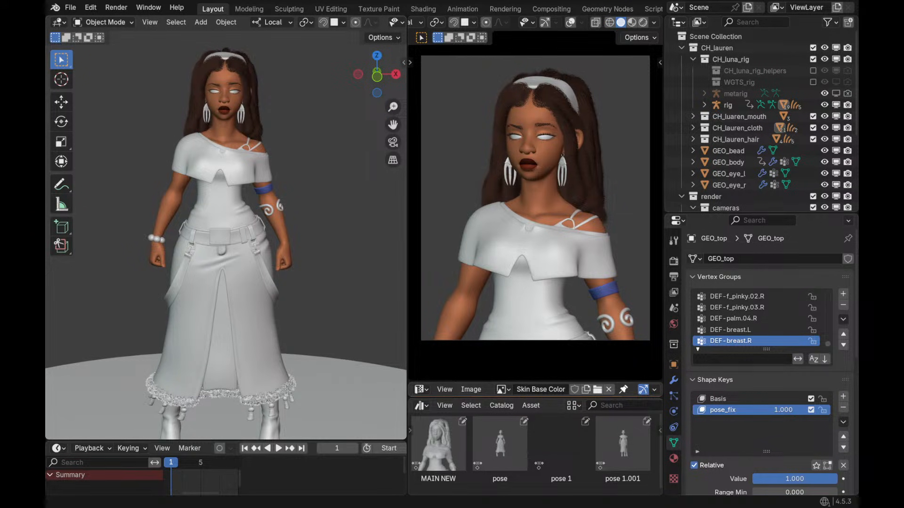
Switch to the browser, look through the Google image and web results for "ugly duckling and me", and close the window
key("alt+Tab")
left_click_drag(302, 6, 298, 66)
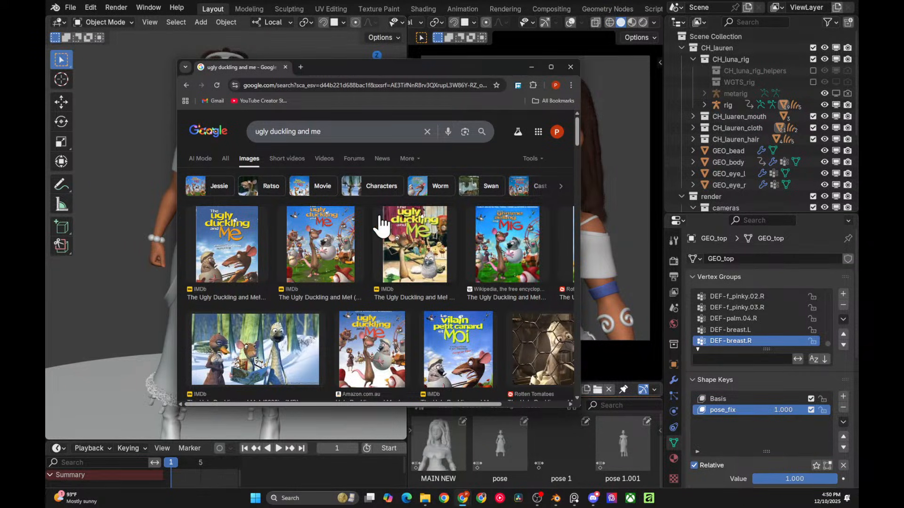
scroll(371, 225, "down", 5)
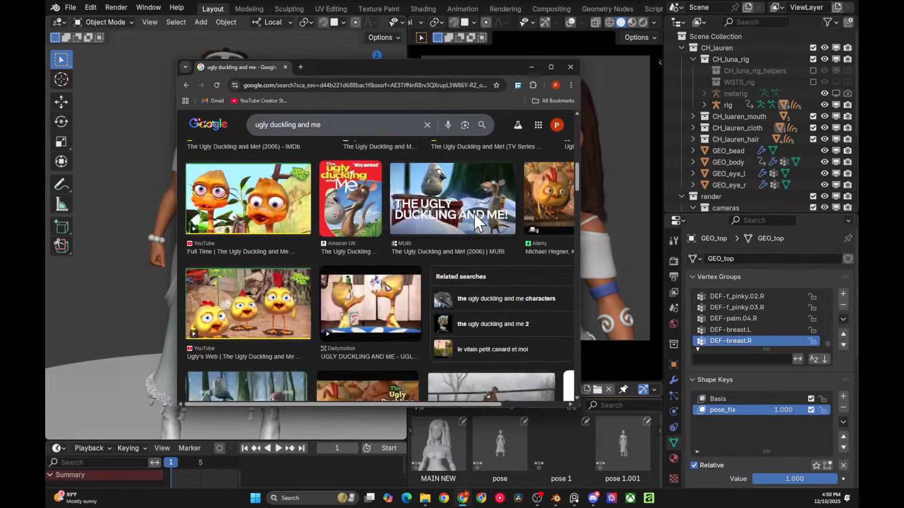
scroll(375, 221, "up", 5)
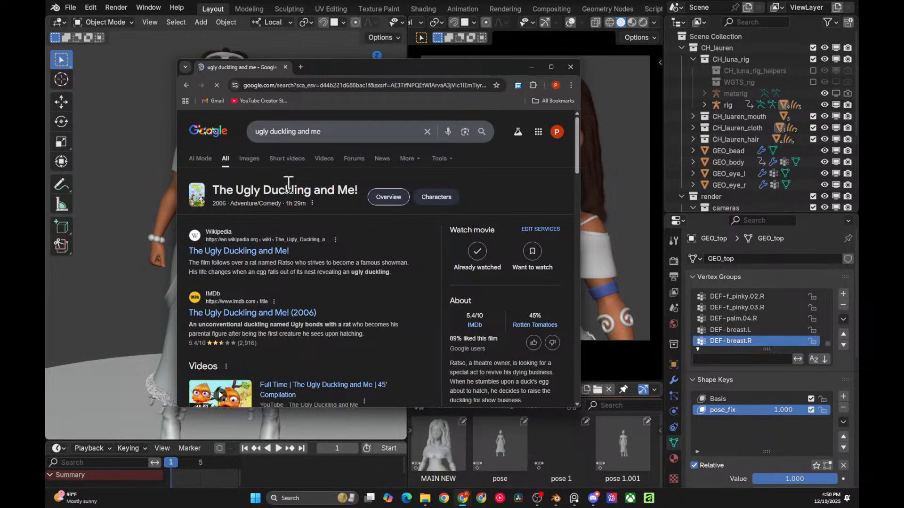
scroll(301, 215, "down", 2)
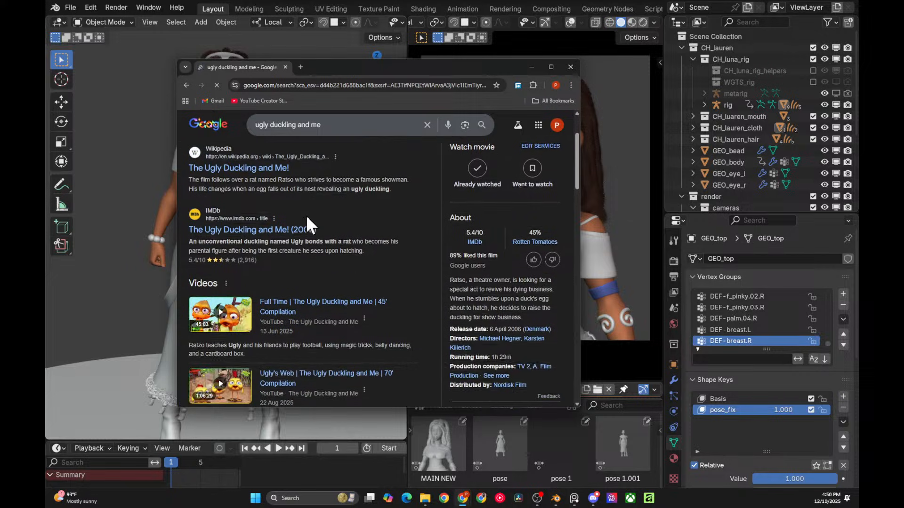
scroll(306, 216, "down", 7)
scroll(307, 221, "up", 3)
scroll(306, 221, "up", 7)
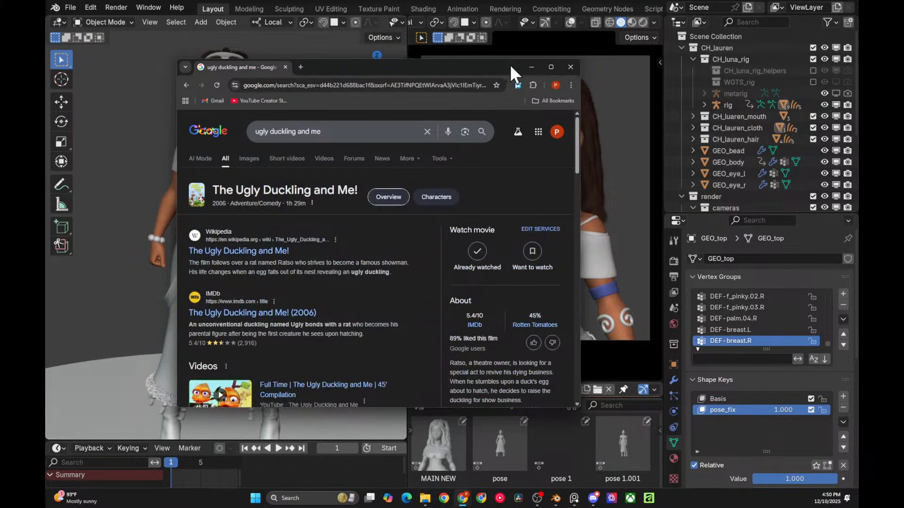
left_click(572, 67)
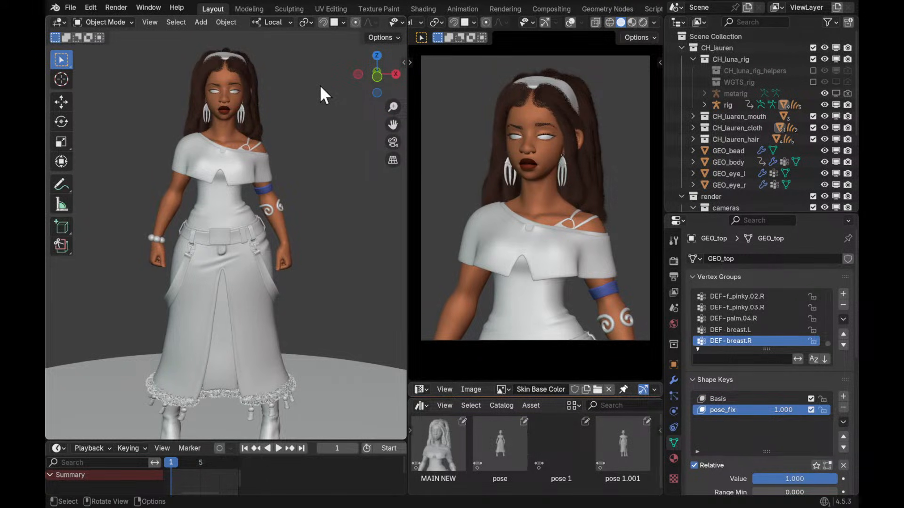
Show the mesh wireframe overlays and enter Sculpt Mode on the back of GEO_top
middle_click_drag(336, 222, 316, 248)
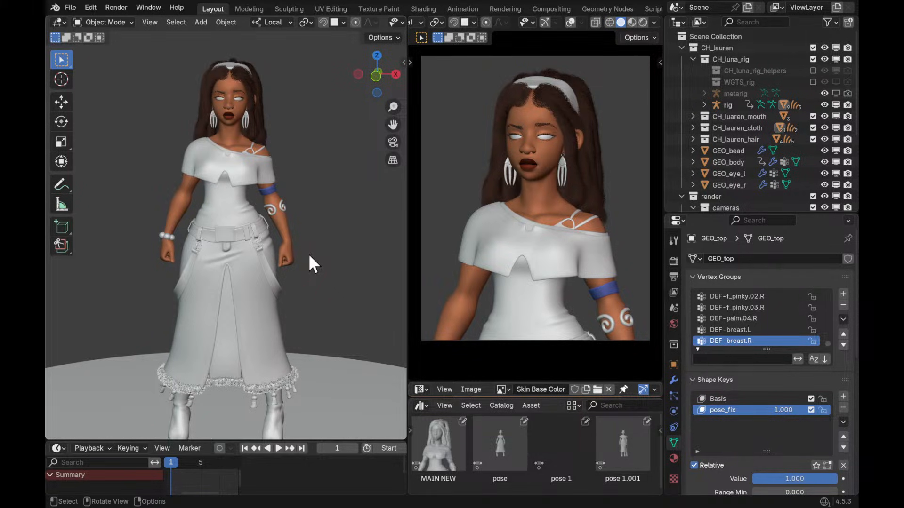
middle_click_drag(359, 231, 321, 242)
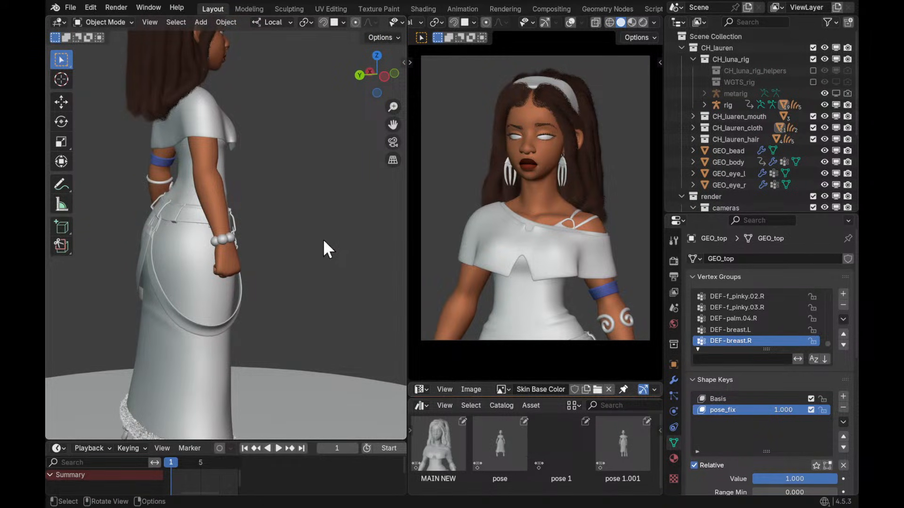
mouse_move(319, 236)
middle_mouse_down()
mouse_move(272, 217)
mouse_move(259, 250)
mouse_move(235, 248)
mouse_move(291, 251)
mouse_move(290, 199)
middle_mouse_up()
key("z")
left_click(282, 137)
middle_click_drag(284, 142, 286, 196, "shift")
middle_click_drag(288, 245, 290, 190, "ctrl")
left_click(309, 200)
key("ctrl+Tab")
Relax the uneven mesh across the back of the top with a resized Relax Slide stroke
middle_click_drag(316, 235, 310, 237)
middle_click_drag(310, 237, 329, 207, "ctrl")
key("f")
left_click(291, 212)
mouse_move(329, 207)
middle_mouse_down()
mouse_move(361, 204)
mouse_move(337, 208)
middle_mouse_up()
key("q")
left_click(306, 239)
key("f")
left_click(312, 203)
key("f")
left_click(341, 208)
mouse_move(336, 207)
left_mouse_down()
mouse_move(333, 196)
mouse_move(308, 214)
left_mouse_up()
Even out the back mesh further with another Relax Slide stroke, setting the radius to 82 px
key("f")
left_click(341, 204)
middle_click_drag(302, 216, 332, 209)
left_click_drag(334, 207, 315, 209)
middle_click_drag(319, 208, 333, 205)
key("q")
key("Escape")
key("f")
left_click(318, 209)
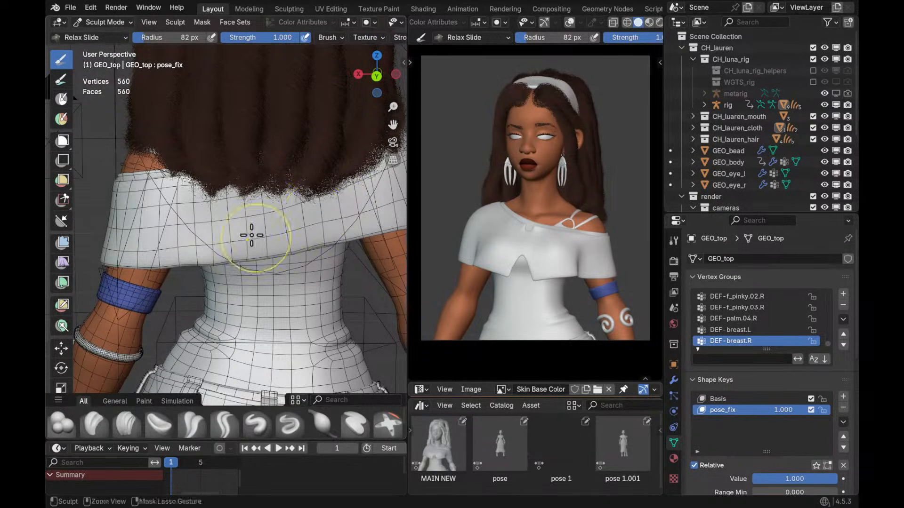
Switch to the Grab brush for the top's back hem and set its radius to 88 px
middle_click_drag(251, 236, 228, 239)
key("g")
key("f")
left_click(229, 242)
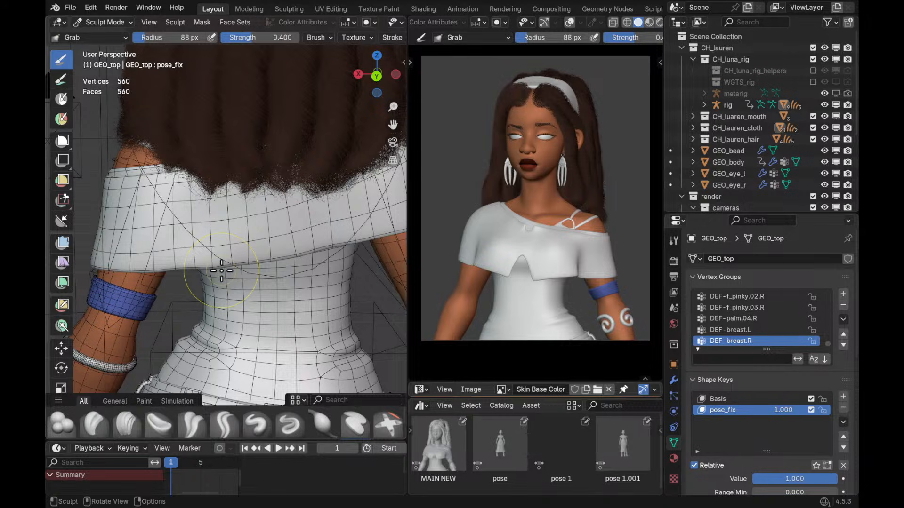
Adjust the mesh along the top's back hem with two short strokes after resizing the brush
mouse_move(356, 229)
middle_mouse_down("shift")
mouse_move(349, 252)
mouse_move(327, 241)
middle_mouse_up("shift")
key("r")
key("f")
left_click(327, 235)
key("f")
left_click(313, 237)
key("f")
left_click(320, 236)
left_click_drag(364, 216, 366, 218)
mouse_move(365, 218)
middle_mouse_down("ctrl")
mouse_move(339, 252)
mouse_move(343, 237)
mouse_move(336, 241)
middle_mouse_up("ctrl")
left_click_drag(296, 242, 293, 249)
middle_click_drag(291, 255, 333, 250, "shift")
Reshape the top's back hem with a Grab stroke and set the brush radius to 91 px
key("g")
key("f")
left_click(312, 250)
left_click_drag(333, 249, 334, 255)
key("f")
left_click(340, 255)
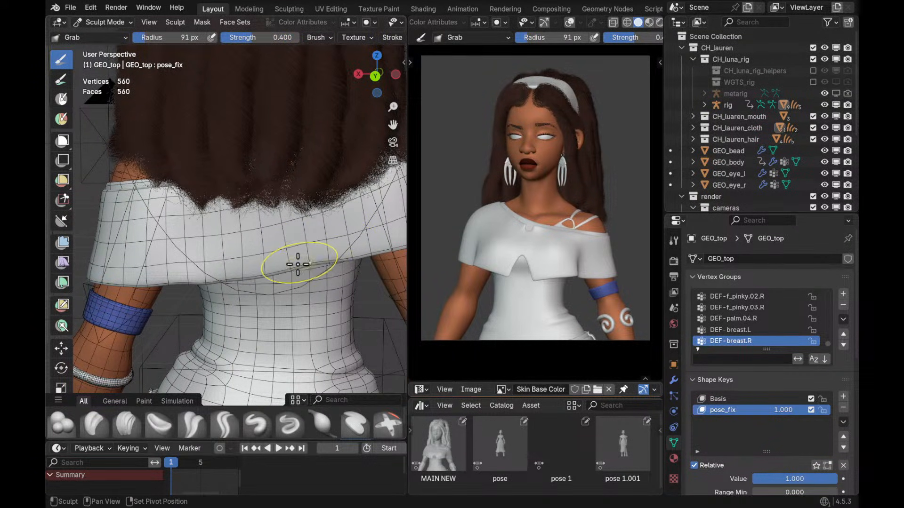
mouse_move(245, 267)
middle_mouse_down("shift")
mouse_move(277, 260)
mouse_move(237, 268)
mouse_move(285, 252)
mouse_move(297, 259)
mouse_move(288, 259)
middle_mouse_up("shift")
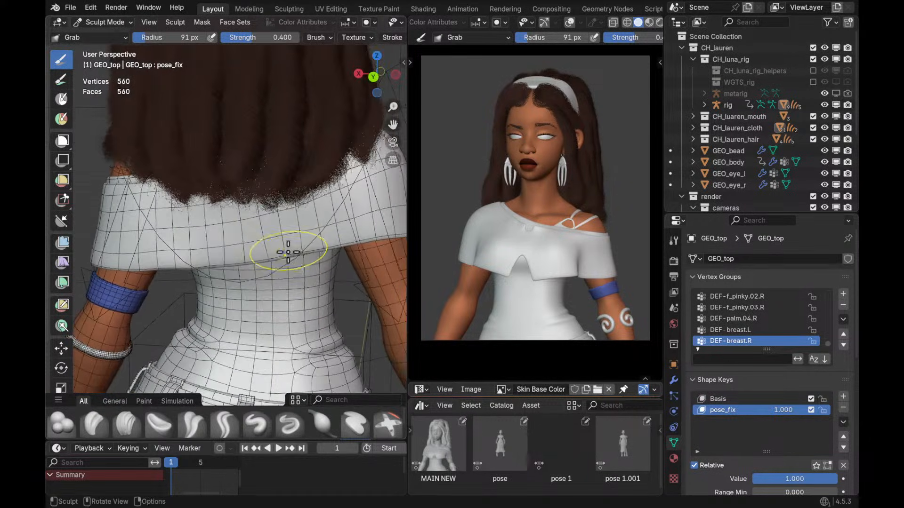
Switch to Relax Slide at an 80 px radius for evening out the top's mesh from back to side
key("s")
key("f")
left_click(308, 241)
middle_click_drag(329, 205, 315, 221, "shift")
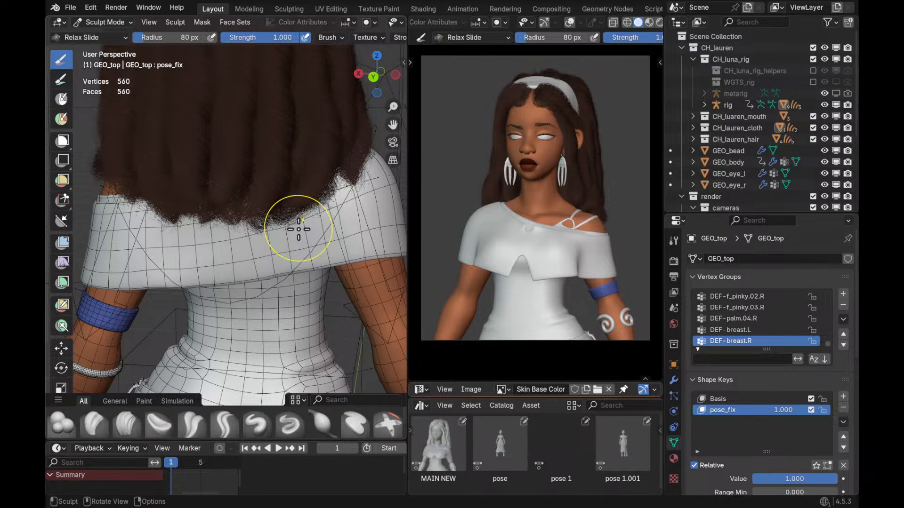
middle_click_drag(344, 218, 260, 249)
mouse_move(260, 249)
left_mouse_down("alt")
mouse_move(306, 222)
mouse_move(292, 238)
left_mouse_up("alt")
Work on the top's side hem beside the right arm with Inflate/Deflate, and refine it with a resized Grab stroke
key("i")
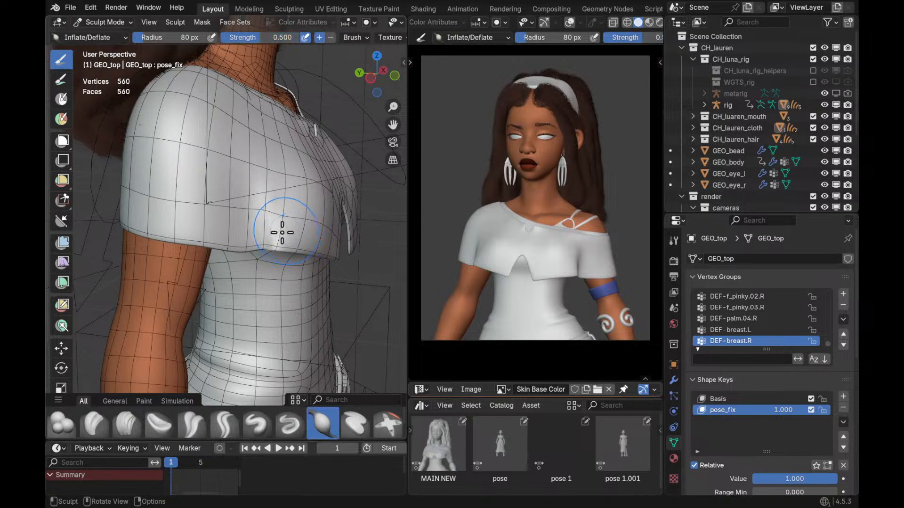
mouse_move(310, 244)
left_mouse_down("alt")
mouse_move(259, 238)
mouse_move(309, 250)
mouse_move(298, 258)
mouse_move(287, 239)
left_mouse_up("alt")
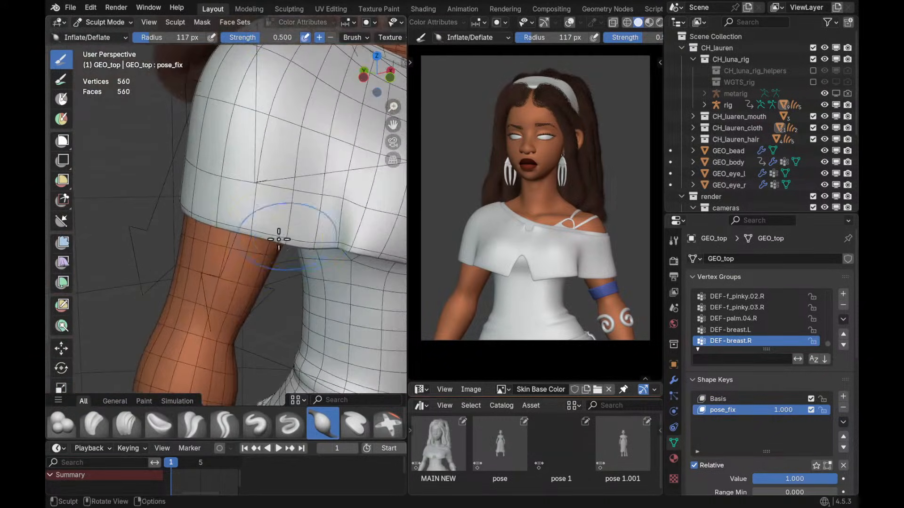
key("g")
key("f")
left_click(317, 232)
left_click_drag(318, 232, 320, 226)
Hide the overlays and return GEO_top to Object Mode
mouse_move(326, 157)
middle_mouse_down("ctrl")
mouse_move(324, 256)
mouse_move(283, 238)
middle_mouse_up("ctrl")
key("shift+alt+z")
key("ctrl+Tab")
mouse_move(351, 188)
middle_mouse_down()
mouse_move(345, 193)
mouse_move(339, 169)
mouse_move(353, 255)
mouse_move(235, 248)
mouse_move(369, 237)
mouse_move(383, 282)
mouse_move(334, 326)
middle_mouse_up()
left_click(298, 224)
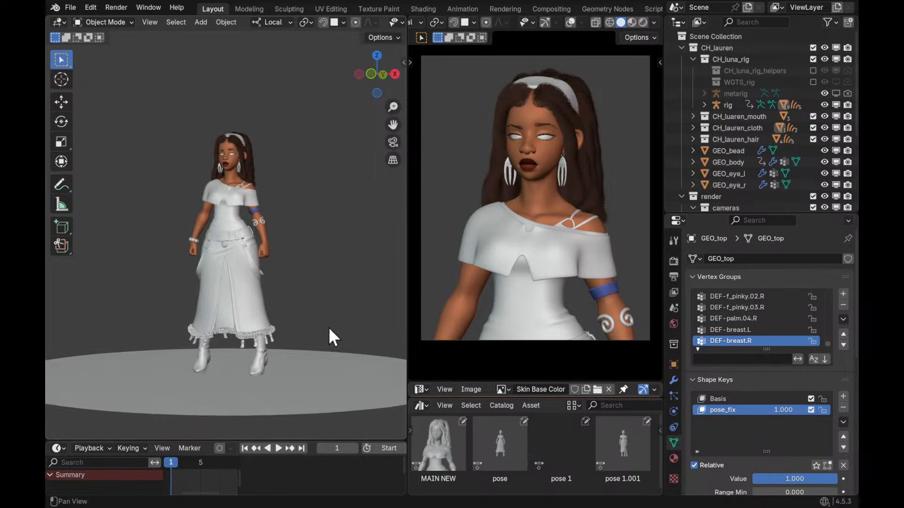
Select the GEO_skirt_droplings tassels along the skirt hem and show the mesh wireframe overlays
scroll(289, 227, "up", 8)
key("z")
left_click(305, 220)
middle_click_drag(304, 221, 306, 256)
left_click(300, 258)
key("z")
left_click(288, 225)
key("shift+alt+z")
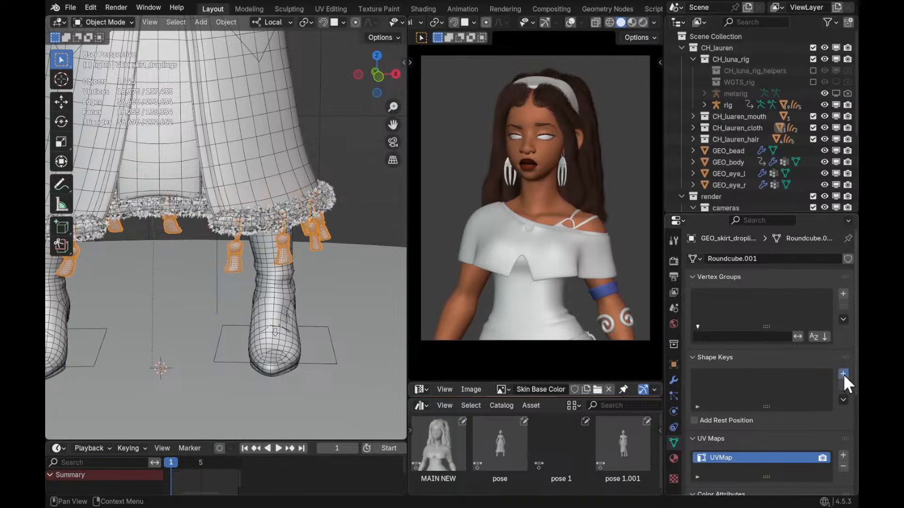
Add the Basis and Key 1 shape keys to the skirt tassels and set Key 1's value to 1.000
left_click(843, 373)
left_click(843, 374)
middle_click_drag(277, 320, 283, 235, "shift")
scroll(263, 256, "up", 2)
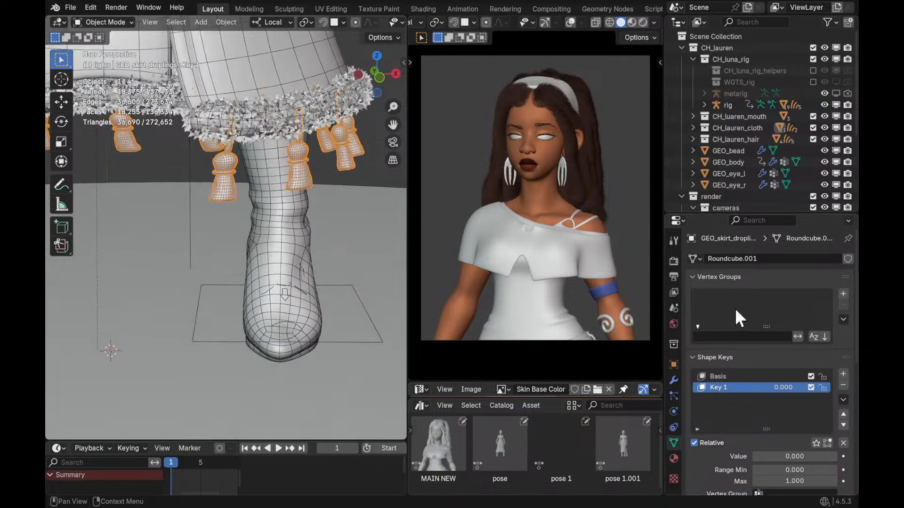
left_click_drag(779, 387, 815, 387)
Enter Sculpt Mode on the skirt tassels and nudge the front tassel beside the boot with Grab at 105 px
key("ctrl+Tab")
left_click(252, 218)
middle_click_drag(249, 198, 240, 164)
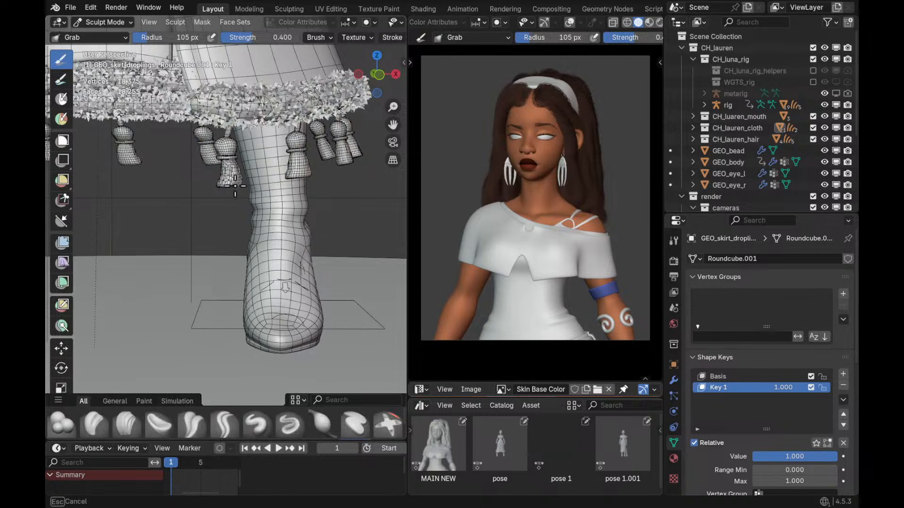
left_click_drag(239, 162, 243, 167)
Hide the wireframe, reshape the front tassel with Grab at a 189 px radius, and return to Object Mode
key("z")
mouse_move(257, 175)
middle_mouse_down("shift")
mouse_move(245, 152)
mouse_move(264, 214)
mouse_move(282, 207)
middle_mouse_up("shift")
key("z")
key("f")
left_click(282, 216)
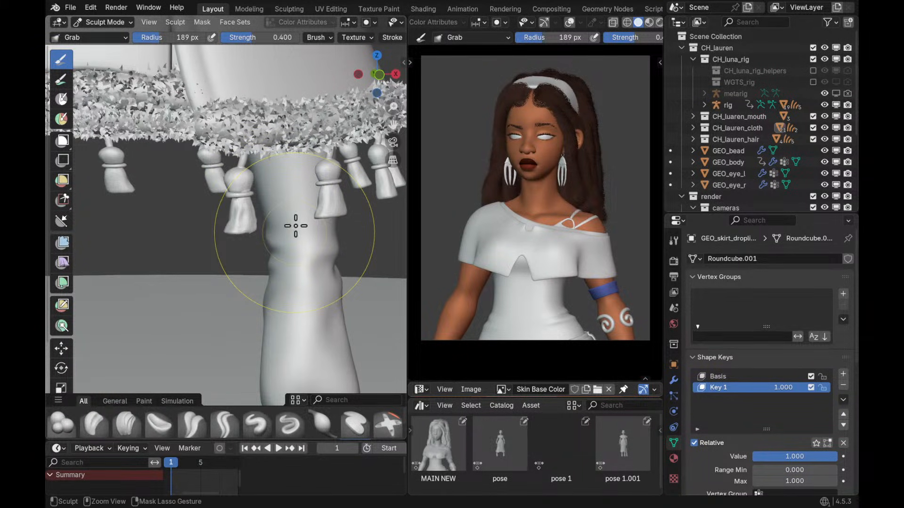
key("z")
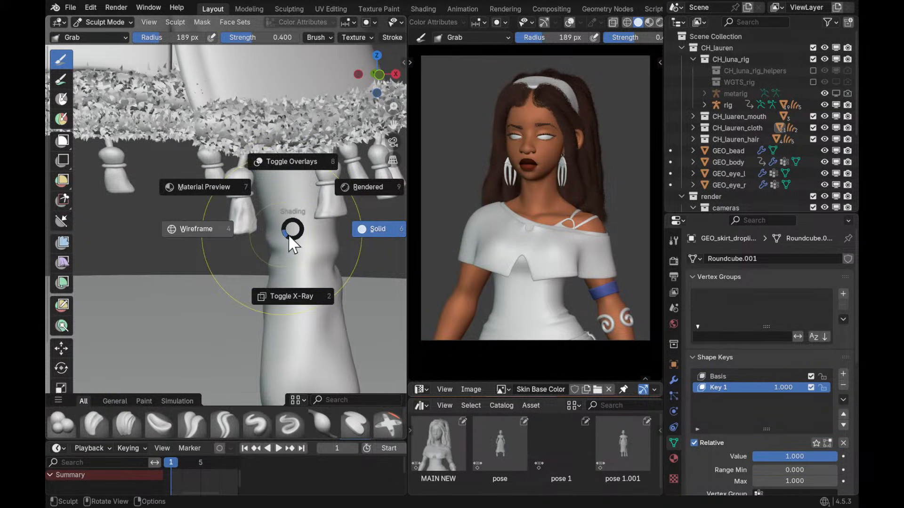
left_click_drag(290, 237, 297, 233)
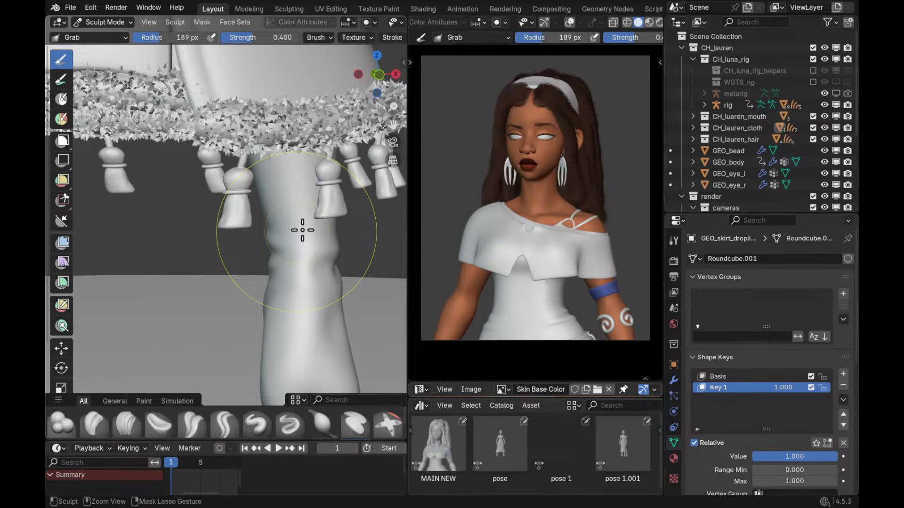
key("ctrl+Tab")
mouse_move(312, 215)
middle_mouse_down("ctrl")
mouse_move(286, 263)
mouse_move(319, 210)
mouse_move(278, 224)
middle_mouse_up("ctrl")
key("ctrl+Tab")
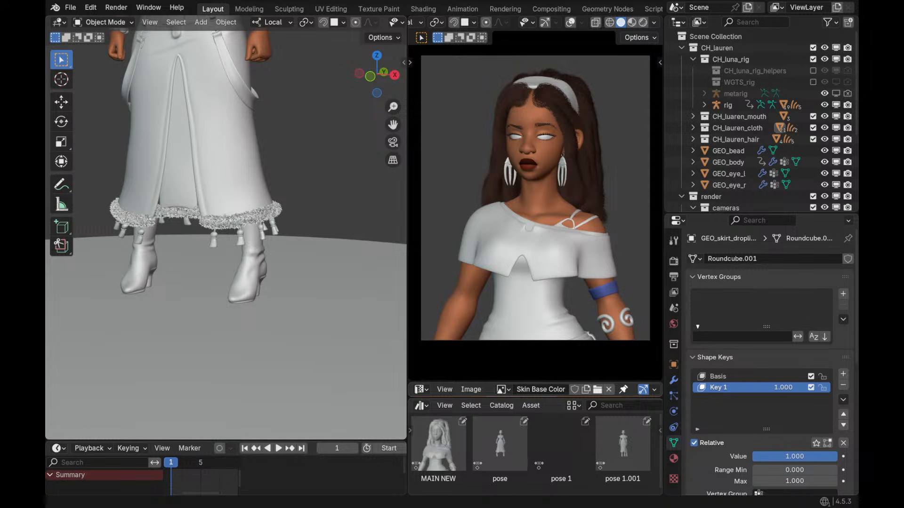
Switch to the browser, examine the Google image results for "enjin from gachiakuta", and close the window
left_click_drag(295, 0, 307, 54)
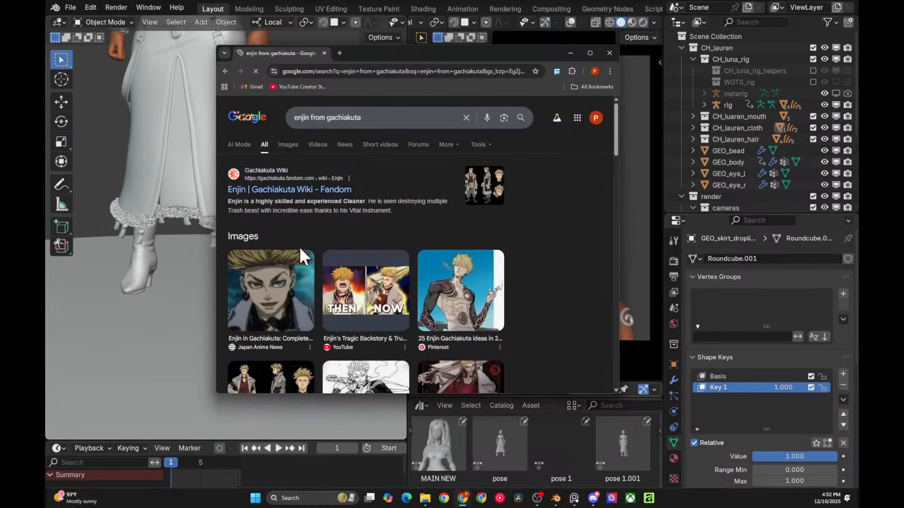
left_click(289, 146)
left_click_drag(617, 115, 618, 126)
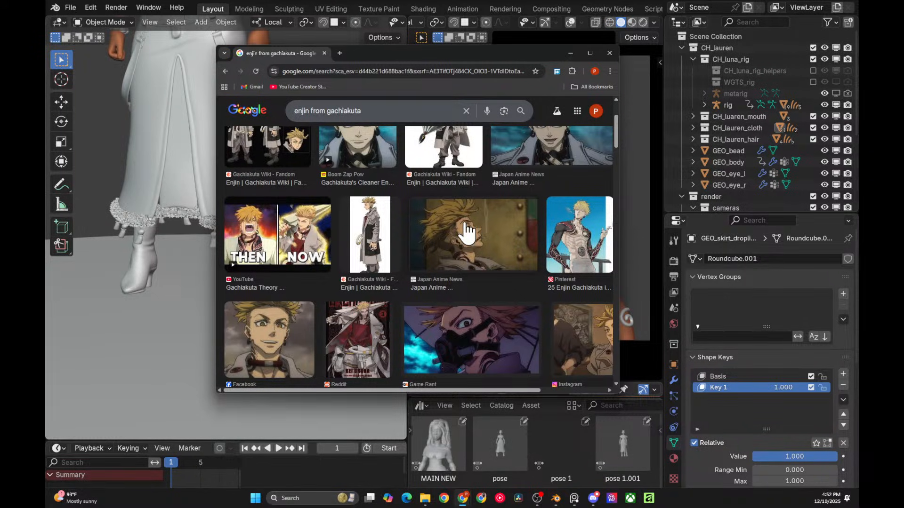
left_click(484, 229)
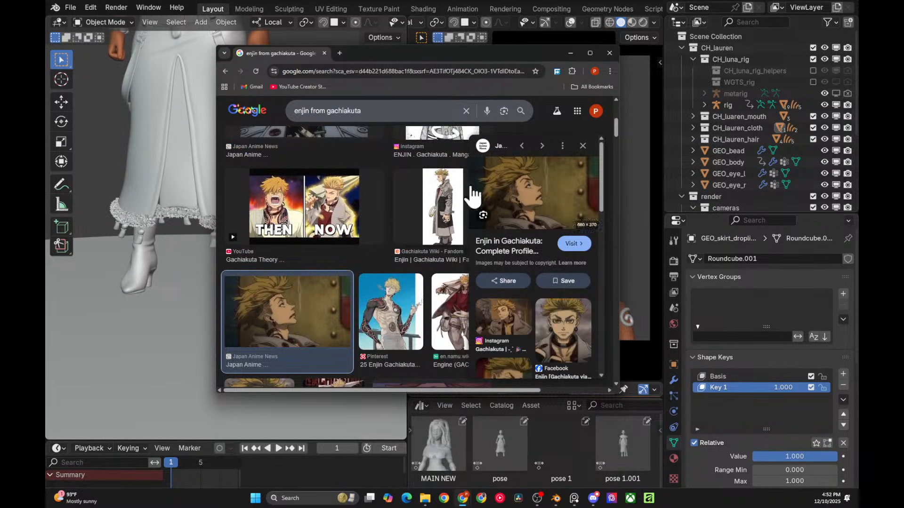
scroll(329, 189, "down", 3)
scroll(336, 188, "down", 10)
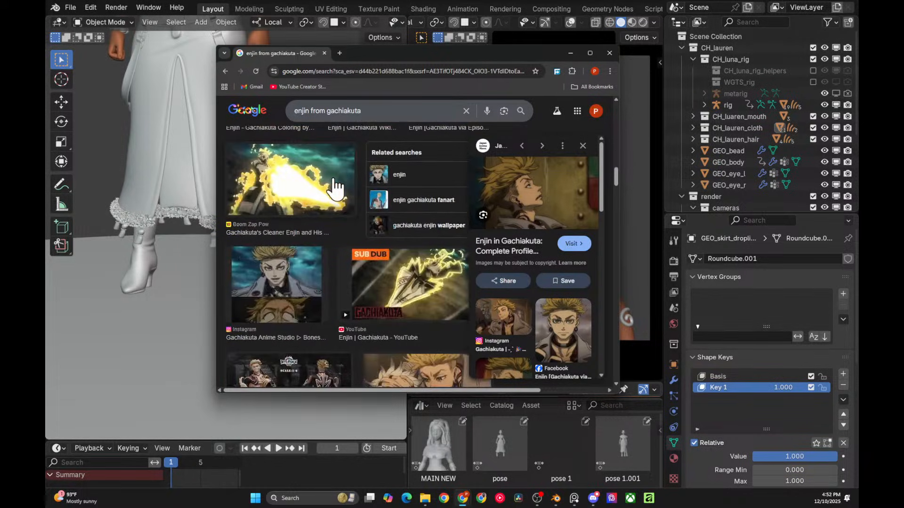
scroll(335, 180, "down", 3)
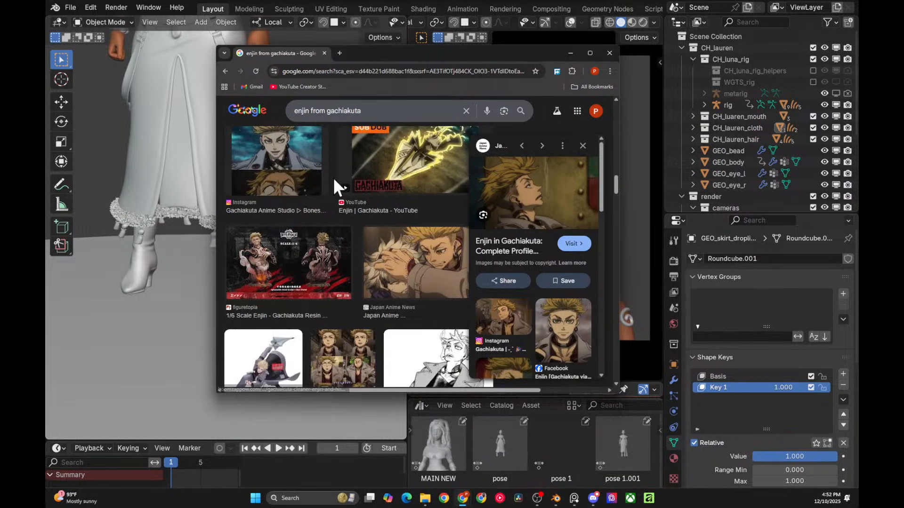
scroll(366, 199, "up", 15)
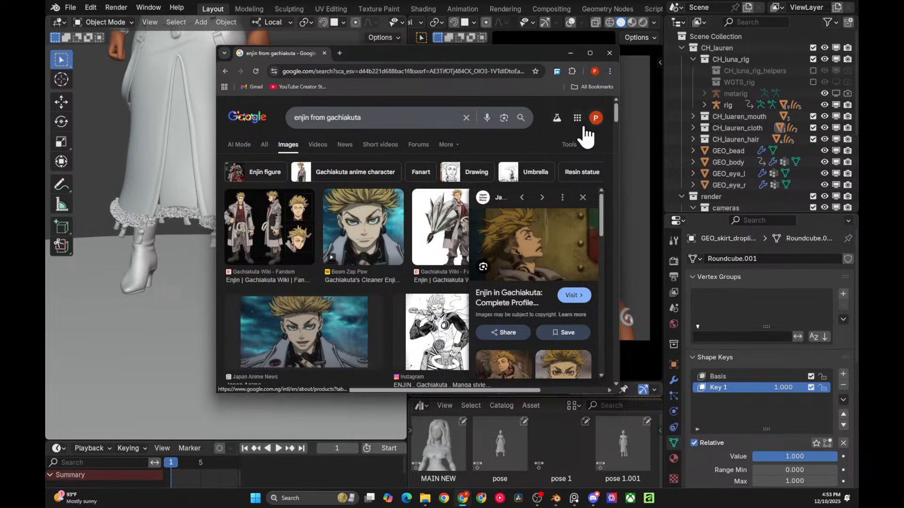
left_click(612, 54)
scroll(307, 253, "down", 3)
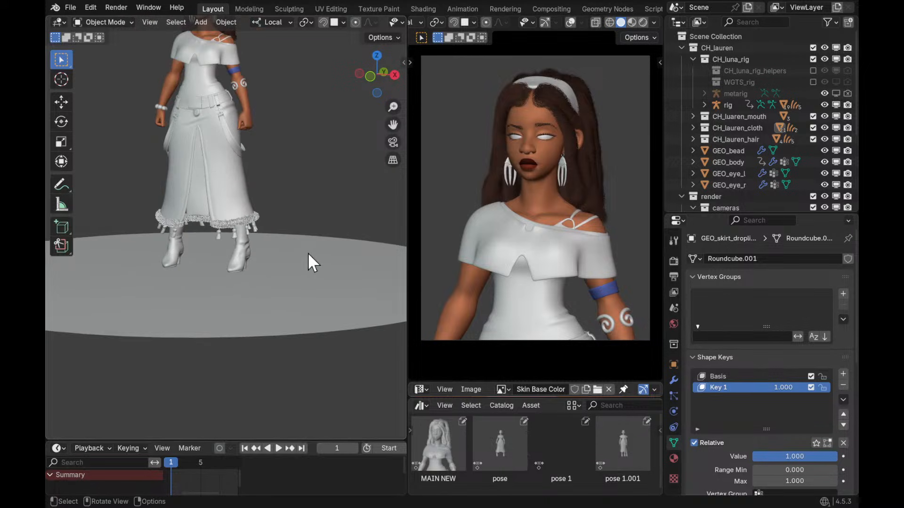
Show the viewport overlays around the whole character and make Camera the active scene camera
scroll(307, 253, "down", 3)
key("shift+alt+z")
middle_click_drag(317, 165, 319, 258)
left_click(313, 225)
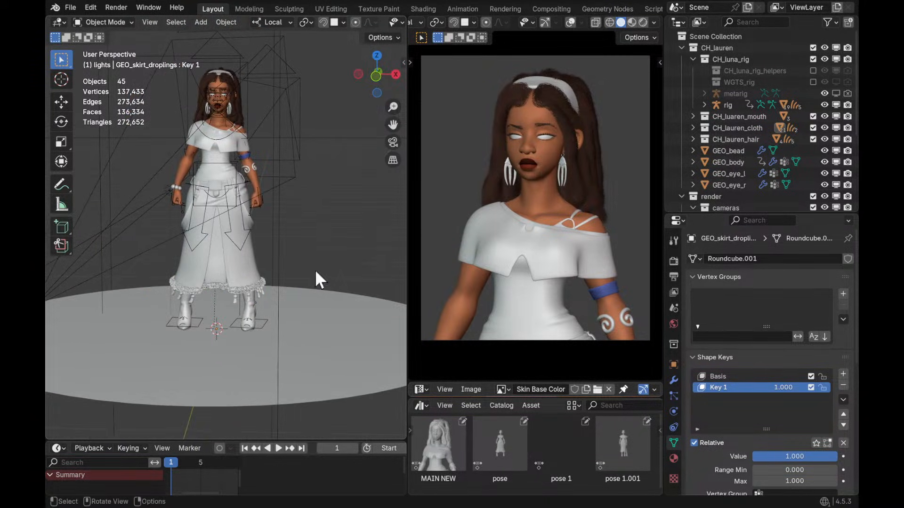
middle_click_drag(317, 323, 335, 329)
middle_click_drag(754, 129, 790, 91)
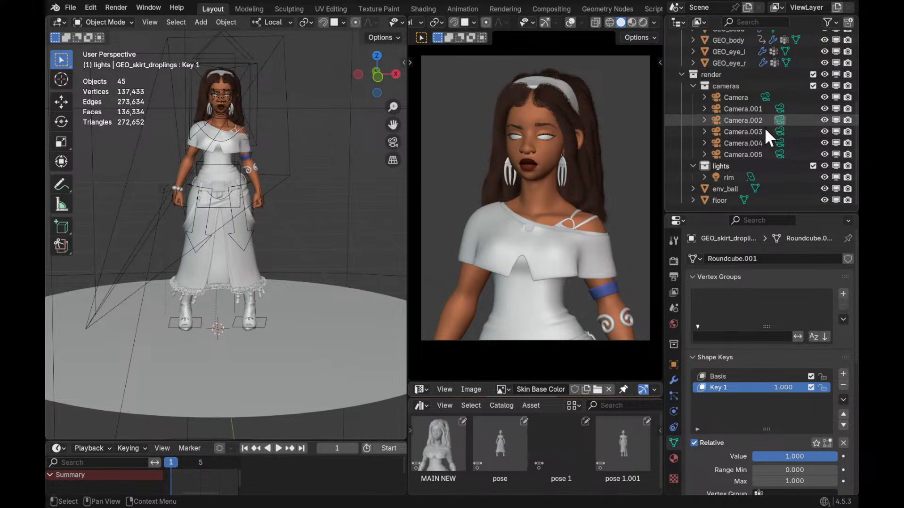
left_click(765, 97)
left_click(323, 207)
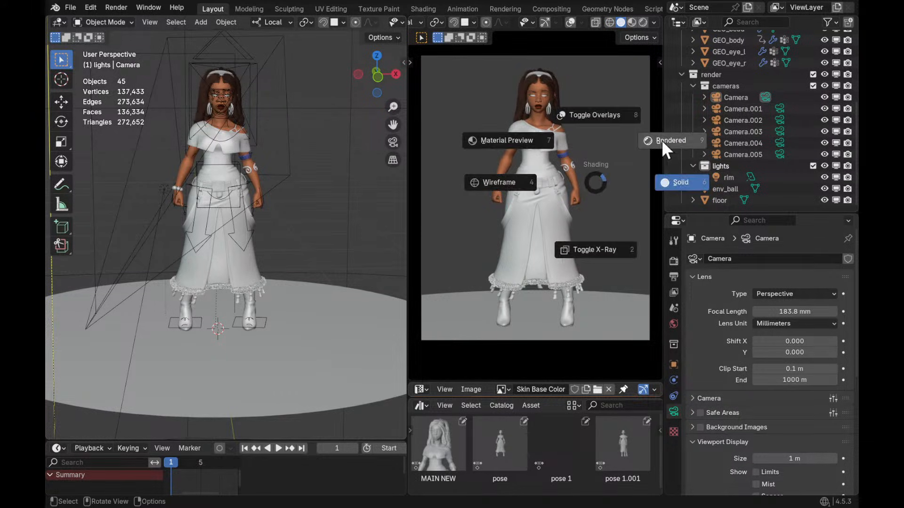
Switch the camera viewport to Rendered shading and look through the active camera
left_click(658, 142)
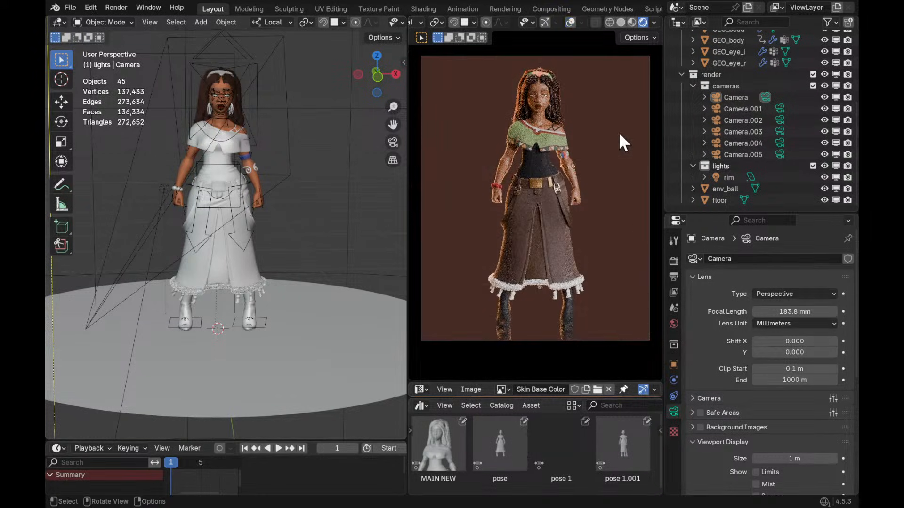
left_click_drag(624, 258, 628, 256, "alt")
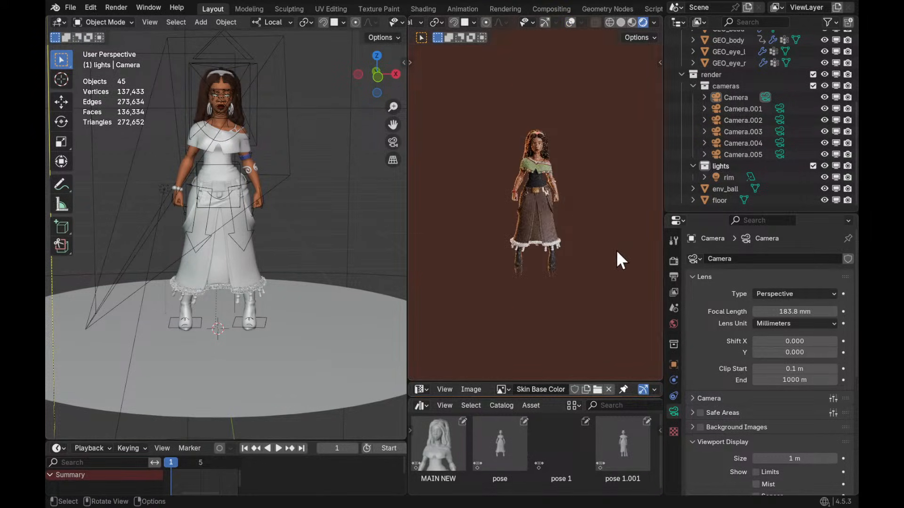
key("KP_0")
key("z")
left_click(634, 106)
key("z")
left_click(623, 56)
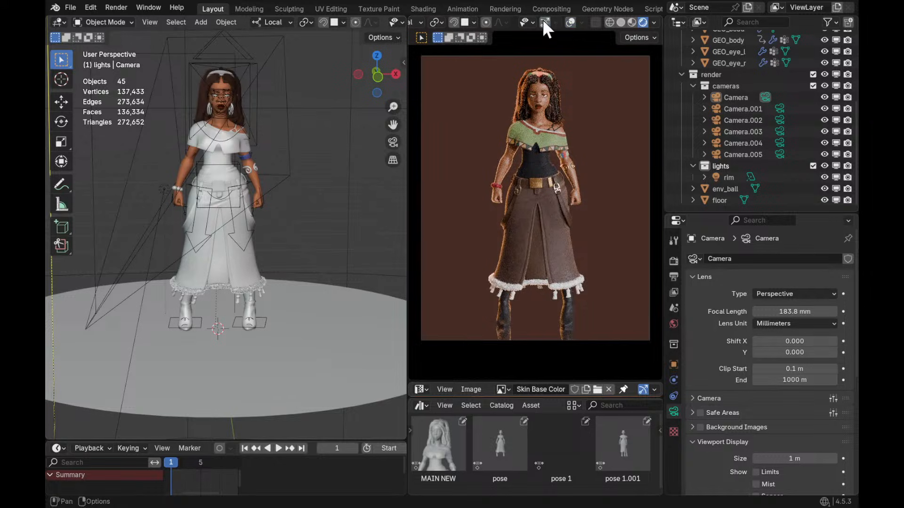
Show the camera viewport's gizmos, lock the camera to the view, and slightly adjust Camera's framing of the full figure
left_click(544, 22)
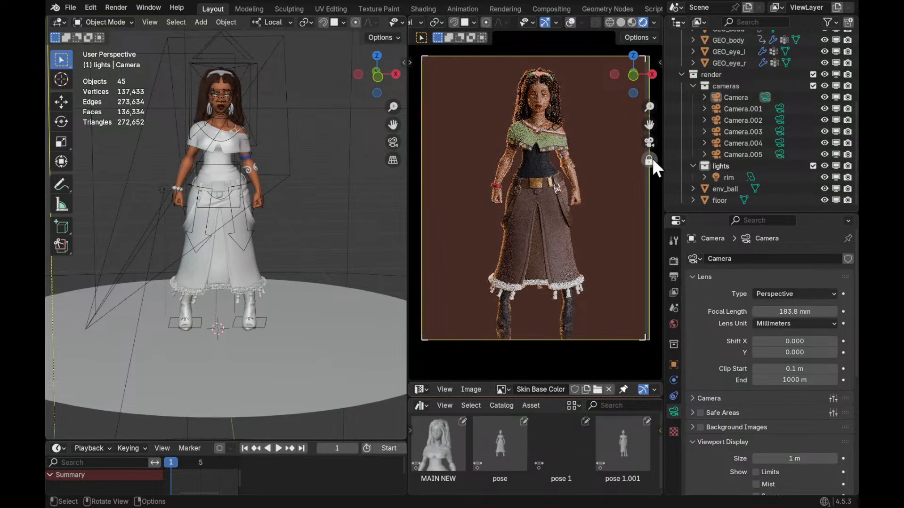
left_click_drag(645, 178, 662, 182)
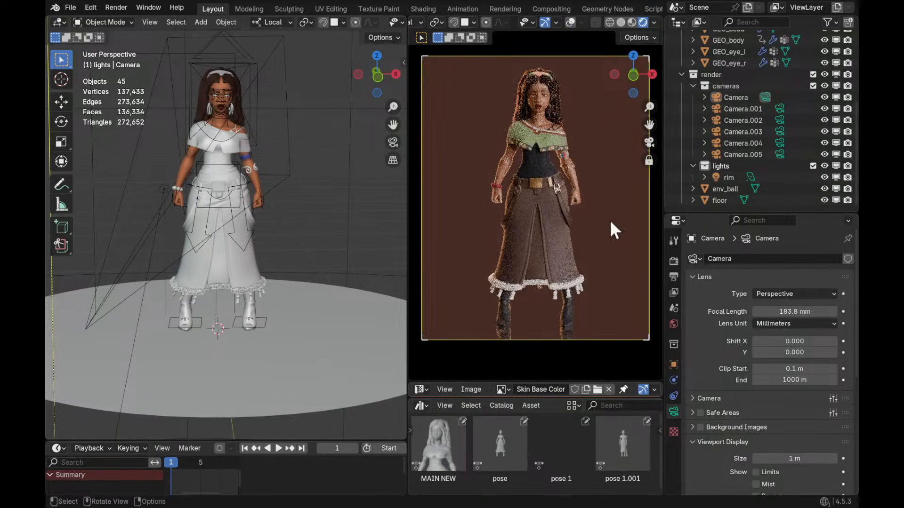
middle_click_drag(607, 219, 611, 214)
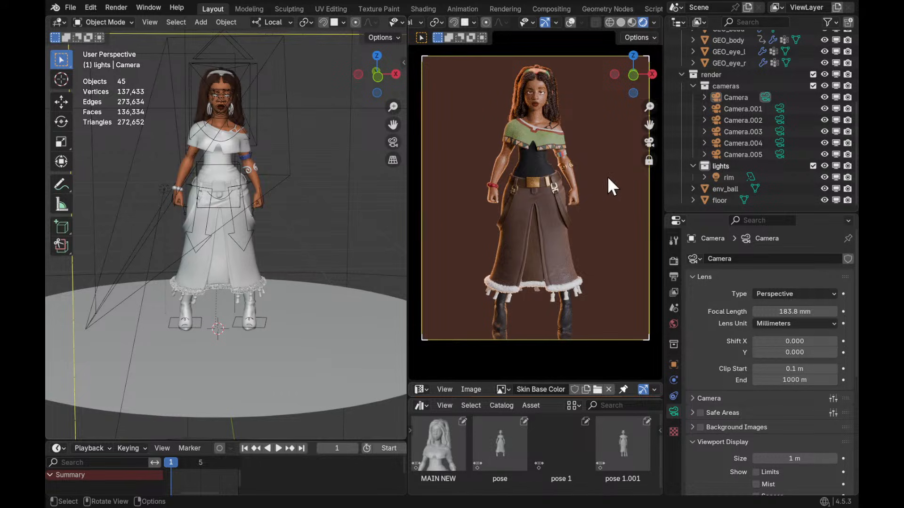
Compare the views from Camera and Camera.001, and orbit Camera.001 to a more frontal angle on the character
left_click(779, 108)
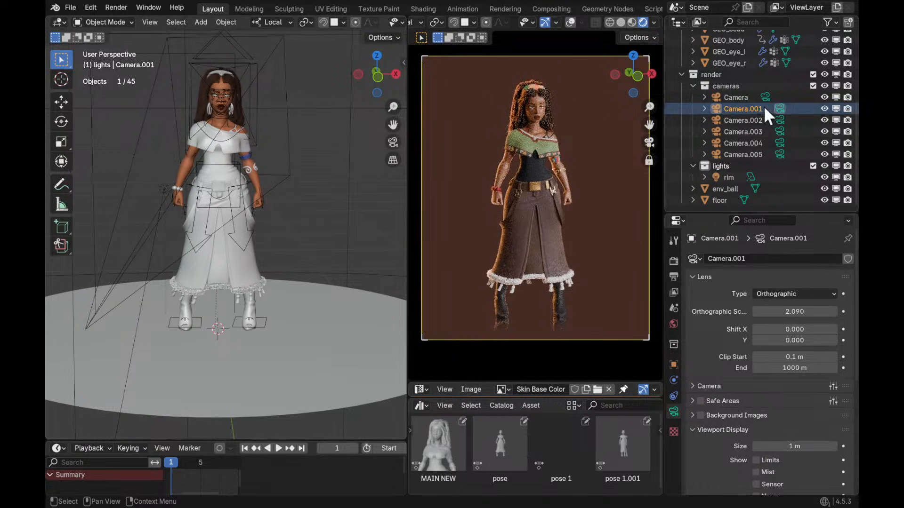
left_click(766, 97)
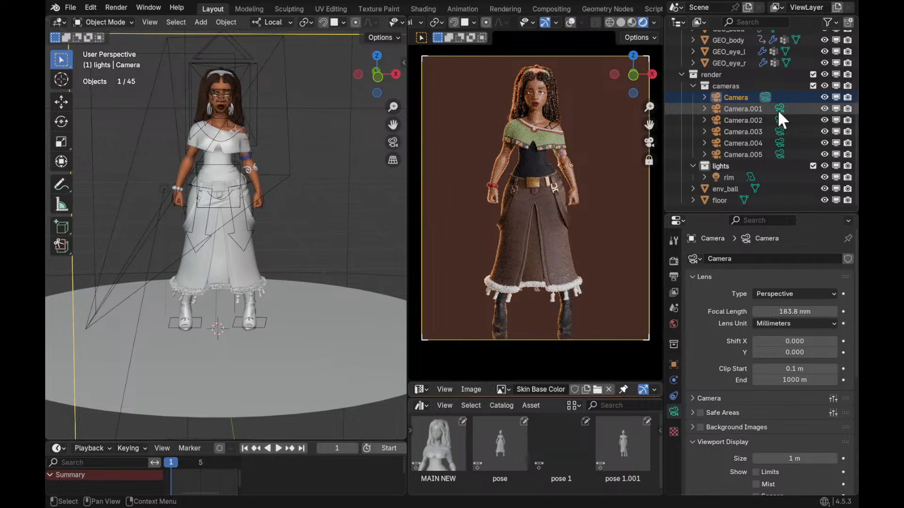
left_click(779, 109)
middle_click_drag(595, 205, 564, 199)
Examine the shots from Camera.002 and Camera.003, and slightly adjust Camera.003's low angle on the upper body
left_click(781, 119)
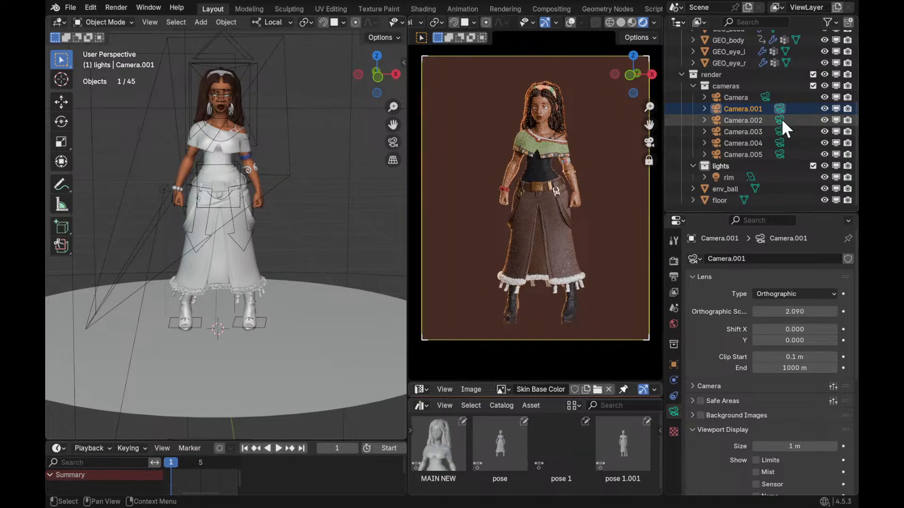
middle_click_drag(618, 208, 624, 202, "ctrl")
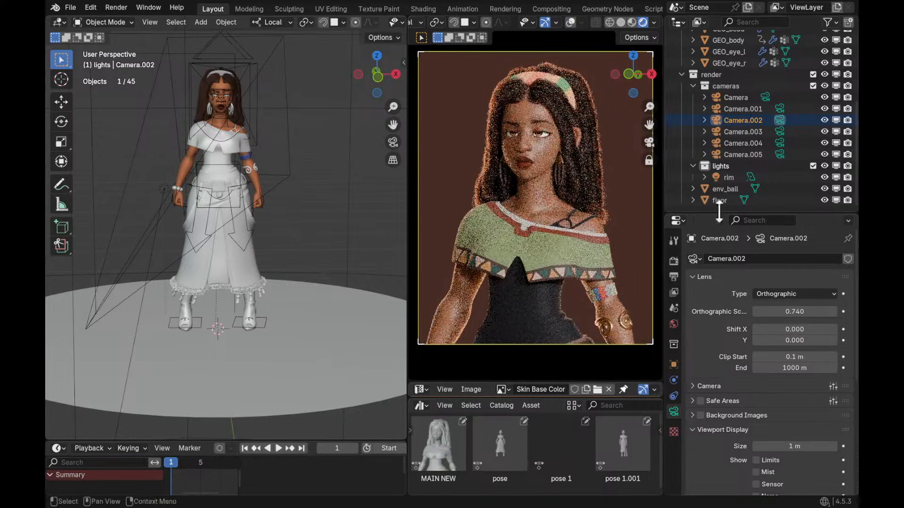
left_click(780, 132)
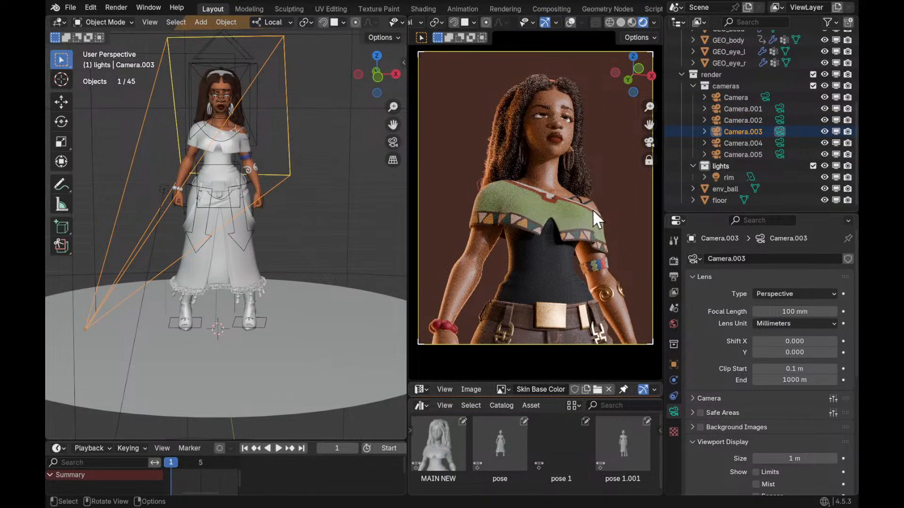
middle_click_drag(626, 237, 623, 230)
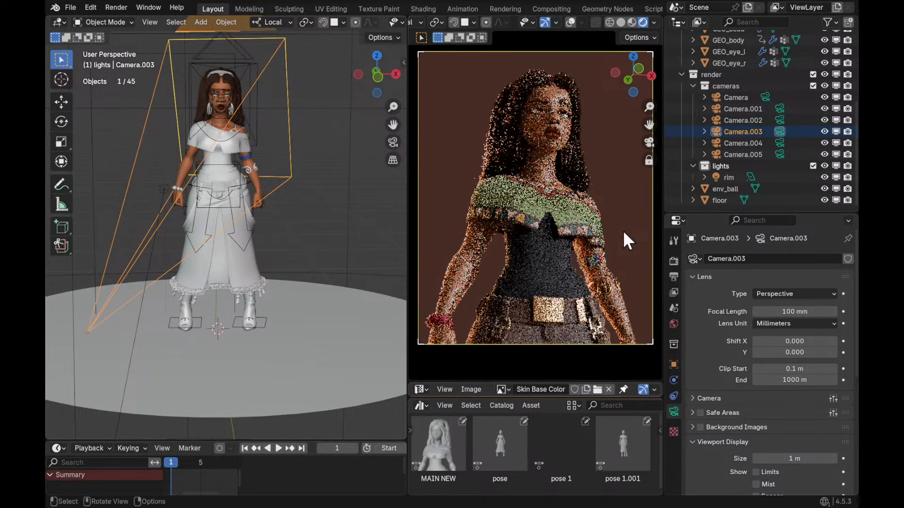
Review the face close-up from Camera.004 and the back view from Camera.005
left_click(780, 143)
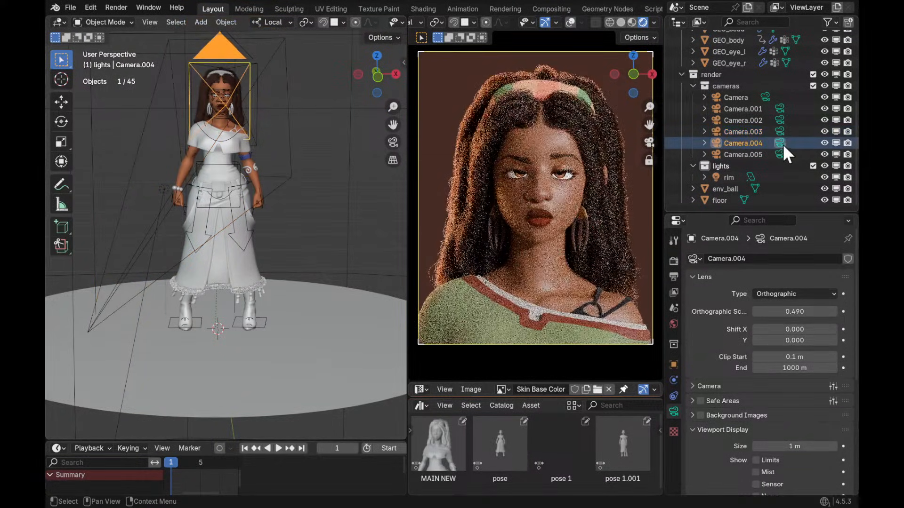
left_click(780, 155)
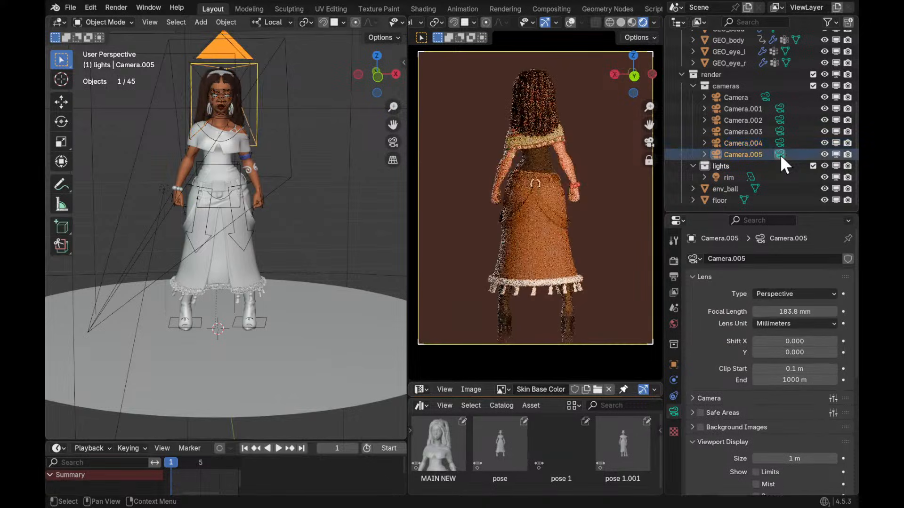
scroll(313, 261, "down", 4)
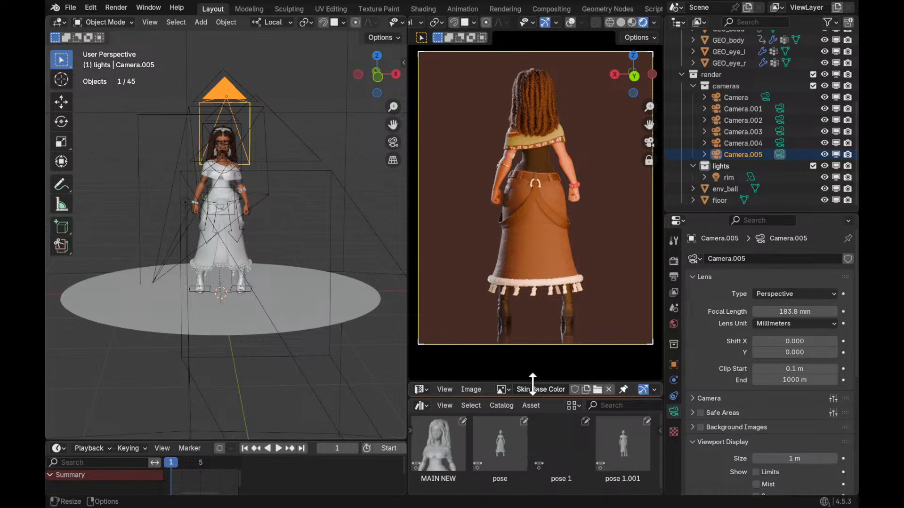
Delete Camera.001 and look through Camera as the active camera
left_click(781, 109)
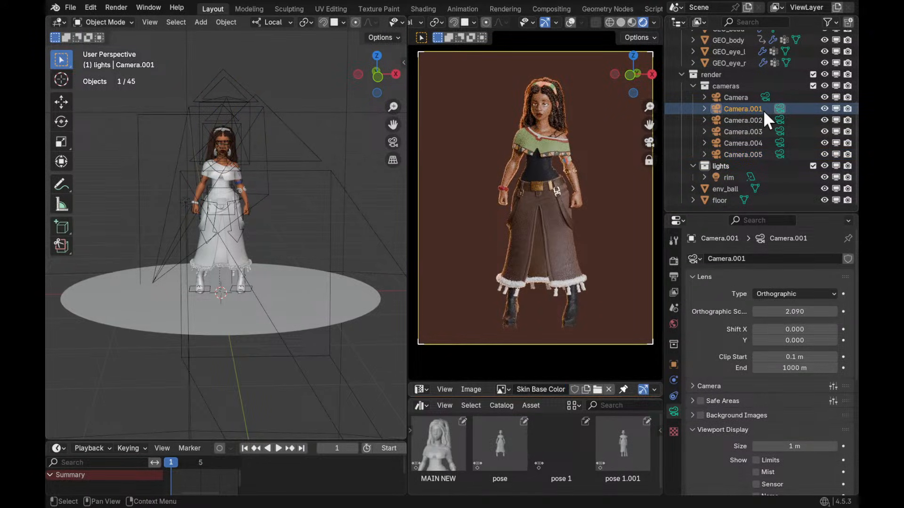
key("Delete")
left_click(759, 109)
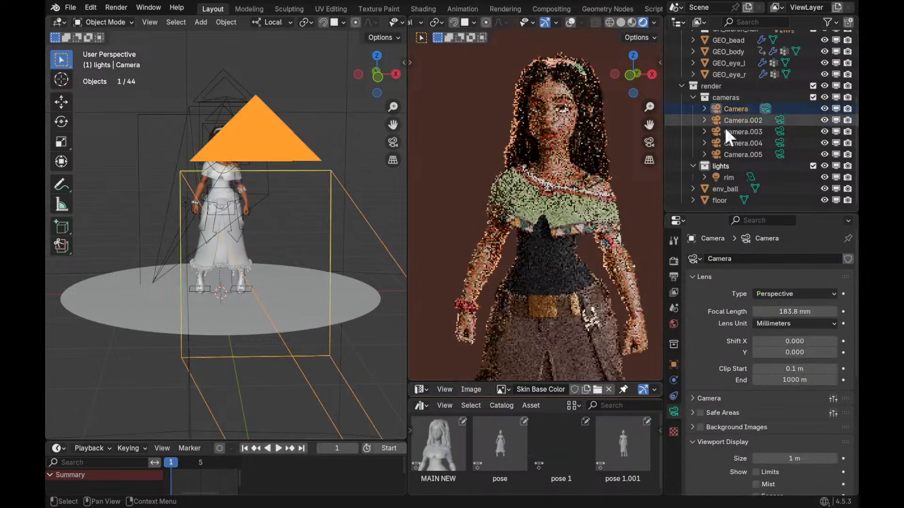
key("KP_0")
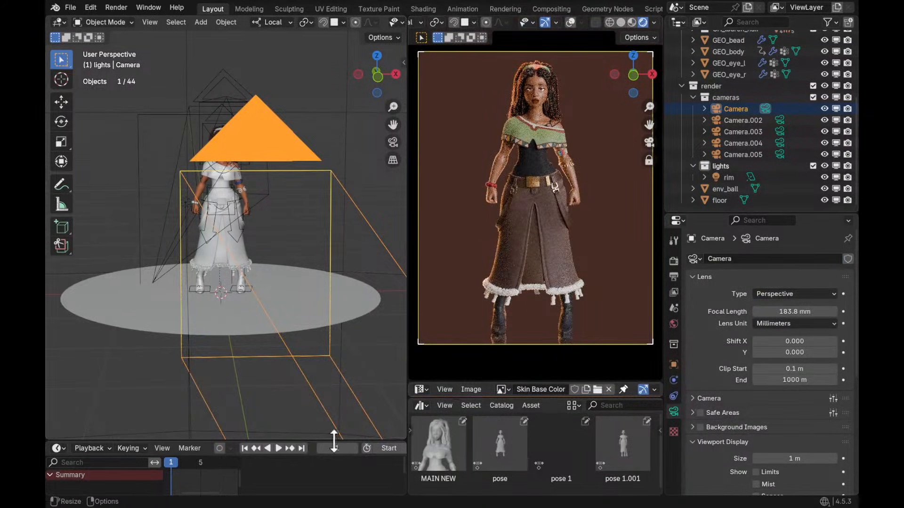
Enlarge the timeline area, then duplicate Camera and place the copy beside the original
left_click_drag(338, 441, 338, 394)
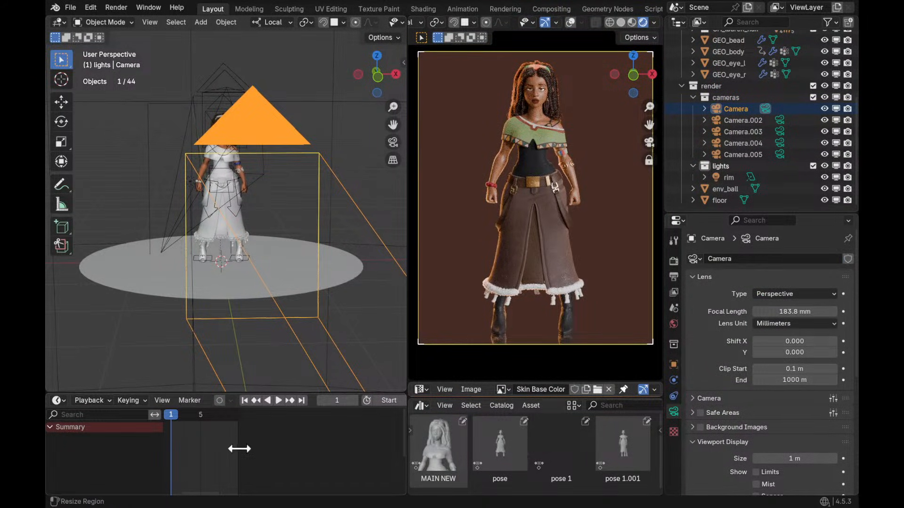
left_click_drag(313, 168, 309, 245, "ctrl+alt")
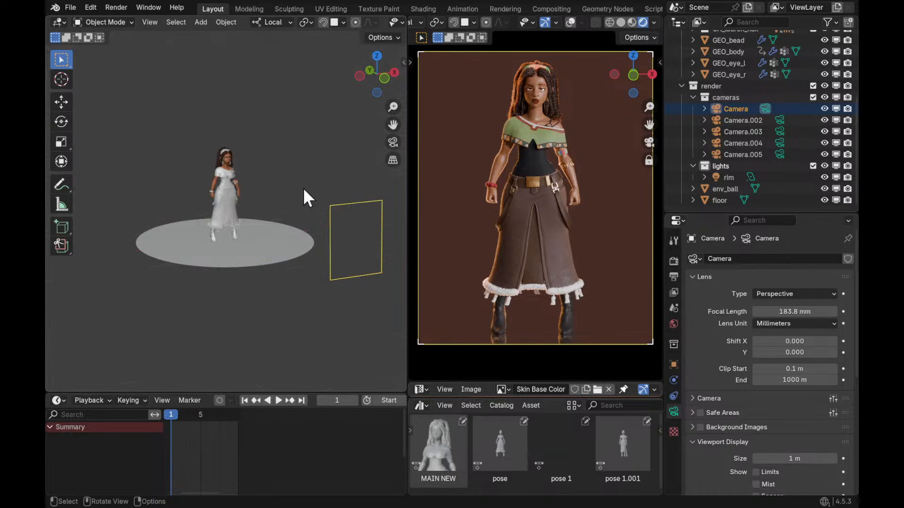
middle_click_drag(325, 250, 372, 235)
key("shift+d")
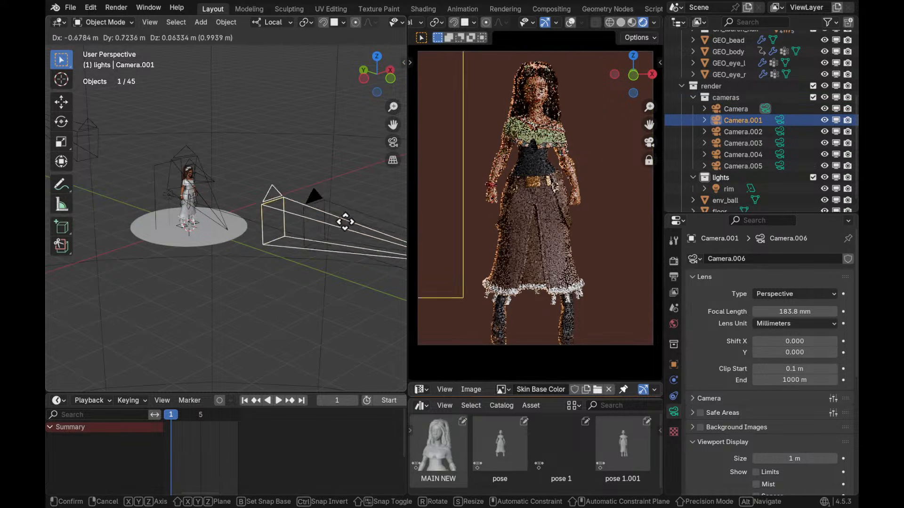
left_click(336, 195)
mouse_move(336, 195)
middle_mouse_down()
mouse_move(342, 226)
mouse_move(335, 214)
middle_mouse_up()
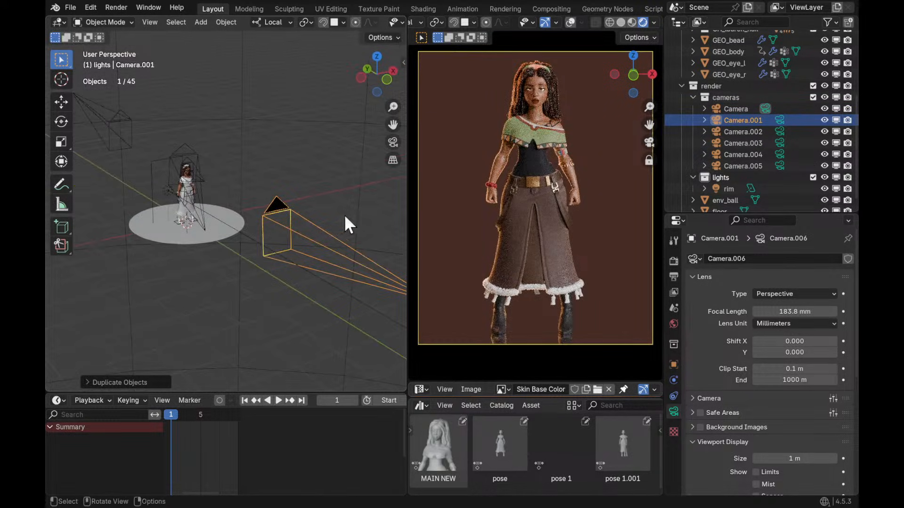
Switch the camera viewport to Solid shading and rename the duplicated camera as cam_turntable
key("z")
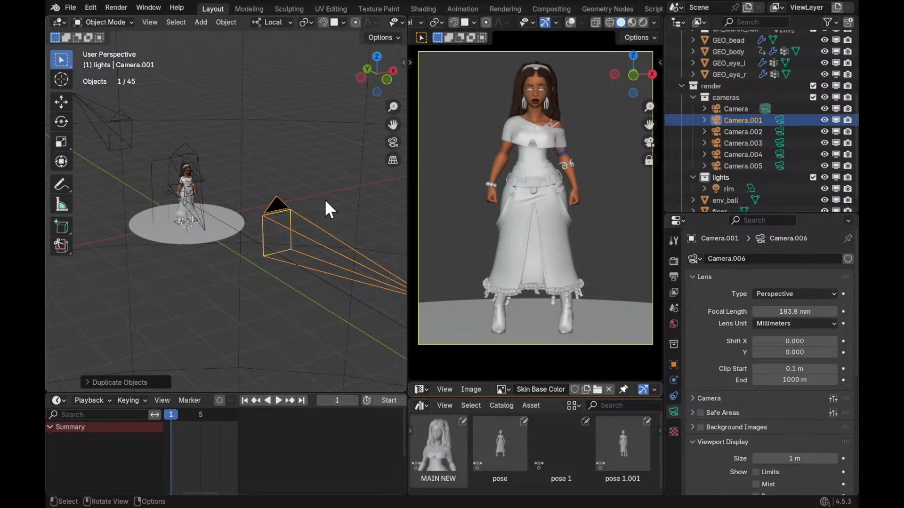
key("F2")
type("cam_turntable")
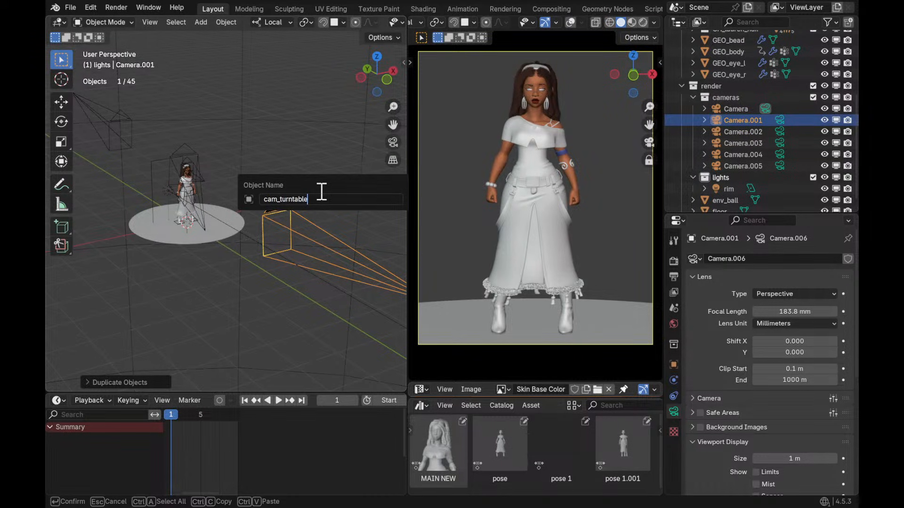
key("Return")
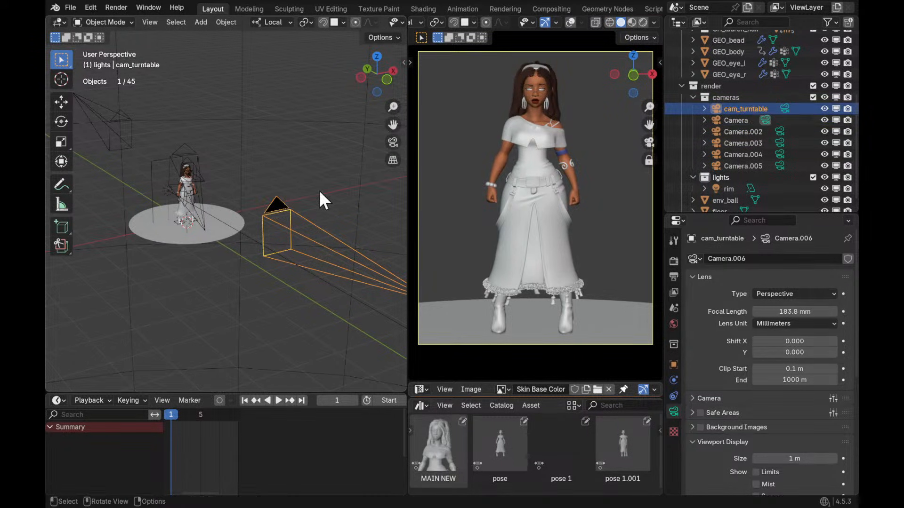
Widen the timeline's visible frame range and set the current frame to 240
middle_click_drag(320, 200, 323, 359)
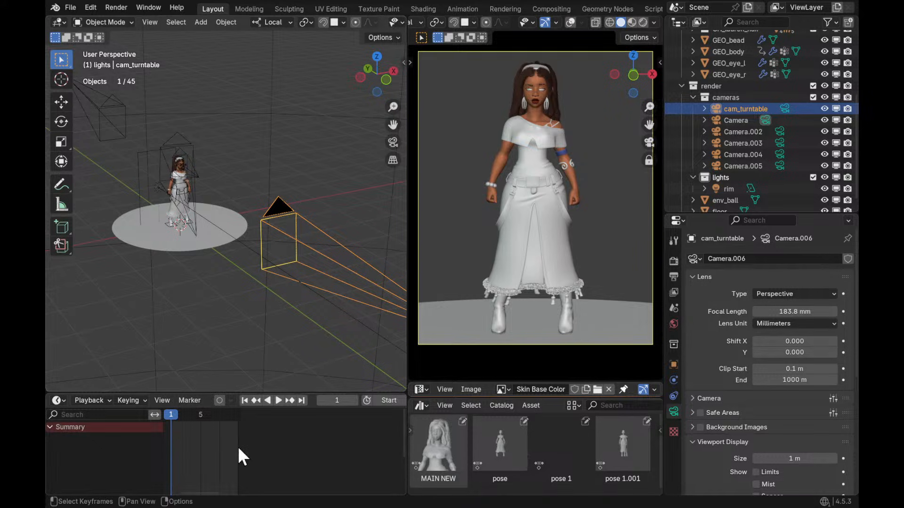
left_click_drag(242, 447, 339, 448)
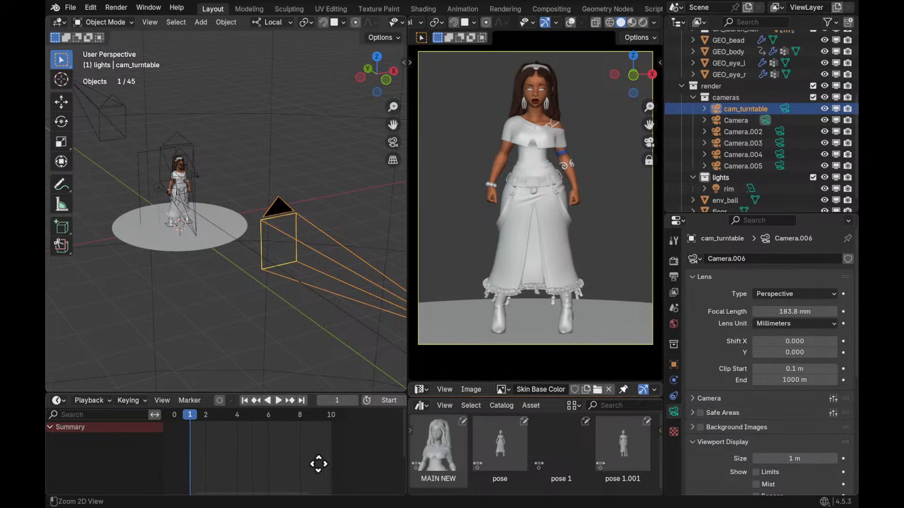
left_click(347, 401)
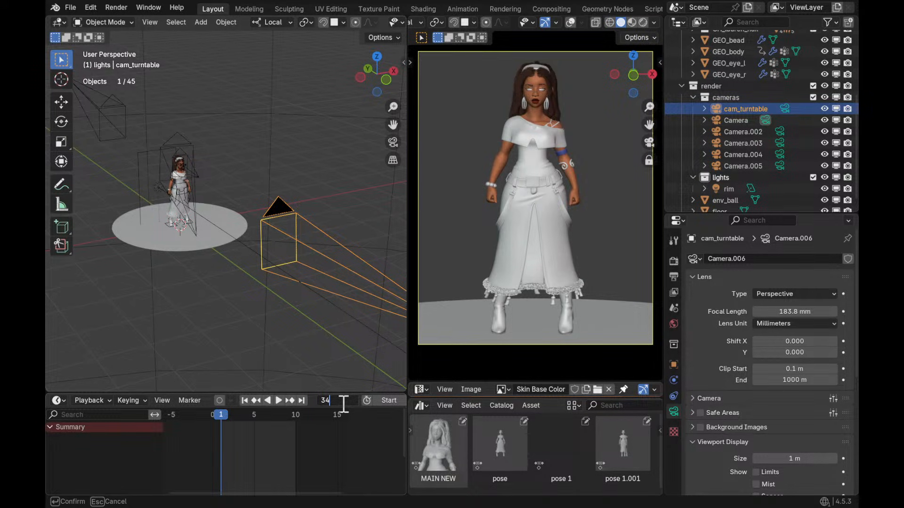
key("Return")
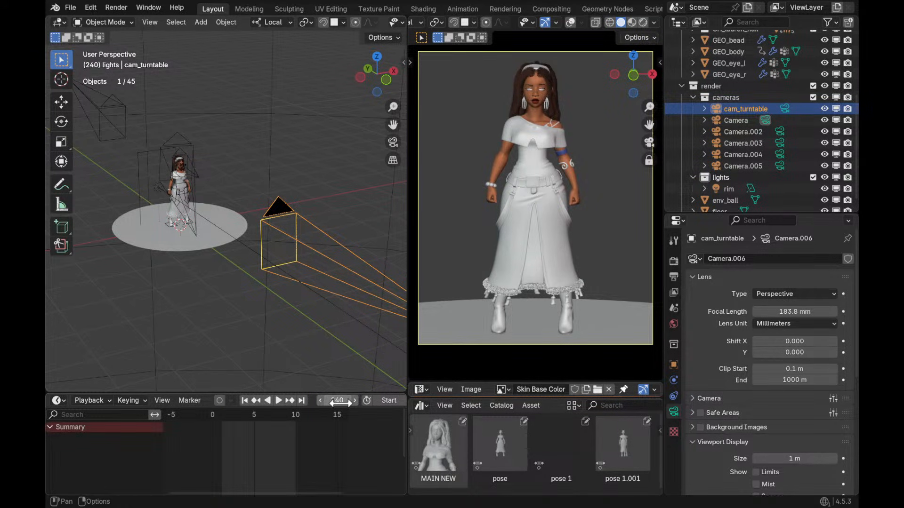
Set the timeline's end frame to 240 and return to frame 1
scroll(360, 401, "down", 3)
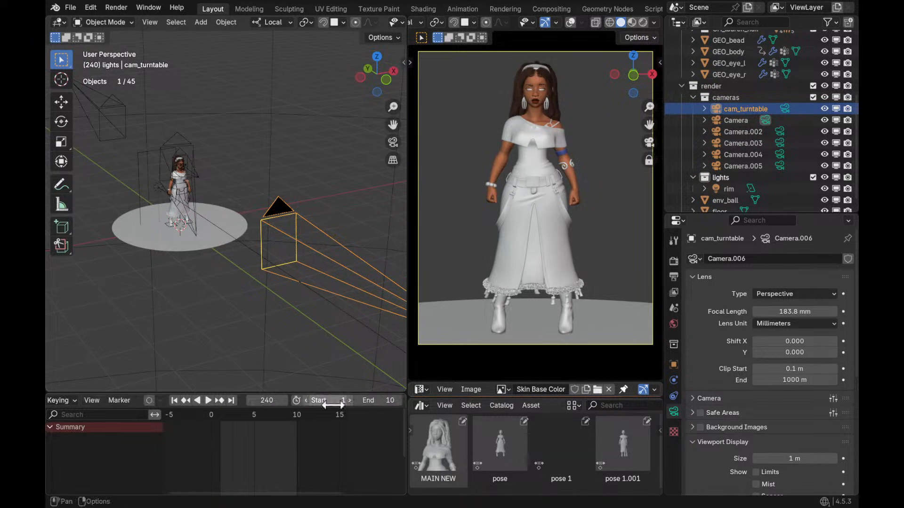
left_click(358, 401)
left_click(381, 401)
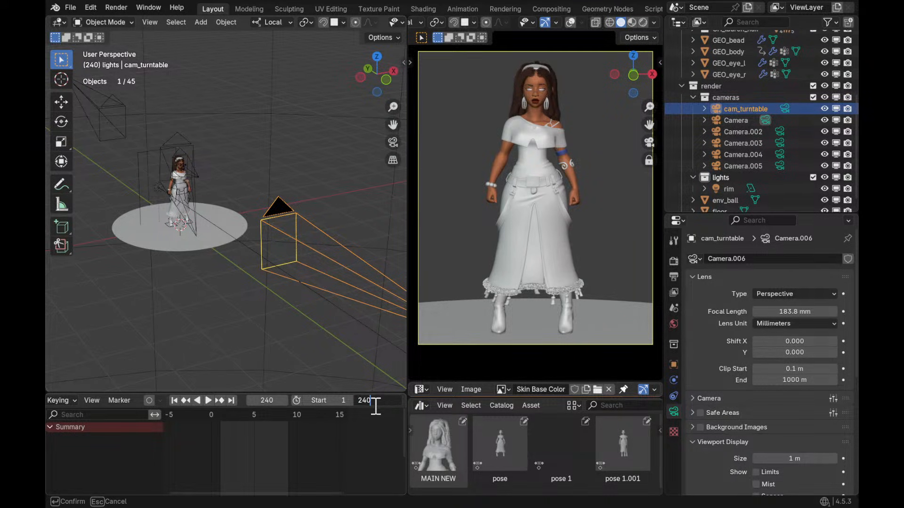
key("Return")
key("shift+Left")
Add a cube-shaped empty at the centre of the floor disc under the character
middle_click_drag(305, 231, 268, 206)
key("shift+a")
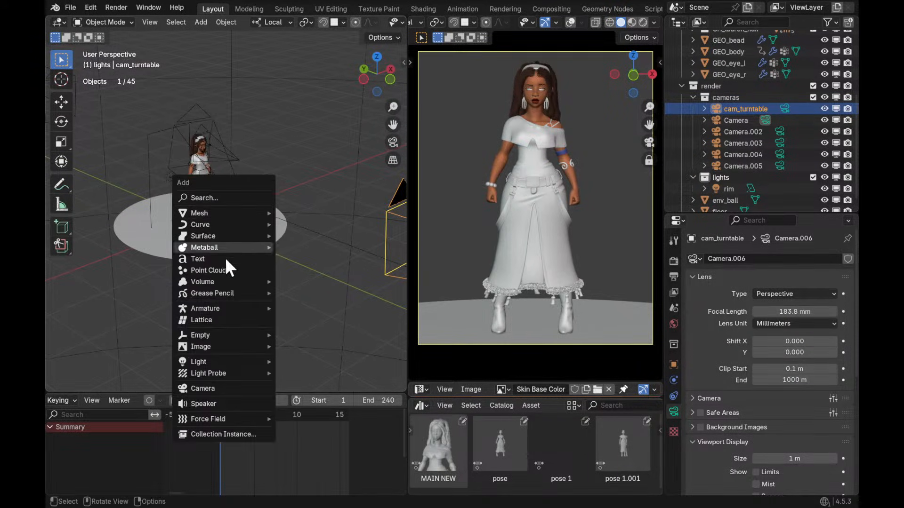
mouse_move(236, 335)
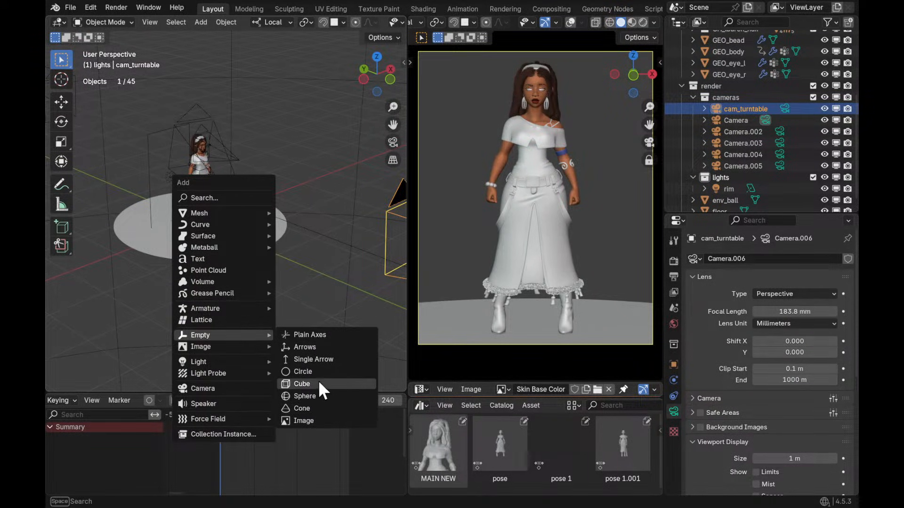
left_click(324, 383)
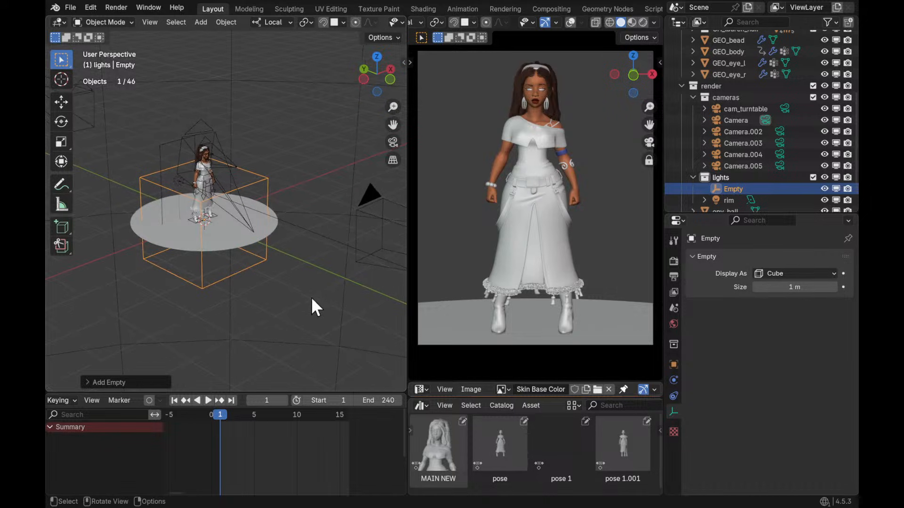
Rename the new cube empty as turnaround_CTRL
key("F2")
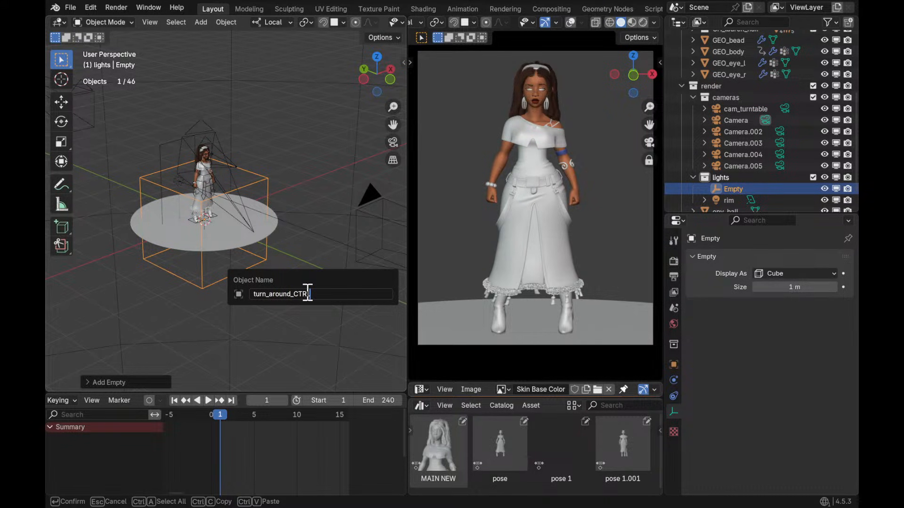
type("L")
key("Return")
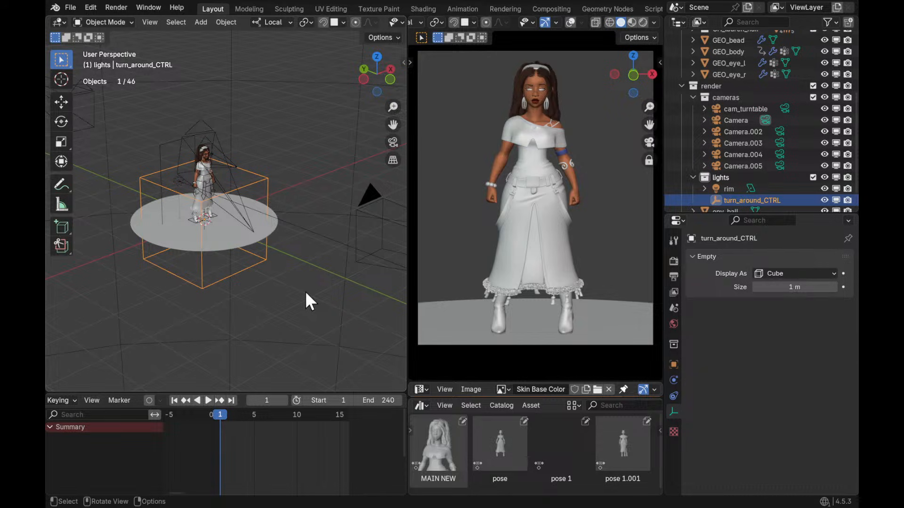
key("F2")
double_click(265, 293)
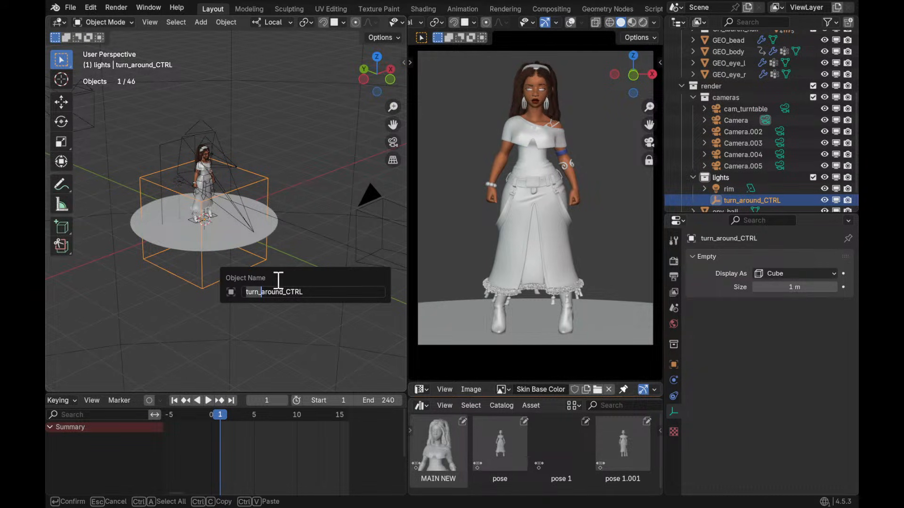
key("Return")
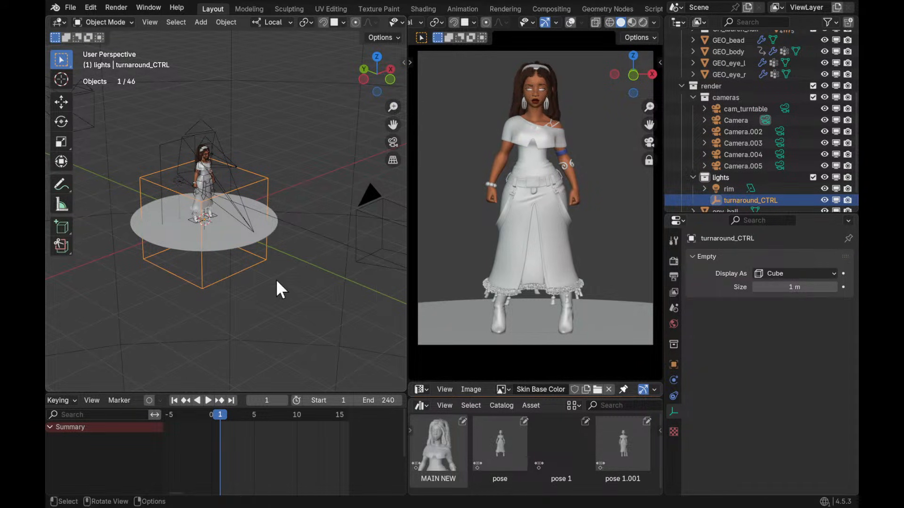
Move turnaround_CTRL out of the lights collection into the render collection
scroll(281, 290, "up", 2)
scroll(761, 170, "down", 2)
left_click_drag(742, 178, 718, 62)
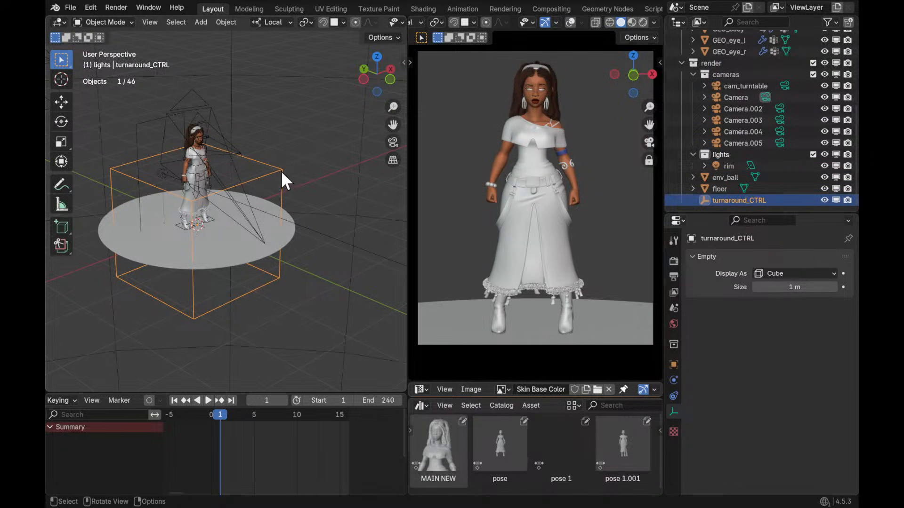
Parent cam_turntable to turnaround_CTRL, place the empty in the cameras collection, and enlarge the outliner area
mouse_move(275, 208)
middle_mouse_down("shift")
mouse_move(268, 191)
mouse_move(272, 220)
middle_mouse_up("shift")
middle_click_drag(306, 184, 337, 242, "ctrl")
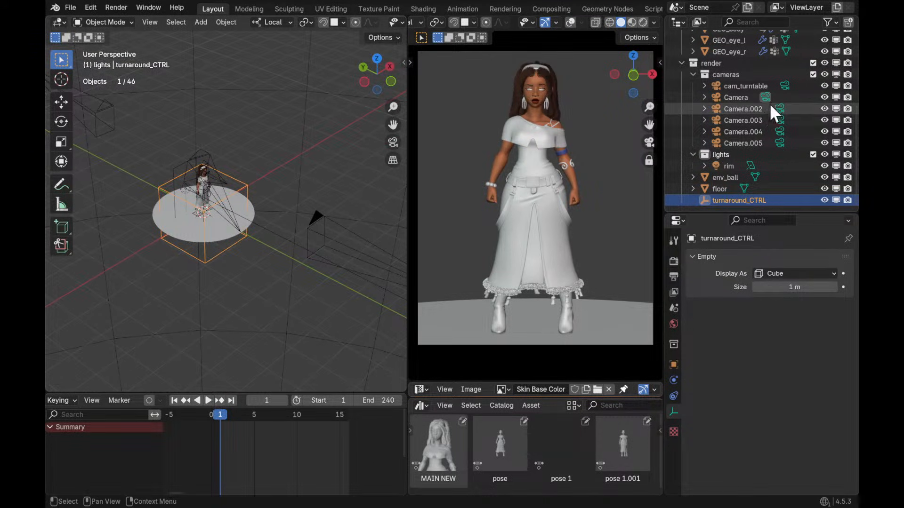
left_click(746, 86)
left_click_drag(752, 94, 733, 81)
left_click(745, 201)
left_click_drag(737, 212, 743, 380)
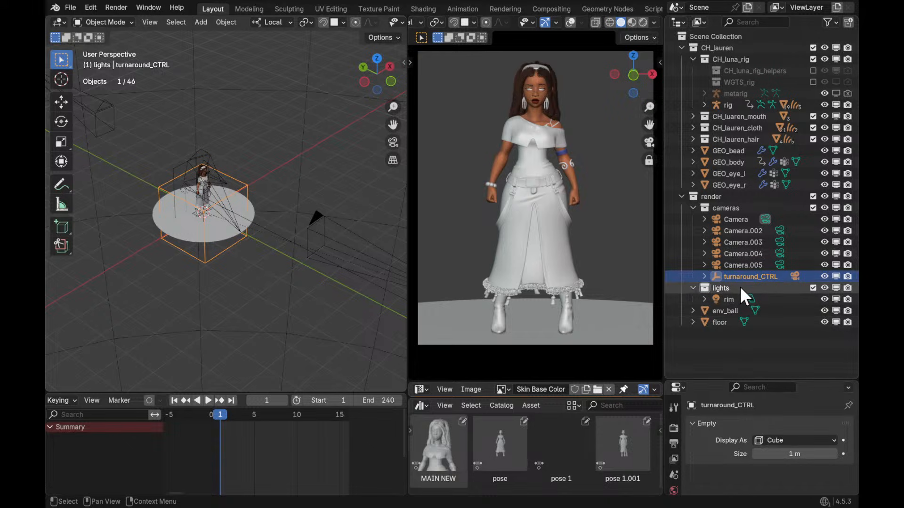
Test the camera rig by rotating turnaround_CTRL about its local Z axis without keeping the rotation
middle_click_drag(358, 293, 268, 181)
key("r")
key("z")
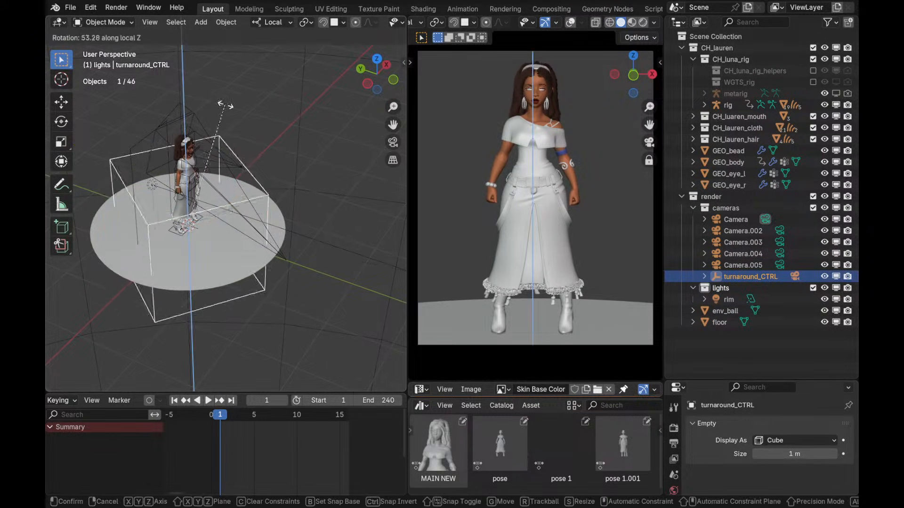
right_click(206, 208)
middle_click_drag(206, 208, 304, 266, "ctrl")
key("r")
key("z")
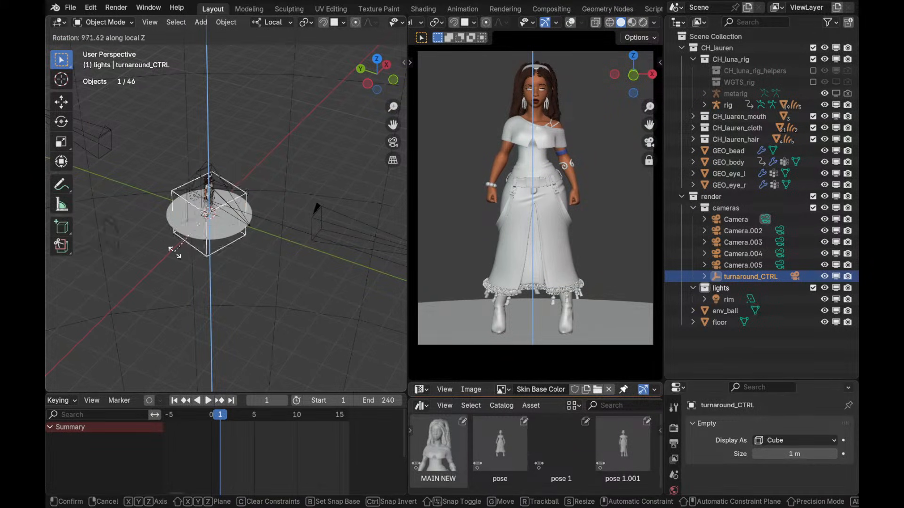
right_click(271, 247)
Insert a Rotation keyframe on turnaround_CTRL at frame 1 and move to frame 240
scroll(279, 256, "up", 2)
middle_click_drag(288, 295, 279, 270, "shift")
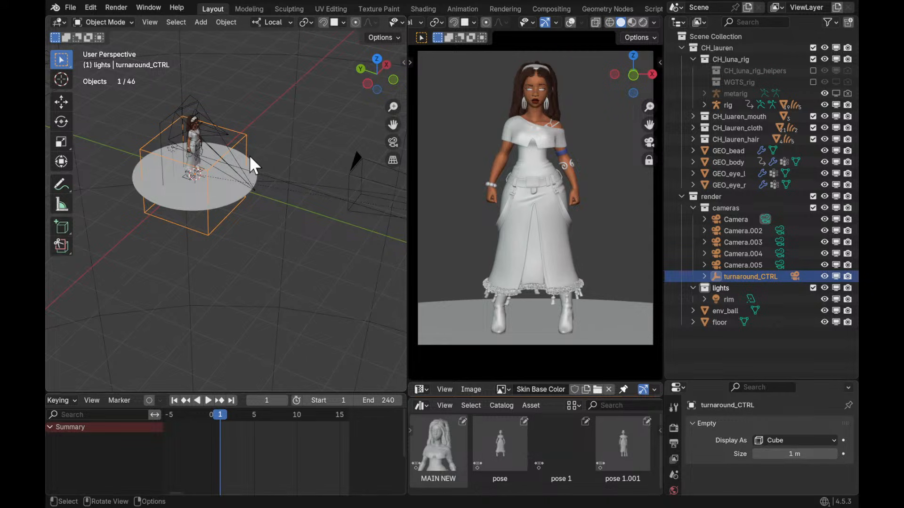
key("k")
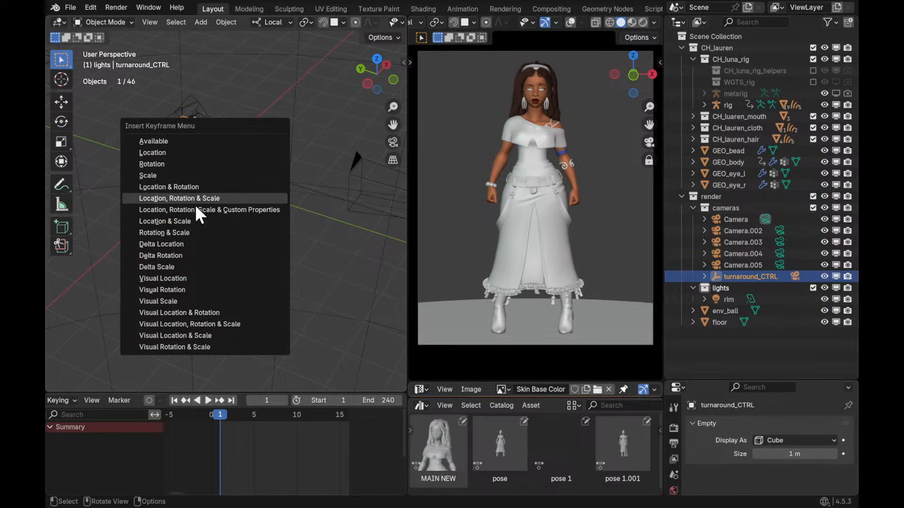
left_click(211, 163)
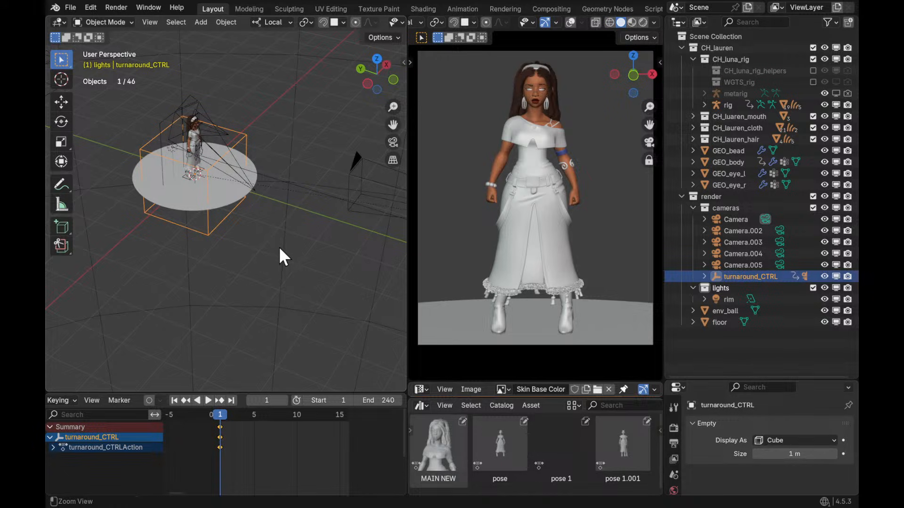
middle_click_drag(278, 224, 277, 207)
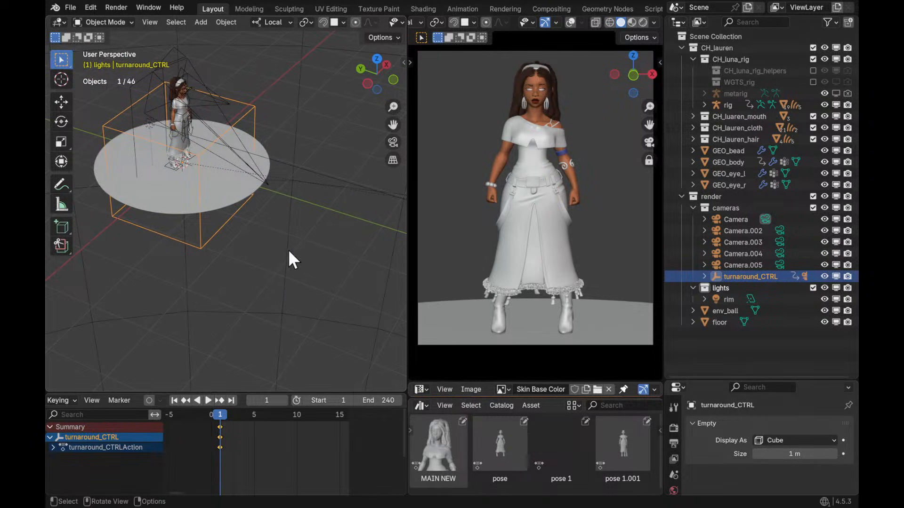
key("shift+Right")
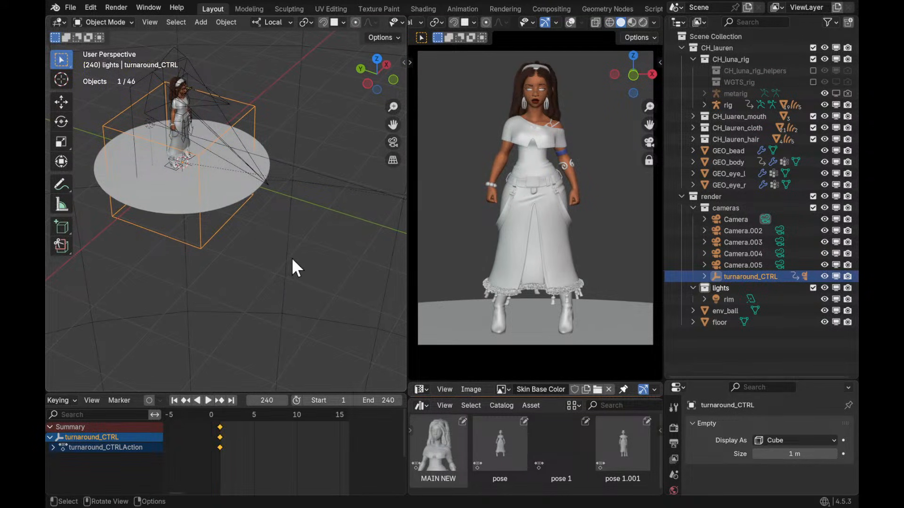
Try rotating turnaround_CTRL about its local Z axis at frame 240
middle_click_drag(319, 220, 314, 262)
key("r")
key("z")
right_click(248, 262)
type("rz120")
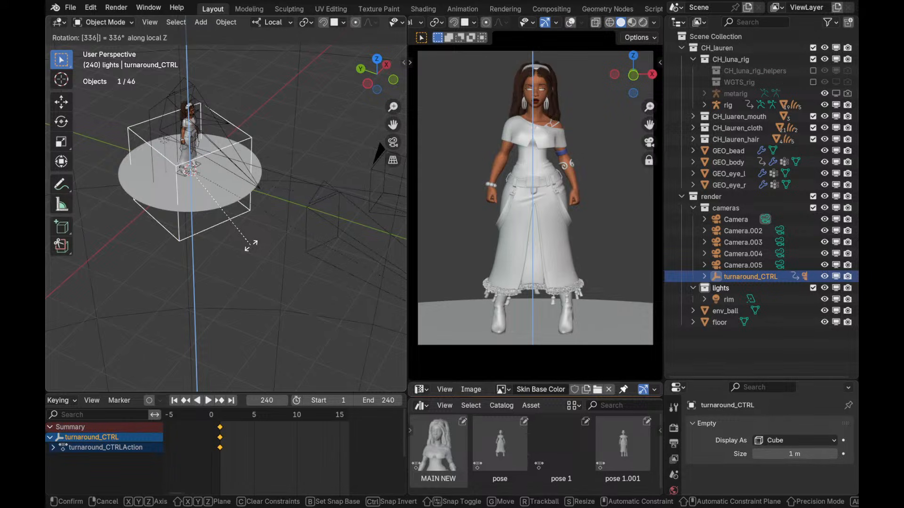
key("Return")
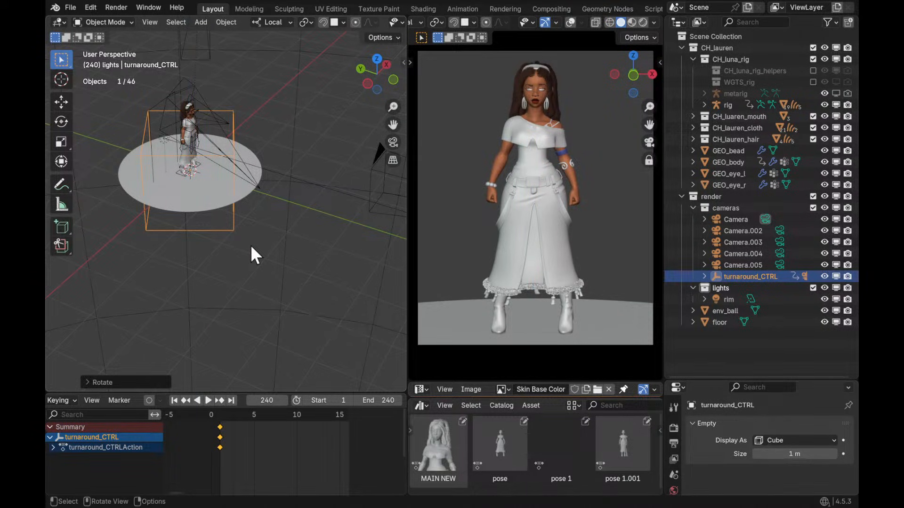
Rotate turnaround_CTRL 360° about the global Z axis and insert a Rotation keyframe at frame 240
middle_click_drag(327, 174, 321, 214, "ctrl")
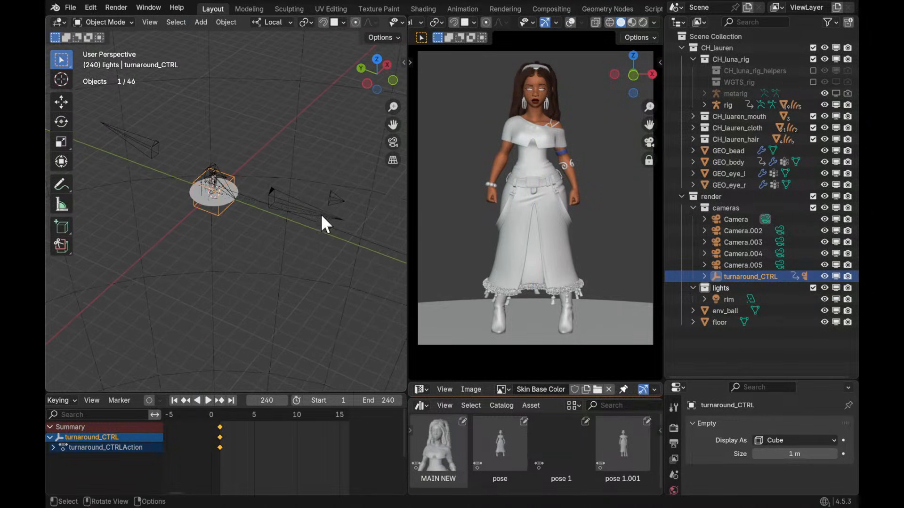
key("r")
key("z")
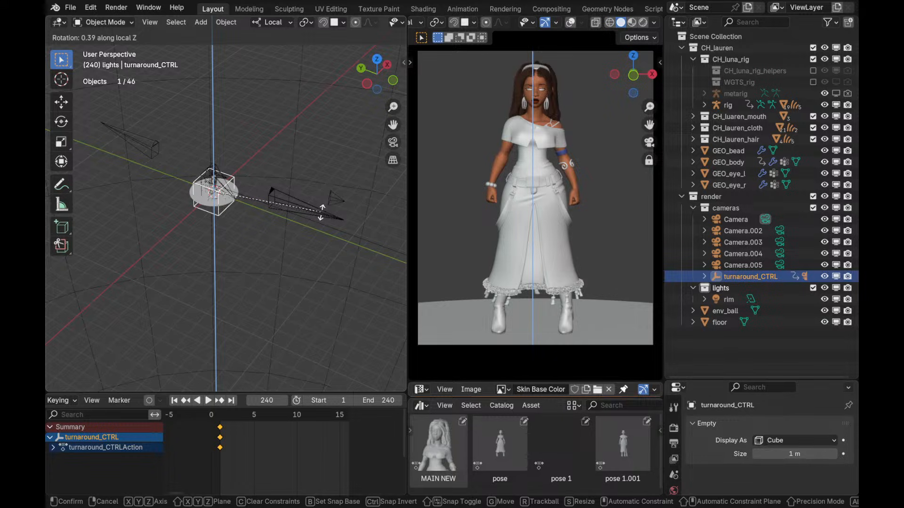
type("360")
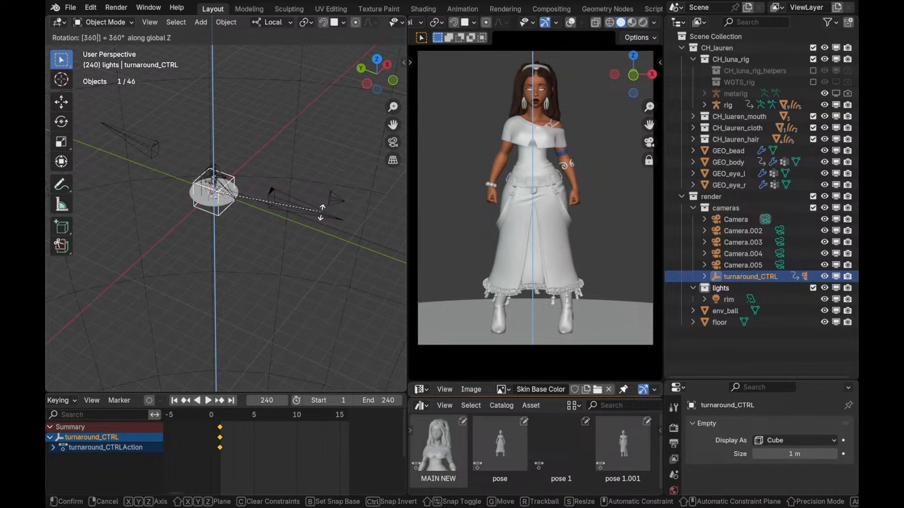
key("Return")
key("k")
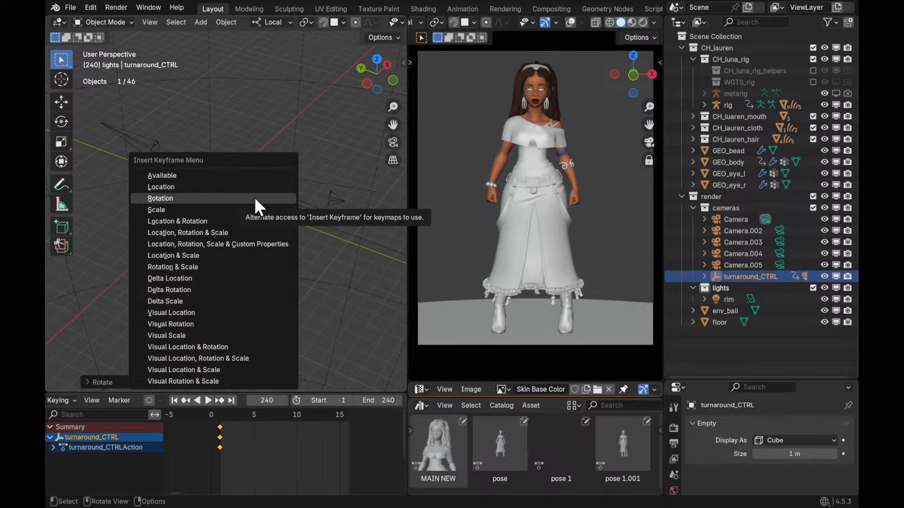
left_click(254, 197)
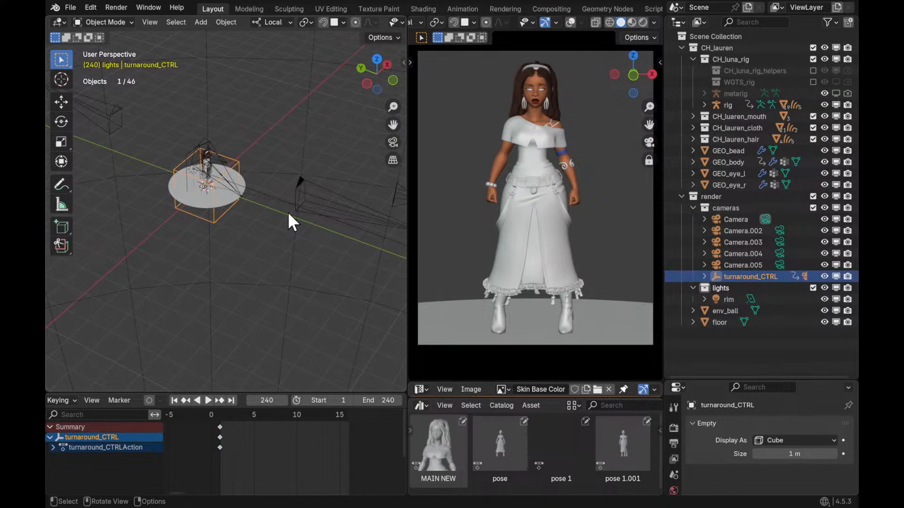
Play the turntable animation and make cam_turntable, the child of turnaround_CTRL, the active scene camera
key("space")
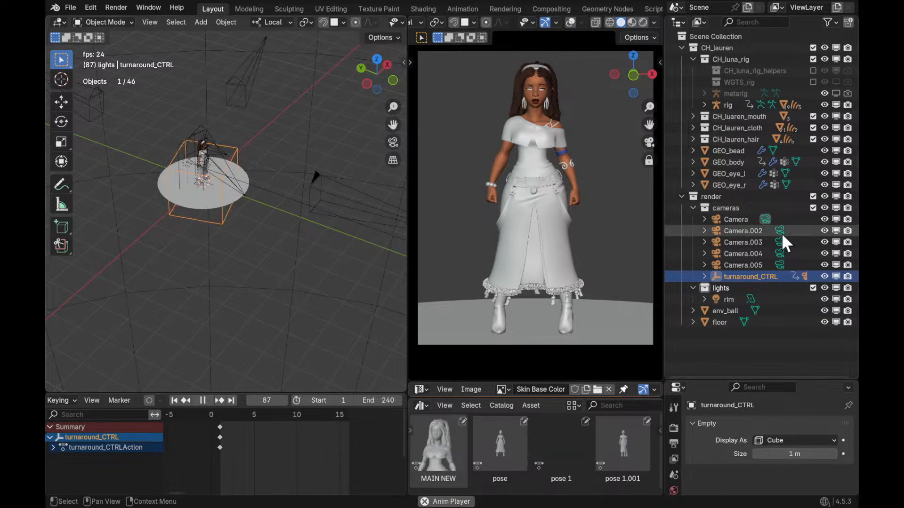
left_click(704, 276)
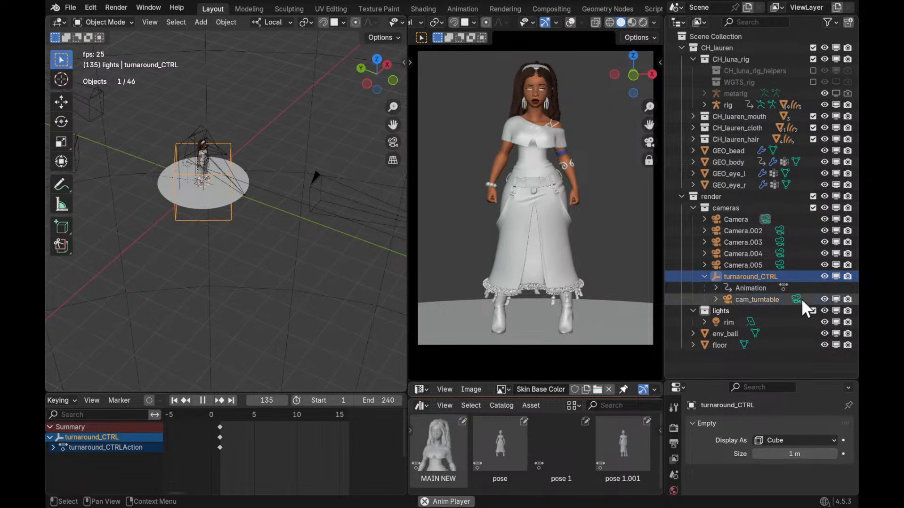
left_click(800, 299)
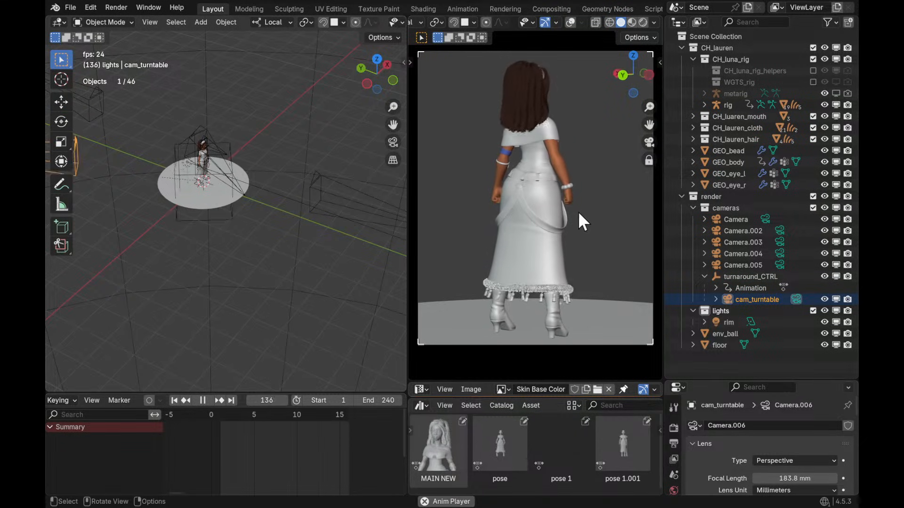
Switch the camera viewport to Rendered shading, exclude the CH_lauren_hair collection, and stop the playback
key("z")
left_click(639, 159)
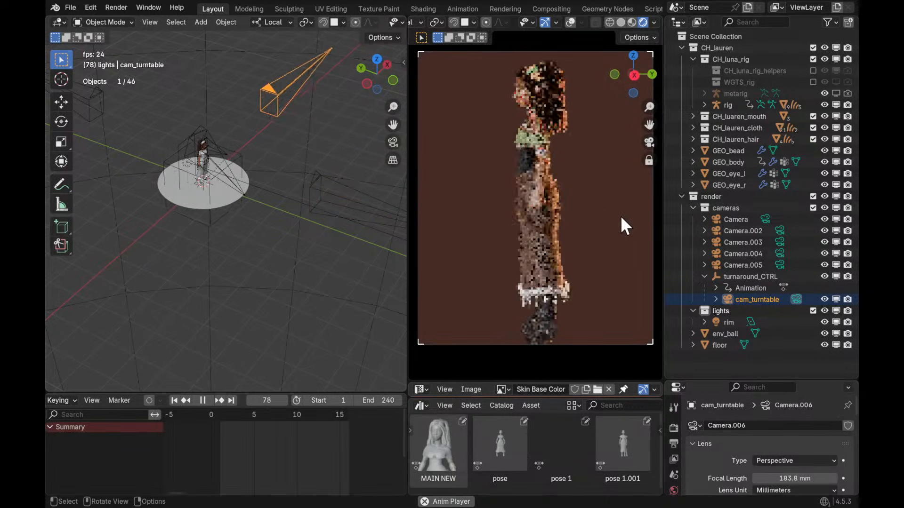
left_click(813, 139)
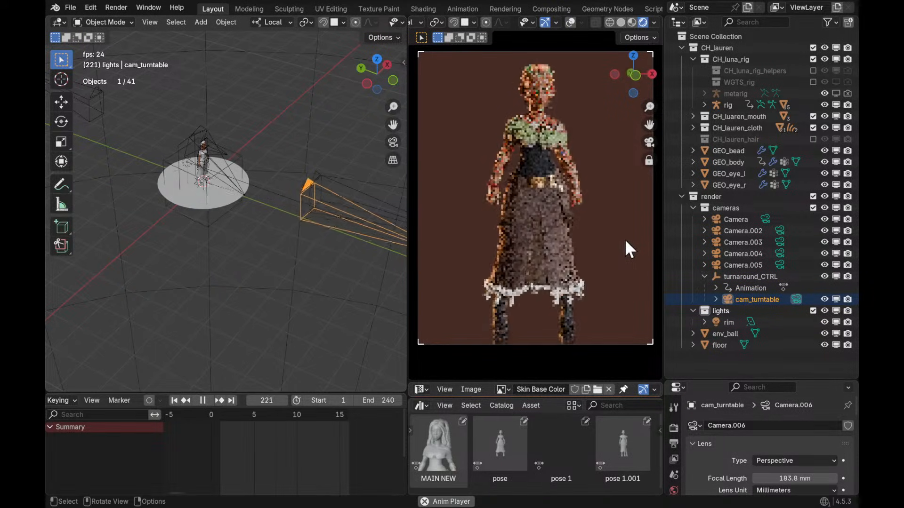
key("space")
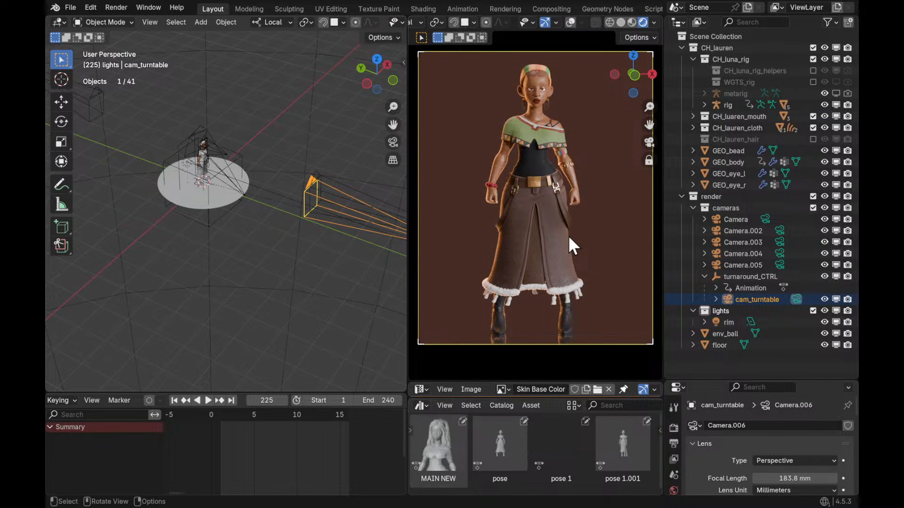
Parent the rim light to the turnaround_CTRL empty using the Object option
middle_click_drag(348, 257, 325, 214)
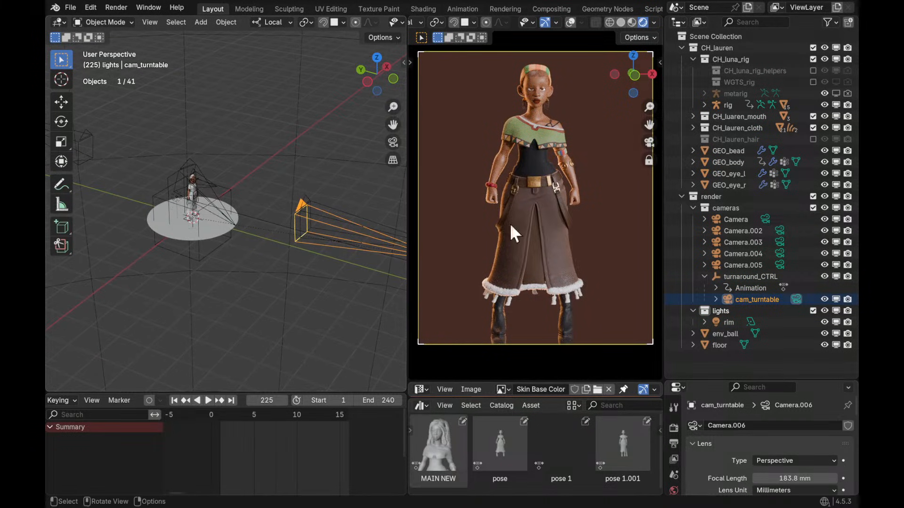
left_click(729, 322)
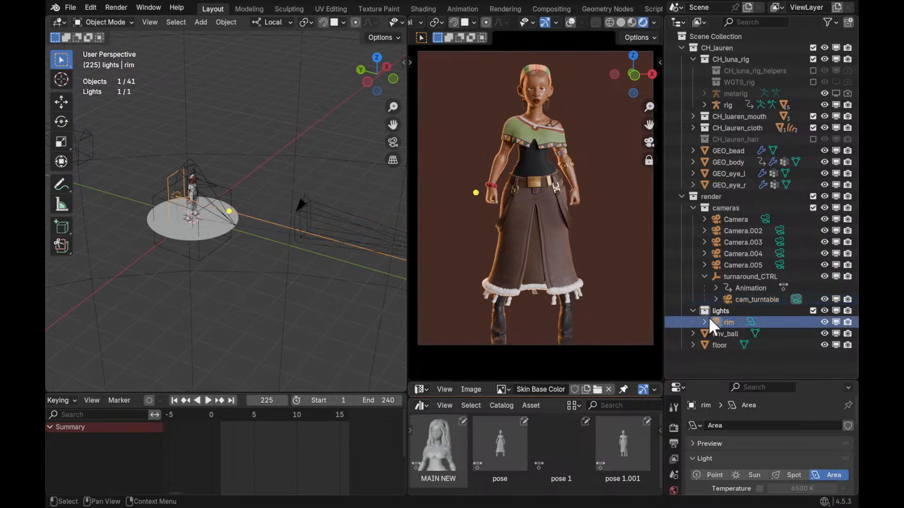
scroll(265, 241, "up", 5)
middle_click_drag(264, 226, 313, 207)
scroll(318, 242, "down", 3)
middle_click_drag(317, 242, 304, 211)
scroll(301, 222, "up", 3)
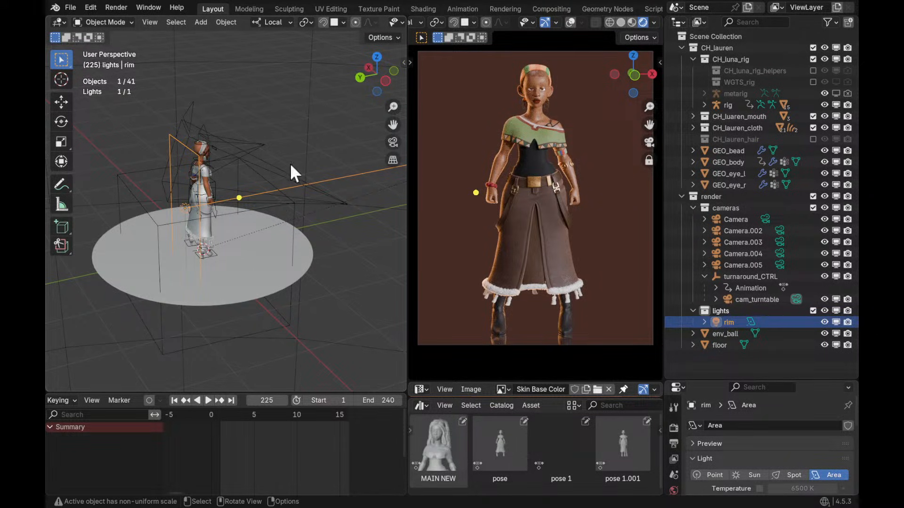
left_click(276, 178, "shift")
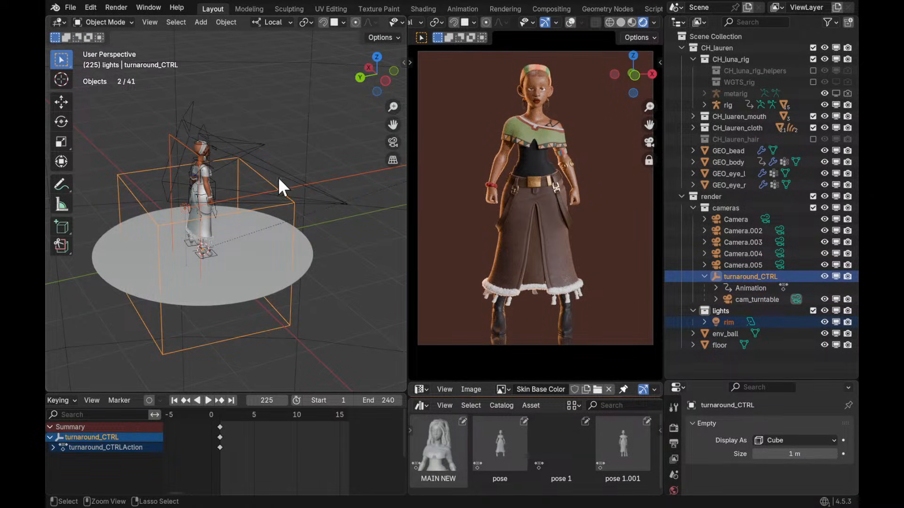
key("ctrl+p")
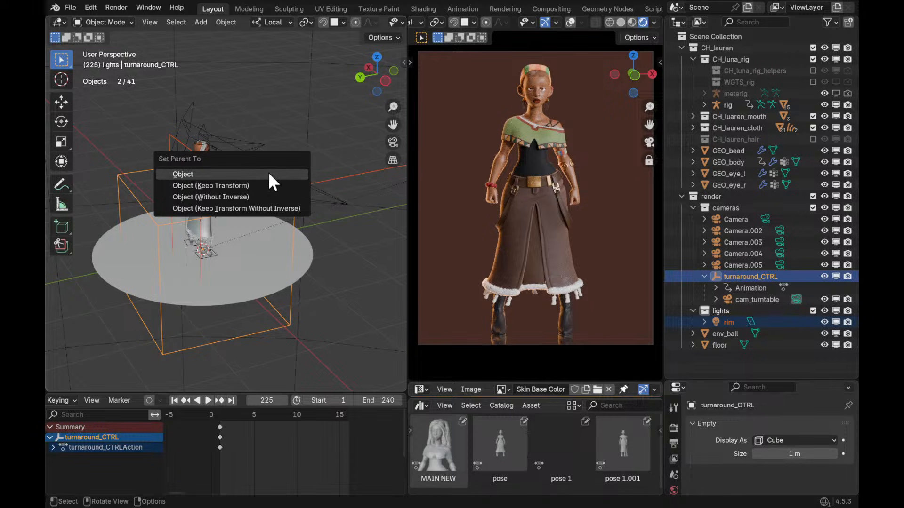
left_click(270, 174)
Play the turntable to check the rim light's motion around the character, then return to frame 1
key("space")
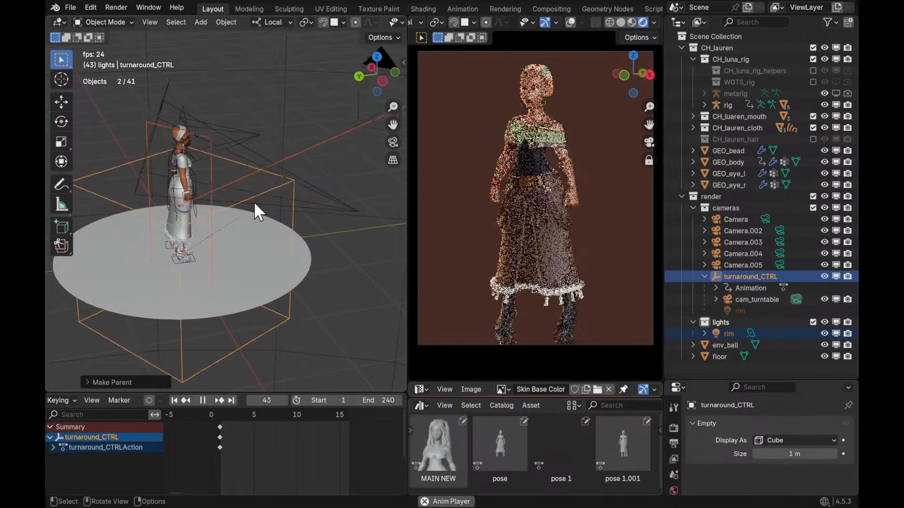
key("space")
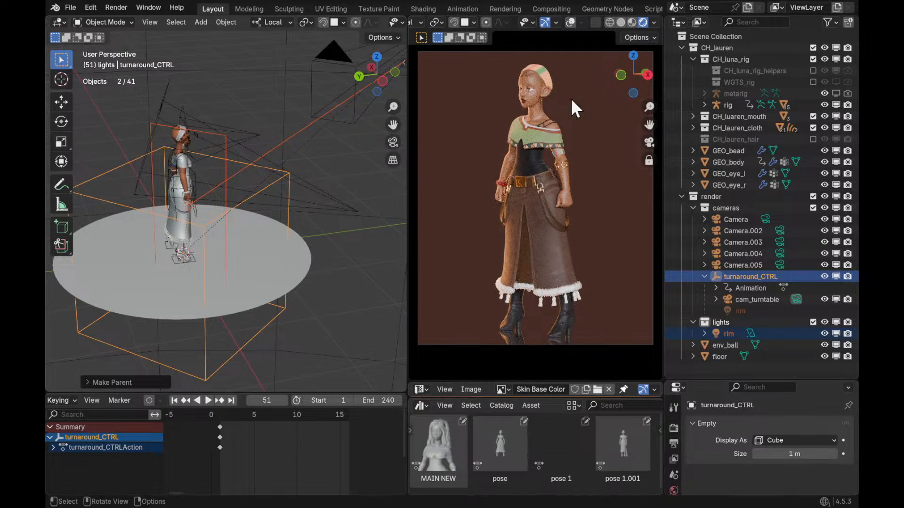
key("space")
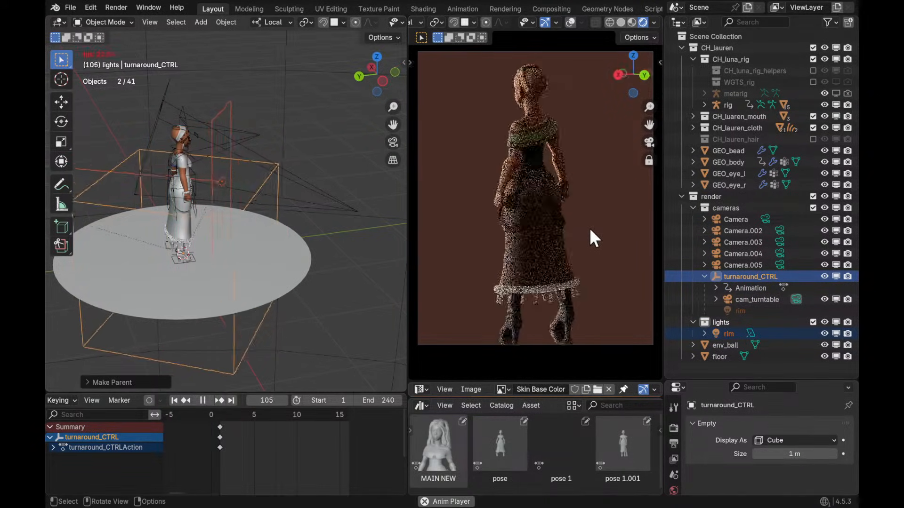
key("space")
key("shift+Left")
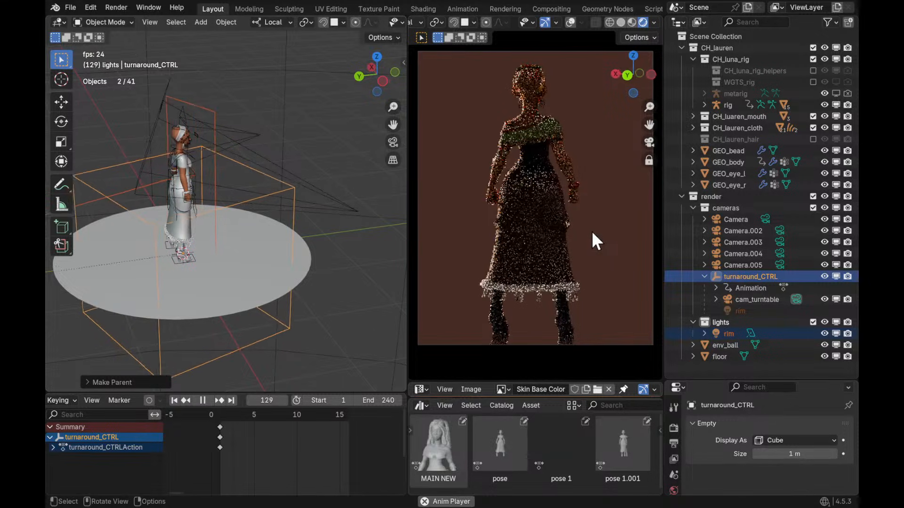
Inspect the character's face and upper body up close and turn off the wireframe display
middle_click_drag(381, 238, 268, 255)
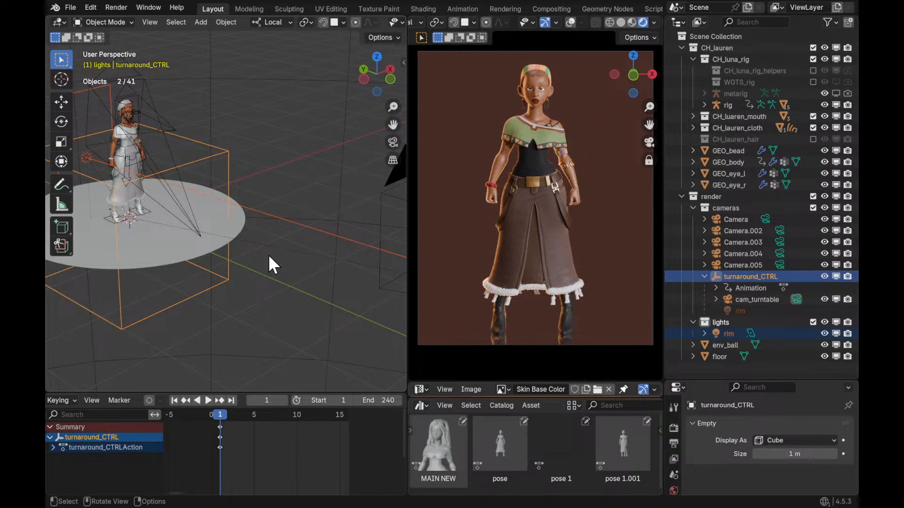
scroll(273, 192, "up", 10)
middle_click_drag(311, 205, 317, 230, "shift")
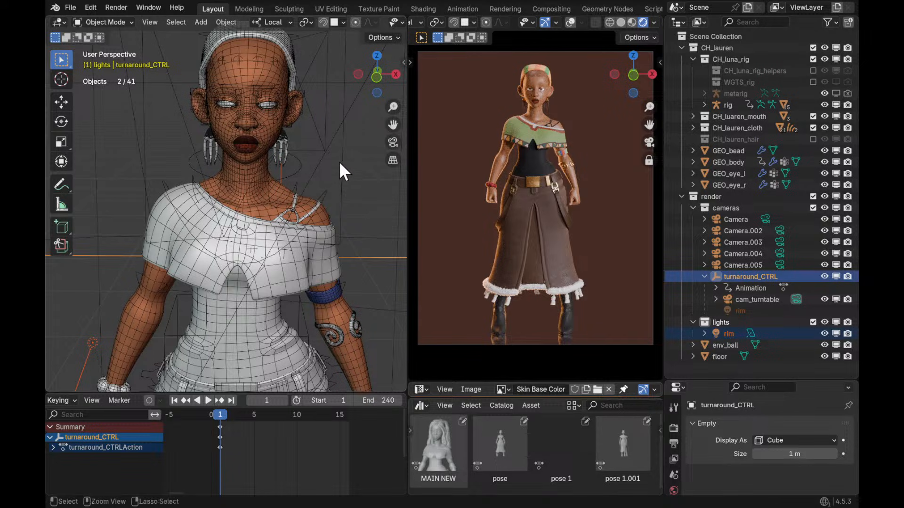
middle_click_drag(339, 163, 343, 187, "ctrl")
key("alt+w")
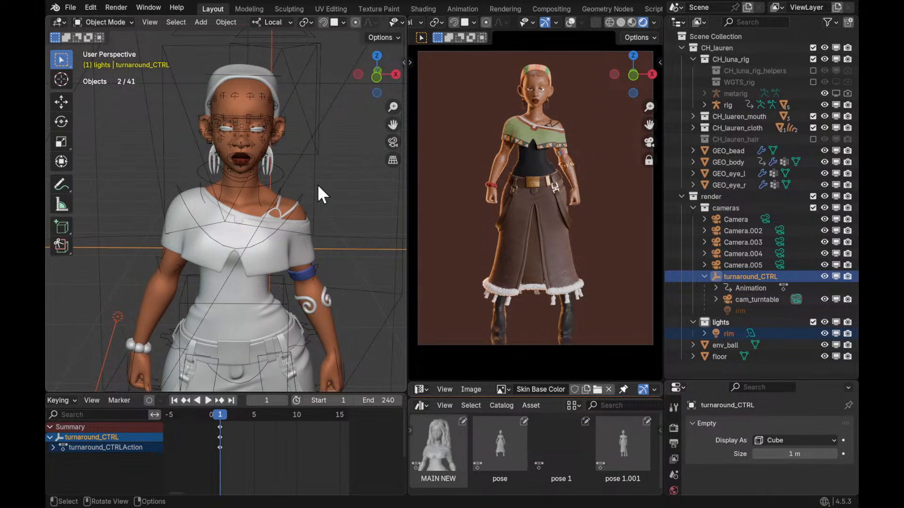
scroll(355, 165, "up", 2)
middle_click_drag(355, 165, 334, 184, "shift")
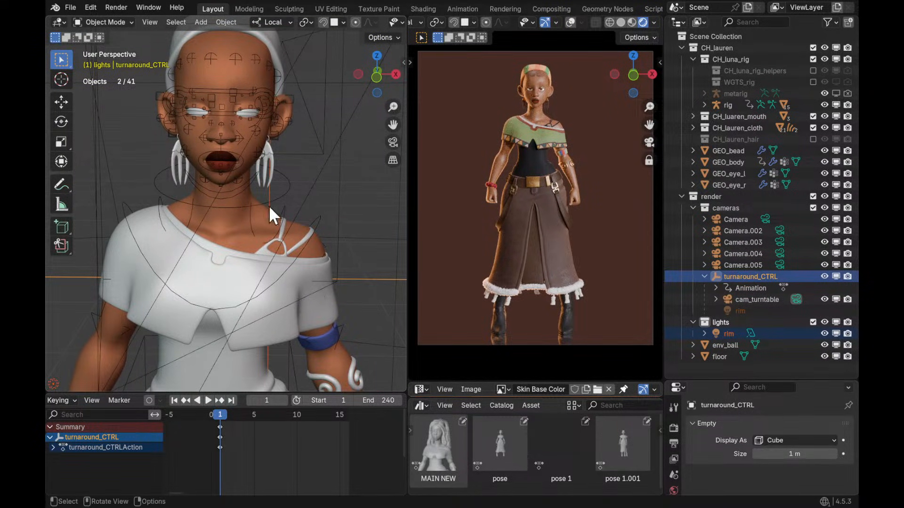
Examine the character from the front, select the GEO_top garment, and briefly preview the turntable from frame 1
scroll(330, 164, "down", 2)
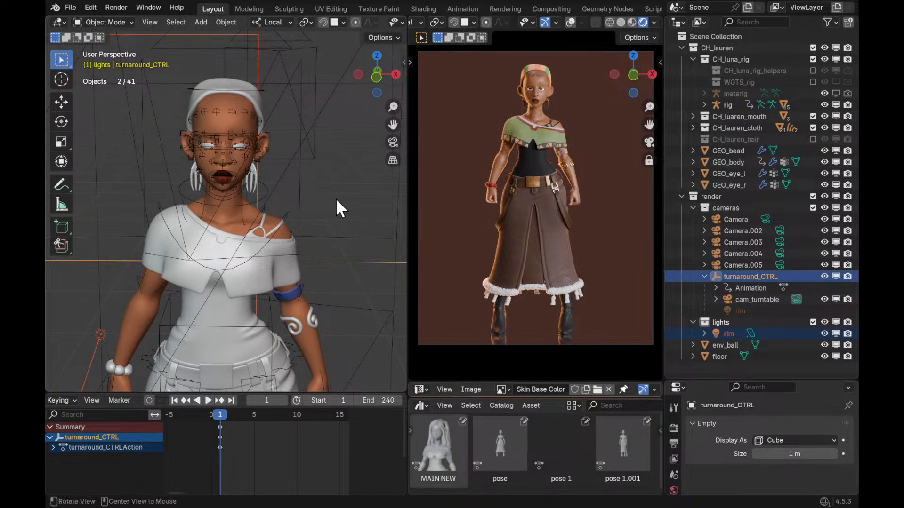
scroll(329, 207, "down", 3)
scroll(324, 185, "up", 4)
scroll(332, 202, "up", 2)
middle_click_drag(333, 201, 308, 243)
scroll(301, 193, "up", 2)
left_click(284, 193)
middle_click_drag(311, 165, 278, 183, "ctrl")
middle_click_drag(271, 214, 315, 219)
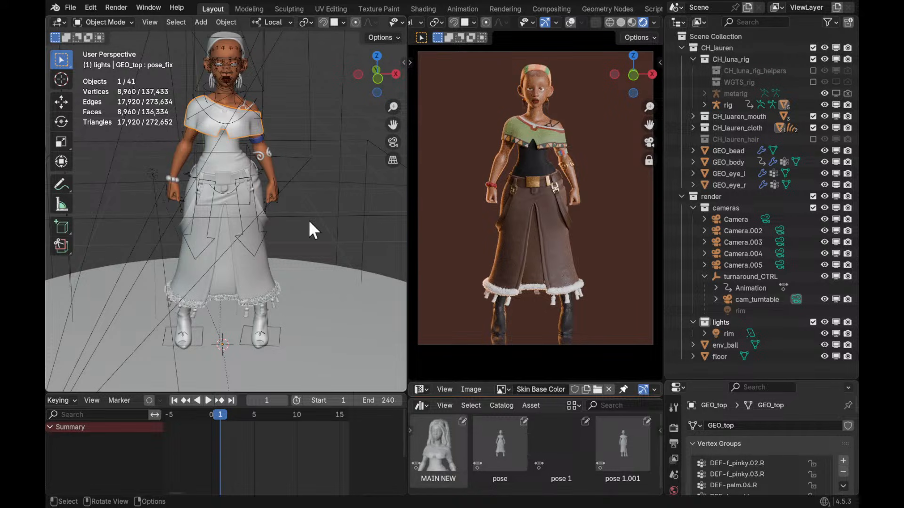
key("space")
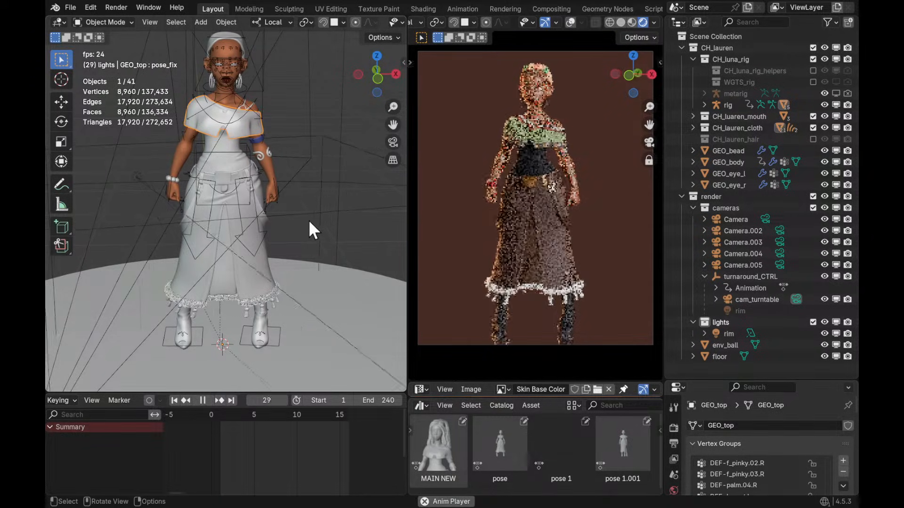
key("Escape")
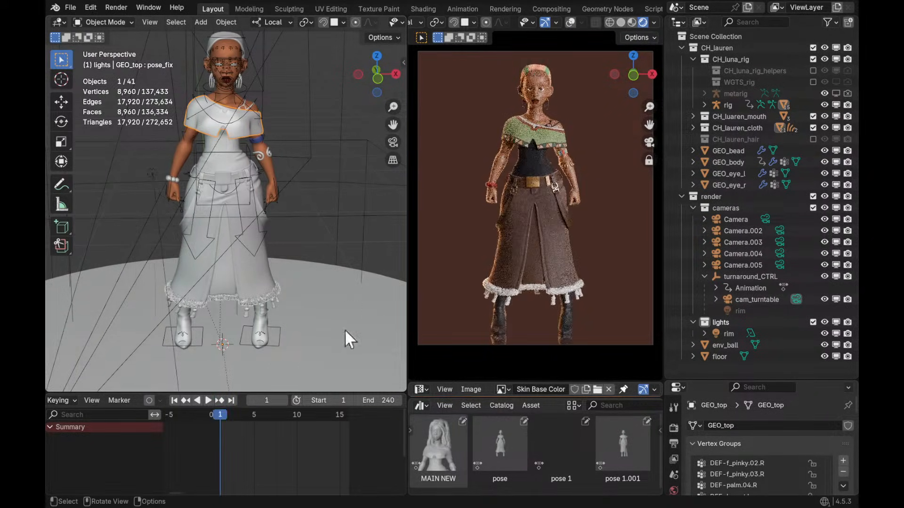
Enlarge the timeline area and move all turnaround_CTRL keyframes 5 frames later so the rotation starts at frame 6
left_click_drag(357, 393, 354, 339)
scroll(348, 171, "down", 3)
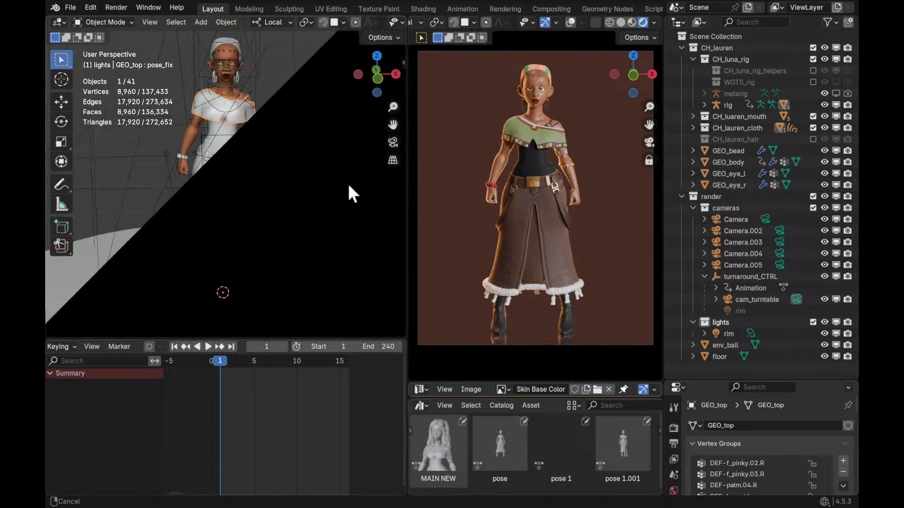
left_click(329, 153)
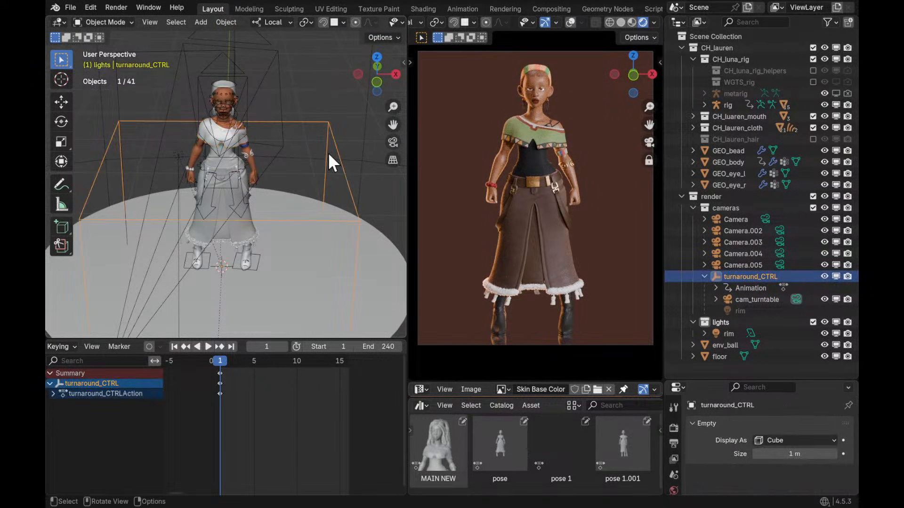
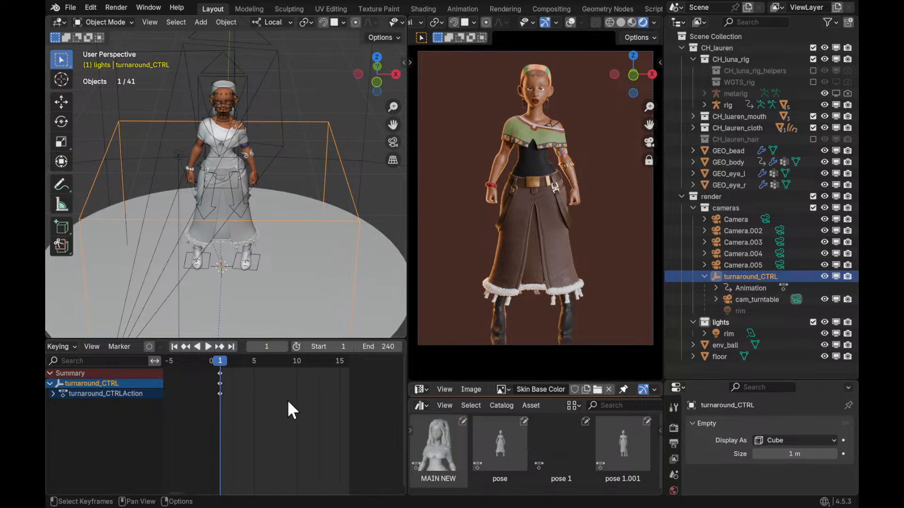
middle_click_drag(298, 391, 292, 415, "ctrl")
key("a")
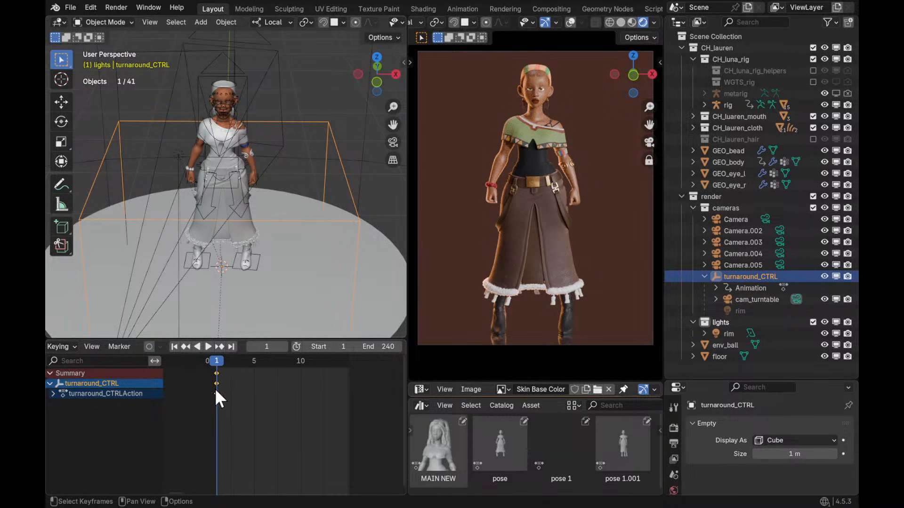
key("g")
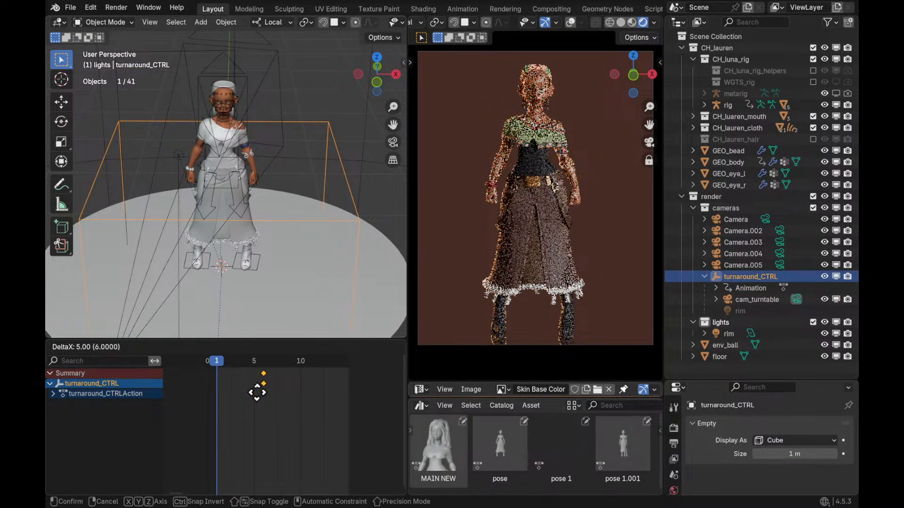
left_click(261, 391)
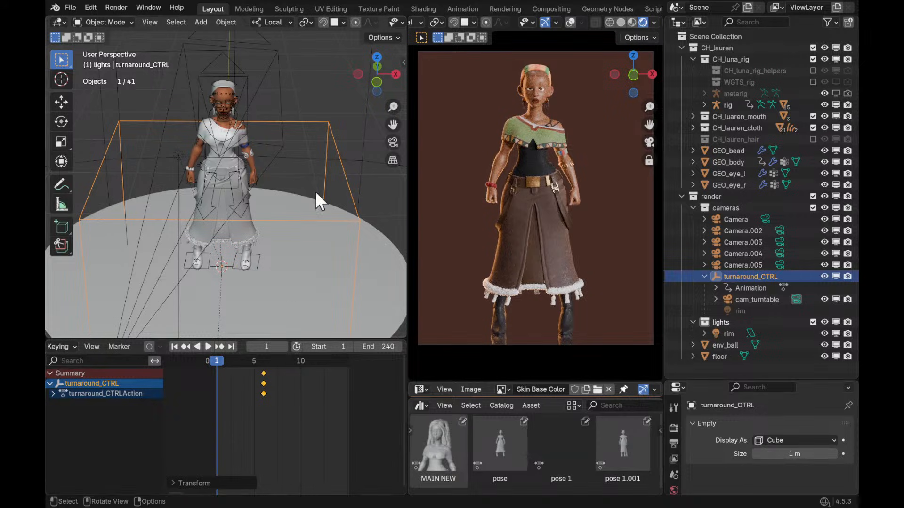
Make Camera the active scene camera and bind it to a timeline marker at frame 1
left_click(242, 275)
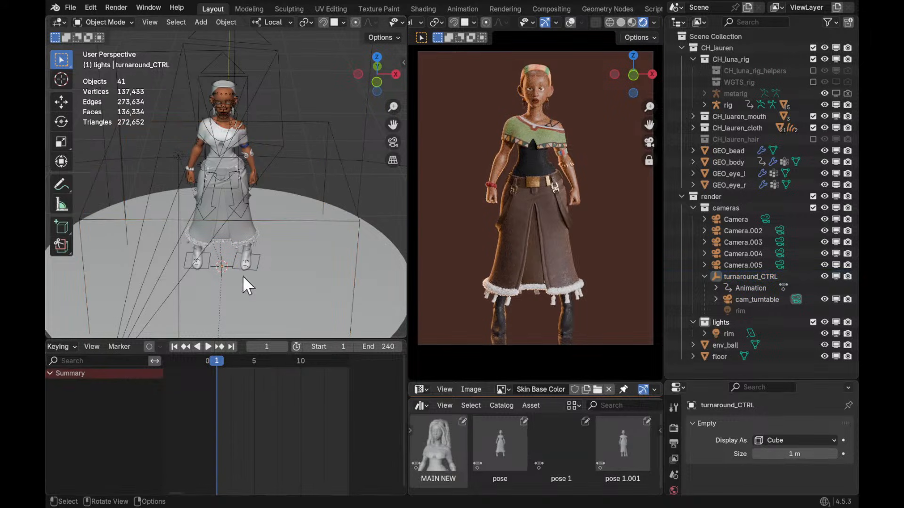
left_click(764, 222)
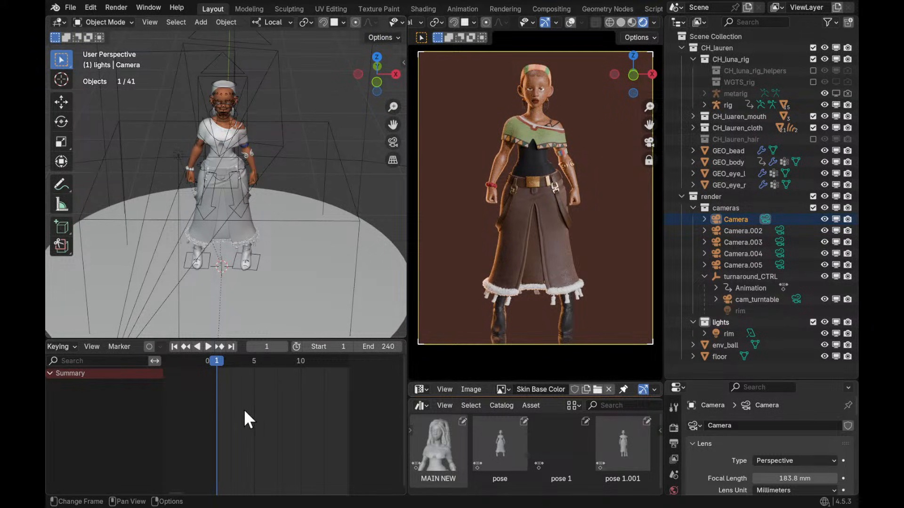
key("ctrl+b")
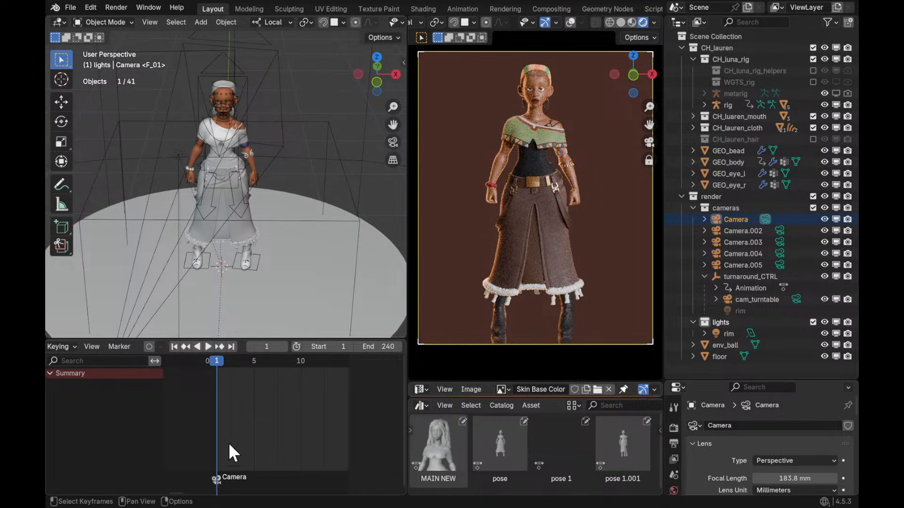
Make Camera.002 the active scene camera and bind it to a timeline marker at frame 2
key("Right")
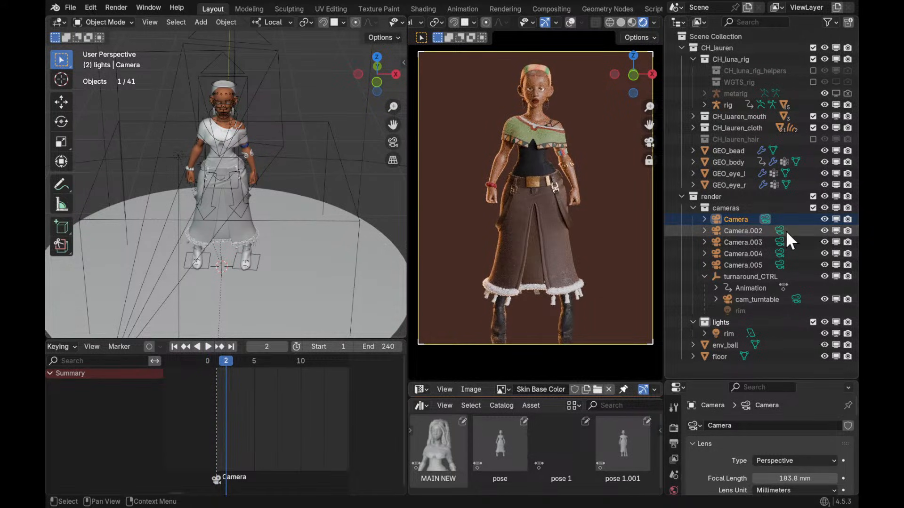
left_click(780, 231)
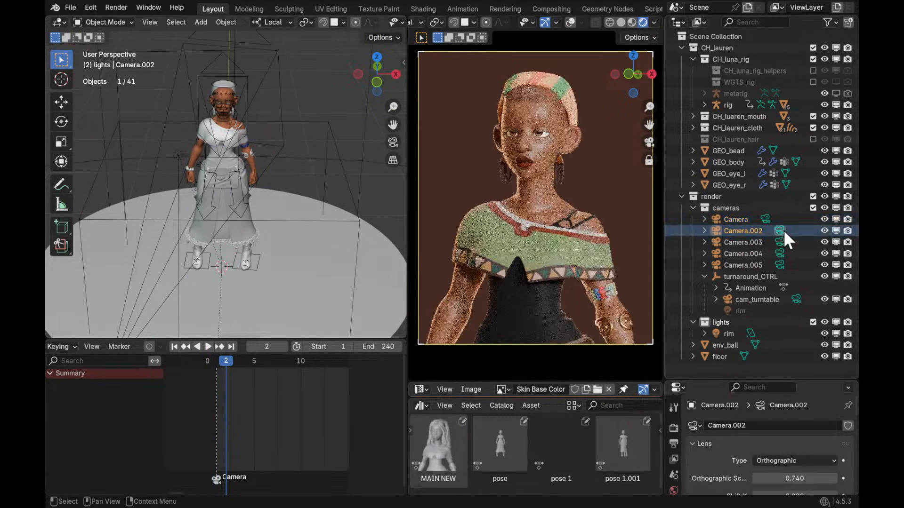
key("ctrl+b")
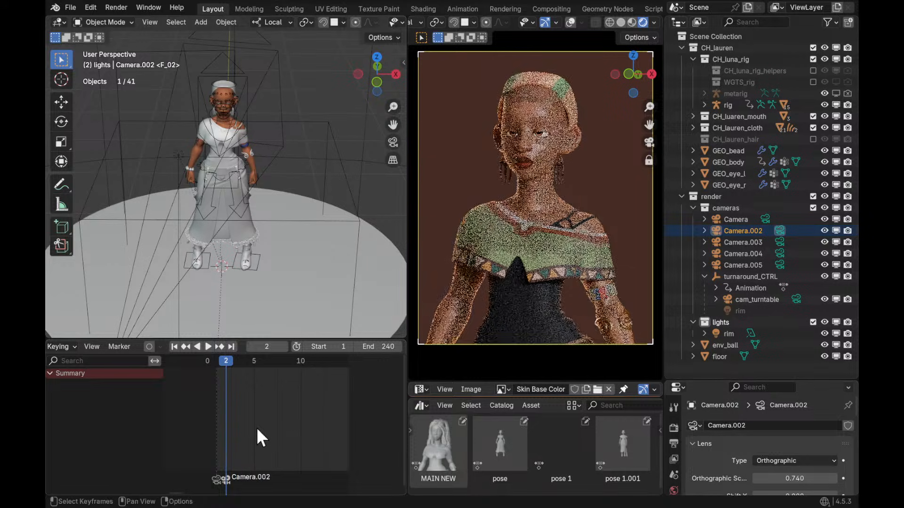
Turn on the Screencast Keys display and repeat the marker binding of Camera.002 at frame 2
key("n")
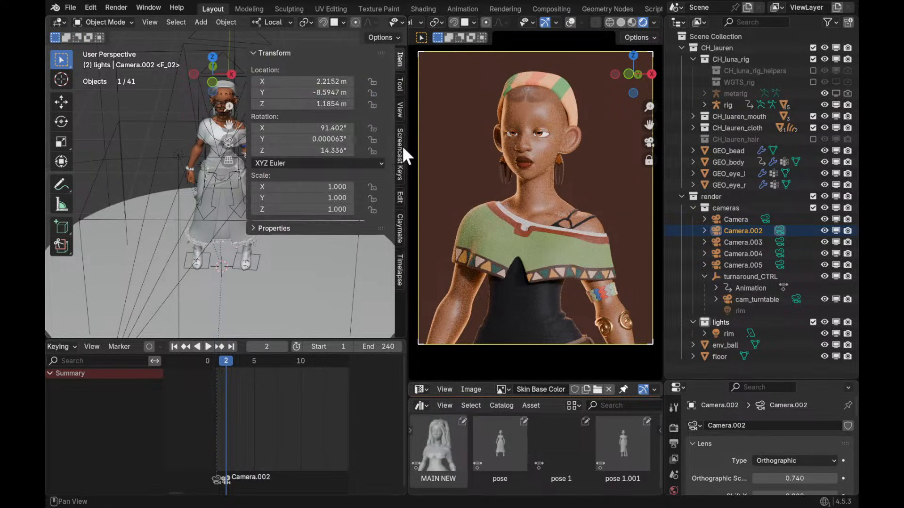
left_click(400, 151)
key("n")
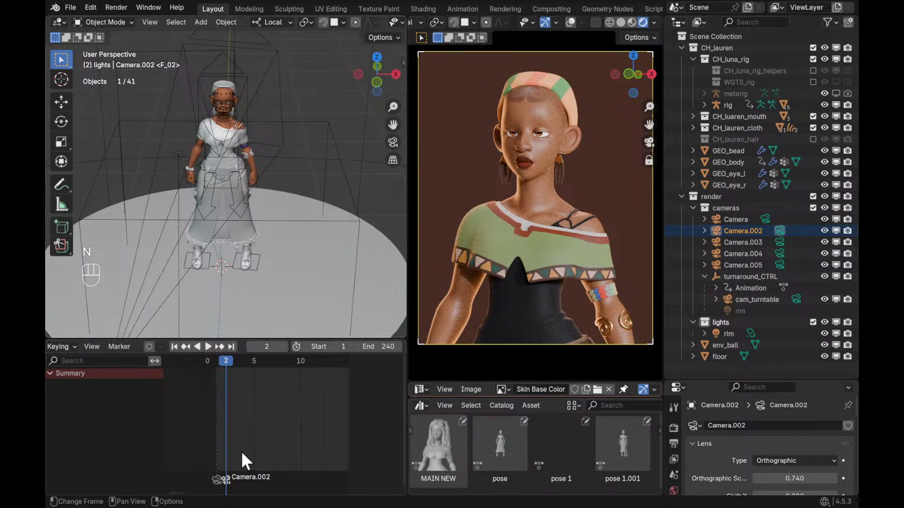
key("ctrl+b")
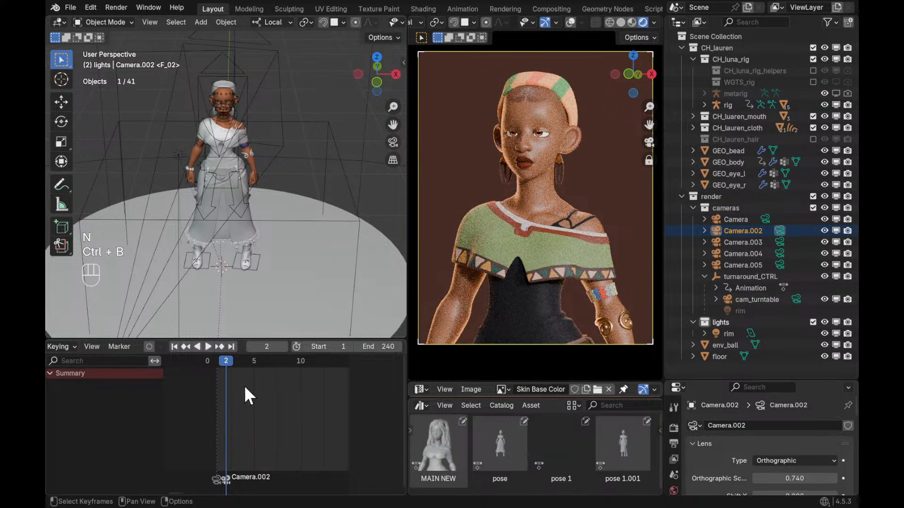
Make Camera.003 the active scene camera and bind it to a timeline marker at frame 3
key("Right")
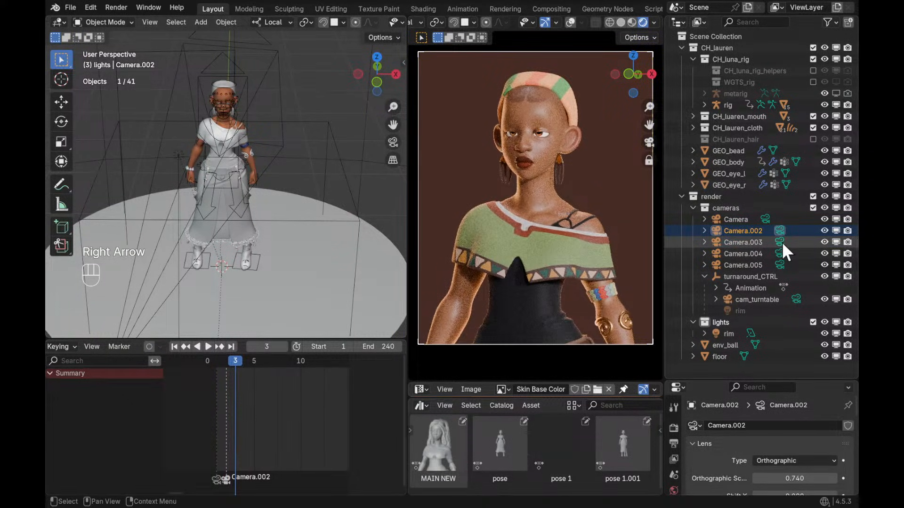
left_click(780, 242)
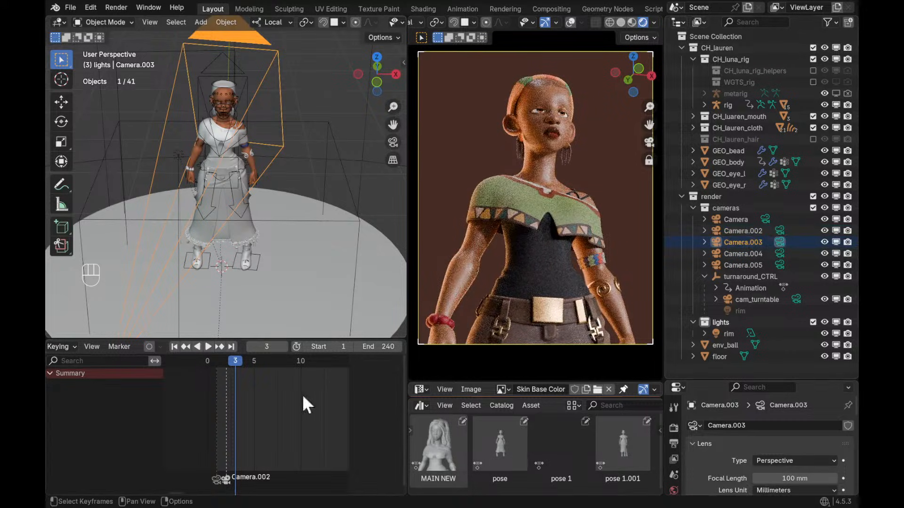
key("ctrl+b")
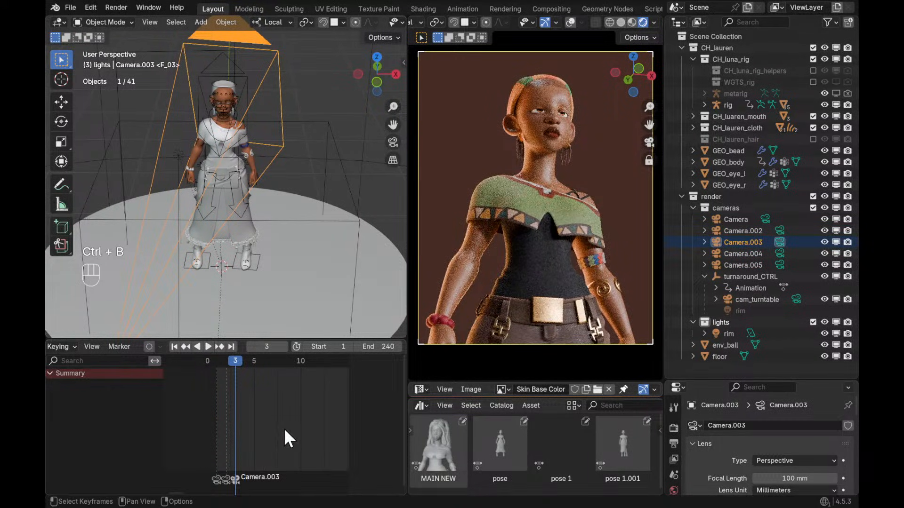
Make Camera.004 the active scene camera and bind it to a timeline marker at frame 4
key("Right")
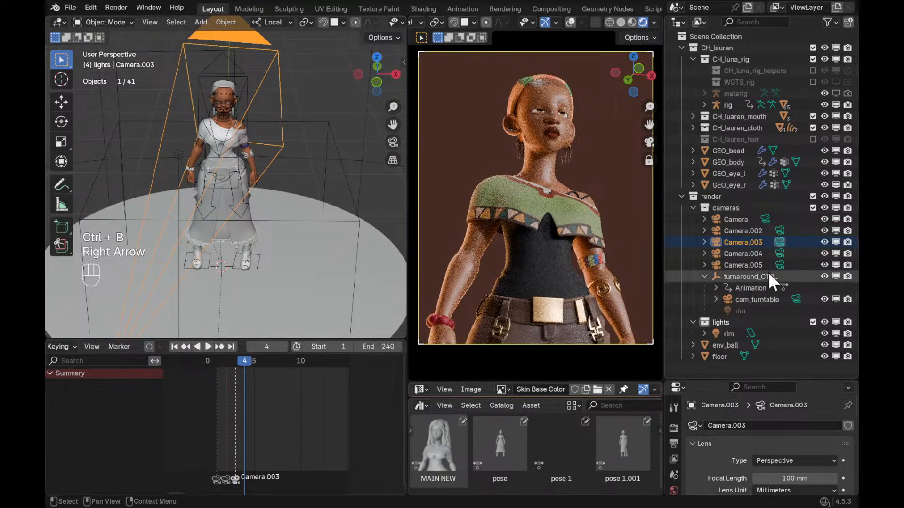
left_click(780, 254)
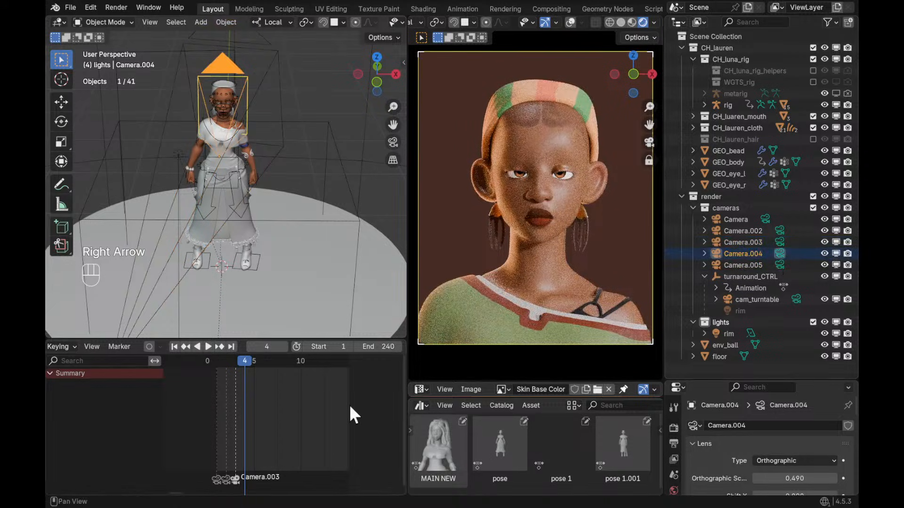
key("ctrl+b")
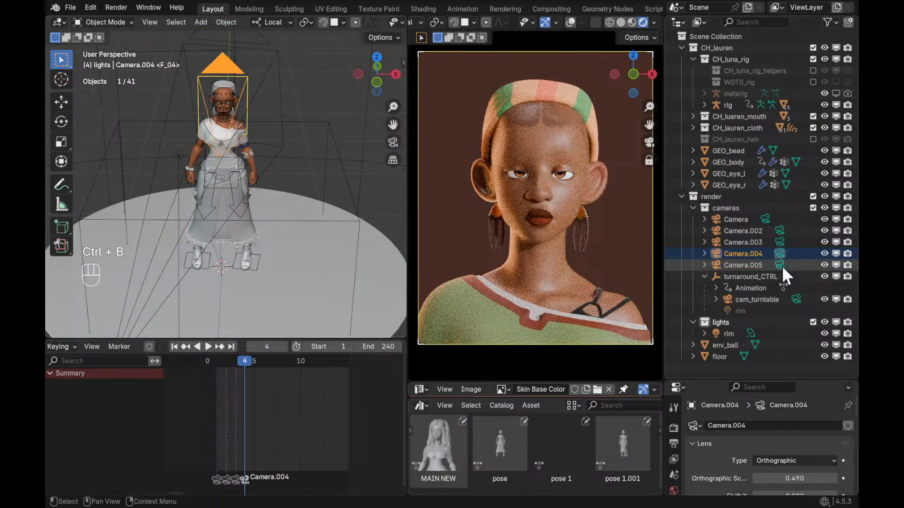
Make Camera.005 the active scene camera and bind it to a timeline marker at frame 5
key("Right")
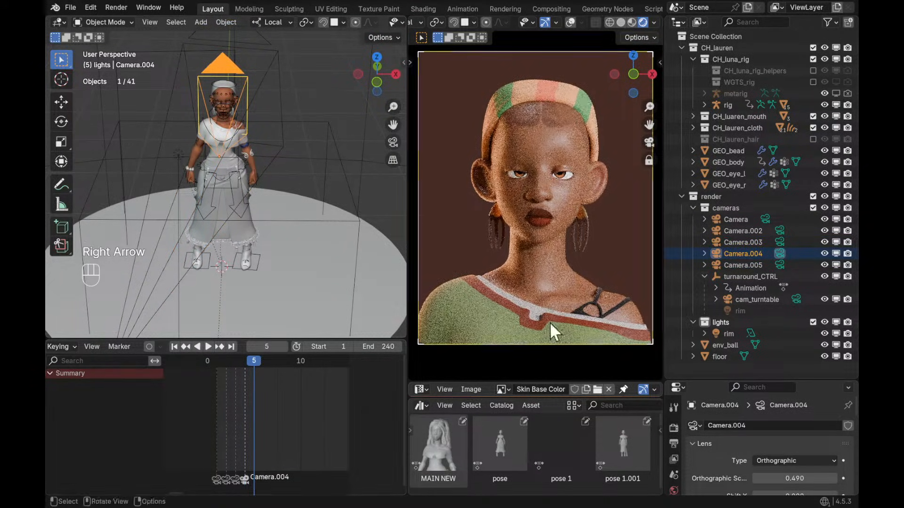
left_click(779, 266)
left_click(780, 265)
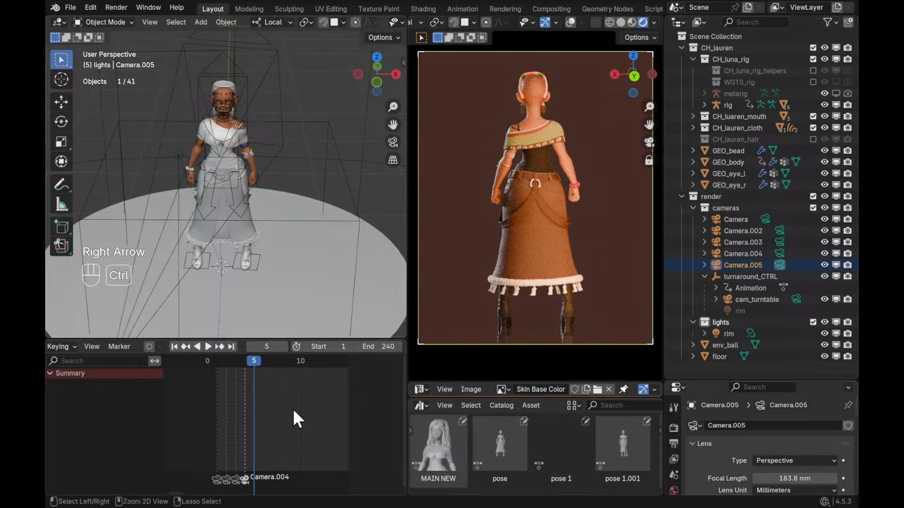
key("ctrl+b")
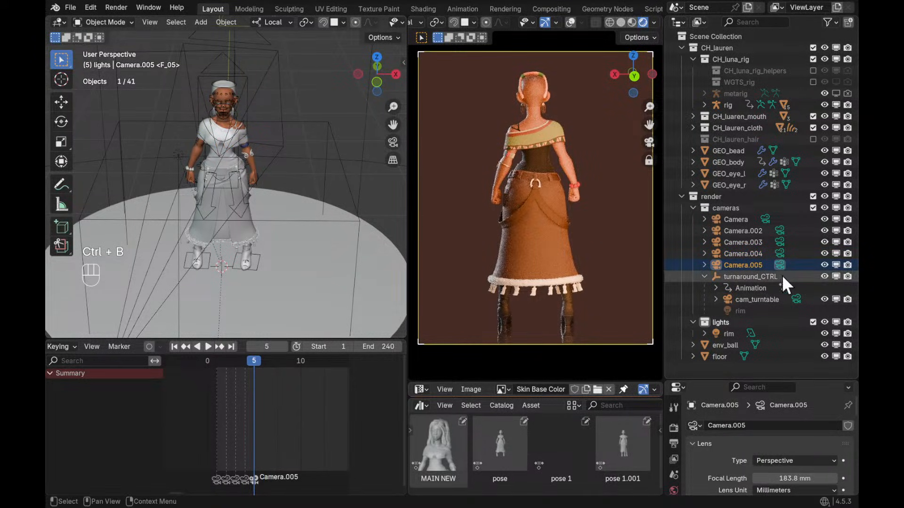
Make cam_turntable the active scene camera and bind it to a timeline marker at frame 6
key("Right")
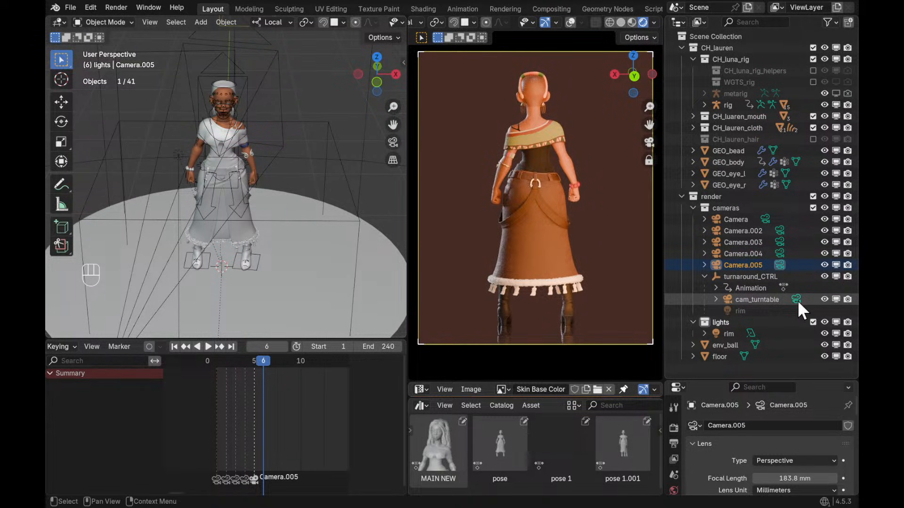
left_click(797, 300)
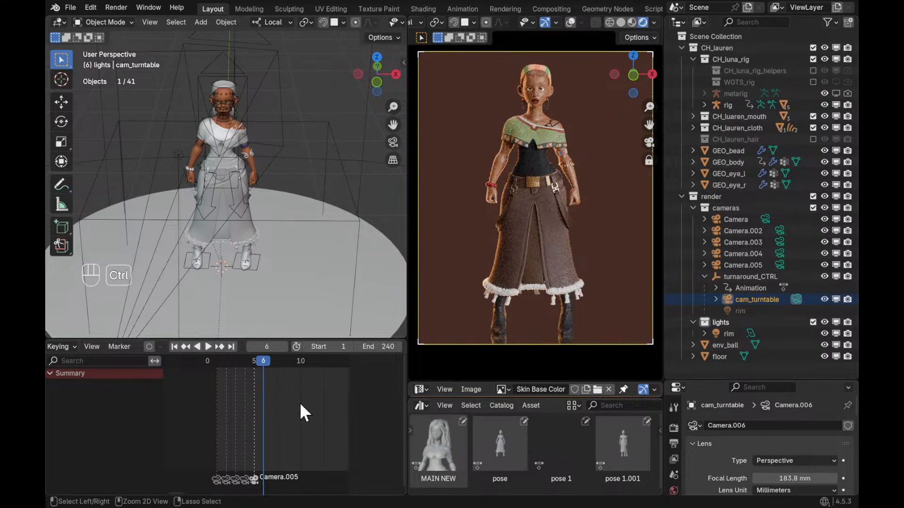
key("ctrl+b")
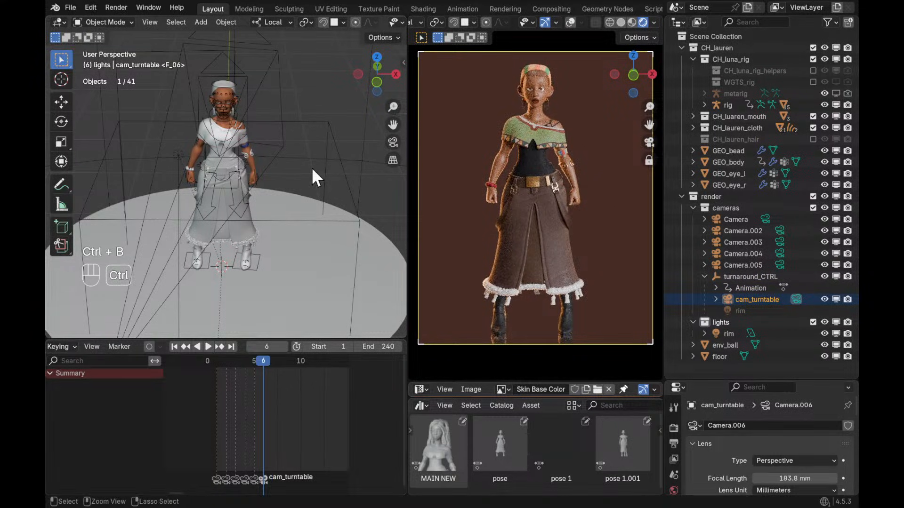
Select the turnaround_CTRL empty around the character and return the timeline to frame 1
scroll(295, 248, "down", 3)
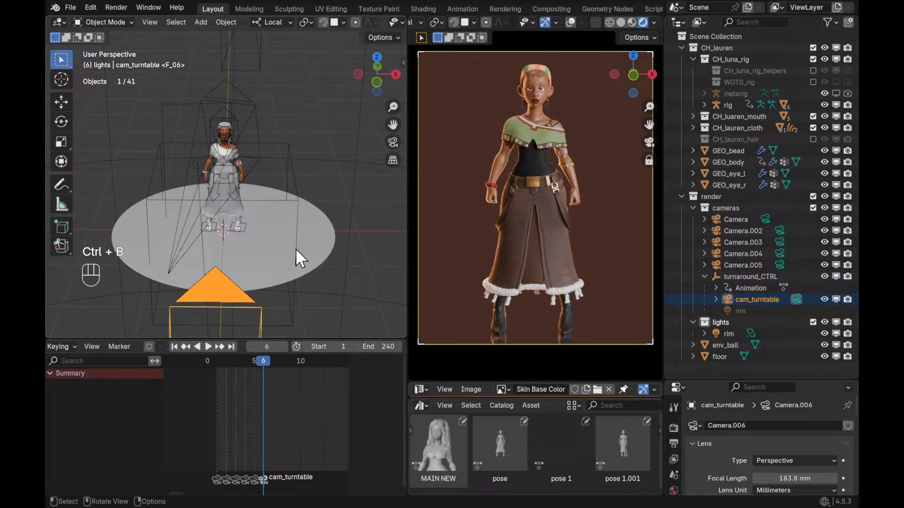
middle_click_drag(359, 291, 329, 301)
left_click(320, 183)
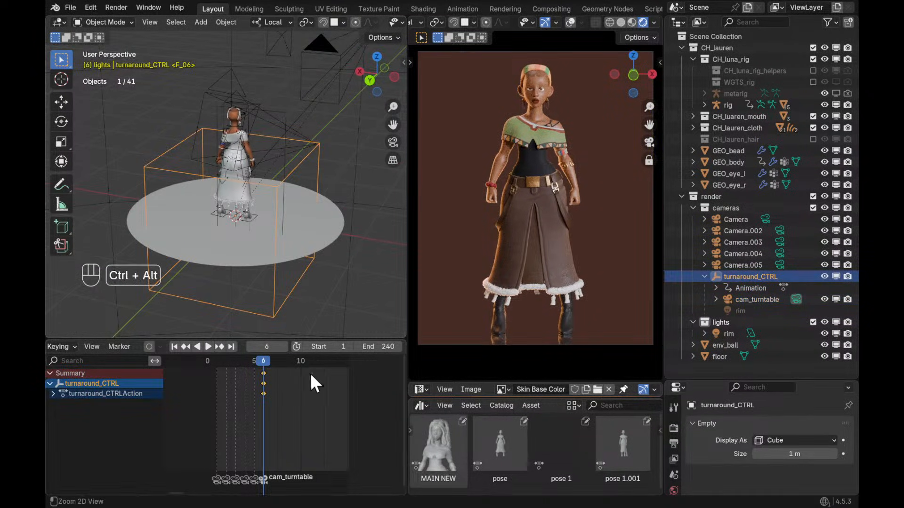
left_click_drag(258, 361, 217, 361)
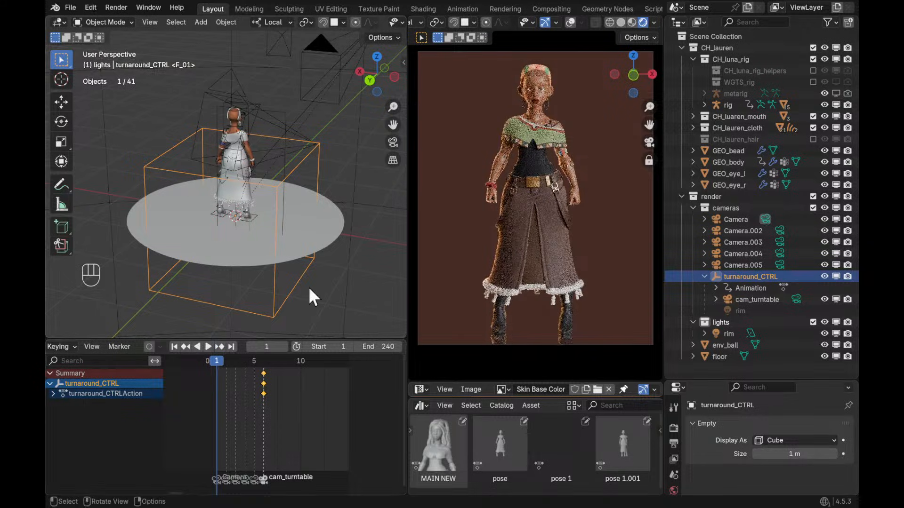
Hide the overlays in the perspective viewport and enable the CH_lauren_hair collection, keeping the camera viewport free of overlays
key("z")
left_click(332, 159)
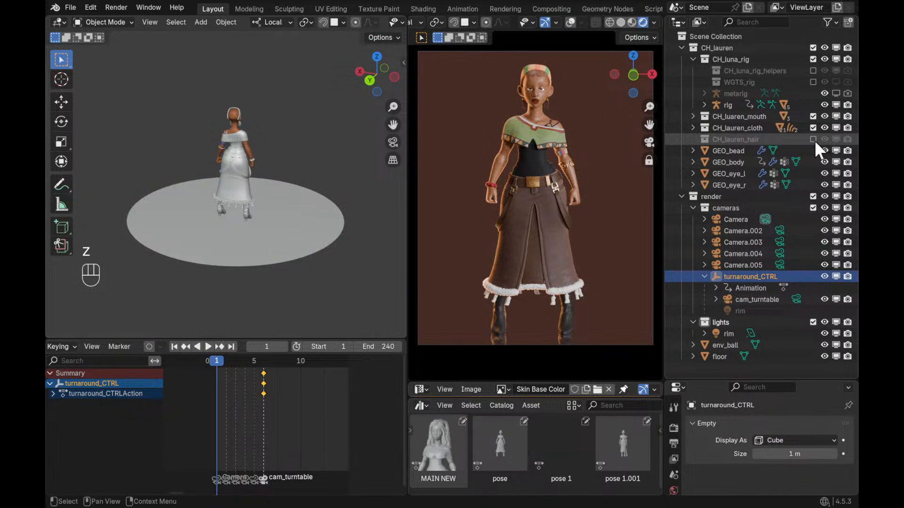
key("z")
left_click(593, 194)
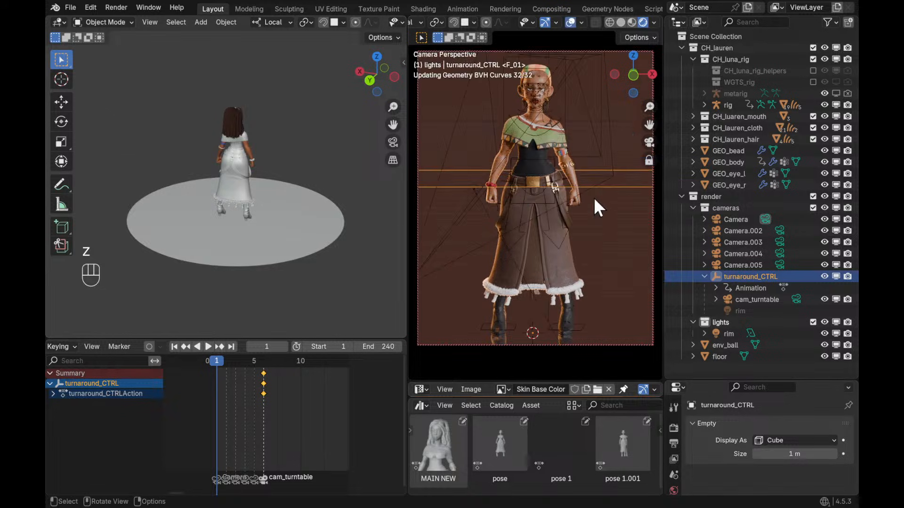
key("z")
left_click(602, 109)
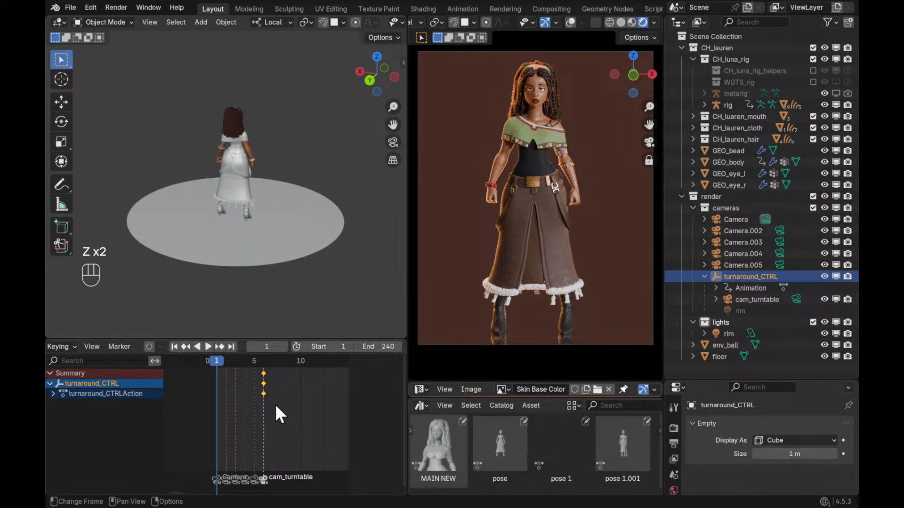
Step through frames 1 to 6 twice to check the view of each camera bound to a marker
key("Right")
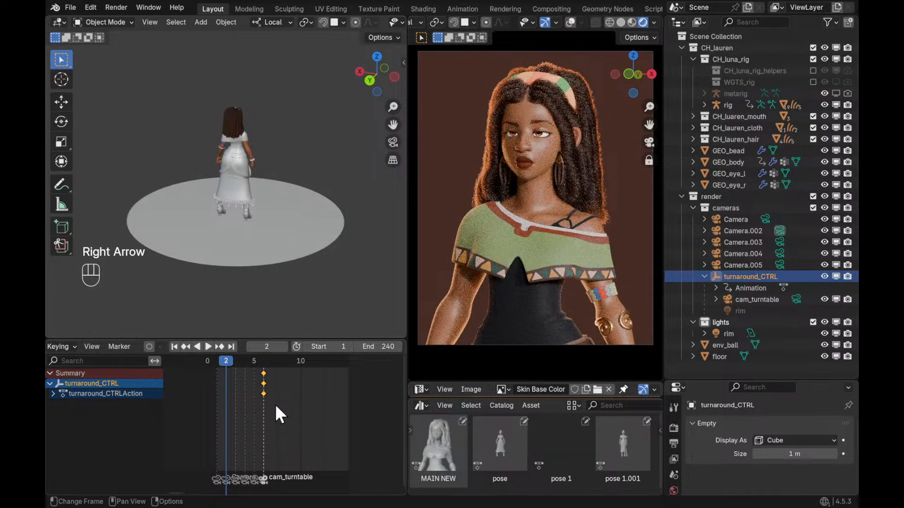
key("Right")
key("Right")
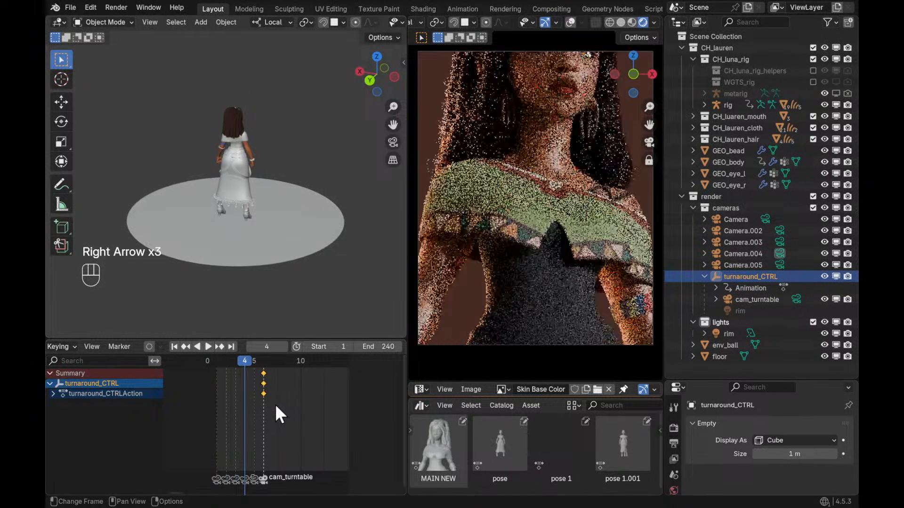
key("Right")
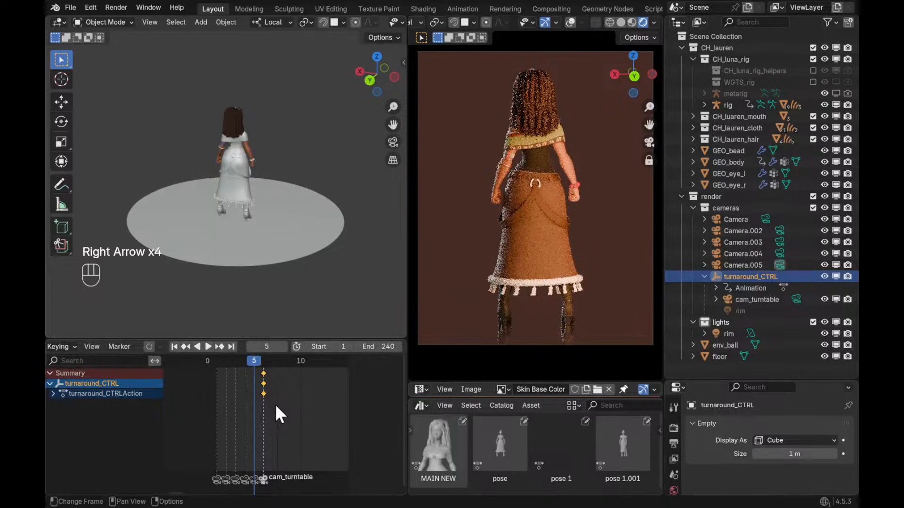
key("Right")
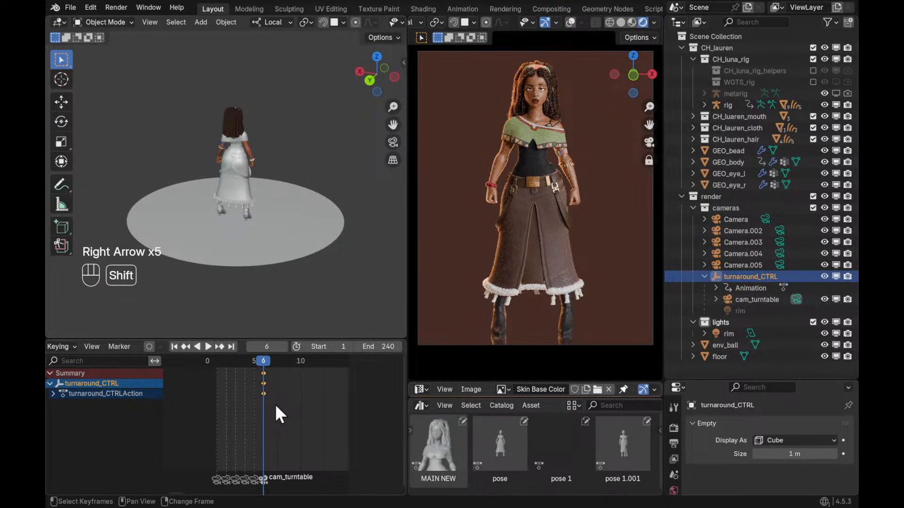
key("shift+Left")
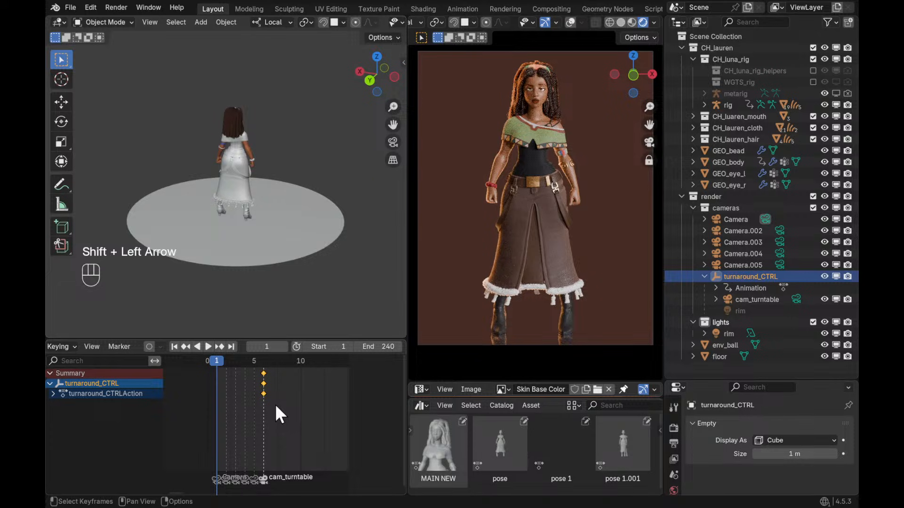
key("Right")
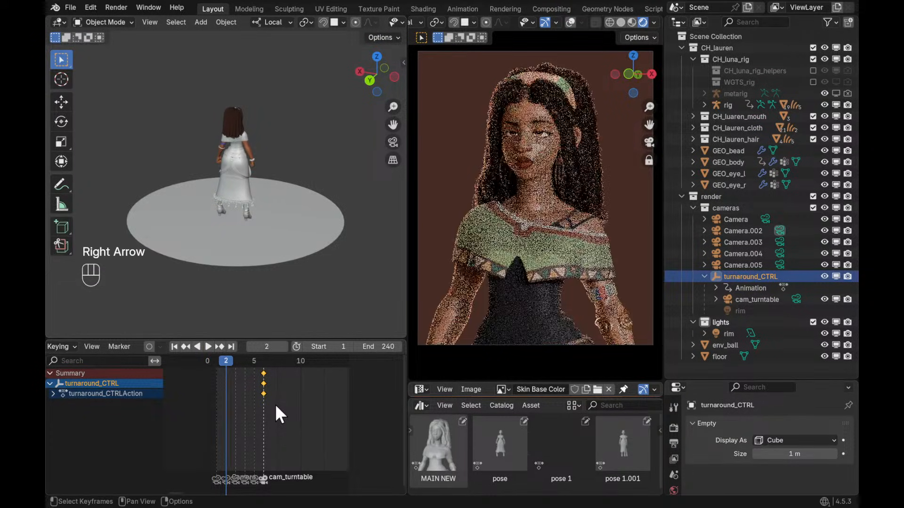
key("Right")
key("Right")
key("Right")
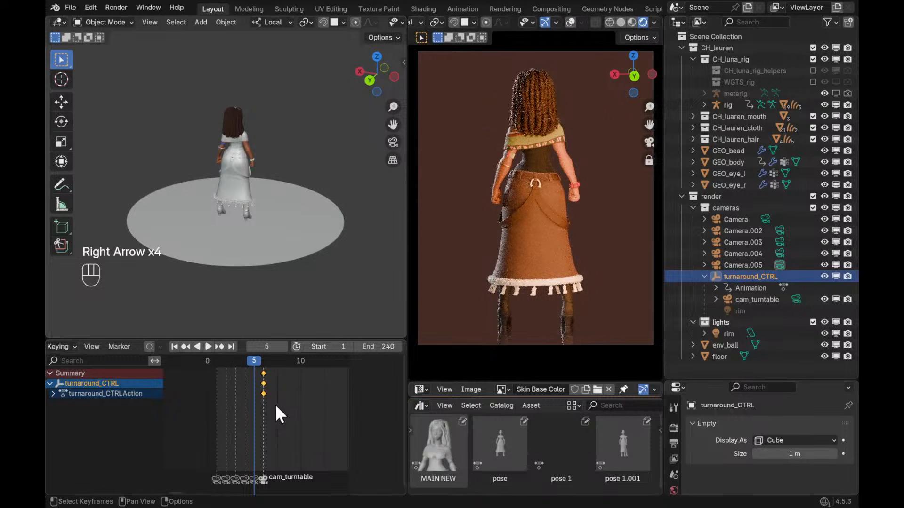
key("Right")
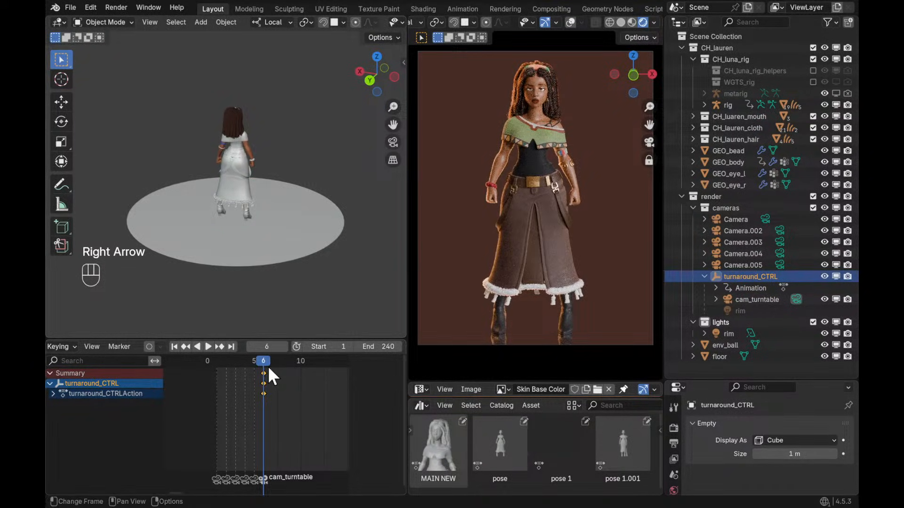
Move the timeline to the last turnaround_CTRL keyframe at frame 245 and set the scene's end frame to 245
middle_click_drag(316, 396, 222, 413, "alt")
middle_click_drag(321, 407, 211, 419, "alt")
middle_click_drag(330, 406, 212, 414, "alt")
middle_click_drag(330, 412, 198, 419, "alt")
mouse_move(315, 415)
middle_mouse_down("ctrl")
mouse_move(277, 463)
mouse_move(328, 401)
mouse_move(291, 405)
mouse_move(315, 371)
mouse_move(317, 393)
mouse_move(293, 404)
mouse_move(315, 373)
mouse_move(290, 408)
middle_mouse_up("ctrl")
left_click(296, 360)
left_click(284, 359, "ctrl")
left_click(391, 346)
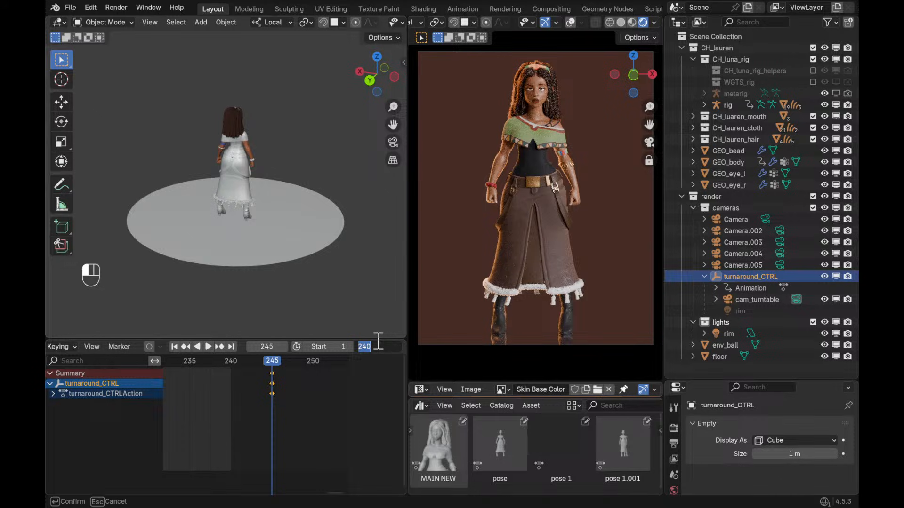
type("245")
key("Return")
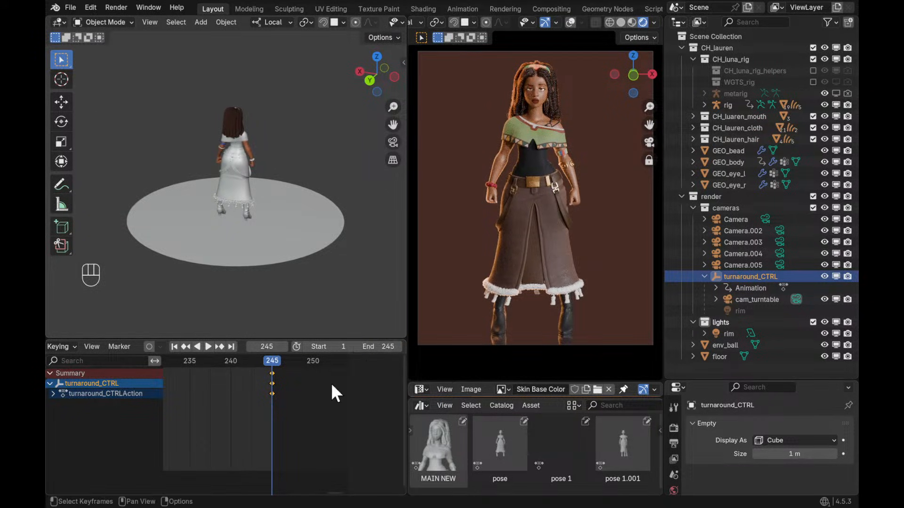
Set the scene's start frame to 6 so playback covers only the turntable range
mouse_move(347, 389)
middle_mouse_down("ctrl+alt")
mouse_move(305, 422)
mouse_move(302, 395)
mouse_move(289, 428)
mouse_move(274, 408)
mouse_move(294, 411)
mouse_move(285, 398)
middle_mouse_up("ctrl+alt")
left_click(332, 347)
key("Return")
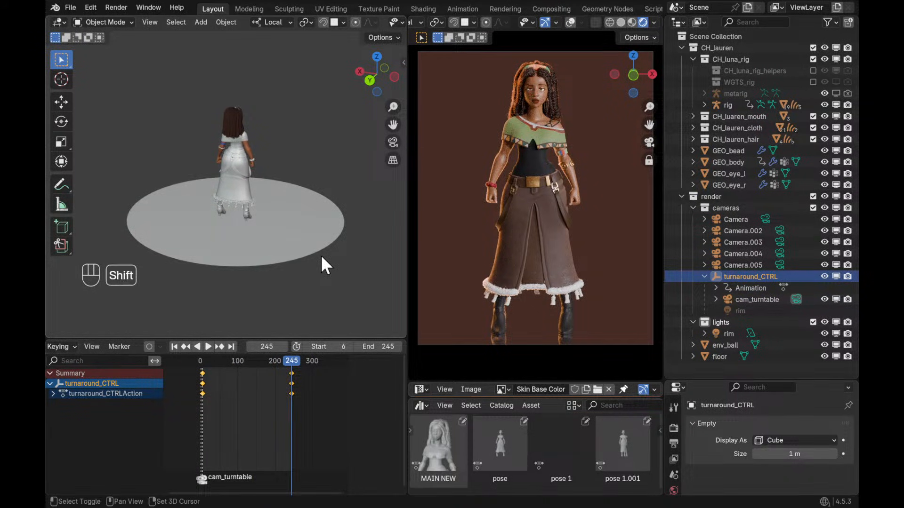
Play the turntable animation from its start frame, stop at frame 240 and set the camera viewport to Solid shading
key("shift+Left")
key("space")
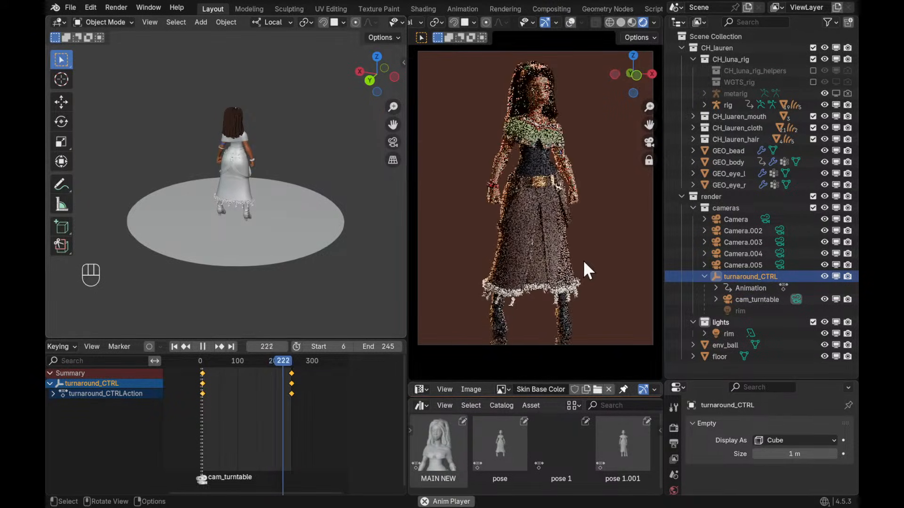
key("space")
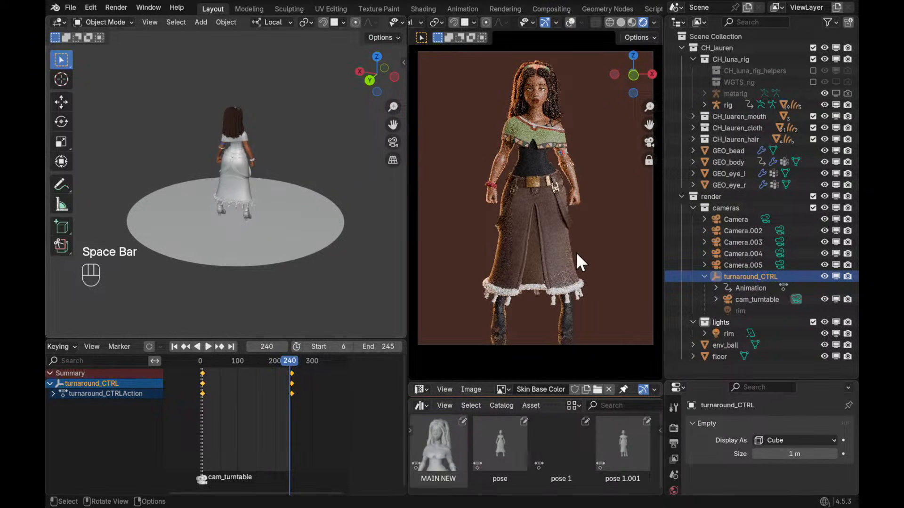
key("z")
left_click(643, 246)
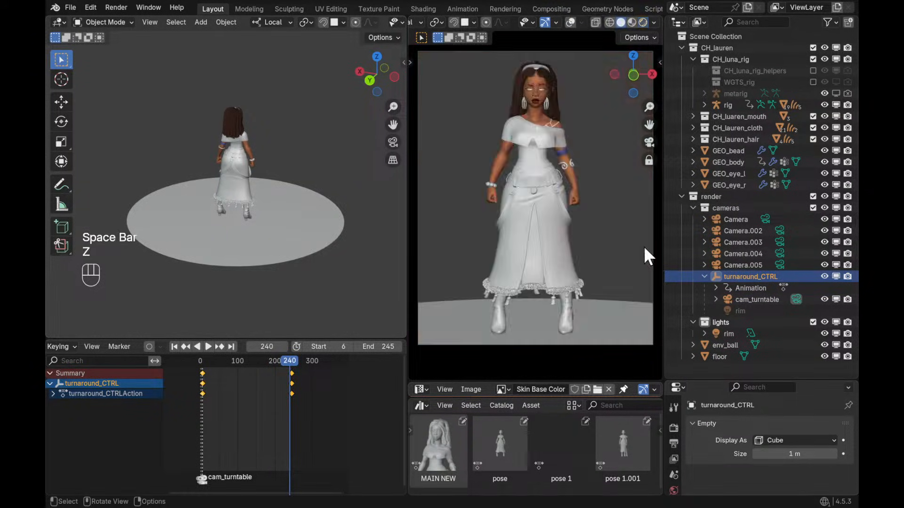
Select the floor disc and show the overlays again in the perspective viewport
left_click(336, 210)
middle_click_drag(318, 195, 313, 210, "alt")
key("z")
left_click(309, 157)
middle_click_drag(309, 158, 285, 174, "alt+shift")
middle_click_drag(353, 210, 329, 207, "alt")
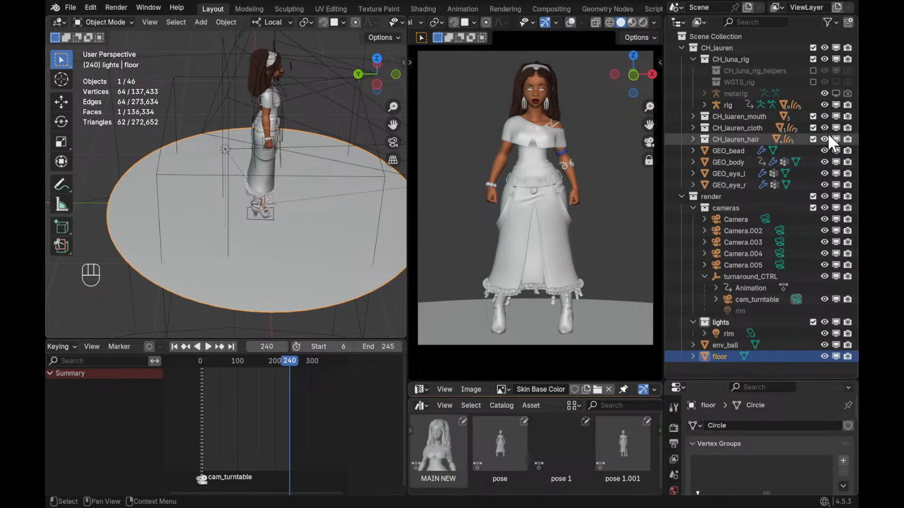
Disable the CH_lauren_hair collection and switch the perspective viewport to Rendered shading
left_click(813, 140)
mouse_move(302, 175)
middle_mouse_down("alt")
mouse_move(286, 168)
mouse_move(289, 150)
middle_mouse_up("alt")
key("z")
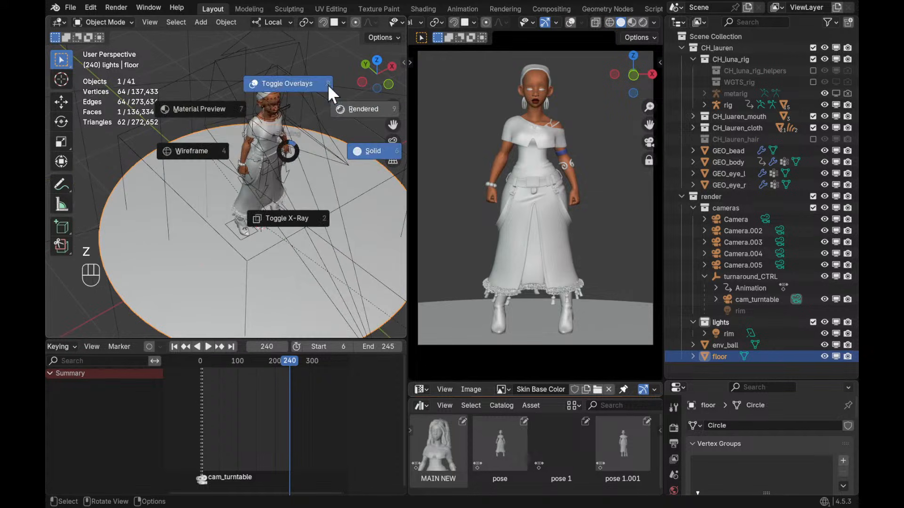
left_click(360, 109)
mouse_move(353, 140)
middle_mouse_down("alt")
mouse_move(298, 156)
mouse_move(335, 235)
middle_mouse_up("alt")
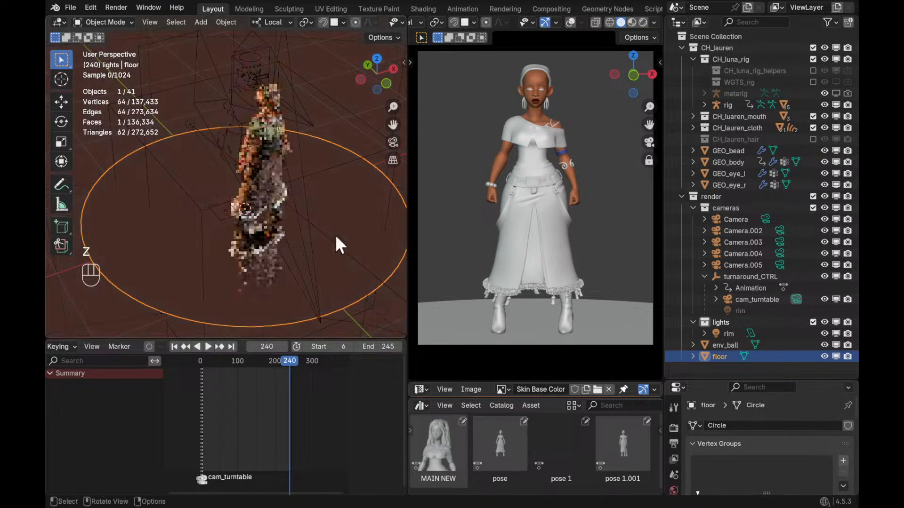
Enlarge the perspective viewport and examine the character's reflection on the floor with overlays off and on
left_click_drag(359, 339, 359, 406)
key("z")
mouse_move(322, 229)
middle_mouse_down("ctrl+alt")
mouse_move(310, 225)
mouse_move(286, 171)
middle_mouse_up("ctrl+alt")
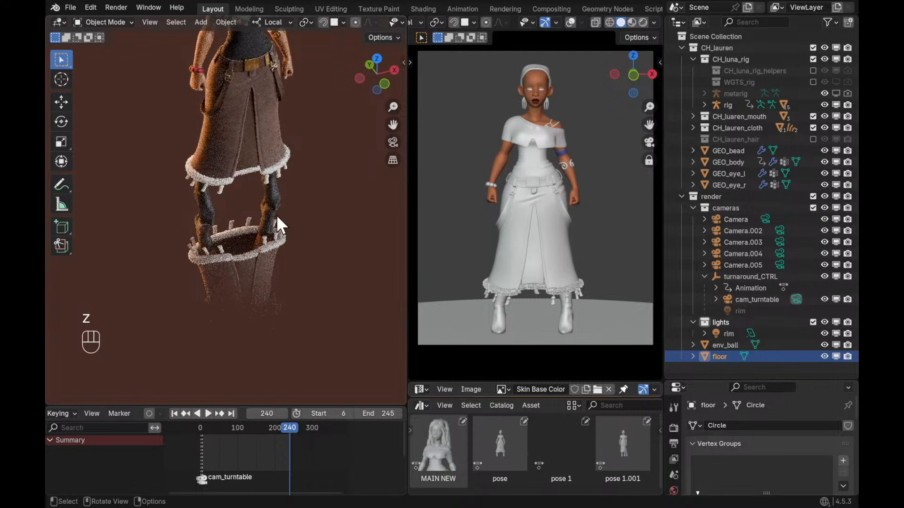
key("z")
middle_click_drag(320, 167, 315, 190, "ctrl+alt")
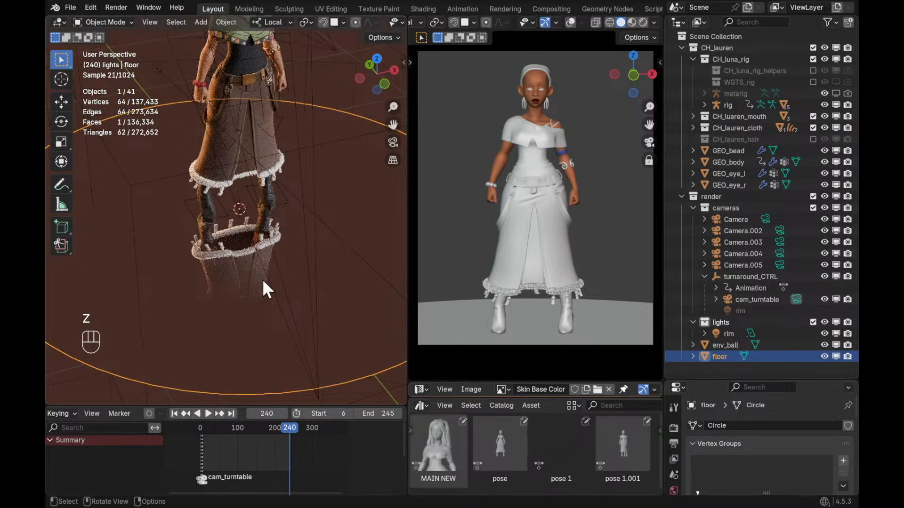
middle_click_drag(309, 230, 254, 277, "ctrl")
key("z")
middle_click_drag(272, 200, 254, 270, "ctrl+alt")
key("z")
middle_click_drag(317, 202, 262, 242, "ctrl")
scroll(426, 24, "up", 5, "alt")
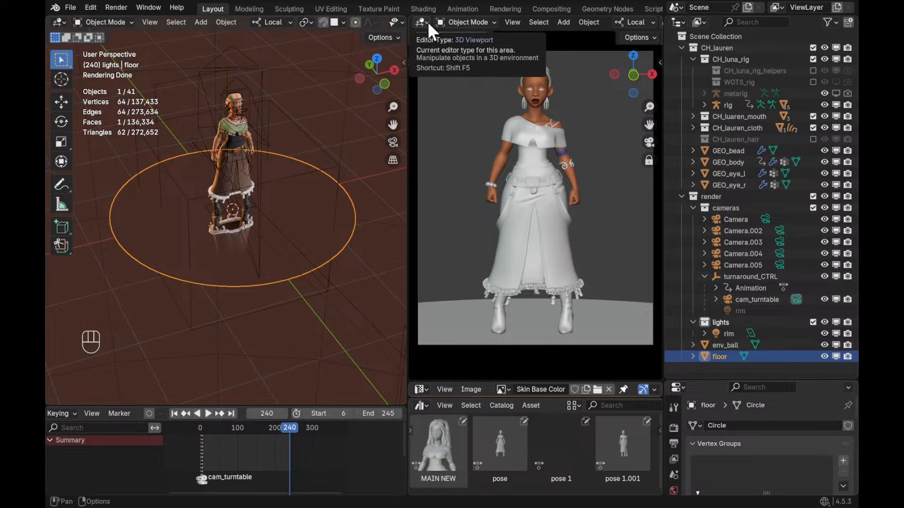
Change the camera viewport to the Shader Editor and preview the floor material's Gradient Texture on the disc
left_click(425, 22)
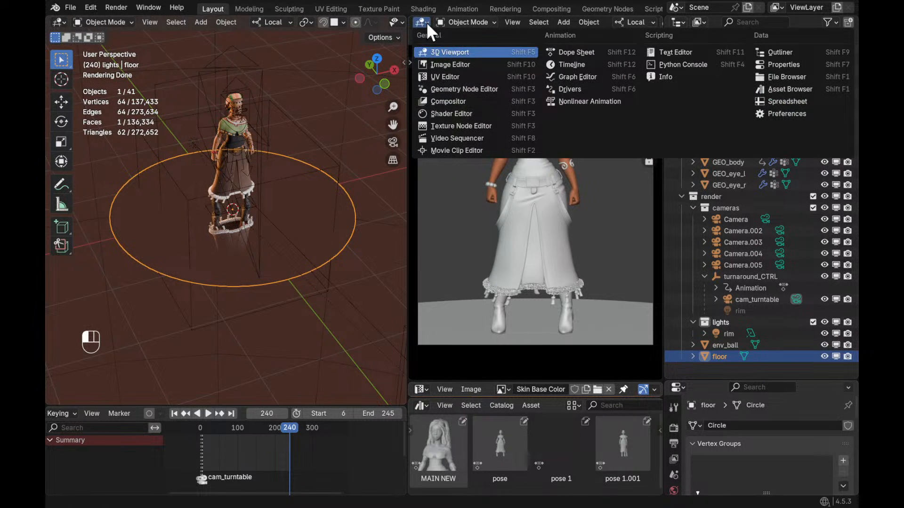
left_click(472, 113)
scroll(589, 219, "down", 2)
middle_click_drag(599, 238, 661, 263, "ctrl")
middle_click_drag(607, 238, 585, 221, "ctrl")
mouse_move(504, 183)
middle_mouse_down("ctrl")
mouse_move(519, 182)
mouse_move(530, 199)
mouse_move(519, 177)
middle_mouse_up("ctrl")
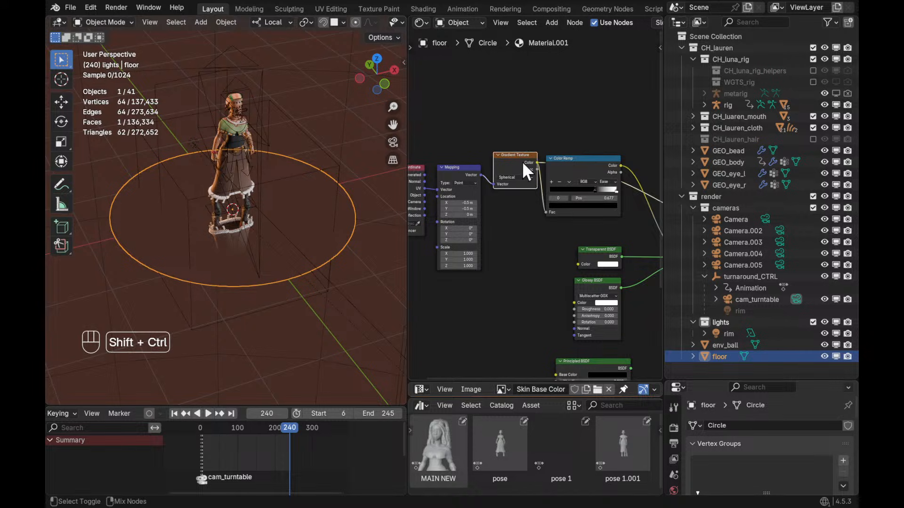
left_click(522, 162, "ctrl+shift")
middle_click_drag(342, 250, 310, 248, "ctrl")
middle_click_drag(309, 248, 309, 256, "ctrl+alt")
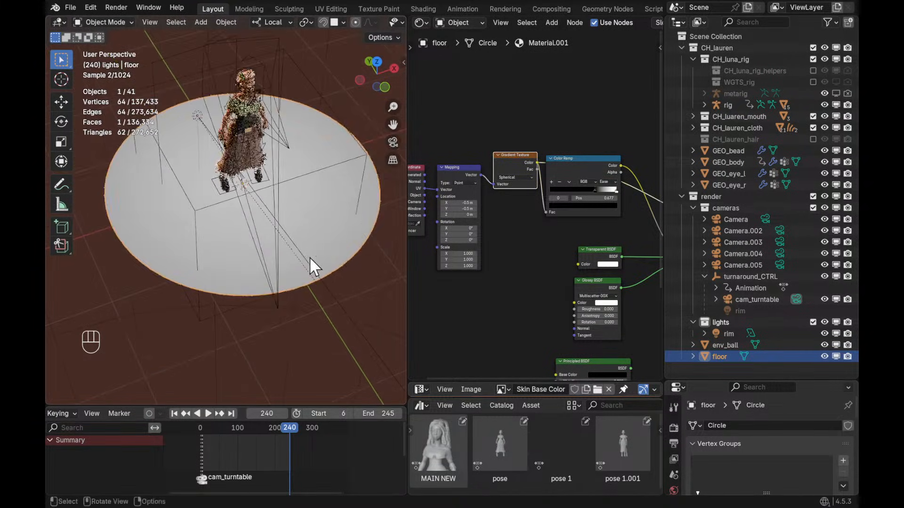
scroll(591, 224, "right", 3)
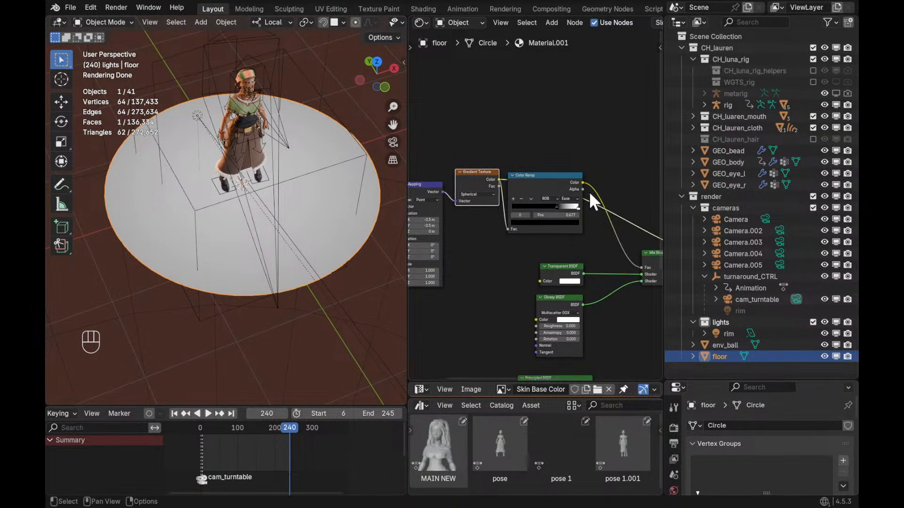
Preview the Color Ramp output on the floor disc and examine how it feeds the Mix Shader
left_click(561, 182, "ctrl+shift")
middle_click_drag(317, 272, 234, 114, "ctrl+alt")
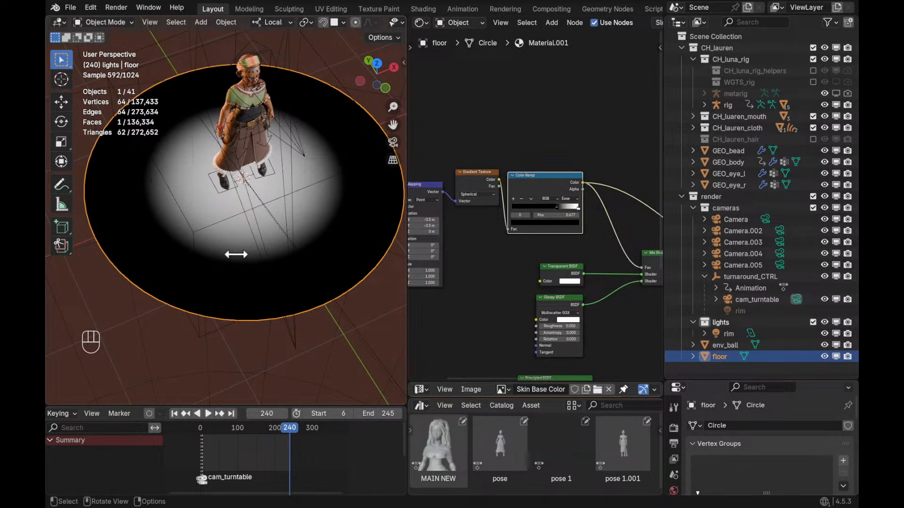
middle_click_drag(366, 312, 354, 301, "alt")
middle_click_drag(582, 299, 527, 266, "alt+shift")
middle_click_drag(527, 266, 550, 281, "ctrl+alt")
middle_click_drag(550, 281, 500, 226, "ctrl+alt")
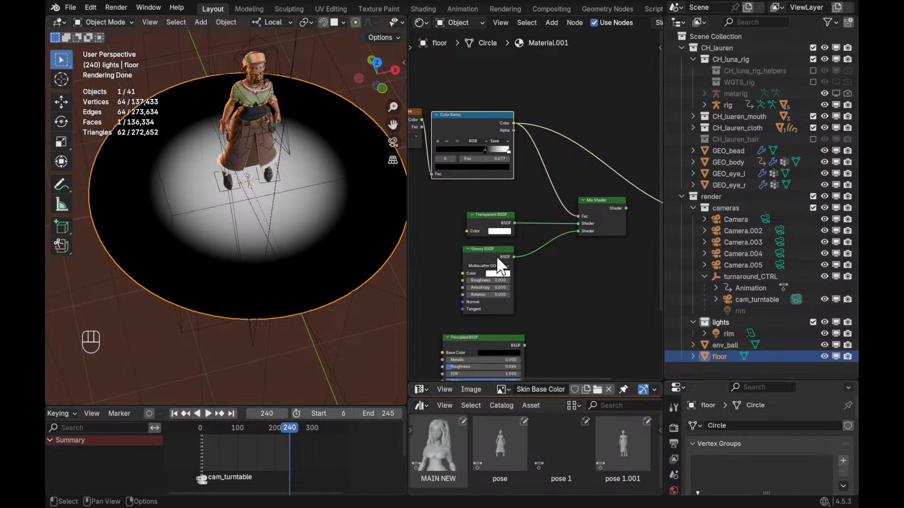
Set the floor material's Color Ramp interpolation to B-Spline
middle_click_drag(549, 183, 561, 196, "shift")
scroll(520, 160, "up", 1)
left_click(513, 154)
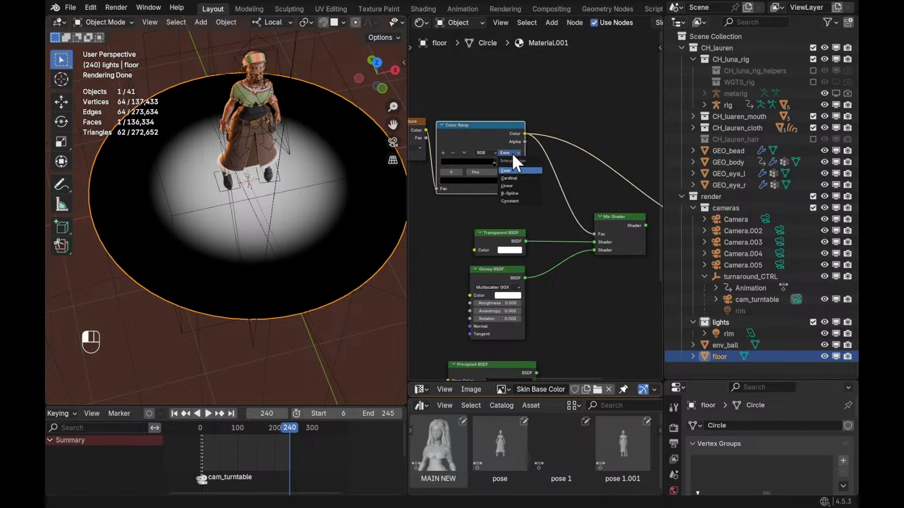
left_click(519, 193)
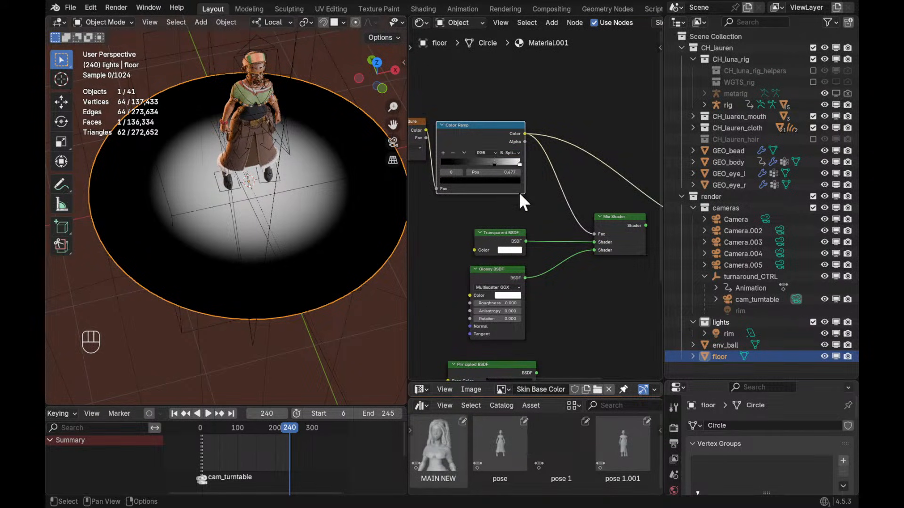
Add a middle stop to the floor's Color Ramp, color it black and place it at position 0.795
middle_click_drag(519, 191, 445, 148, "ctrl+alt")
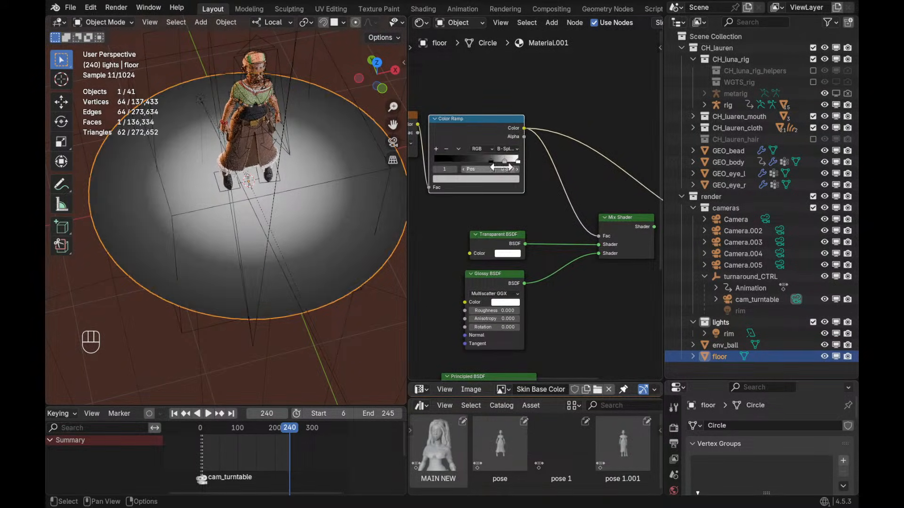
left_click(485, 179)
left_click_drag(504, 75, 513, 278)
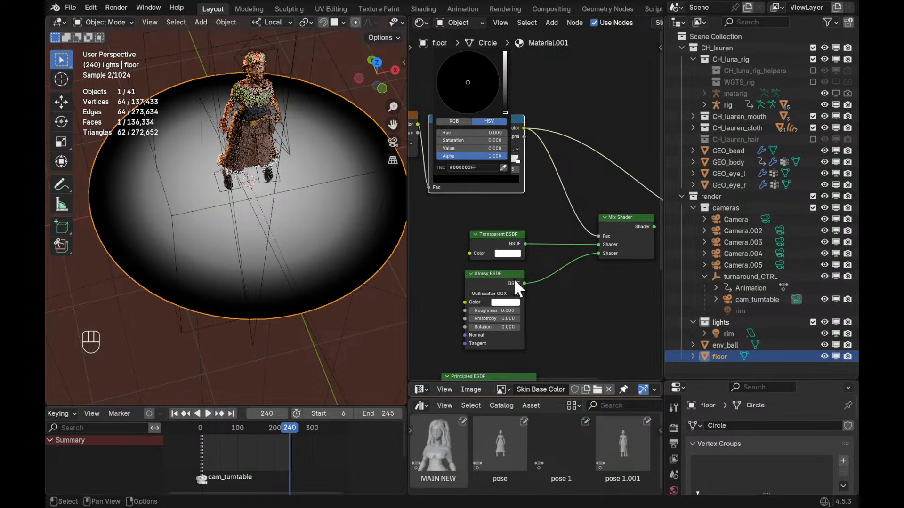
middle_click_drag(527, 231, 572, 166, "ctrl+alt")
left_click_drag(485, 148, 496, 149)
scroll(579, 221, "down", 2)
Connect the Mix Shader of the floor material back to the material output
left_click_drag(599, 241, 557, 227, "alt+shift")
mouse_move(558, 226)
left_mouse_down("ctrl+alt")
mouse_move(569, 242)
mouse_move(596, 241)
mouse_move(571, 236)
left_mouse_up("ctrl+alt")
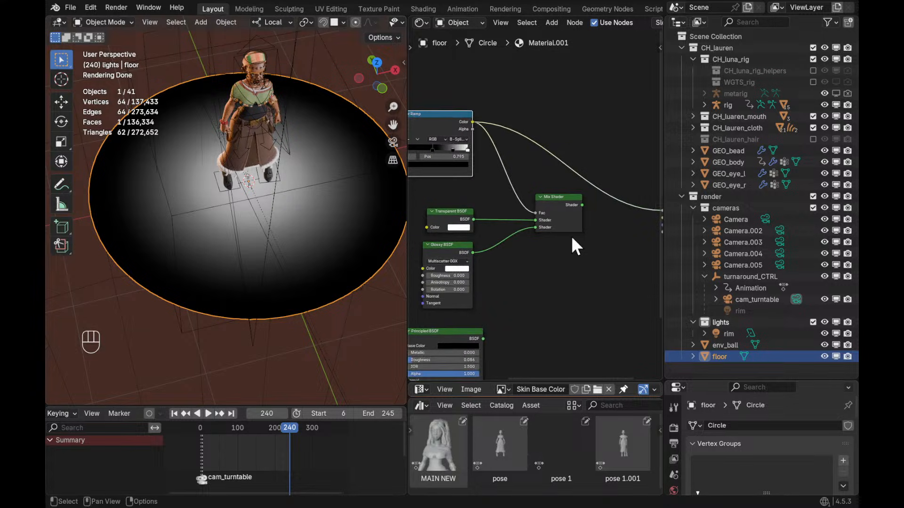
left_click(571, 219, "ctrl+shift")
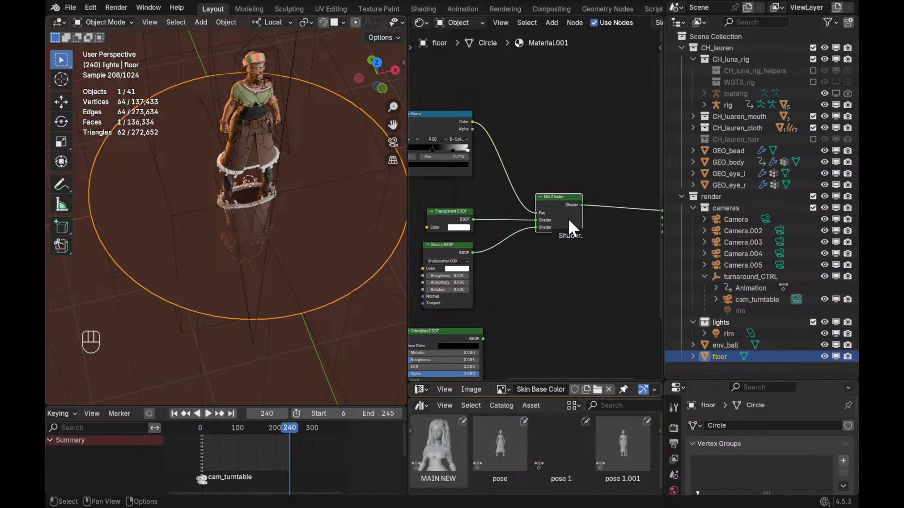
left_click_drag(481, 169, 547, 172, "ctrl+alt")
mouse_move(546, 171)
left_mouse_down("ctrl+alt")
mouse_move(477, 143)
mouse_move(489, 145)
left_mouse_up("ctrl+alt")
Examine the faded floor reflection in the rendered viewport with overlays off and on
mouse_move(318, 260)
left_mouse_down("alt")
mouse_move(329, 227)
mouse_move(319, 222)
left_mouse_up("alt")
key("z")
left_click(321, 163)
left_click_drag(340, 184, 331, 223, "alt+shift")
key("z")
left_click(325, 193)
Select the env_ball sphere around the character and inspect it from outside
mouse_move(326, 185)
left_mouse_down("ctrl+alt")
mouse_move(334, 242)
mouse_move(334, 188)
mouse_move(332, 251)
mouse_move(335, 200)
left_mouse_up("ctrl+alt")
left_click(340, 179)
left_click_drag(343, 165, 310, 190, "alt")
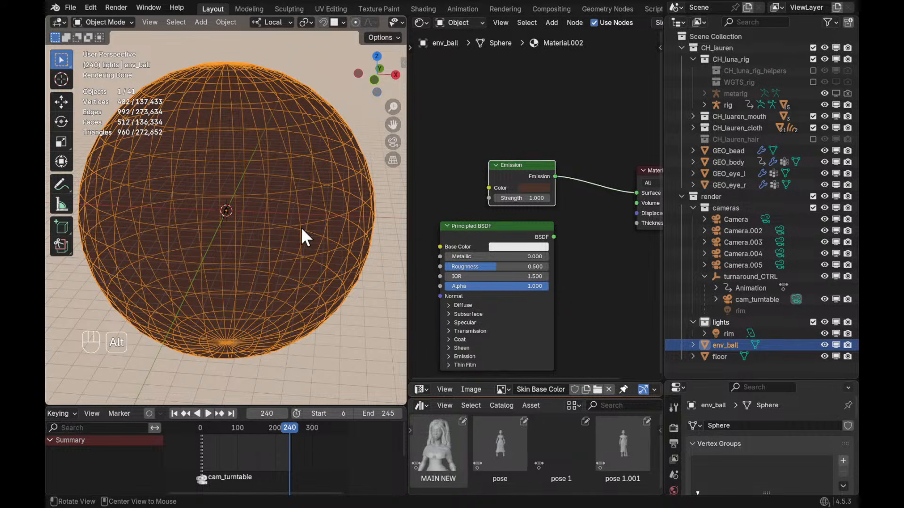
key("alt+z")
key("alt+z")
key("r")
key("r")
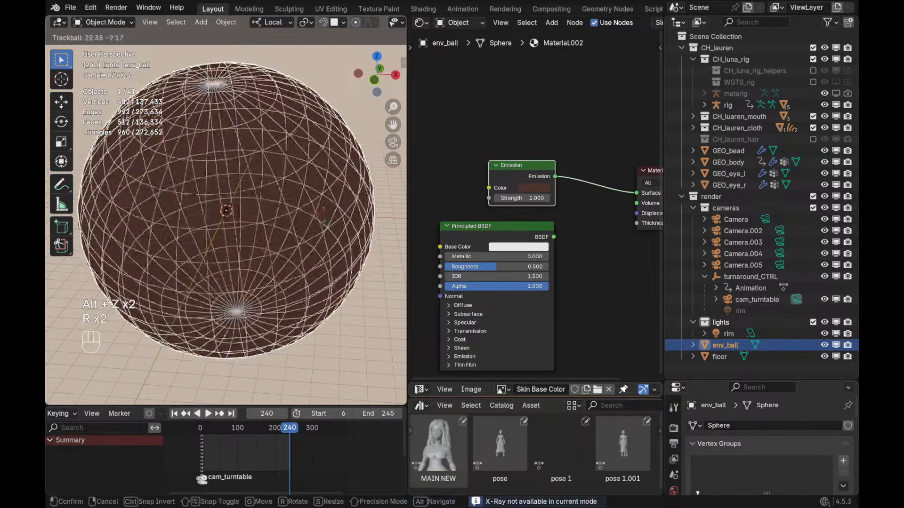
key("Escape")
key("alt+z")
Frame the whole character inside the sphere with overlays hidden and return the timeline to start frame 6
left_click_drag(301, 307, 329, 192, "ctrl+alt")
key("shift+q")
key("shift+q")
key("z")
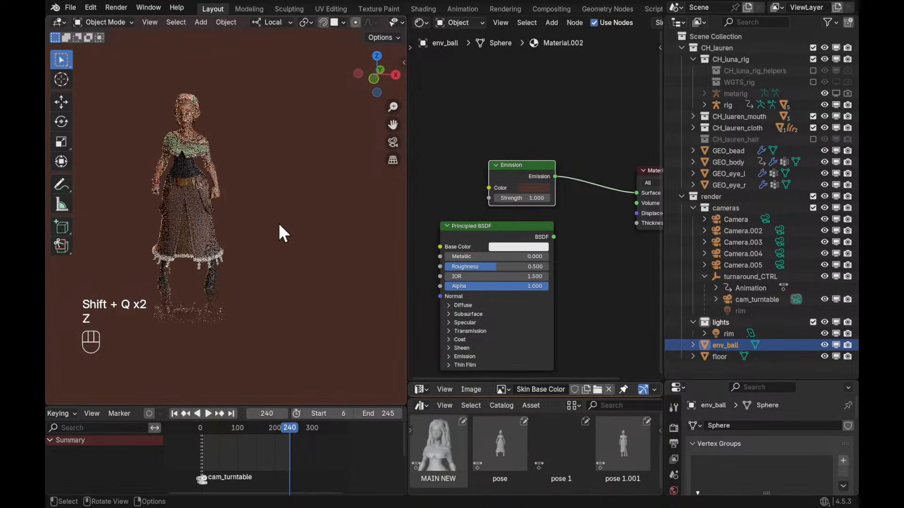
left_click_drag(278, 222, 296, 245, "alt+shift")
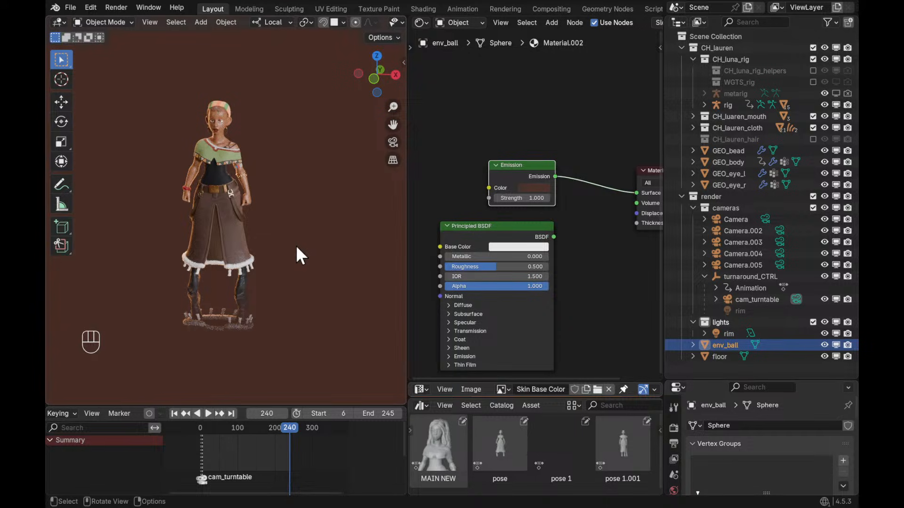
key("shift+Left")
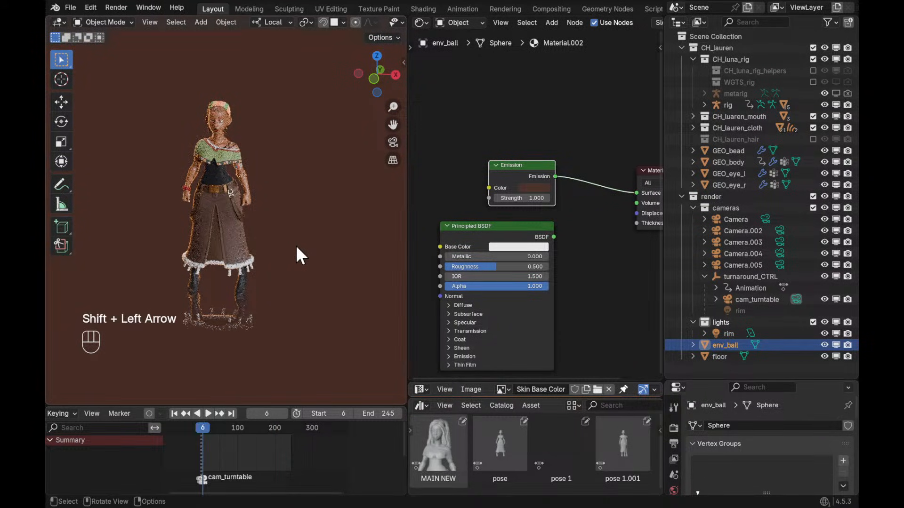
Show the viewport overlays again and deselect all objects
mouse_move(302, 278)
left_mouse_down("ctrl+alt")
mouse_move(295, 234)
mouse_move(309, 186)
left_mouse_up("ctrl+alt")
key("z")
left_click(324, 184)
key("a")
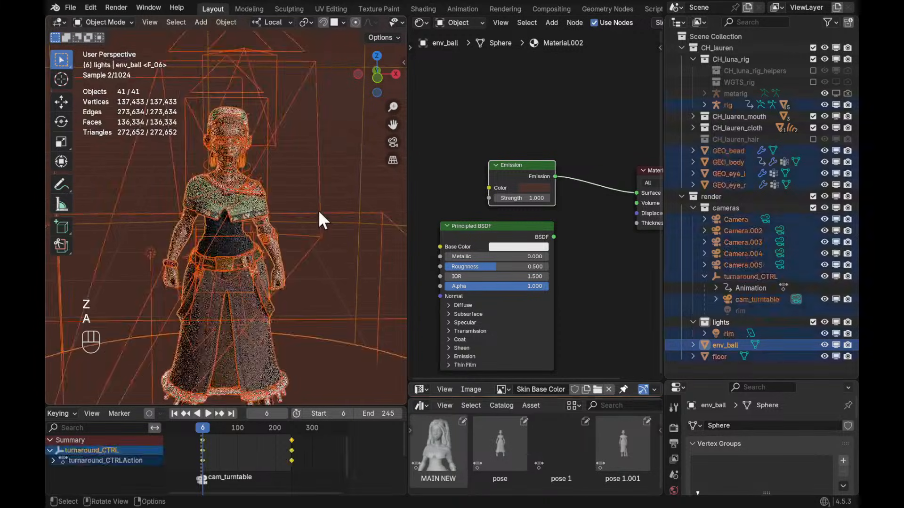
key("a")
Inspect the character's face up close and set the perspective viewport to Solid shading
mouse_move(338, 219)
left_mouse_down("alt+shift")
mouse_move(321, 208)
mouse_move(320, 150)
mouse_move(327, 220)
left_mouse_up("alt+shift")
mouse_move(327, 220)
left_mouse_down("ctrl+alt")
mouse_move(331, 184)
mouse_move(319, 202)
left_mouse_up("ctrl+alt")
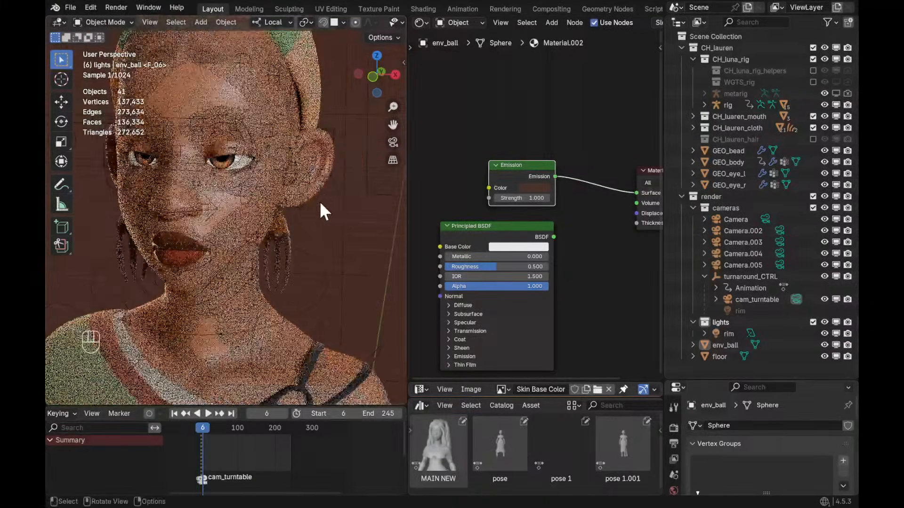
key("z")
left_click(338, 222)
Look through the active scene camera and move the timeline to frame 2
left_click_drag(245, 456, 291, 454, "ctrl+alt")
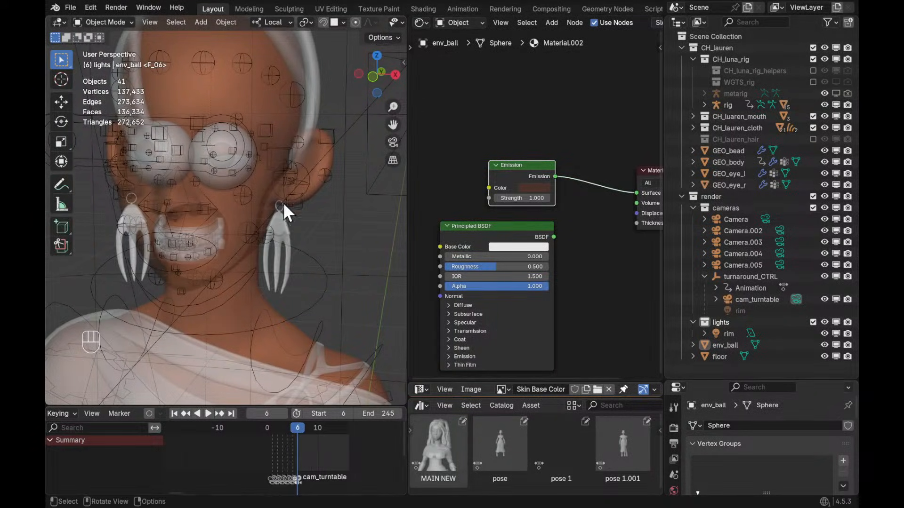
key("KP_0")
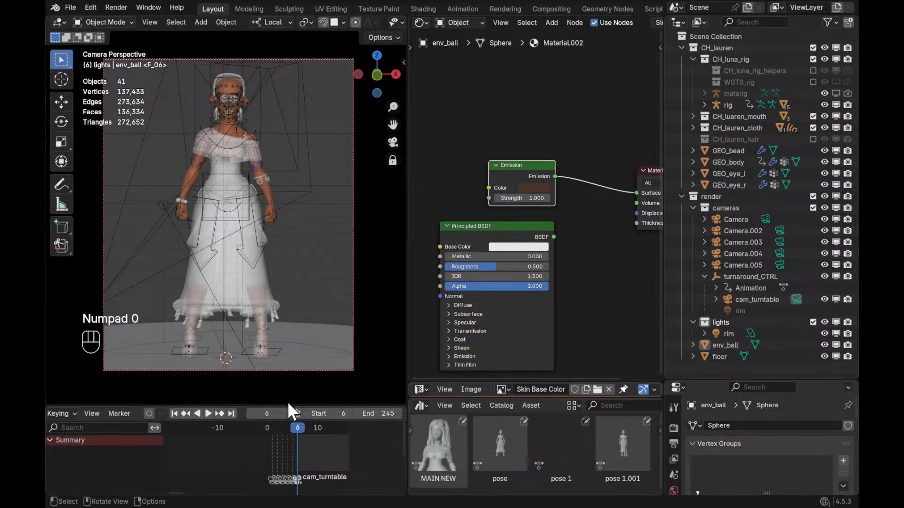
left_click(279, 430)
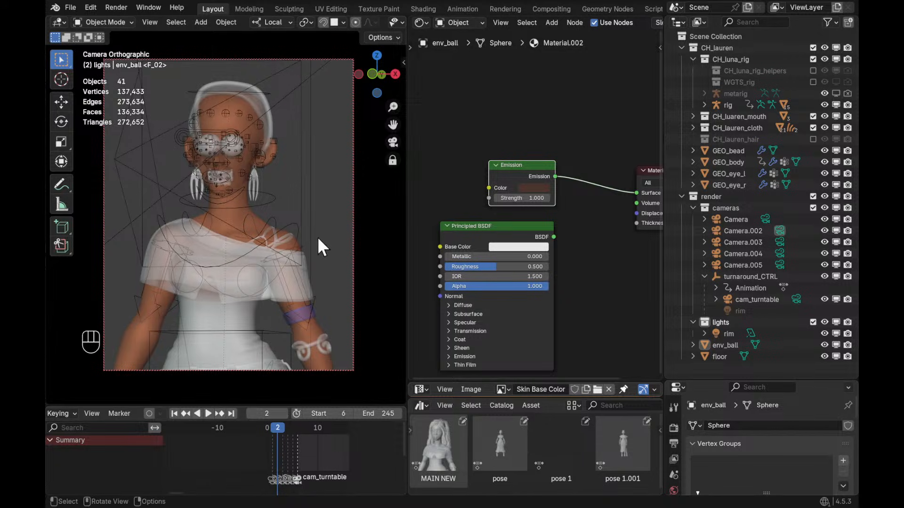
Include the CH_lauren_hair collection in the view layer and clean up the camera view with X-ray, overlays and camera lock off
key("alt+z")
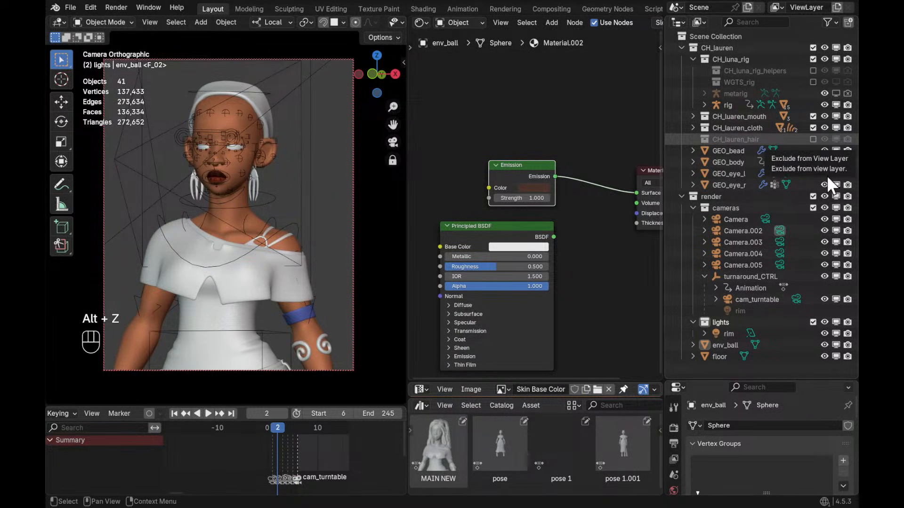
left_click(814, 140)
key("z")
left_click(395, 160)
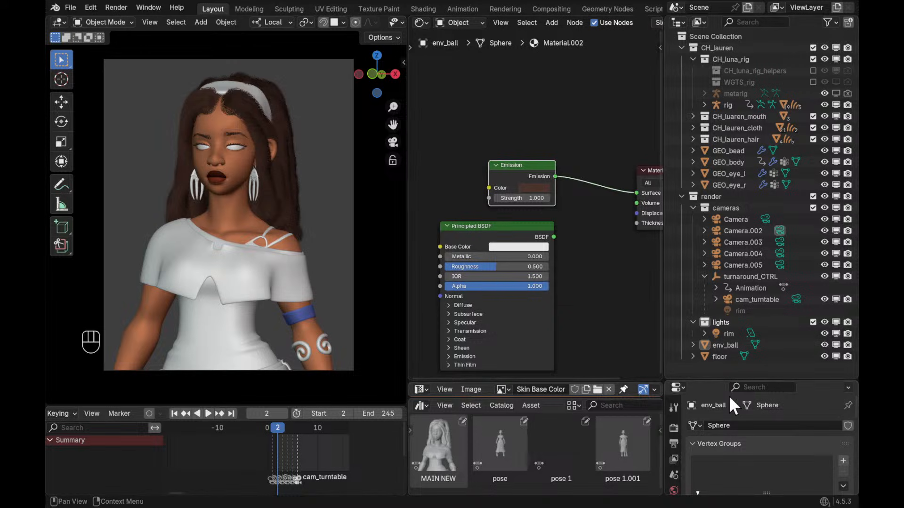
Enlarge the properties editor to show the render settings and render frame 2 with Cycles
left_click_drag(720, 380, 727, 203)
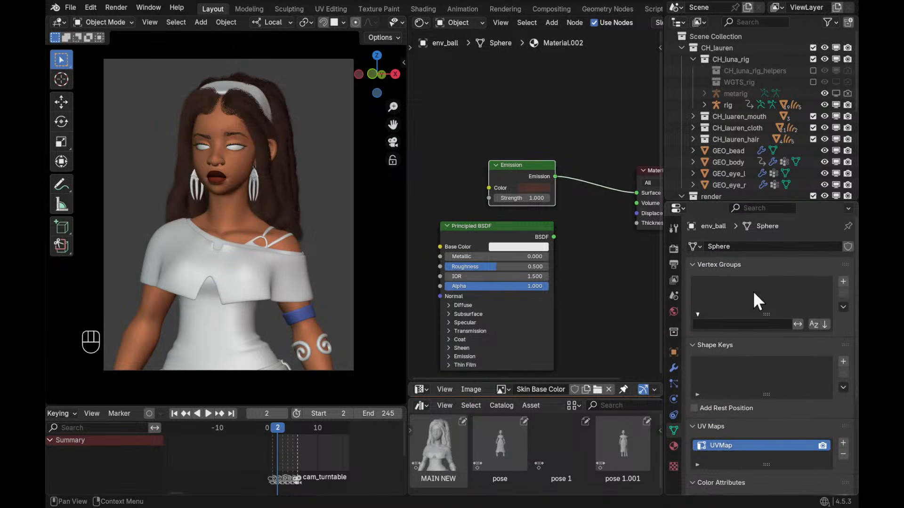
left_click(673, 249)
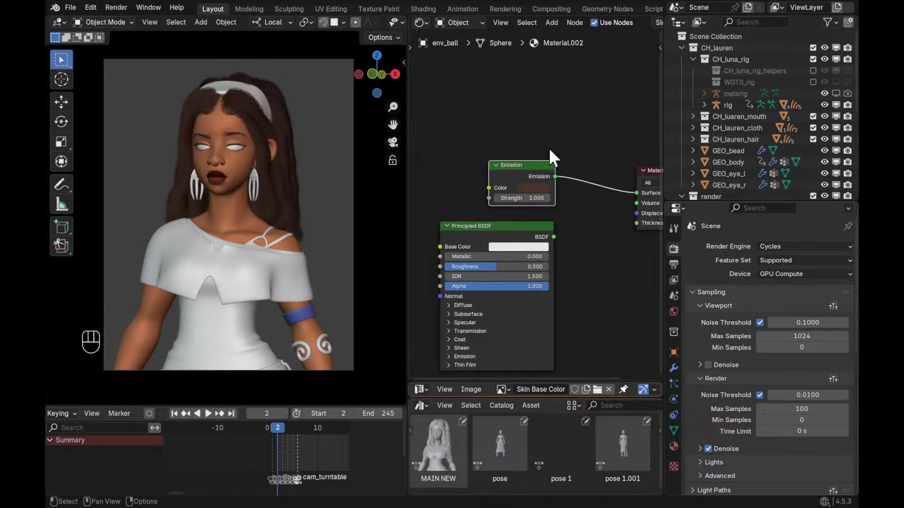
key("F12")
mouse_move(506, 205)
left_mouse_down("ctrl")
mouse_move(549, 204)
mouse_move(484, 243)
mouse_move(319, 267)
mouse_move(351, 257)
left_mouse_up("ctrl")
middle_click_drag(597, 188, 627, 214)
left_click(798, 7)
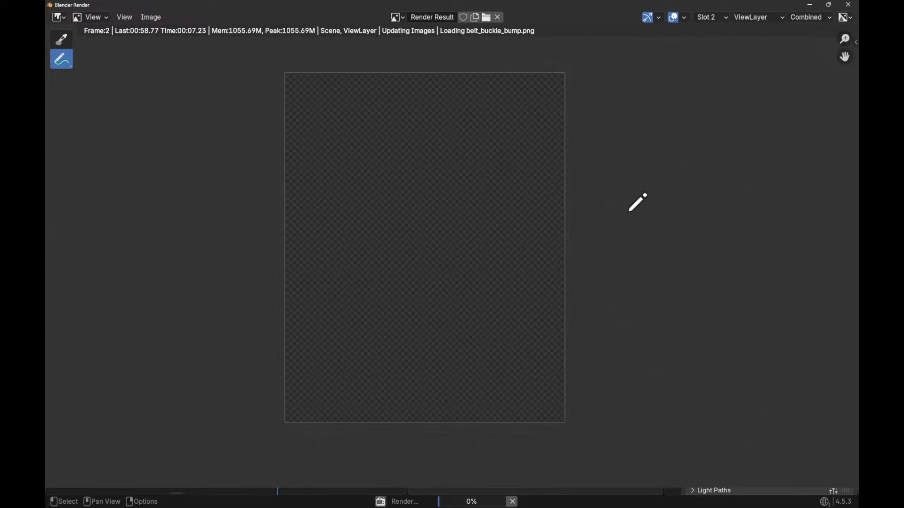
left_click(61, 39)
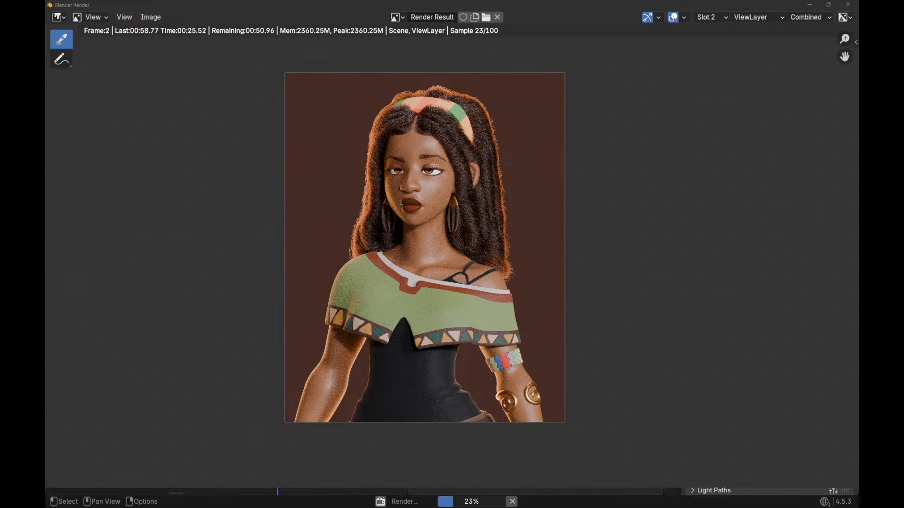
Examine the rendered portrait up close, checking the skin highlights, upper eyelids, eyes, ear, lips and neck
middle_click_drag(588, 276, 602, 262, "ctrl")
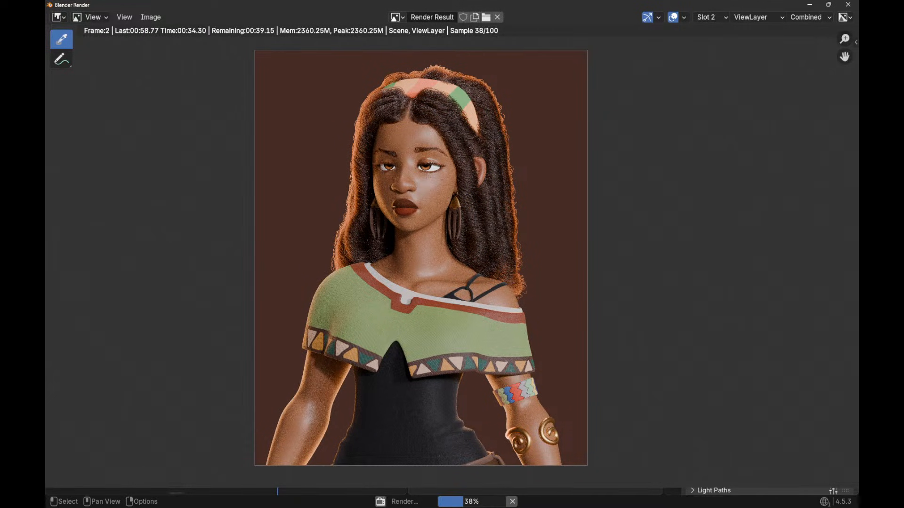
mouse_move(681, 238)
middle_mouse_down()
mouse_move(679, 219)
mouse_move(674, 228)
middle_mouse_up()
middle_click_drag(673, 228, 675, 236)
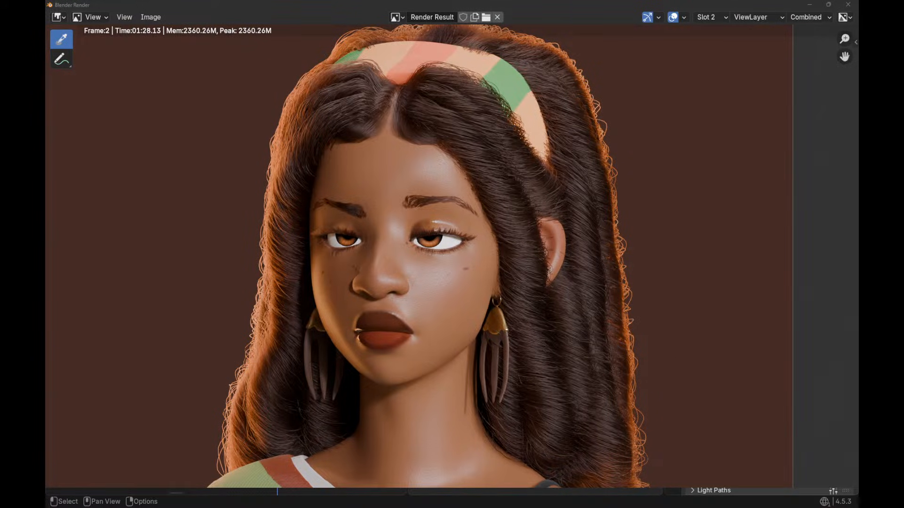
middle_click_drag(601, 211, 572, 224, "ctrl")
middle_click_drag(546, 280, 569, 245)
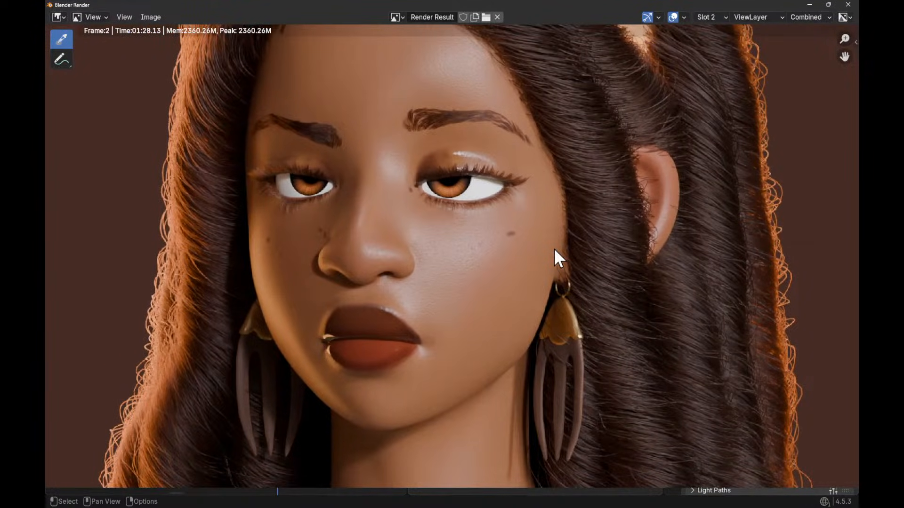
middle_click_drag(554, 248, 534, 221, "ctrl")
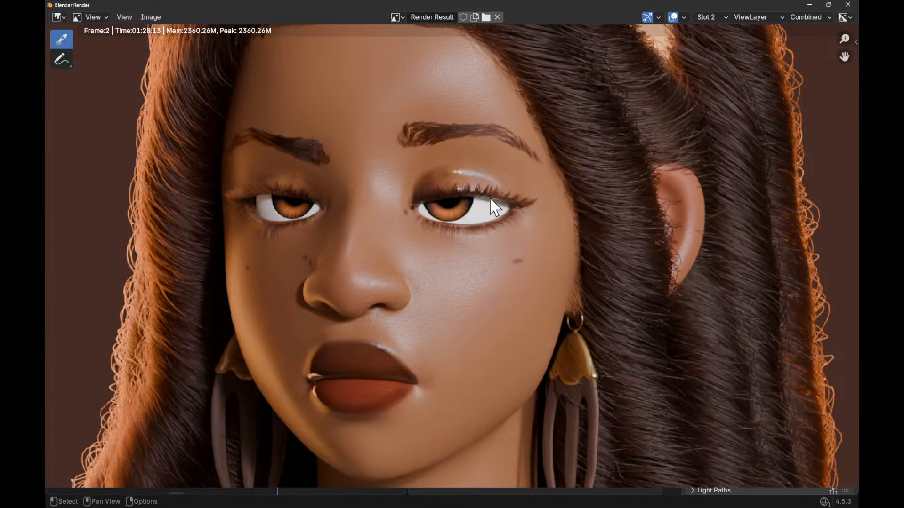
middle_click_drag(551, 217, 562, 247)
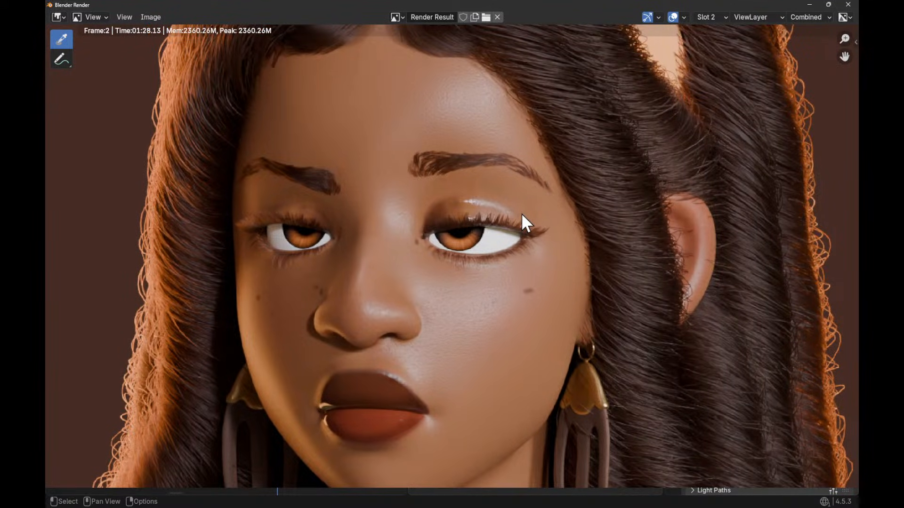
middle_click_drag(533, 231, 516, 194)
middle_click_drag(517, 194, 524, 188, "ctrl")
middle_click_drag(520, 261, 533, 142)
mouse_move(533, 142)
middle_mouse_down("ctrl")
mouse_move(543, 169)
mouse_move(533, 166)
middle_mouse_up("ctrl")
mouse_move(512, 270)
middle_mouse_down()
mouse_move(509, 220)
mouse_move(522, 240)
mouse_move(523, 214)
mouse_move(507, 236)
middle_mouse_up()
middle_click_drag(531, 177, 528, 351)
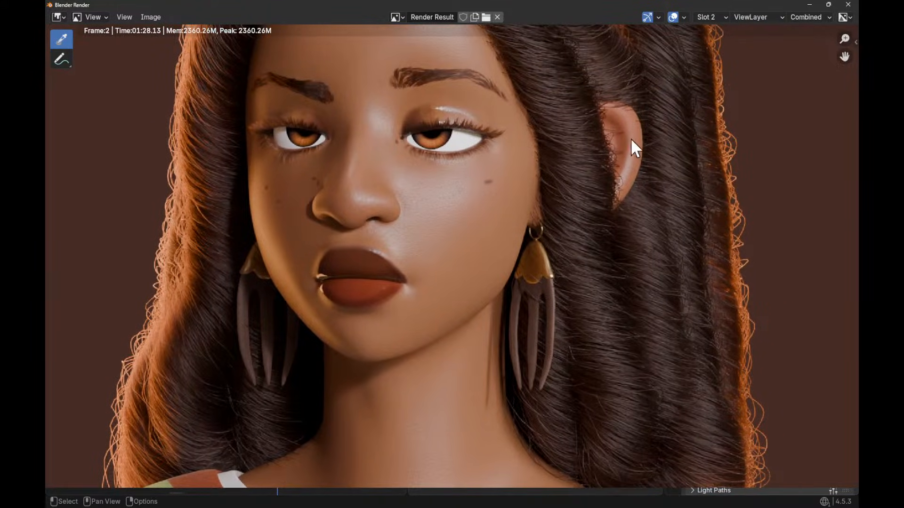
middle_click_drag(515, 255, 525, 238)
middle_click_drag(531, 265, 507, 151)
middle_click_drag(545, 285, 518, 149)
mouse_move(548, 210)
middle_mouse_down()
mouse_move(537, 176)
mouse_move(549, 216)
middle_mouse_up()
middle_click_drag(541, 183, 575, 295)
middle_click_drag(542, 207, 530, 245, "ctrl")
middle_click_drag(511, 165, 526, 269)
middle_click_drag(526, 252, 518, 224, "ctrl")
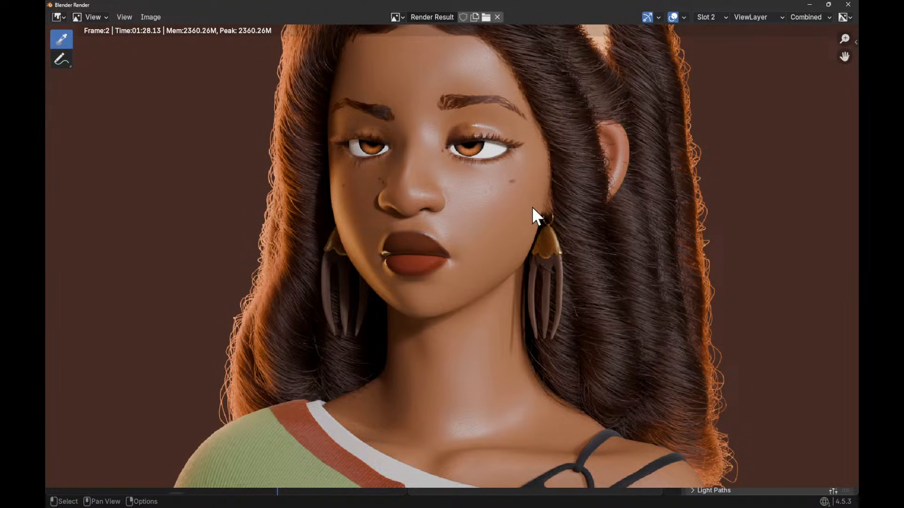
middle_click_drag(566, 191, 547, 169)
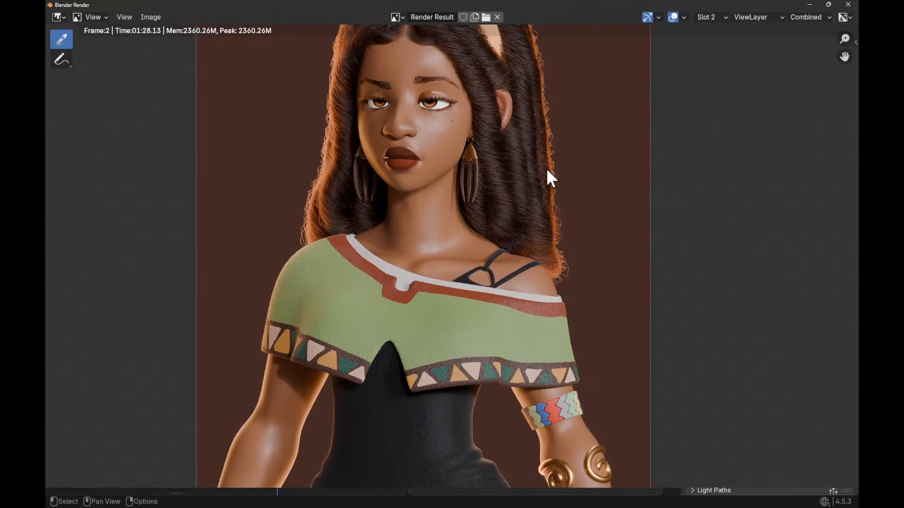
Close the render and raise the Subsurface weight of GEO_body's skin material to 0.796
key("Escape")
left_click(238, 182)
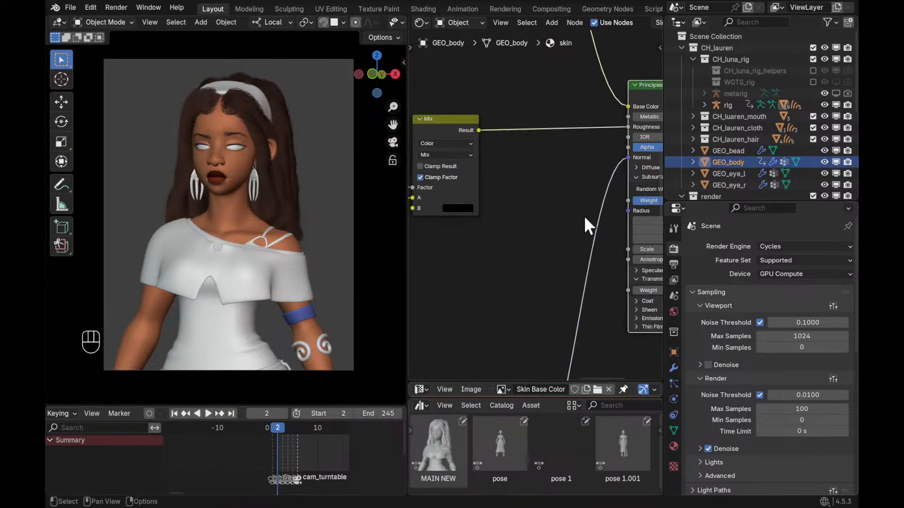
middle_click_drag(591, 183, 572, 277, "ctrl")
middle_click_drag(607, 257, 612, 222, "ctrl")
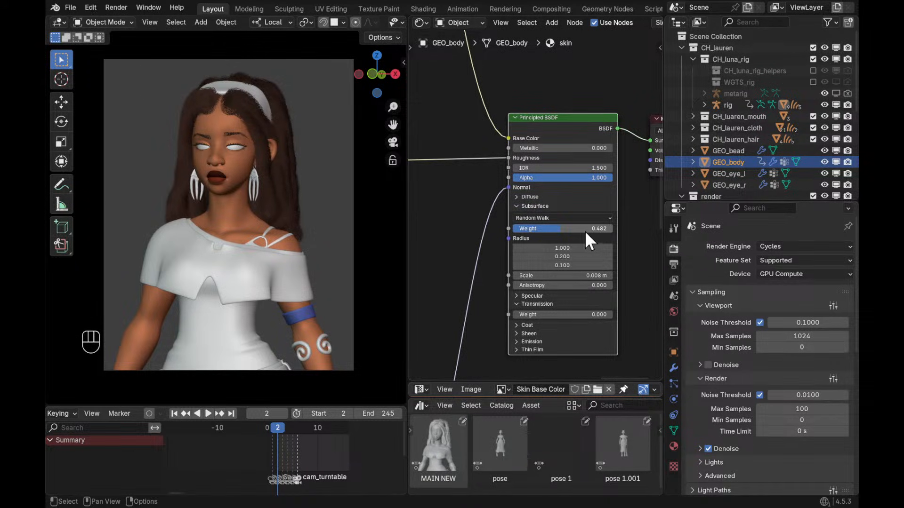
left_click_drag(591, 228, 620, 227)
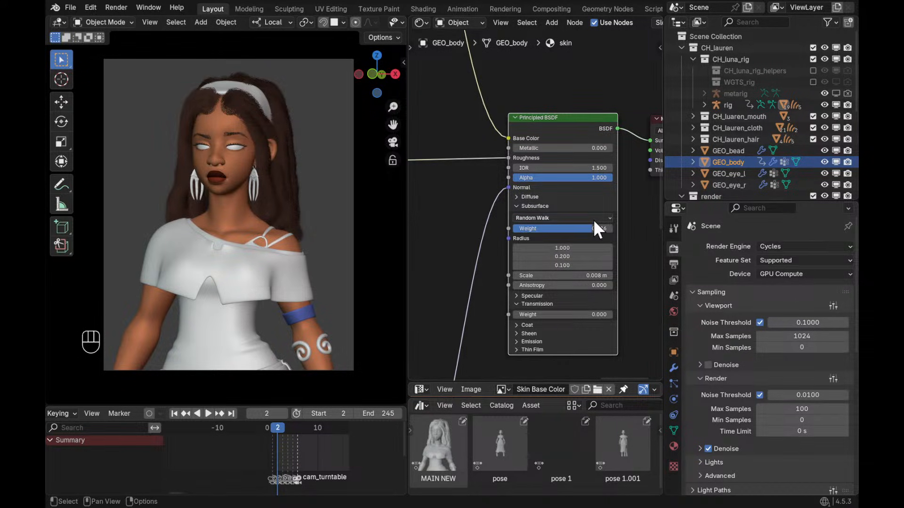
left_click_drag(594, 228, 597, 228)
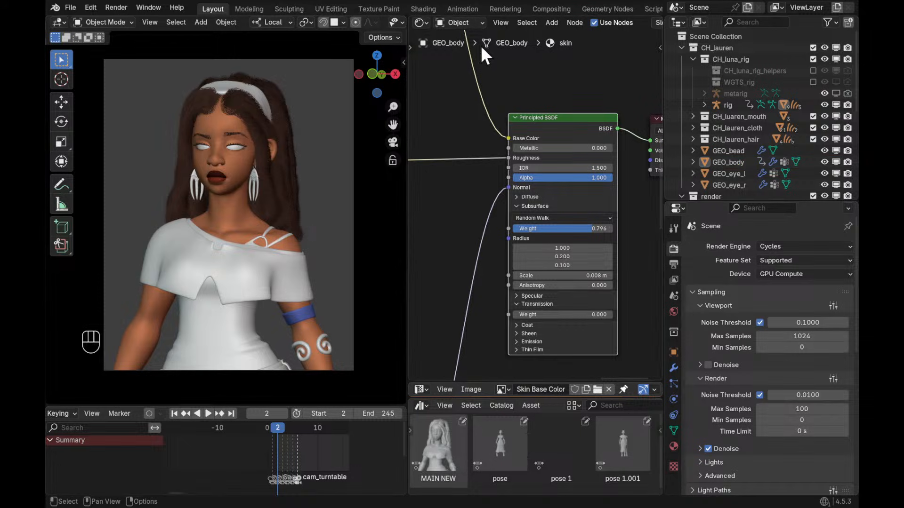
Examine the render in the Rendering workspace, inspecting the eyelids up close and comparing the result across render slots
left_click(505, 8)
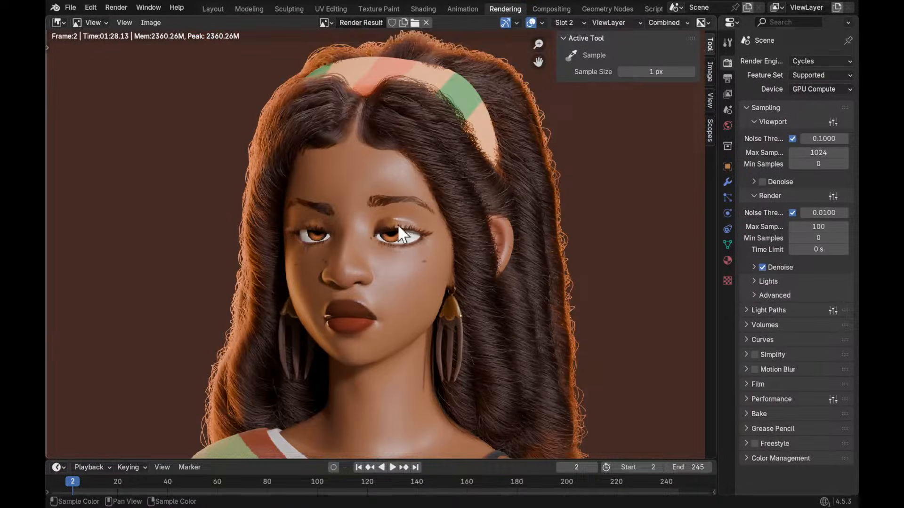
scroll(400, 225, "up", 2)
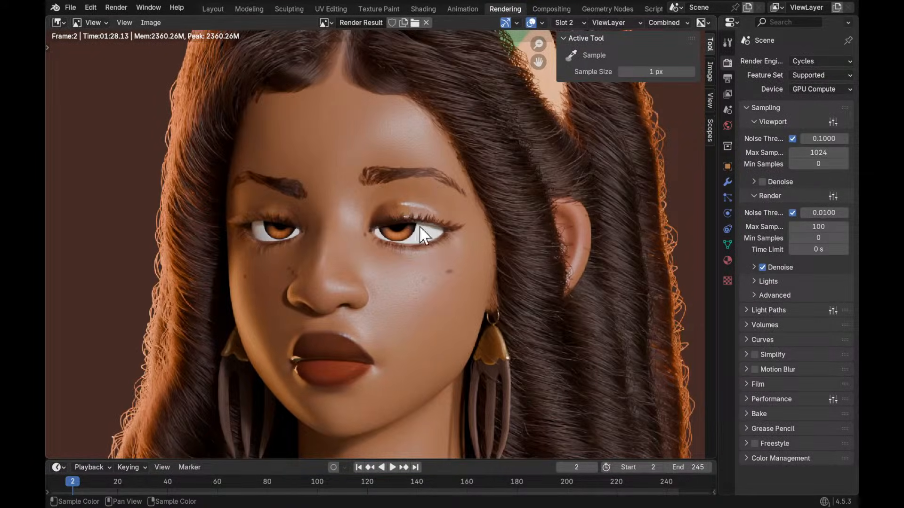
scroll(454, 229, "down", 2)
scroll(465, 208, "up", 1)
scroll(456, 211, "down", 1)
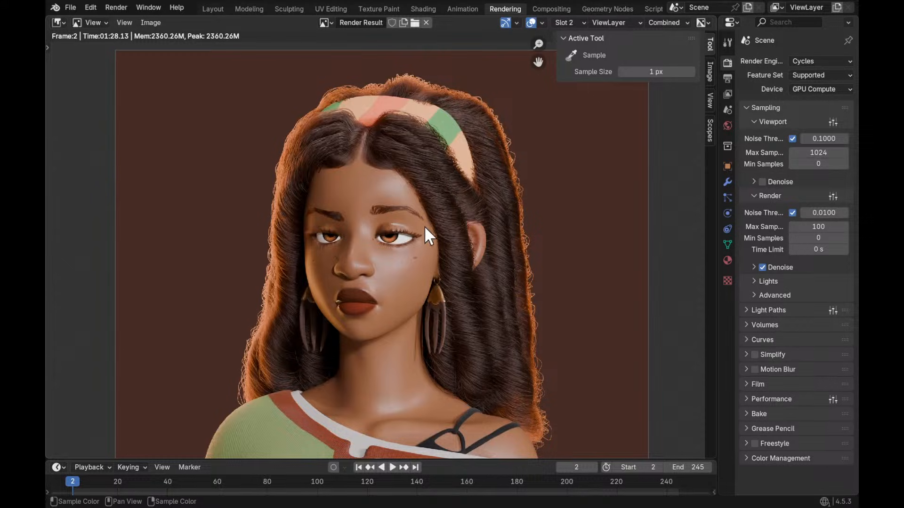
middle_click_drag(431, 231, 420, 181)
scroll(473, 181, "down", 4)
scroll(484, 179, "up", 1)
key("j")
key("j")
key("j")
key("j")
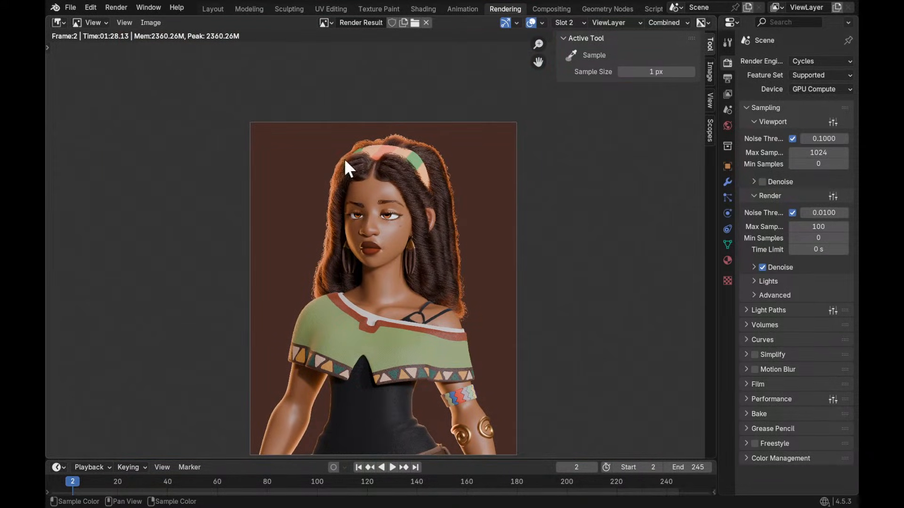
Back in the Layout workspace, leave the camera view and clear the rotation, location and scale of all rig bones in Pose Mode
left_click(211, 9)
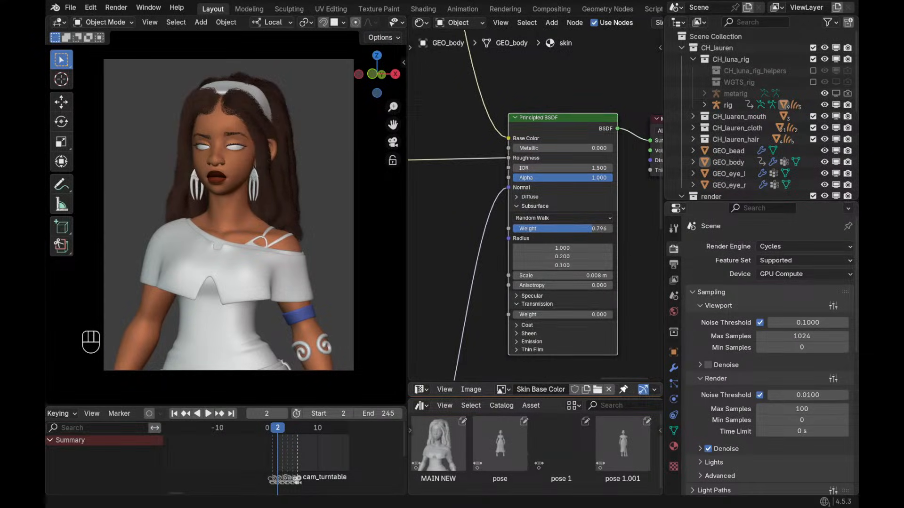
key("KP_0")
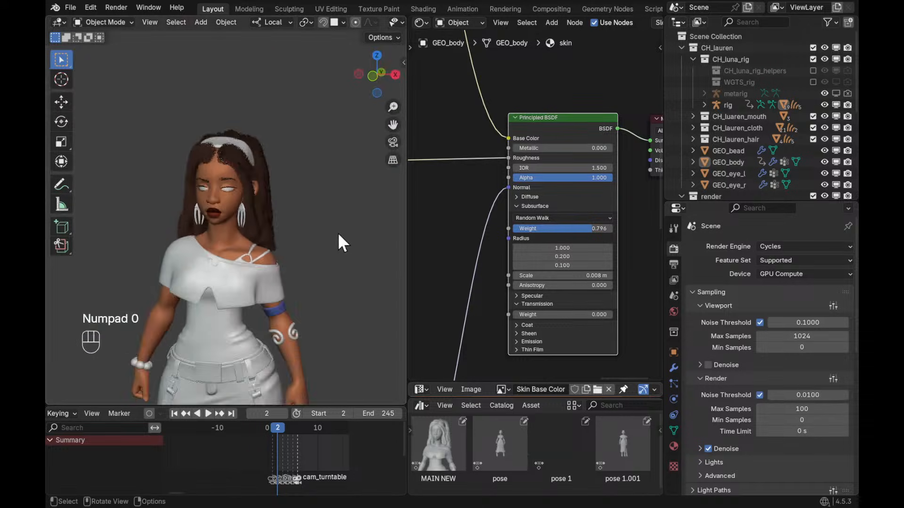
middle_click_drag(332, 234, 306, 288, "ctrl+alt")
key("shift+alt+z")
left_click(321, 302, "ctrl")
key("ctrl+Tab")
key("a")
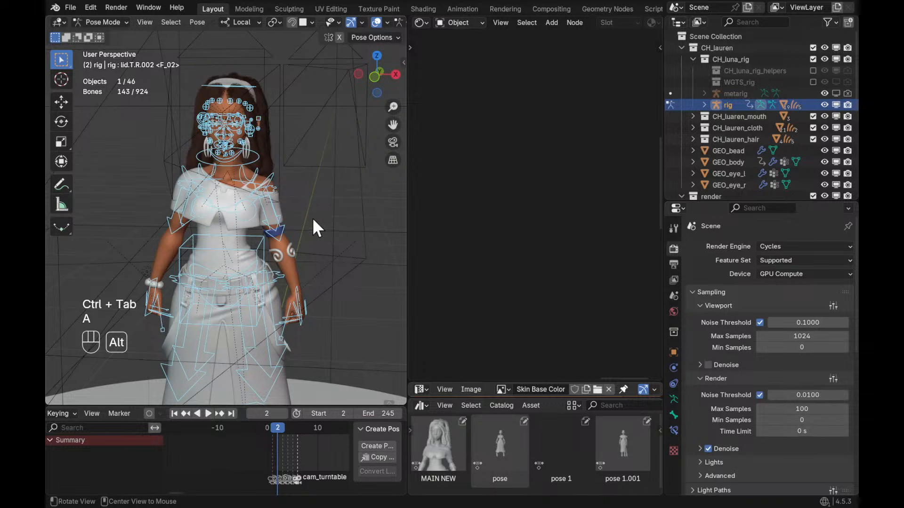
key("alt+r")
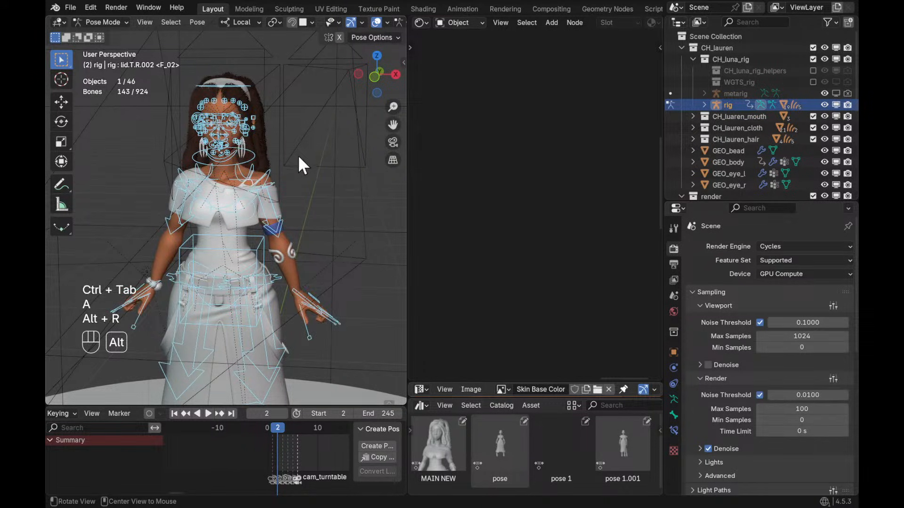
key("alt+g")
key("alt+s")
middle_click_drag(295, 140, 282, 208, "ctrl")
key("ctrl+Tab")
Make the eye roughness color attribute of GEO_body active and enter Vertex Paint mode on the body
left_click(279, 135)
middle_click_drag(277, 133, 329, 208, "ctrl")
left_click(674, 430)
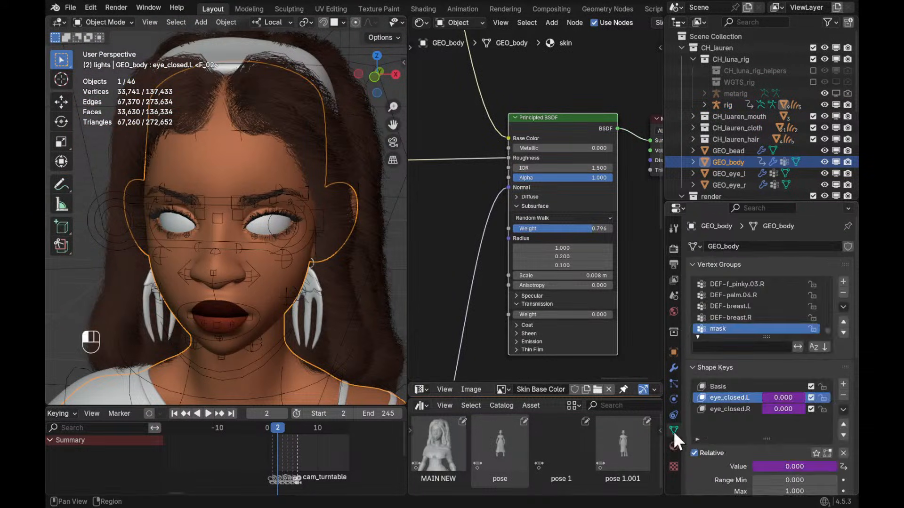
scroll(742, 367, "down", 10, "alt")
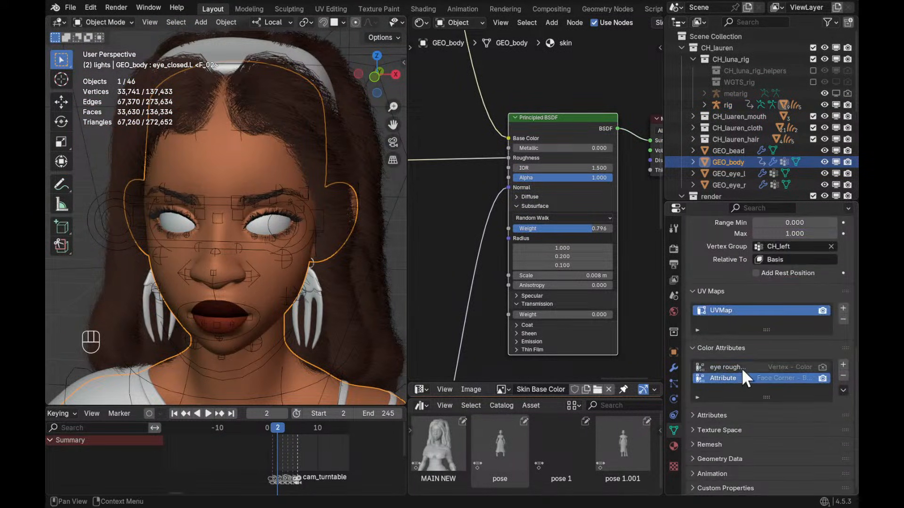
left_click(742, 366)
middle_click_drag(332, 236, 310, 163, "alt")
key("shift+alt+z")
key("shift+alt+z")
key("ctrl+Tab")
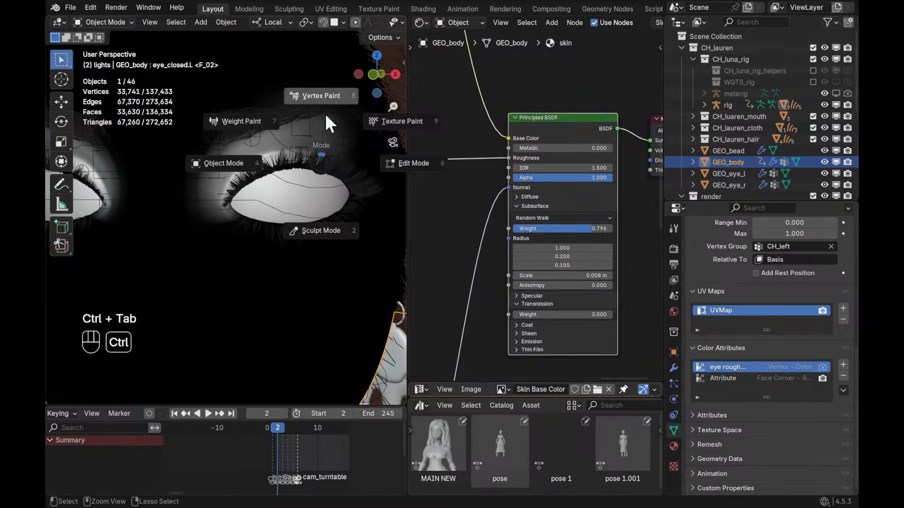
left_click(331, 90)
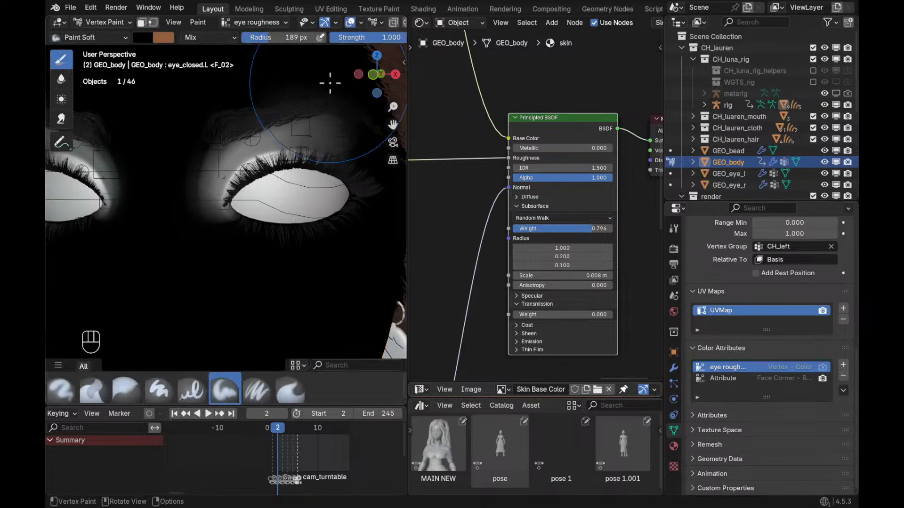
Set up the Paint Soft brush with white, strength 0.521 and a 70 px radius
scroll(330, 83, "down", 3)
left_click(142, 37)
left_click_drag(241, 92, 245, 46)
middle_click_drag(365, 96, 353, 105)
mouse_move(389, 41)
left_mouse_down("alt")
mouse_move(238, 43)
mouse_move(188, 58)
left_mouse_up("alt")
key("f")
left_click(246, 190)
key("f")
key("f")
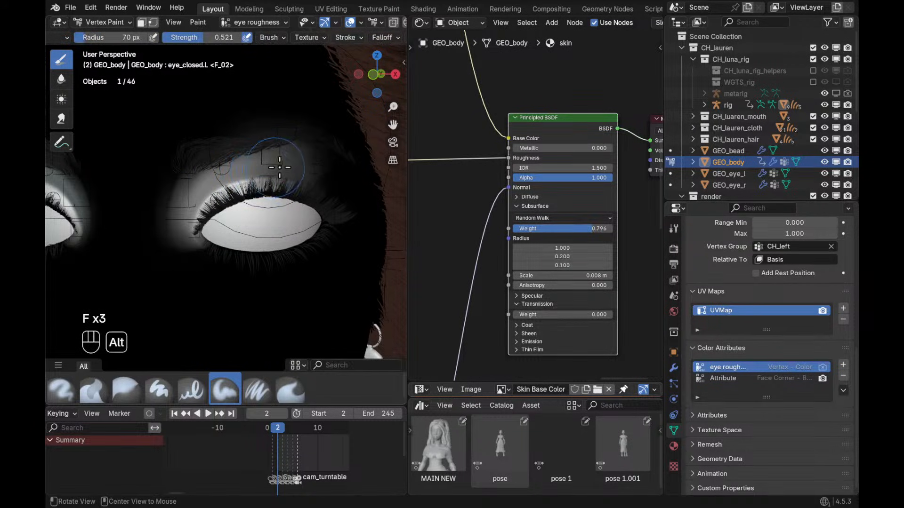
Paint white over the upper eyelids, brows and lower forehead on the eye roughness attribute, enlarging the brush up to 151 px
left_click(273, 170)
left_click_drag(286, 162, 323, 198)
left_click_drag(258, 167, 237, 171)
key("f")
key("f")
left_click(256, 170)
mouse_move(175, 175)
left_mouse_down("shift")
mouse_move(205, 148)
mouse_move(302, 132)
mouse_move(337, 188)
mouse_move(343, 144)
mouse_move(195, 121)
mouse_move(167, 156)
left_mouse_up("shift")
key("f")
key("f")
left_click(363, 184)
left_click_drag(210, 124, 229, 126, "ctrl+alt")
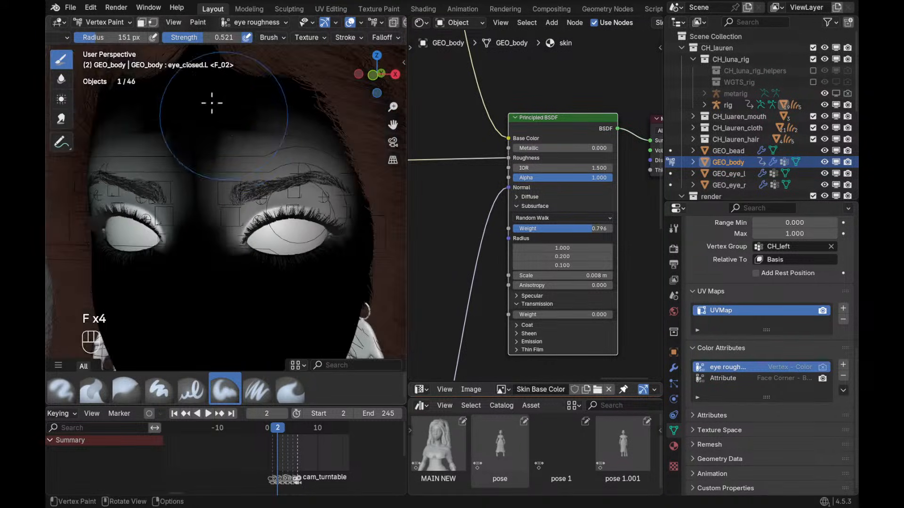
Change the brush color to black and set its radius to 128 px
scroll(189, 40, "up", 3)
key("x")
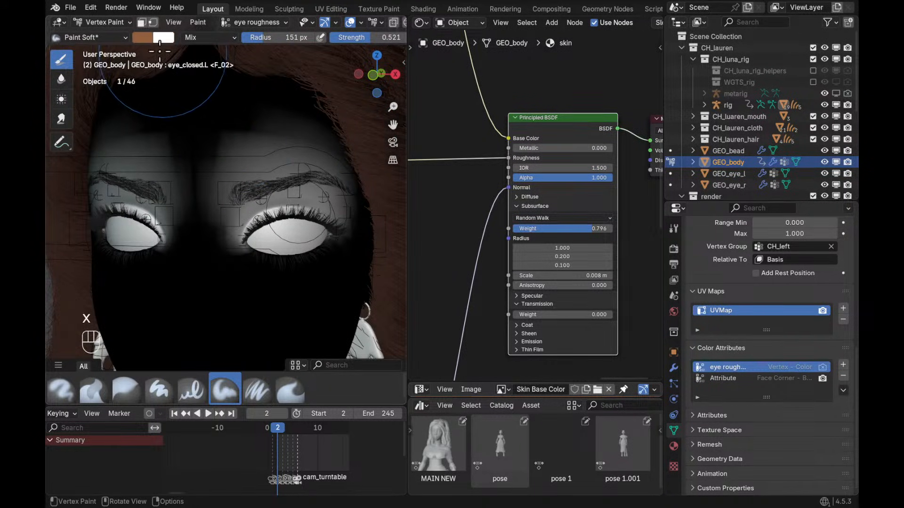
left_click(146, 39)
left_click_drag(240, 90, 242, 142)
middle_click_drag(318, 161, 318, 147, "ctrl")
key("f")
key("f")
left_click(196, 157)
key("f")
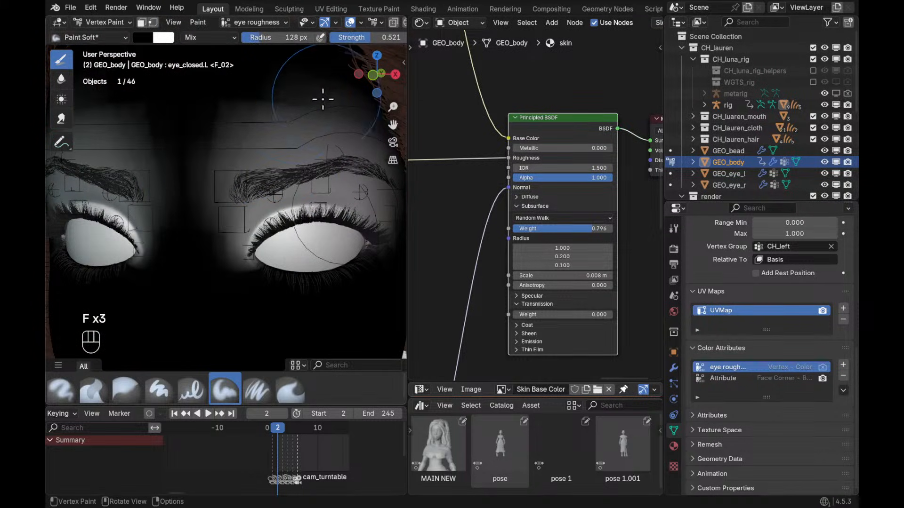
Paint black over the forehead above the brows with a 93 px brush, raising the brush strength to 0.979
left_click(327, 99)
middle_click_drag(283, 91, 250, 135, "ctrl")
mouse_move(283, 141)
left_mouse_down()
mouse_move(222, 170)
mouse_move(248, 141)
left_mouse_up()
key("f")
key("f")
left_click(233, 148)
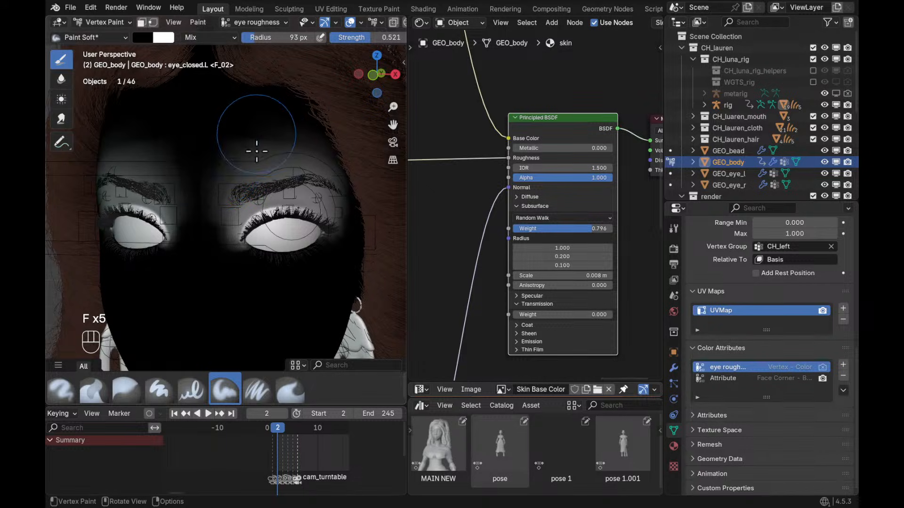
key("shift+f")
left_click(353, 152)
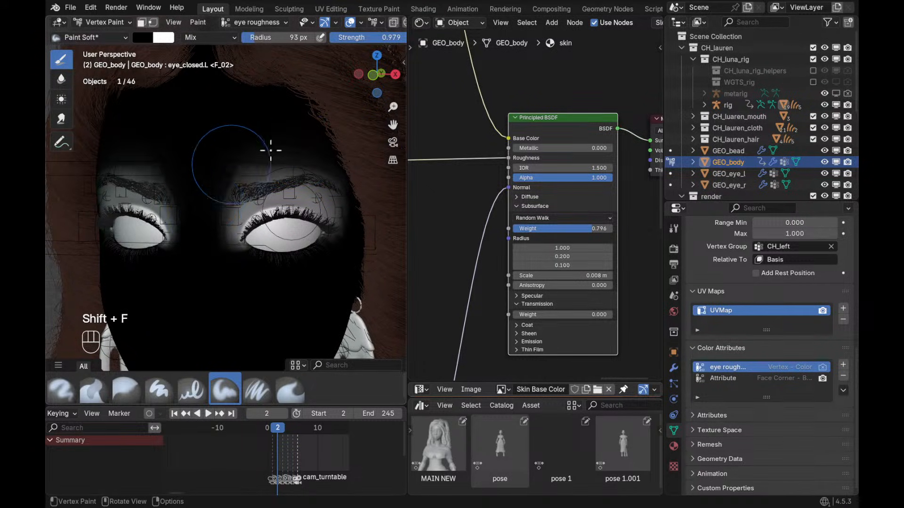
Switch the brush color to white with a 53 px radius and paint around the inner part of the upper eyelid
mouse_move(367, 214)
middle_mouse_down()
mouse_move(340, 218)
mouse_move(341, 232)
middle_mouse_up()
key("f")
left_click(325, 216)
key("x")
left_click_drag(325, 216, 353, 188, "ctrl+alt")
key("f")
left_click(353, 195)
mouse_move(202, 223)
left_mouse_down("alt+shift")
mouse_move(312, 209)
mouse_move(219, 201)
left_mouse_up("alt+shift")
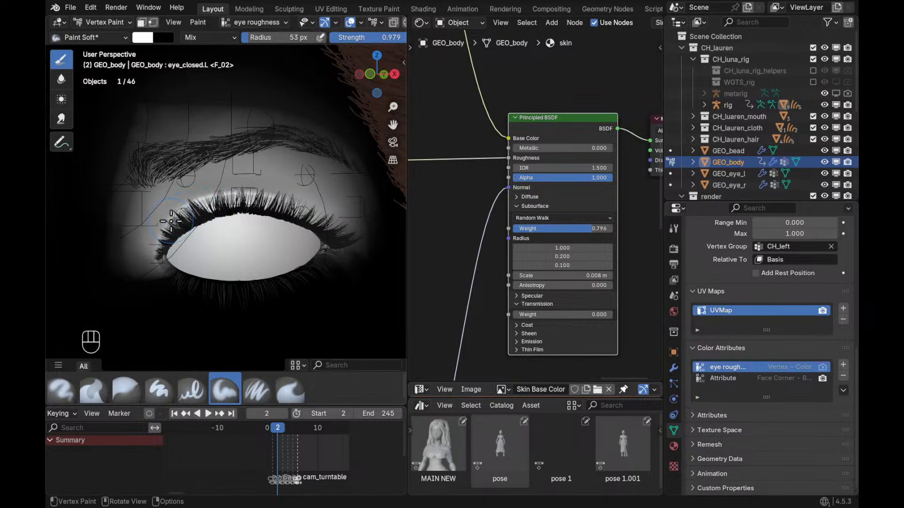
Inspect the painted mask around the eye and return the body to Object Mode
left_click_drag(238, 201, 327, 235, "ctrl+alt")
key("z")
left_click_drag(327, 183, 329, 211, "alt")
key("z")
left_click_drag(348, 306, 336, 192, "alt+shift")
left_click_drag(336, 192, 290, 212, "ctrl+alt")
key("ctrl+Tab")
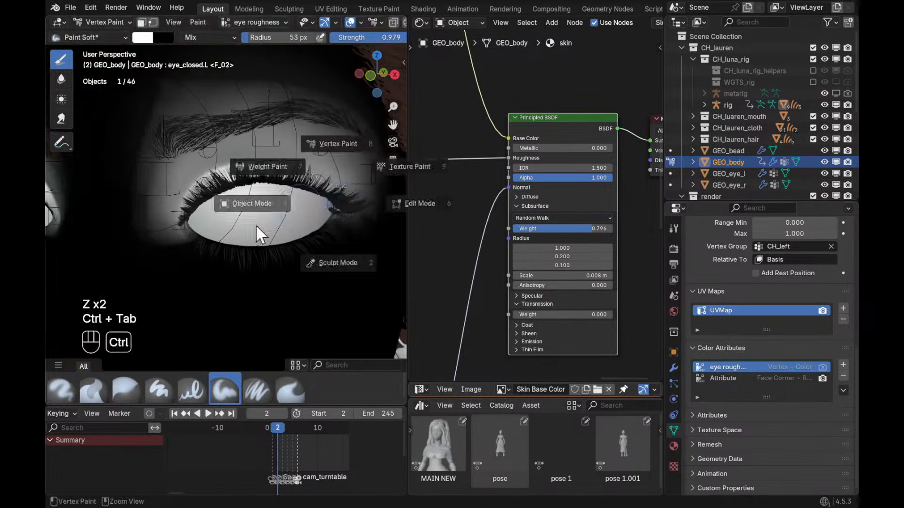
Examine the roughness branch of the skin material, from the eye roughness attribute and lip mask to the final Mix node
left_click_drag(552, 180, 586, 257, "ctrl+alt")
left_click_drag(585, 256, 570, 245, "ctrl+alt")
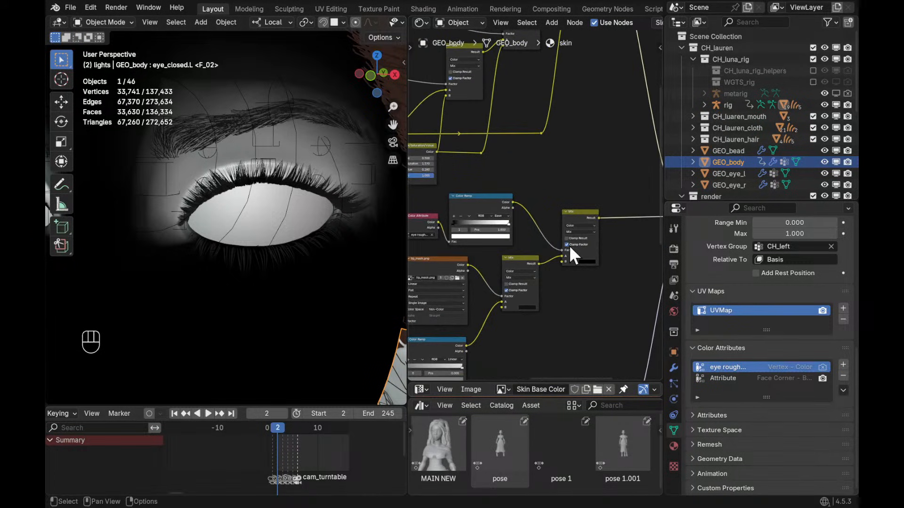
left_click_drag(556, 190, 555, 244, "alt")
left_click_drag(554, 244, 591, 169, "ctrl+alt")
left_click_drag(591, 212, 574, 227, "alt+shift")
left_click_drag(538, 275, 598, 245, "alt+shift")
left_click_drag(448, 220, 576, 283)
key("g")
left_click(485, 257)
key("ctrl+space")
left_click_drag(577, 282, 587, 241, "ctrl+alt")
left_click_drag(561, 252, 542, 235, "alt+shift")
left_click_drag(607, 188, 554, 253, "alt+shift")
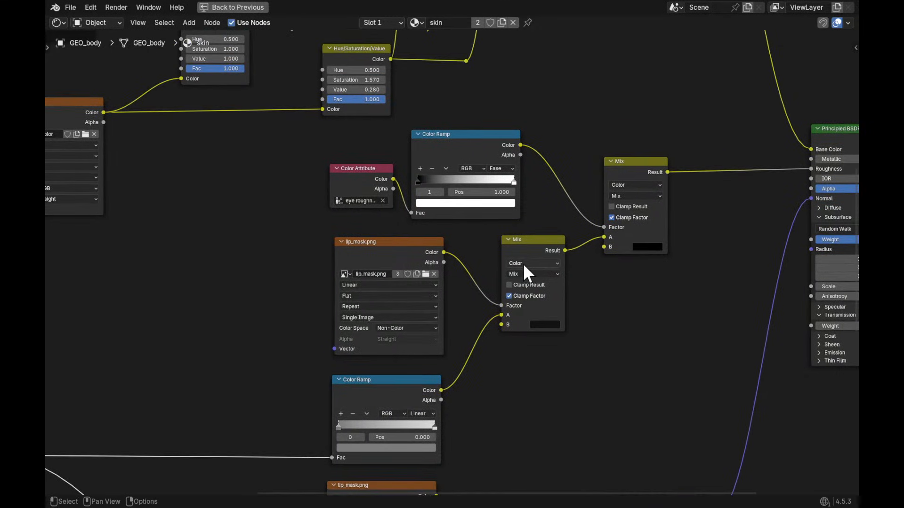
left_click_drag(585, 196, 569, 196, "alt+shift")
key("ctrl+space")
Isolate the body in Material Preview shading and preview the output of the eye roughness Color Ramp
left_click_drag(372, 200, 292, 245, "ctrl+alt")
key("slash")
mouse_move(307, 138)
left_mouse_down("alt+shift")
mouse_move(308, 230)
mouse_move(326, 250)
mouse_move(322, 217)
left_mouse_up("alt+shift")
key("z")
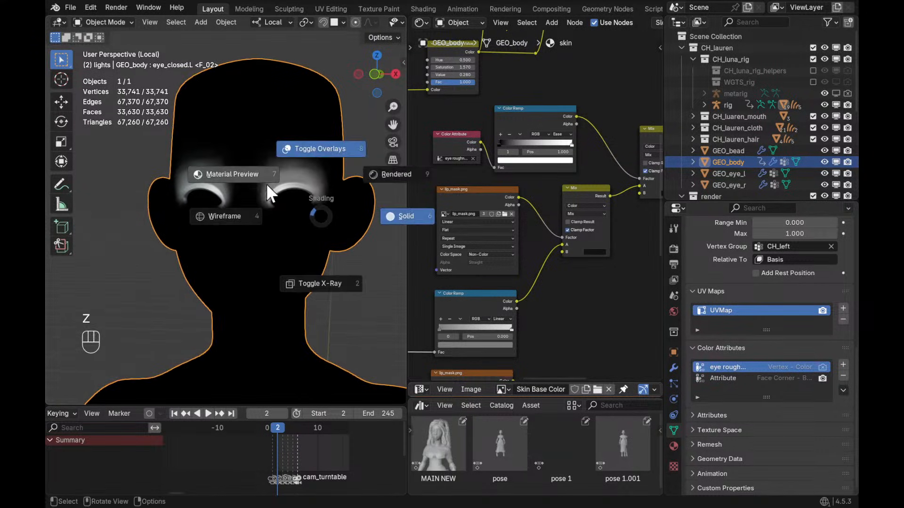
left_click(255, 155)
left_click_drag(627, 210, 582, 228, "alt+shift")
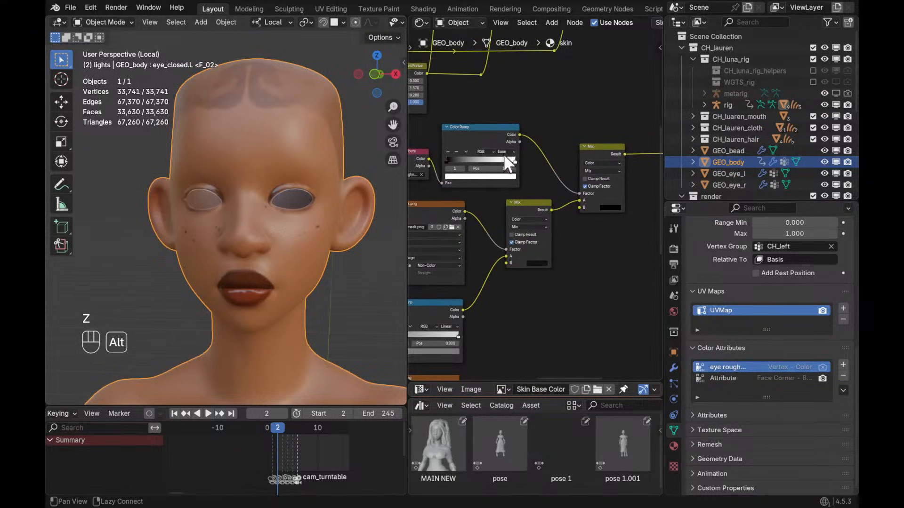
left_click(495, 142, "ctrl+shift")
left_click_drag(339, 256, 354, 242, "alt")
left_click_drag(569, 245, 583, 248, "alt+shift")
left_click_drag(583, 249, 582, 254, "ctrl+alt")
left_click_drag(582, 252, 589, 227, "alt")
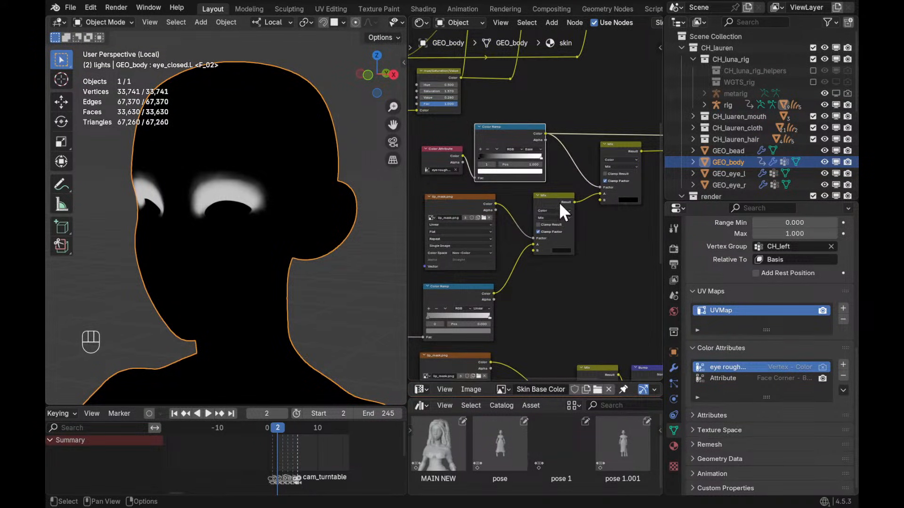
Preview the output of the lip mask Mix node and of the final roughness Mix node on the face
left_click(561, 197, "ctrl+shift")
left_click_drag(294, 313, 327, 282, "alt")
middle_click_drag(600, 202, 539, 226, "shift")
middle_click_drag(539, 225, 551, 205, "ctrl")
left_click(567, 167, "ctrl+shift")
middle_click_drag(330, 226, 348, 222)
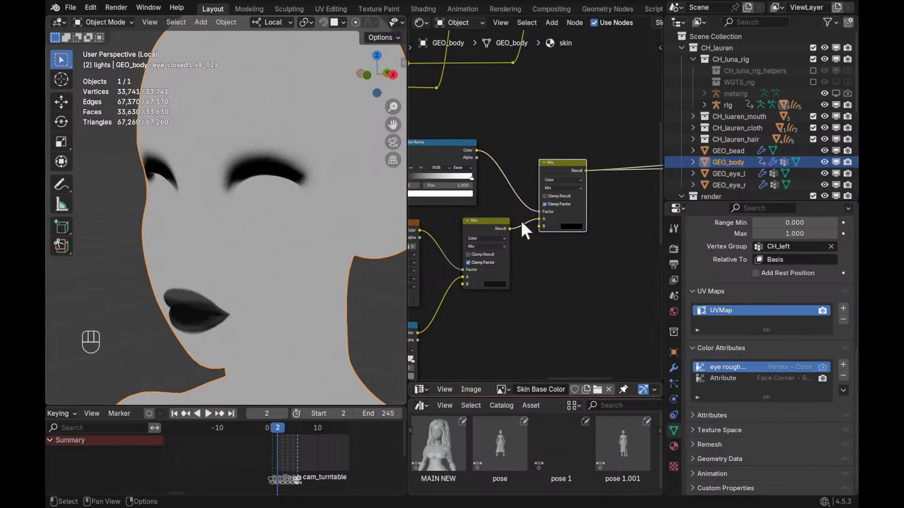
Lighten the B color of the final roughness Mix node from black to dark gray
middle_click_drag(485, 230, 512, 220)
left_click_drag(607, 210, 583, 221, "ctrl+alt")
left_click(582, 221)
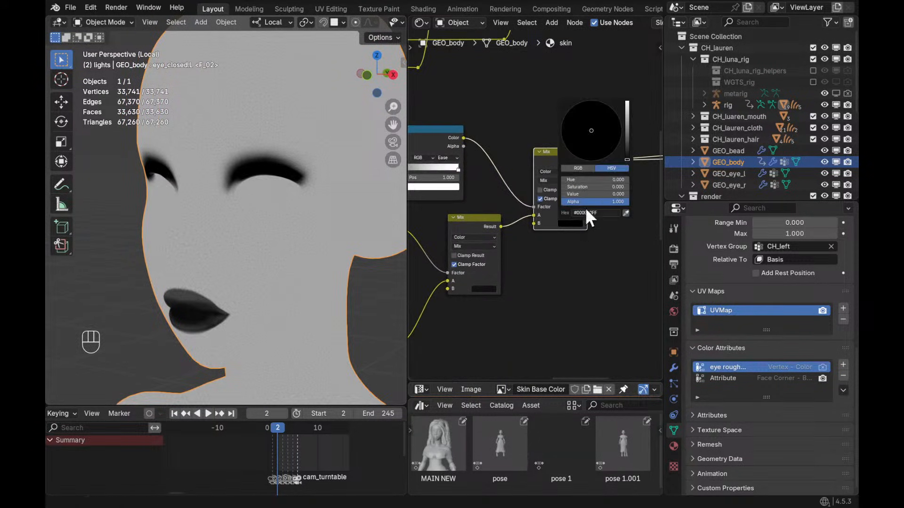
left_click_drag(628, 155, 532, 154)
middle_click_drag(301, 200, 317, 183)
middle_click_drag(321, 188, 360, 233, "ctrl+alt")
mouse_move(347, 195)
middle_mouse_down("alt+shift")
mouse_move(338, 216)
mouse_move(338, 188)
middle_mouse_up("alt+shift")
Enter Vertex Paint mode on the body and paint white over the inner corner of the upper eyelid with a 44 px brush
key("ctrl+Tab")
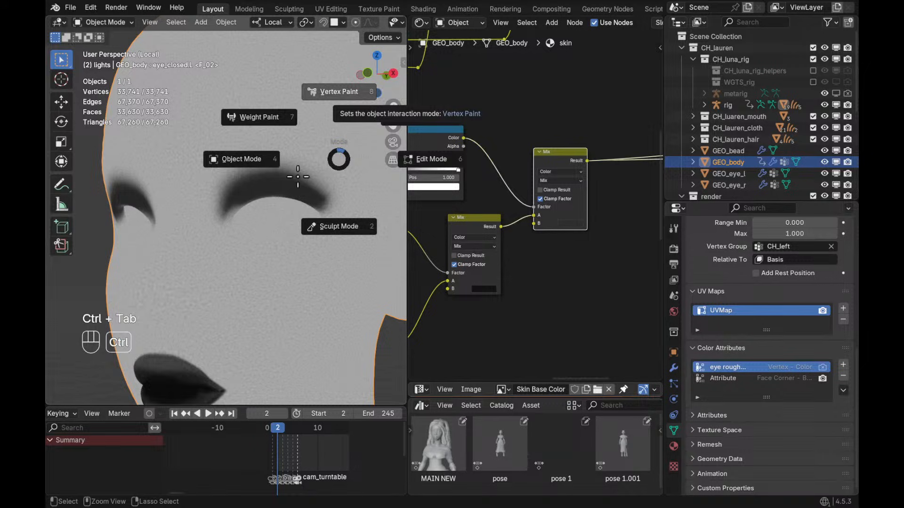
left_click(339, 91)
middle_click_drag(270, 196, 256, 181, "ctrl+alt")
key("f")
left_click(240, 193)
key("x")
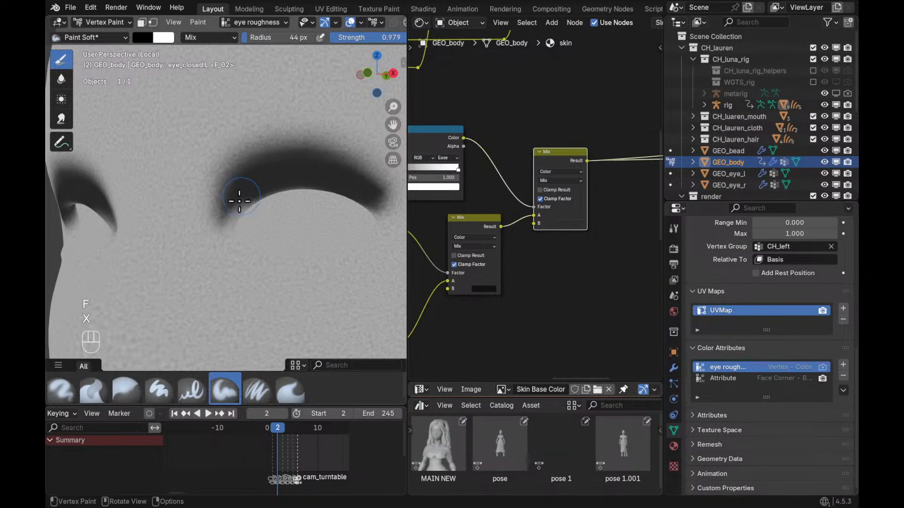
left_click_drag(242, 198, 232, 217)
key("ctrl+z")
key("x")
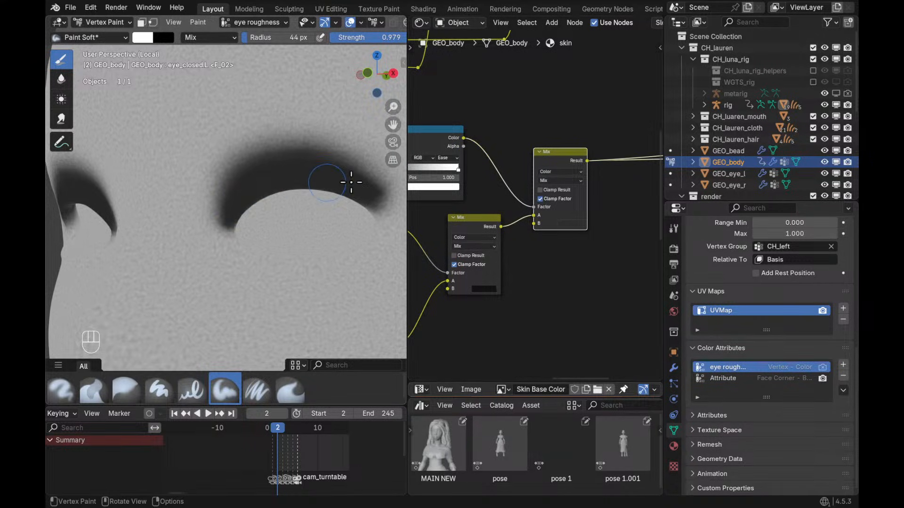
Paint white along the rim of the upper eyelid, using a brush radius of 96 px
middle_click_drag(365, 189, 330, 172, "shift")
key("f")
left_click(329, 162)
mouse_move(321, 136)
middle_mouse_down("ctrl+alt")
mouse_move(326, 238)
mouse_move(363, 232)
mouse_move(394, 210)
mouse_move(381, 189)
mouse_move(346, 216)
mouse_move(323, 220)
mouse_move(343, 183)
mouse_move(362, 219)
mouse_move(264, 191)
middle_mouse_up("ctrl+alt")
mouse_move(283, 262)
left_mouse_down("alt")
mouse_move(282, 222)
mouse_move(267, 266)
mouse_move(254, 263)
mouse_move(280, 242)
mouse_move(343, 254)
mouse_move(347, 267)
mouse_move(290, 215)
mouse_move(329, 245)
mouse_move(317, 242)
mouse_move(347, 246)
mouse_move(305, 177)
mouse_move(242, 216)
left_mouse_up("alt")
key("f")
left_click(261, 276)
key("f")
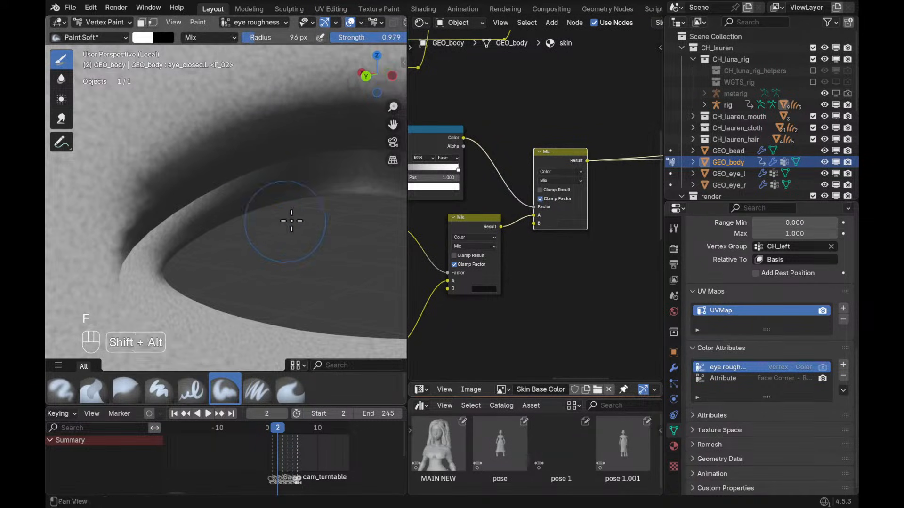
Enlarge the brush to 124 px, paint white over the upper eyelid and its corners, and undo the last stroke
key("f")
mouse_move(164, 212)
left_mouse_down()
mouse_move(240, 165)
mouse_move(152, 214)
mouse_move(340, 158)
mouse_move(256, 196)
mouse_move(307, 218)
mouse_move(167, 182)
mouse_move(339, 244)
mouse_move(359, 240)
mouse_move(367, 254)
left_mouse_up()
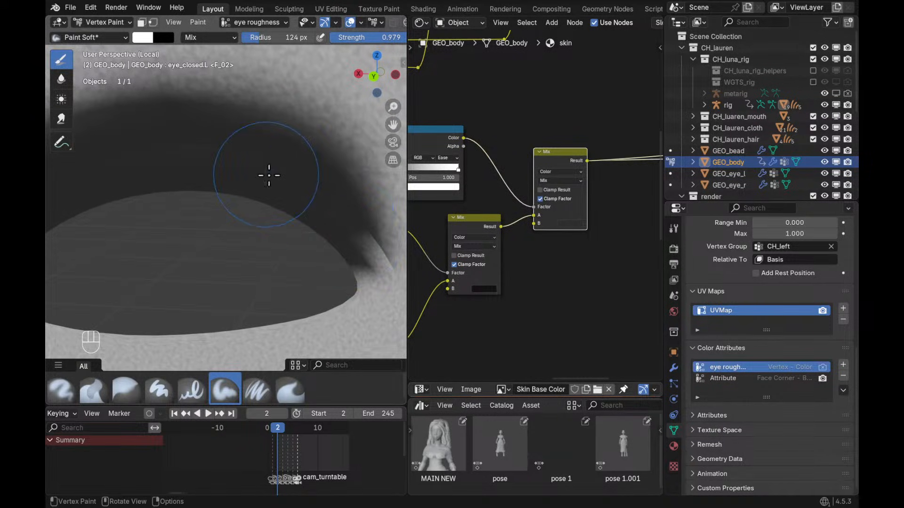
left_click_drag(306, 183, 321, 216, "ctrl+alt")
mouse_move(331, 254)
left_mouse_down("shift")
mouse_move(313, 201)
mouse_move(262, 137)
mouse_move(307, 174)
mouse_move(351, 181)
left_mouse_up("shift")
mouse_move(240, 133)
left_mouse_down("shift")
mouse_move(135, 230)
mouse_move(115, 288)
mouse_move(130, 250)
mouse_move(103, 273)
left_mouse_up("shift")
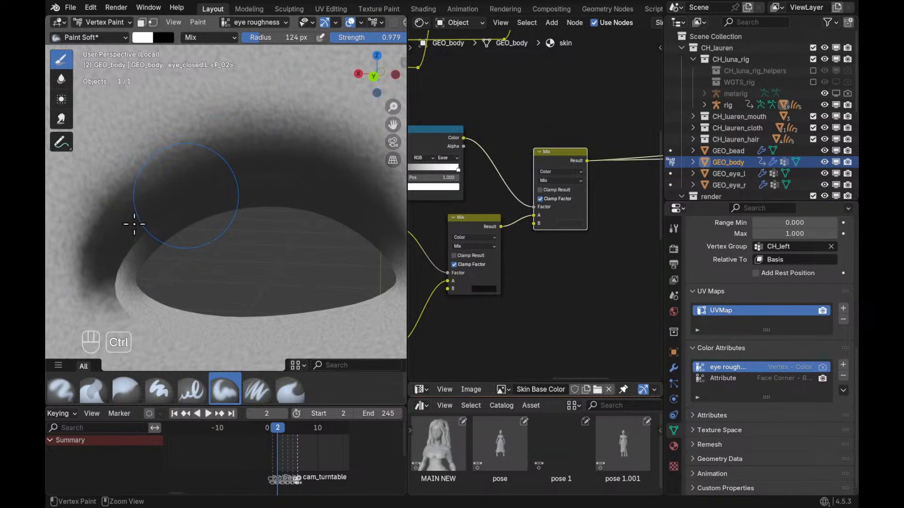
key("ctrl+z")
mouse_move(115, 263)
middle_mouse_down("ctrl")
mouse_move(186, 221)
mouse_move(317, 236)
mouse_move(262, 218)
mouse_move(321, 209)
mouse_move(238, 166)
middle_mouse_up("ctrl")
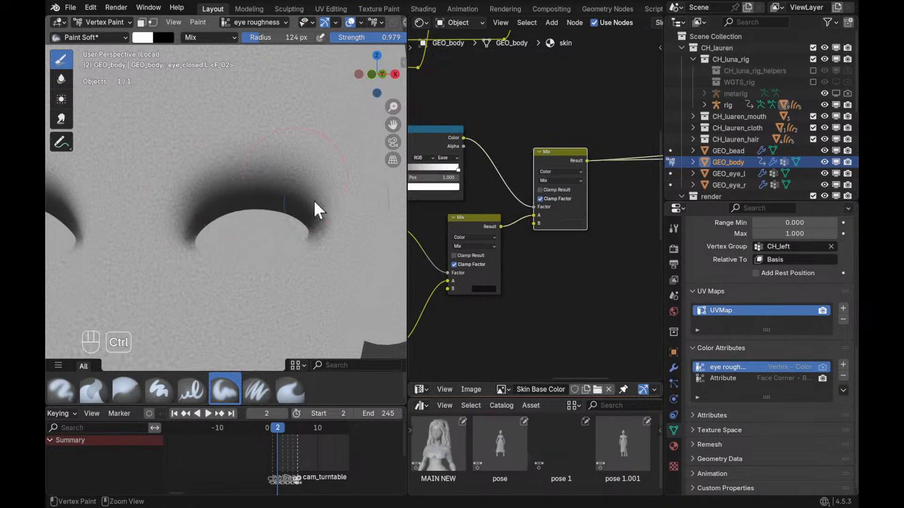
Return the body to Object Mode and reconnect the Principled BSDF to the Material Output surface
key("ctrl+Tab")
scroll(323, 270, "down", 8)
mouse_move(600, 247)
middle_mouse_down()
mouse_move(542, 257)
mouse_move(504, 250)
middle_mouse_up()
middle_click_drag(504, 250, 525, 208, "ctrl")
middle_click_drag(596, 156, 548, 158)
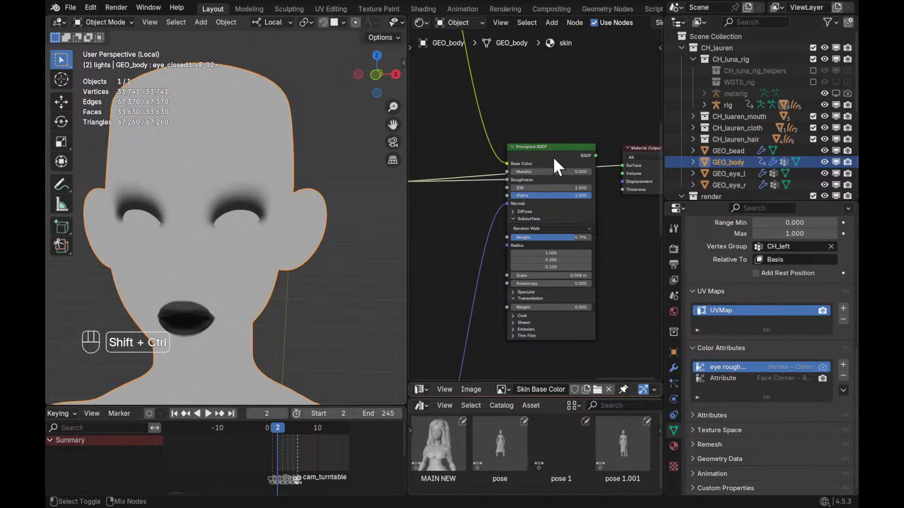
left_click(552, 157, "ctrl+shift")
Inspect the eyelid skin up close in Rendered shading and save the file
scroll(295, 179, "up", 4)
mouse_move(295, 179)
middle_mouse_down("alt")
mouse_move(347, 213)
mouse_move(376, 219)
mouse_move(370, 237)
mouse_move(319, 198)
mouse_move(363, 202)
mouse_move(353, 191)
mouse_move(333, 208)
mouse_move(264, 230)
mouse_move(287, 250)
mouse_move(318, 214)
mouse_move(298, 231)
middle_mouse_up("alt")
key("z")
left_click(356, 213)
key("ctrl+s")
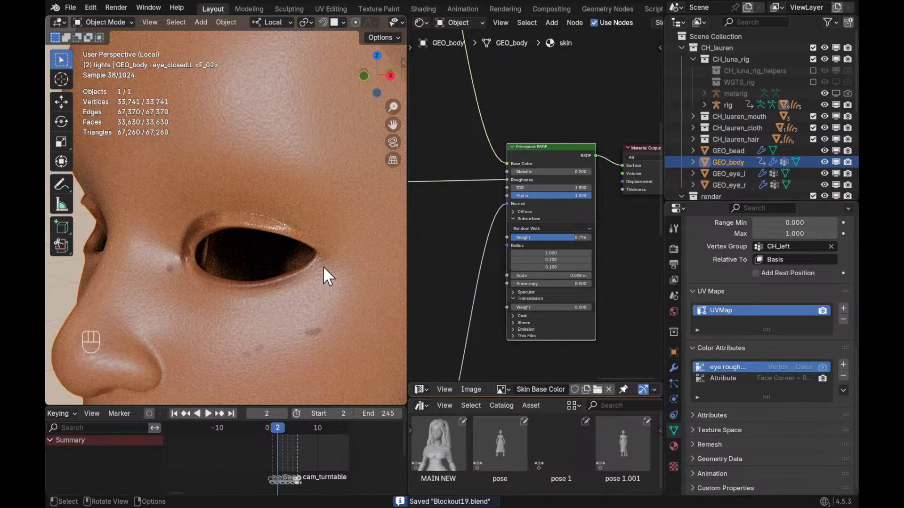
mouse_move(299, 290)
middle_mouse_down("alt")
mouse_move(380, 286)
mouse_move(340, 233)
mouse_move(340, 319)
mouse_move(354, 214)
mouse_move(338, 249)
middle_mouse_up("alt")
Switch to Solid shading, leave local view and make the color attribute named Attribute active on the body
key("z")
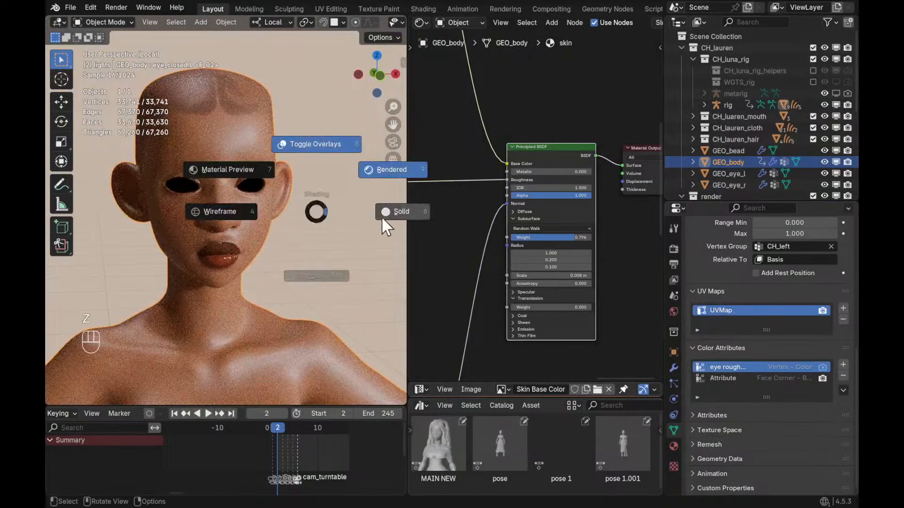
left_click(378, 214)
key("slash")
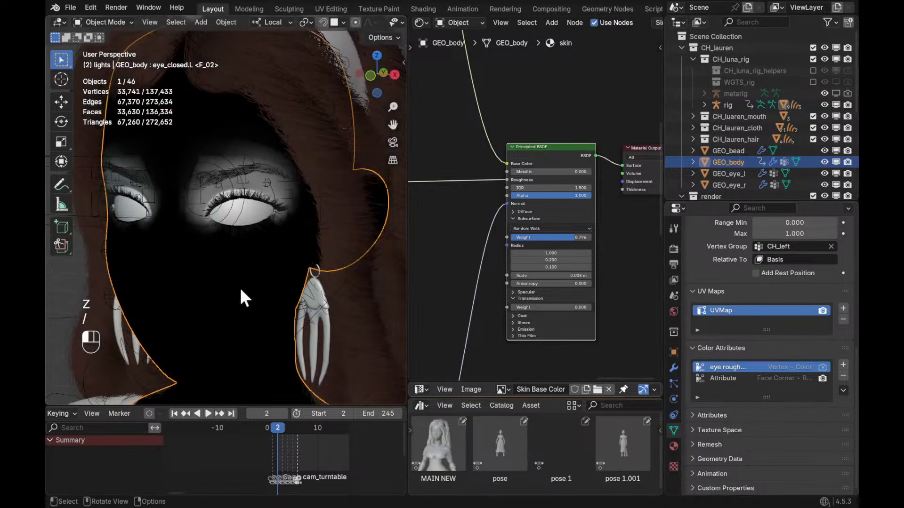
left_click(725, 378)
scroll(249, 207, "down", 3)
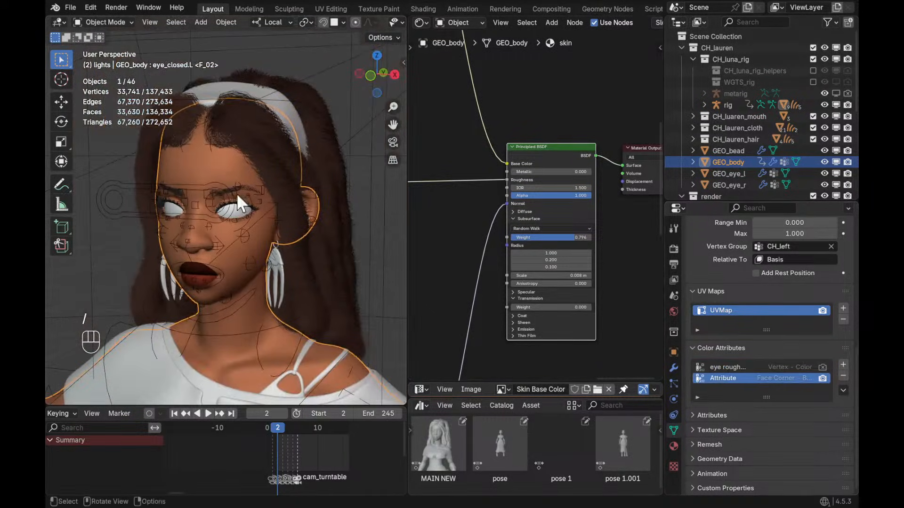
Enter Pose Mode on the character rig, select all bones and apply the MAIN NEW pose asset
left_click(218, 184)
key("ctrl+Tab")
key("a")
left_click(442, 456)
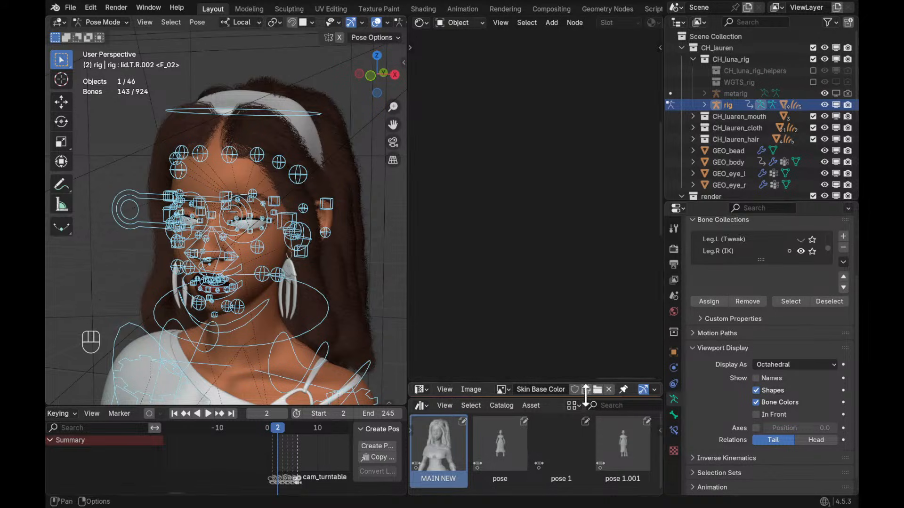
Enlarge the Asset Browser area to give the pose assets more room, keeping its editor type
left_click_drag(607, 399, 612, 324)
left_click_drag(571, 381, 571, 262)
left_click_drag(565, 398, 582, 242)
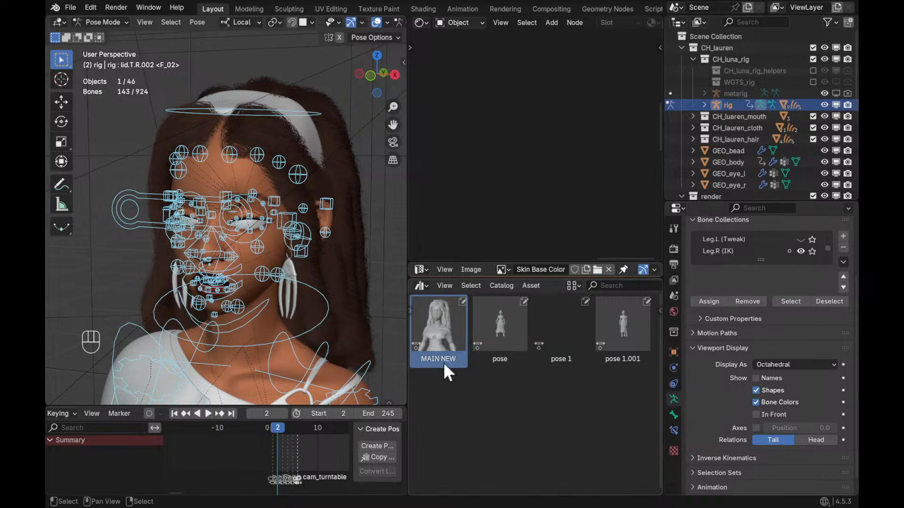
left_click(426, 285)
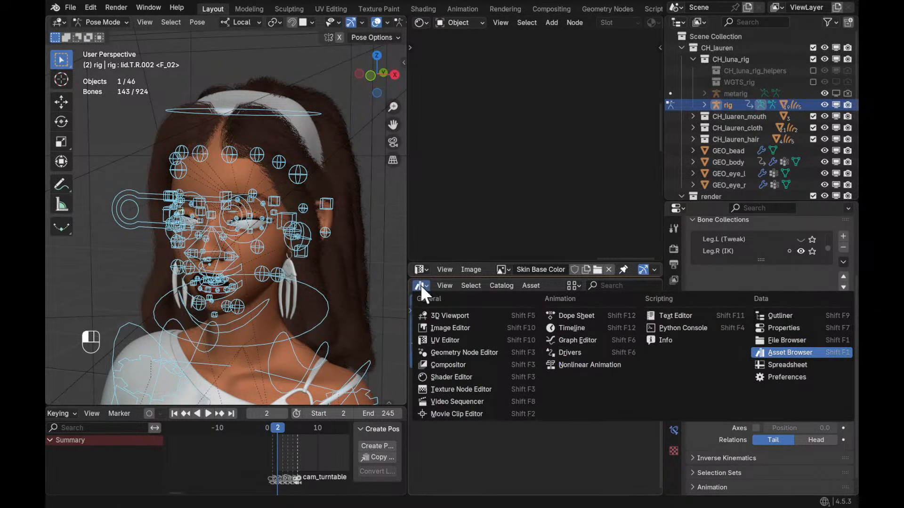
left_click(796, 356)
Move the left hand IK control outward and upward by about 0.28 m
left_click_drag(344, 257, 297, 275, "ctrl+alt")
left_click(308, 282)
key("g")
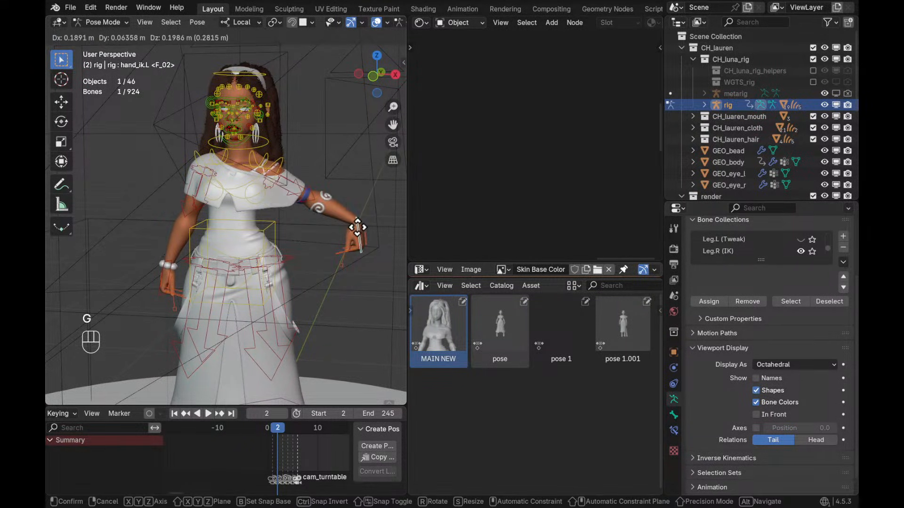
left_click(357, 227)
key("q")
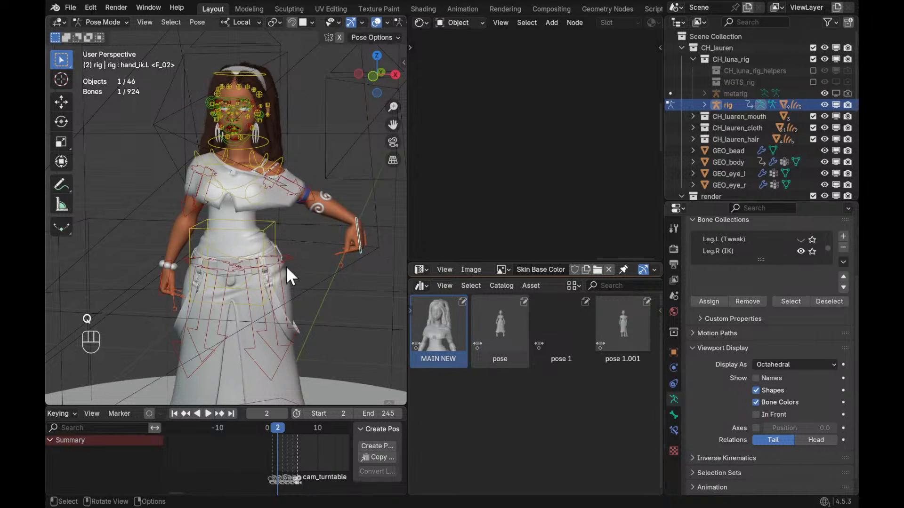
Move the right hand IK control outward and upward by about 0.28 m
middle_click_drag(293, 261, 225, 272)
left_click(180, 278)
left_click_drag(262, 270, 248, 271, "alt")
key("g")
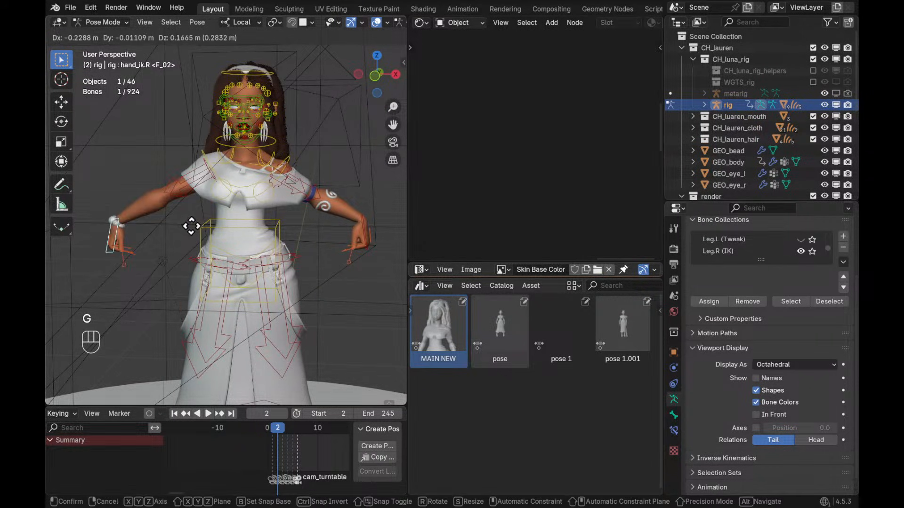
left_click(262, 230)
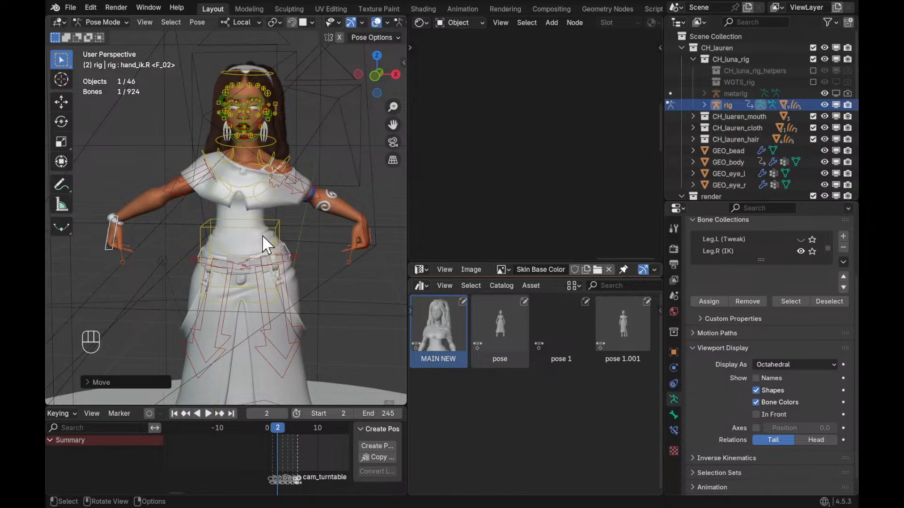
Store the current pose of all bones as a pose asset named "arms pose" in the Current File library
key("a")
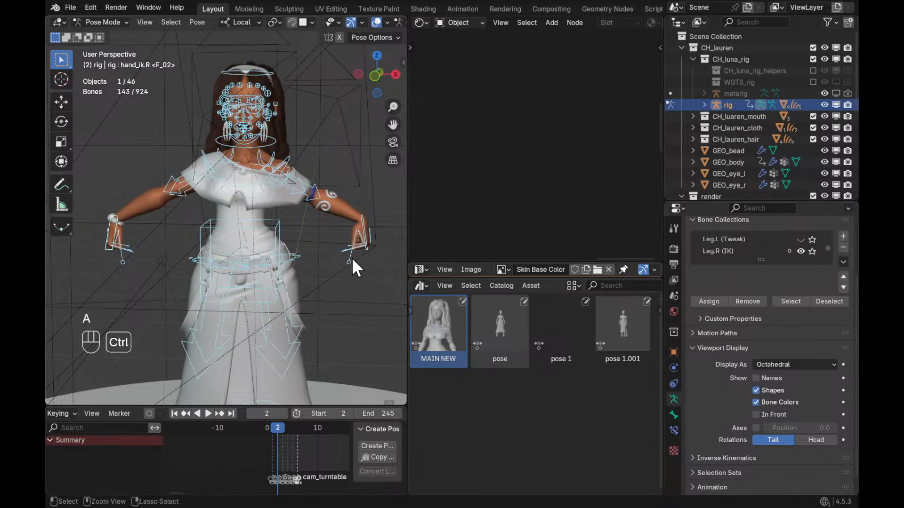
middle_click_drag(353, 268, 405, 360, "ctrl")
left_click(532, 285)
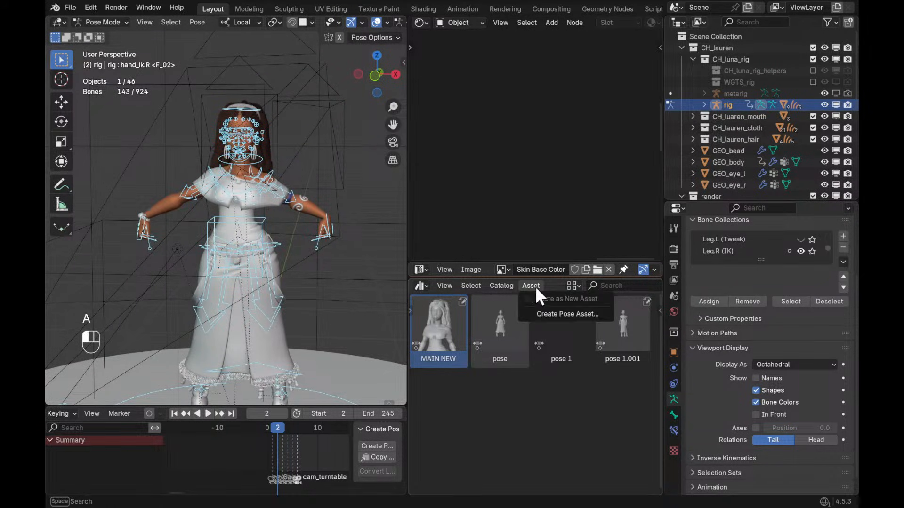
left_click(573, 314)
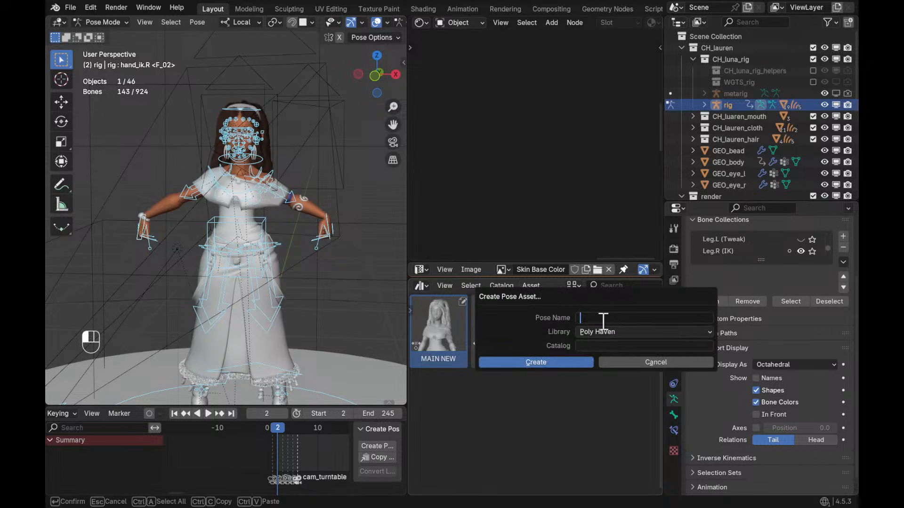
left_click(634, 332)
left_click(624, 345)
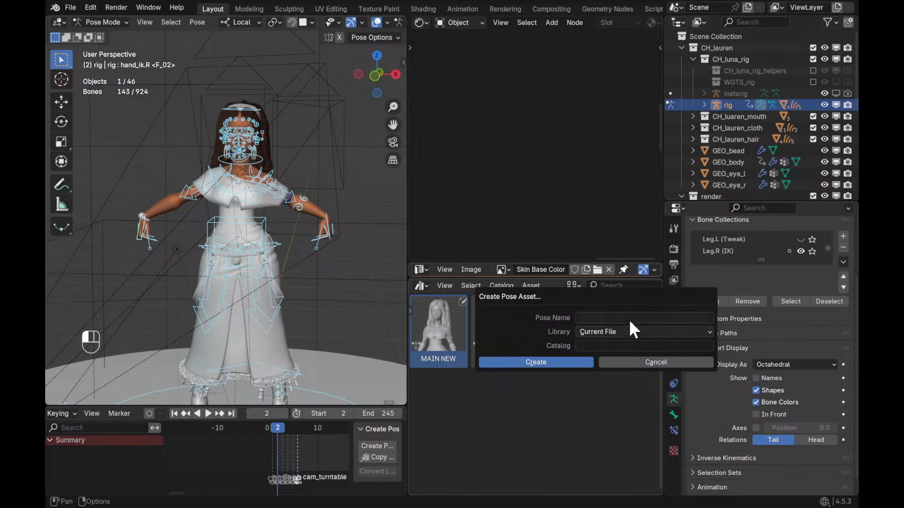
left_click(631, 318)
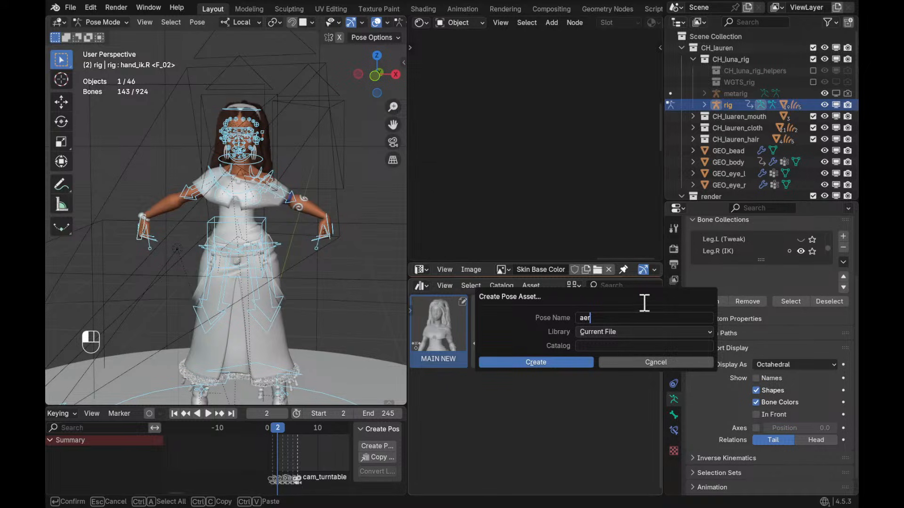
type("aer")
key("BackSpace")
left_click(583, 364)
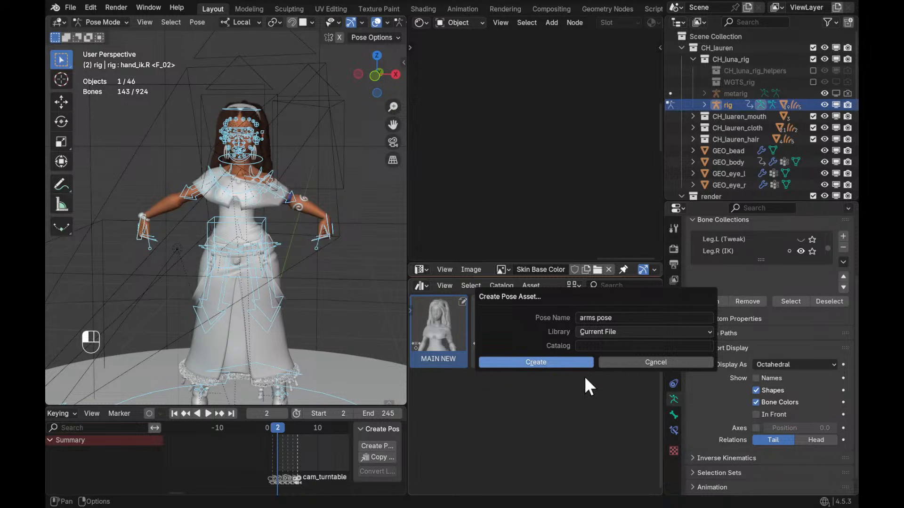
left_click(587, 366)
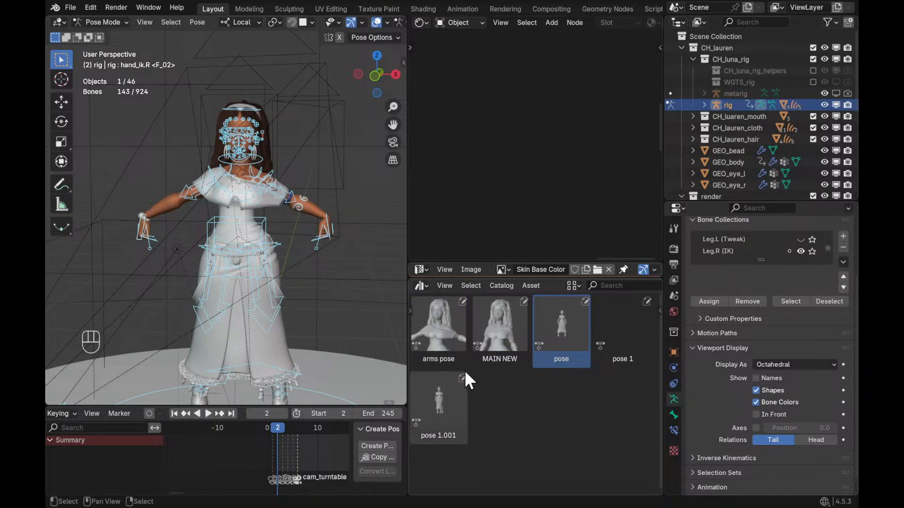
Apply the MAIN NEW pose and switch to the arms pose asset, examining the raised arms from the side
left_click(499, 348)
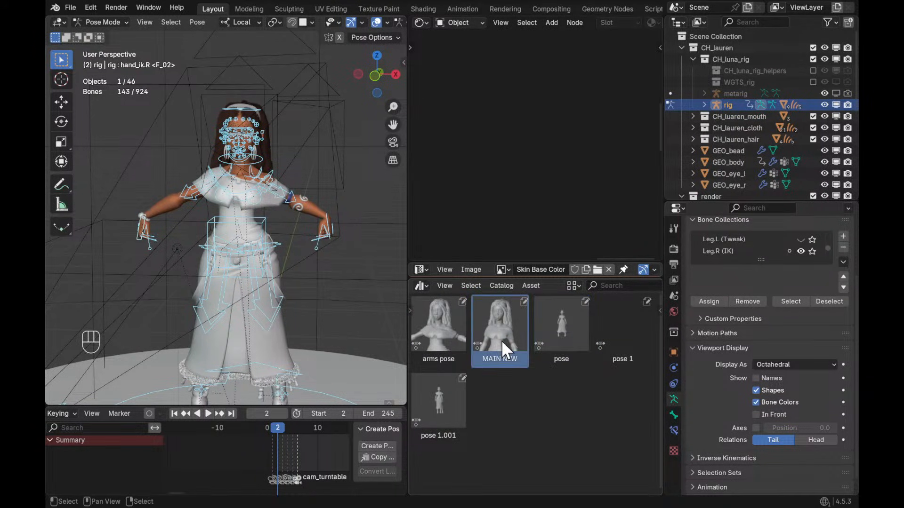
left_click(452, 340)
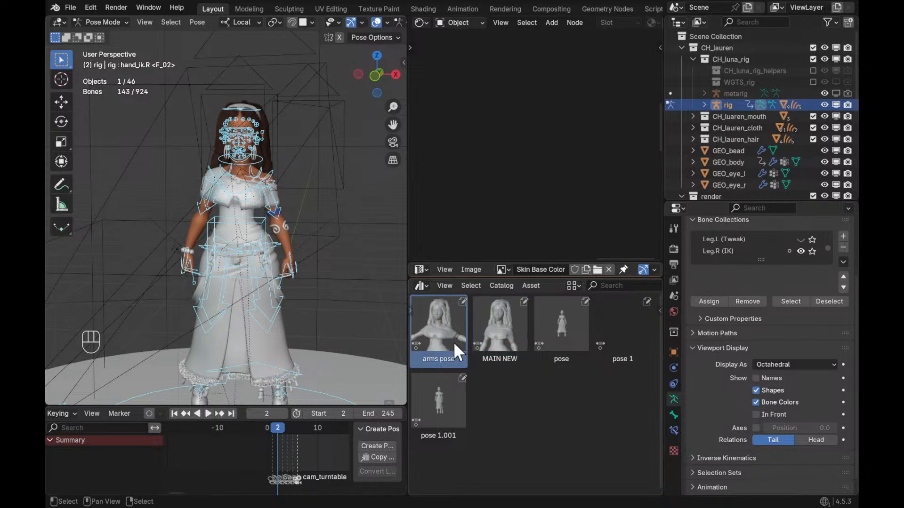
middle_click_drag(376, 328, 258, 321)
left_click_drag(307, 341, 351, 311, "alt+shift")
scroll(292, 305, "up", 2)
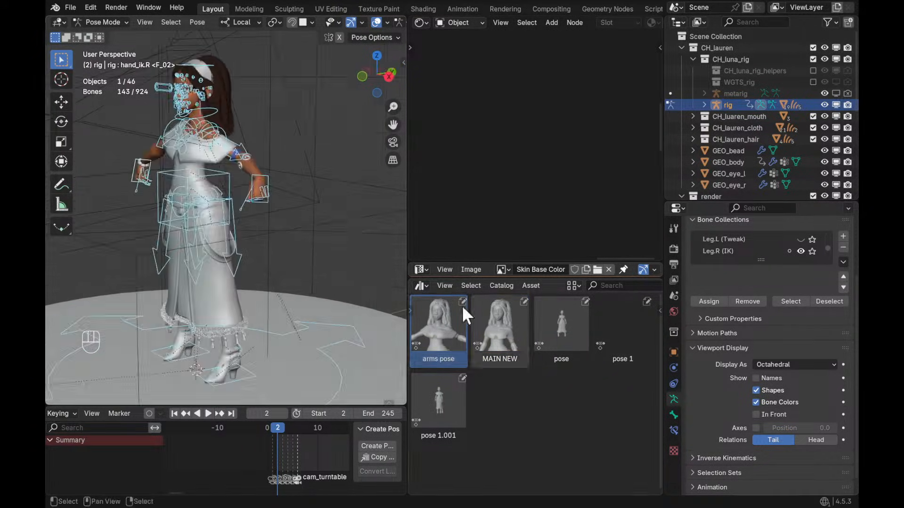
Apply the MAIN NEW pose to the rig and shrink the Asset Browser area to enlarge the node editor
left_click(515, 336)
double_click(495, 329)
left_click_drag(301, 311, 344, 310, "alt")
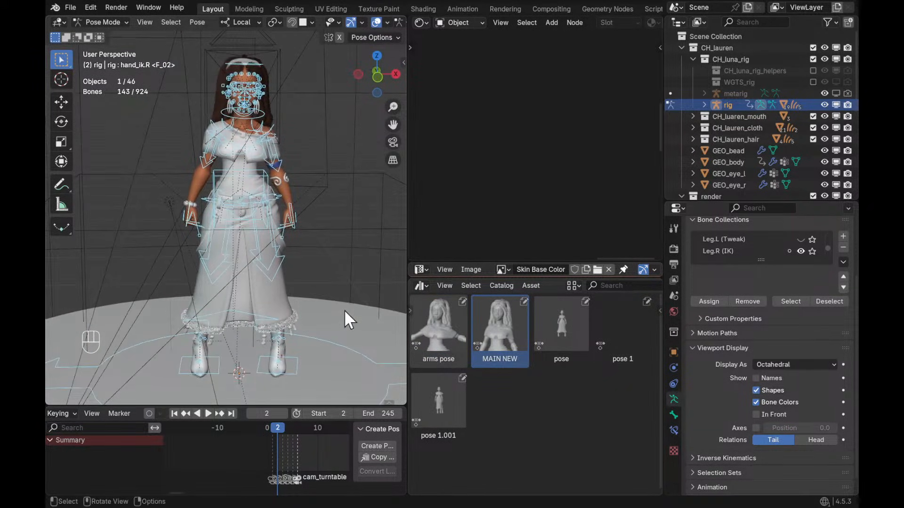
left_click_drag(549, 278, 555, 356)
left_click_drag(491, 263, 490, 342)
Return the rig to Object Mode and show the camera view with Rendered viewport shading
mouse_move(350, 302)
left_mouse_down("ctrl+alt")
mouse_move(323, 265)
mouse_move(329, 207)
mouse_move(302, 208)
mouse_move(299, 175)
mouse_move(300, 218)
left_mouse_up("ctrl+alt")
key("KP_0")
key("ctrl+Tab")
key("z")
key("z")
left_click(337, 175)
Turn off Use Simplify for the scene and save the file
key("q")
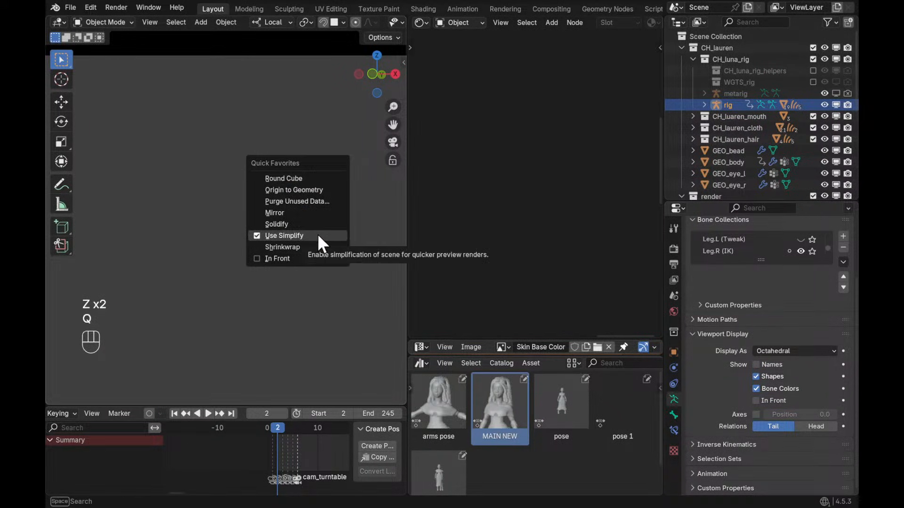
left_click(317, 234)
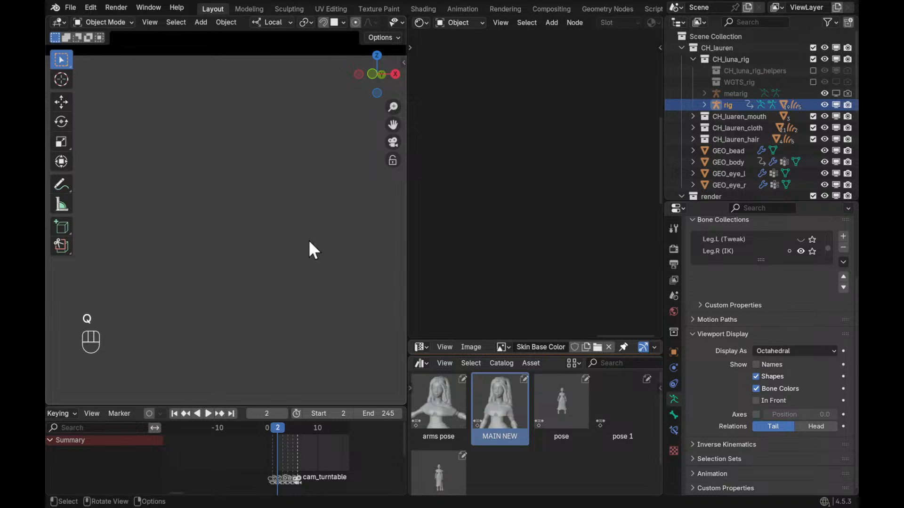
key("ctrl+s")
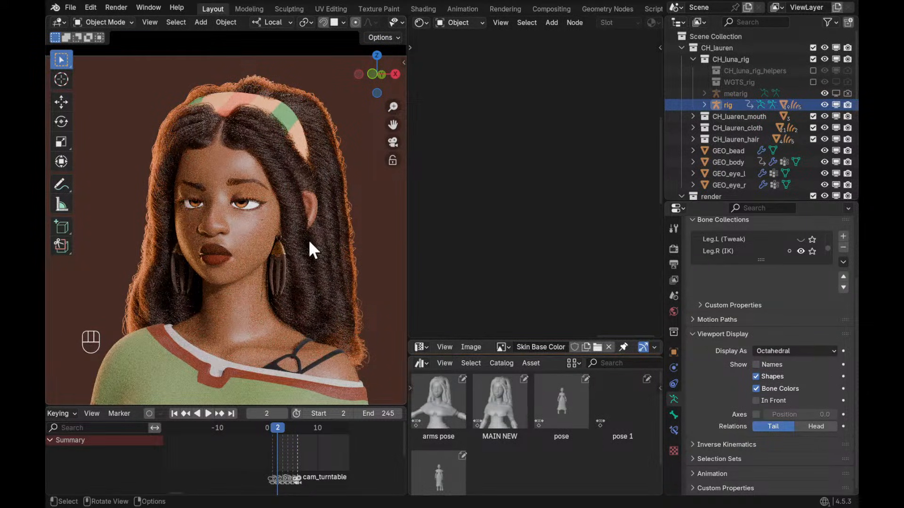
Narrow the render region first to both eyes and finally to the character's left eye to examine the eyelid shading
middle_click_drag(307, 174, 252, 157, "ctrl")
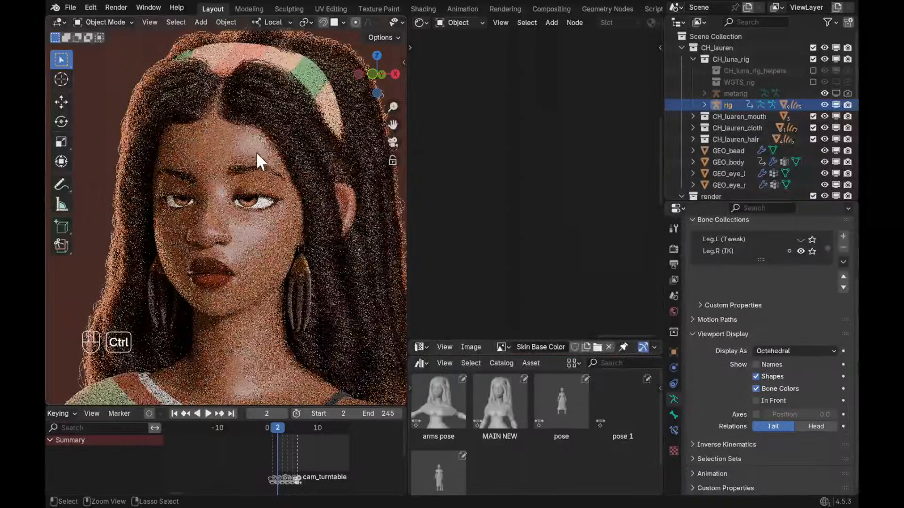
key("ctrl+b")
left_click_drag(142, 152, 297, 235)
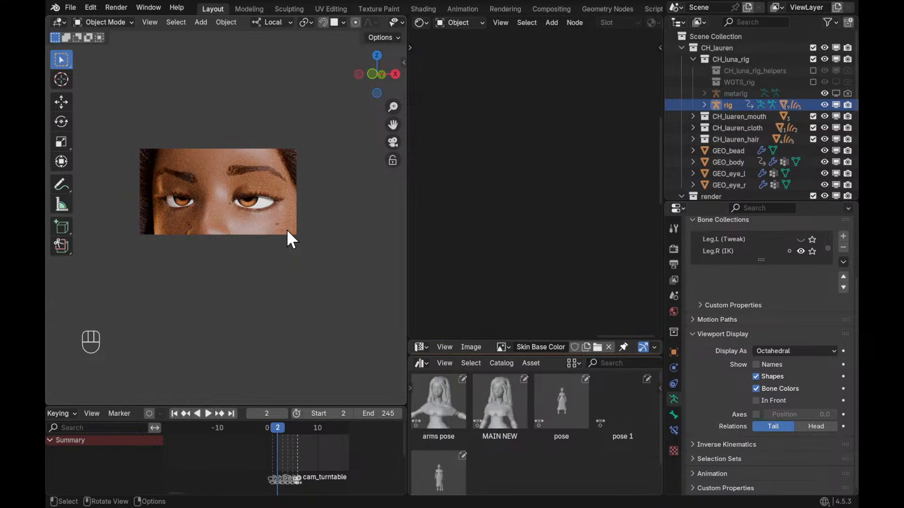
mouse_move(268, 194)
middle_mouse_down("ctrl+alt")
mouse_move(297, 169)
mouse_move(328, 174)
mouse_move(314, 189)
mouse_move(321, 148)
middle_mouse_up("ctrl+alt")
key("ctrl+b")
left_click_drag(188, 148, 344, 247)
middle_click_drag(340, 244, 347, 184, "ctrl+alt")
middle_click_drag(323, 218, 233, 244, "alt+shift")
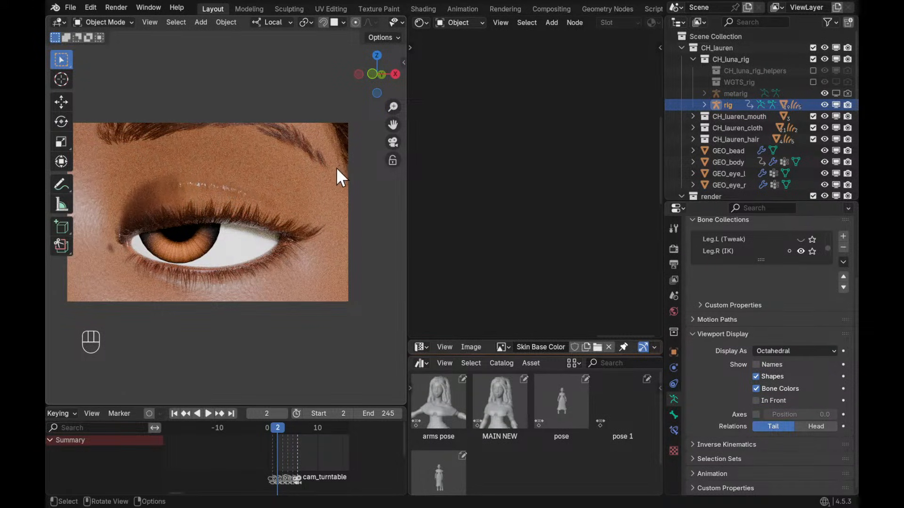
Select the body mesh and extend the render region to cover the whole camera frame
middle_click_drag(335, 168, 314, 276, "ctrl+alt")
left_click(292, 239)
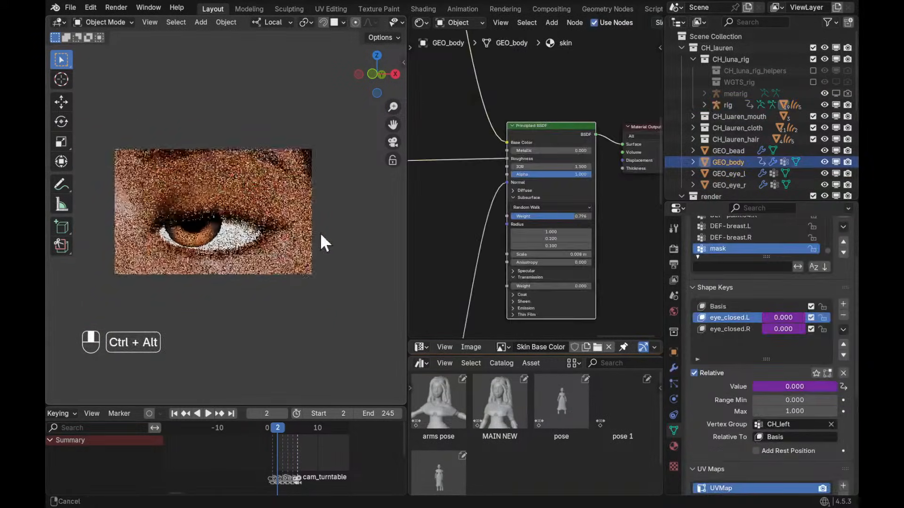
key("ctrl+b")
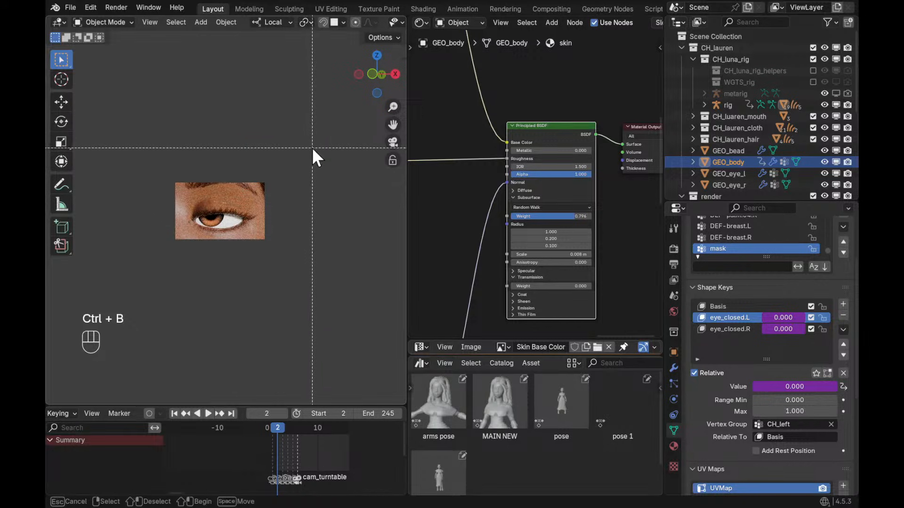
key("Escape")
middle_click_drag(310, 123, 273, 225, "ctrl+alt")
scroll(292, 219, "down", 3)
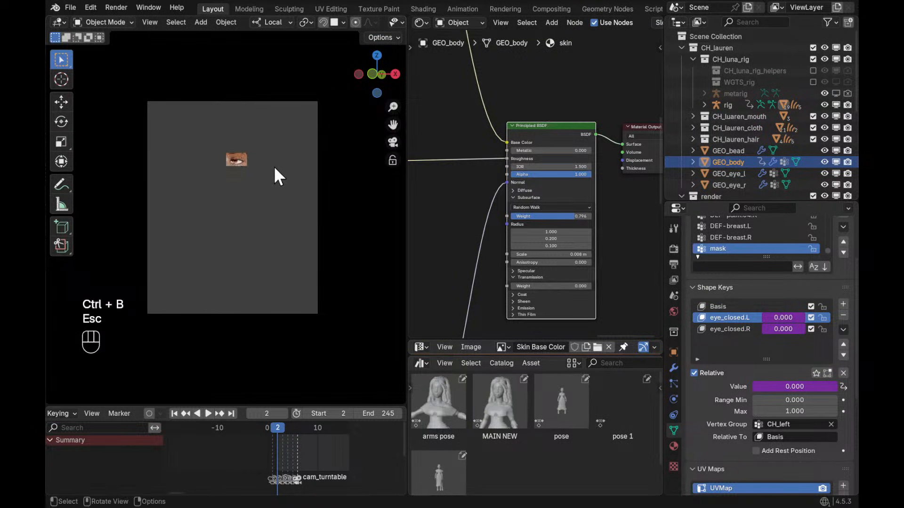
key("ctrl+b")
left_click_drag(124, 78, 357, 361)
middle_click_drag(341, 297, 340, 244, "ctrl")
Switch the viewport to Solid shading
key("z")
key("z")
key("z")
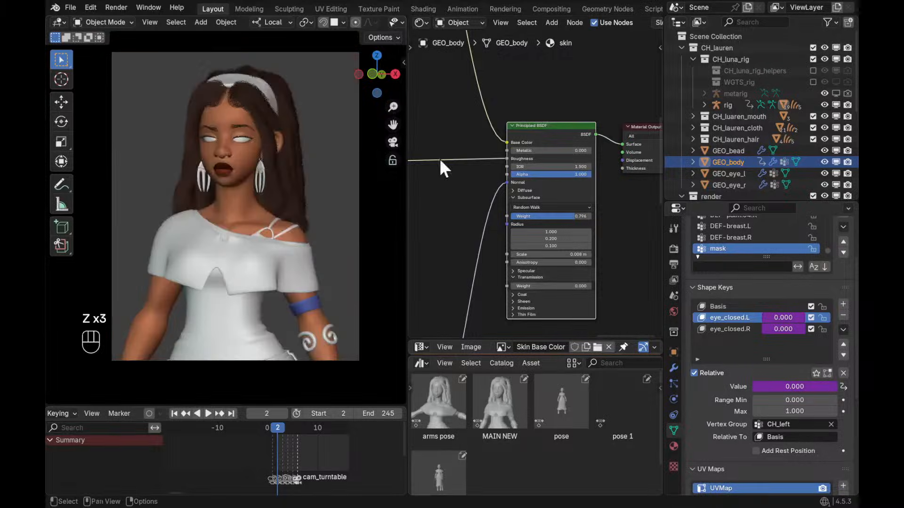
Examine the finished character render in the Rendering workspace, from the full frame to a closer look at the face
left_click(505, 9)
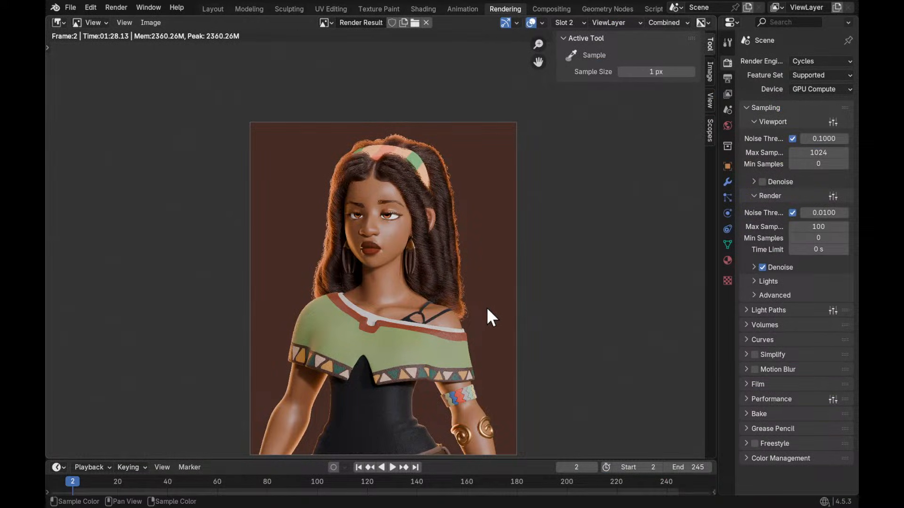
middle_click_drag(487, 309, 457, 220)
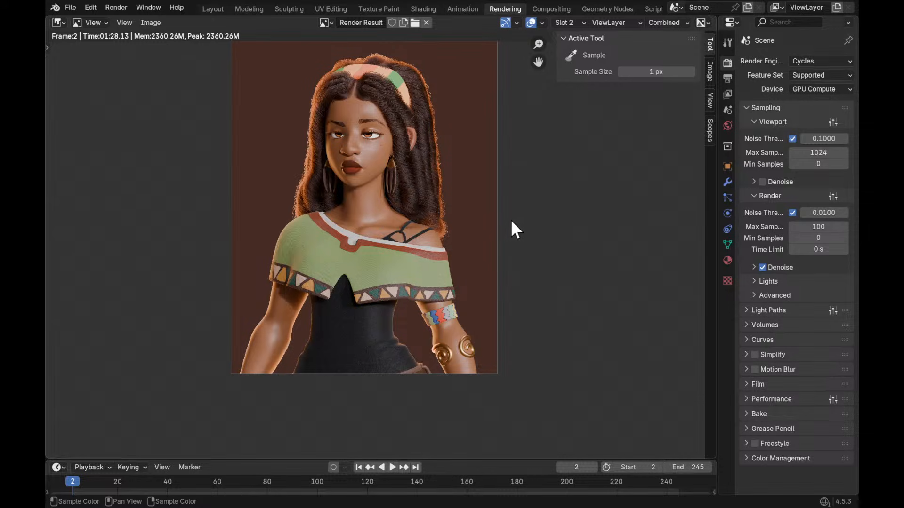
middle_click_drag(502, 270, 494, 249, "ctrl")
mouse_move(504, 202)
middle_mouse_down("ctrl")
mouse_move(502, 264)
mouse_move(512, 197)
middle_mouse_up("ctrl")
mouse_move(512, 197)
middle_mouse_down()
mouse_move(525, 242)
mouse_move(512, 226)
mouse_move(529, 238)
mouse_move(515, 207)
middle_mouse_up()
Back in the Layout workspace, preview the character in Rendered shading and set the skin's Subsurface Weight to 0.838
left_click(225, 13)
key("z")
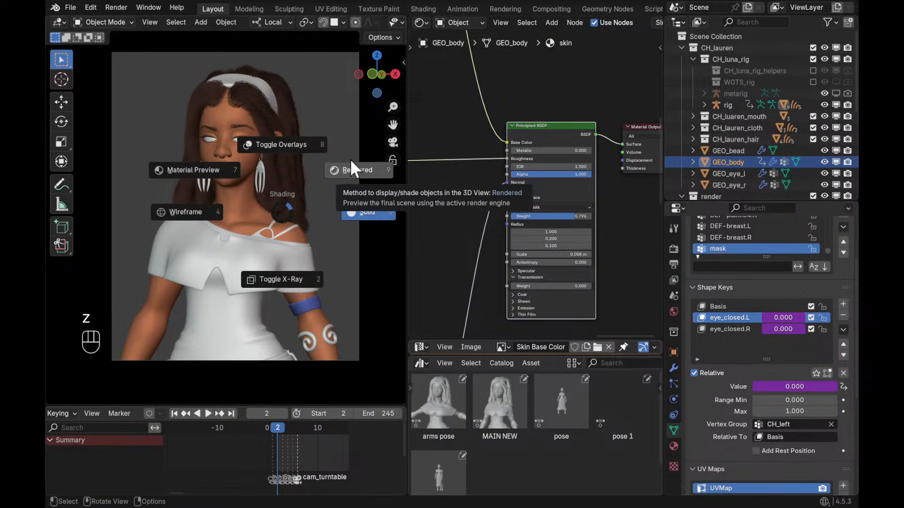
left_click(342, 172)
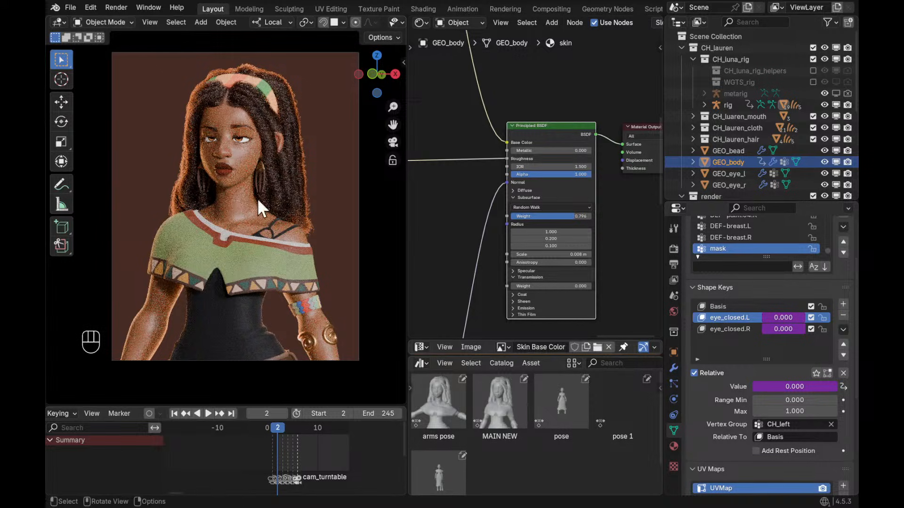
left_click_drag(612, 210, 594, 192, "alt+shift")
mouse_move(558, 219)
left_mouse_down()
mouse_move(515, 224)
mouse_move(562, 223)
mouse_move(563, 232)
mouse_move(561, 220)
mouse_move(557, 227)
left_mouse_up()
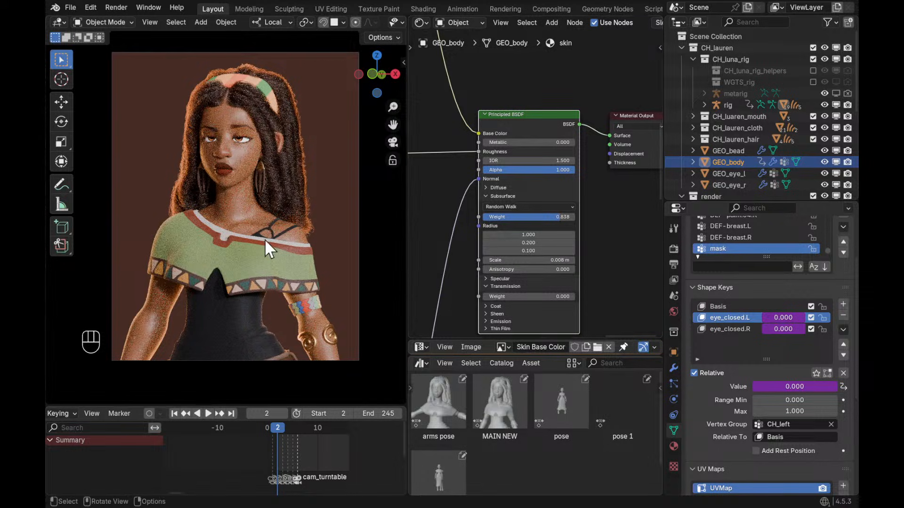
Return the viewport to Solid shading and save the file
key("z")
left_click(339, 226)
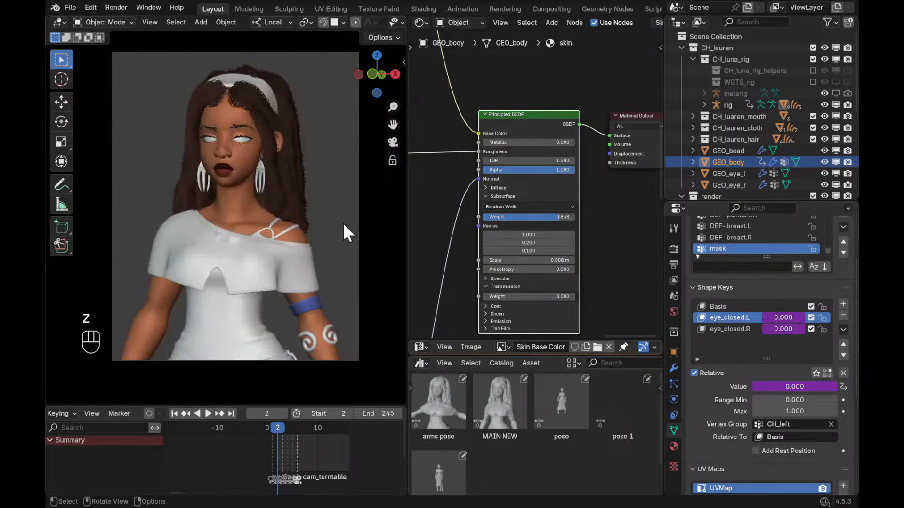
key("ctrl+s")
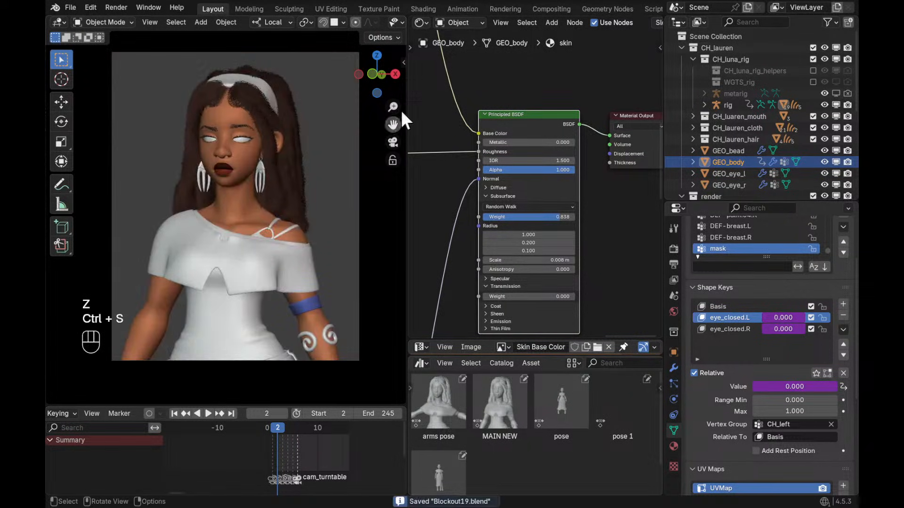
Examine the full character render in the Rendering workspace and compare render Slot 2 with Slot 1
left_click(506, 9)
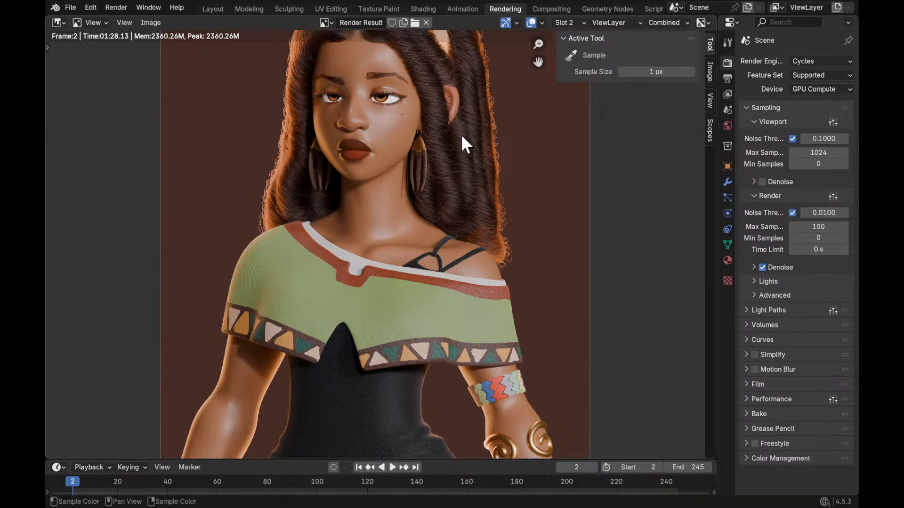
scroll(467, 94, "down", 2)
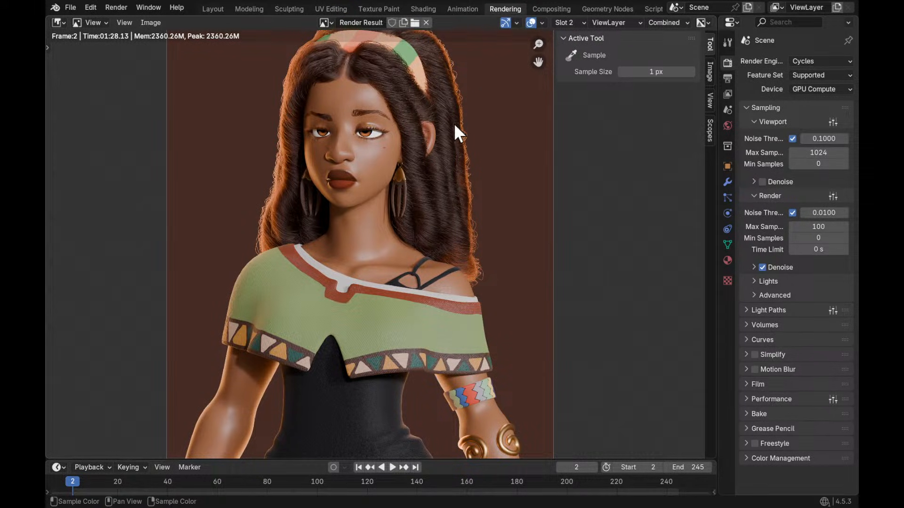
scroll(503, 158, "down", 3)
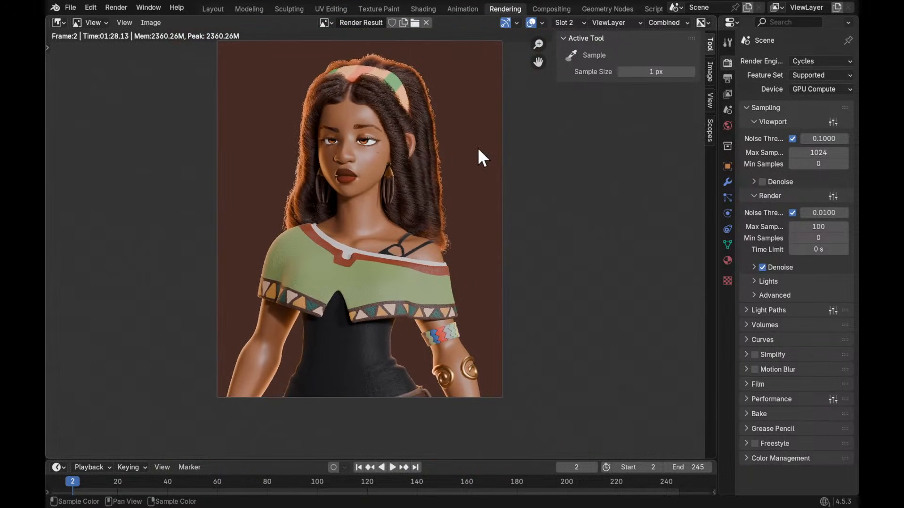
middle_click_drag(490, 140, 488, 157, "shift")
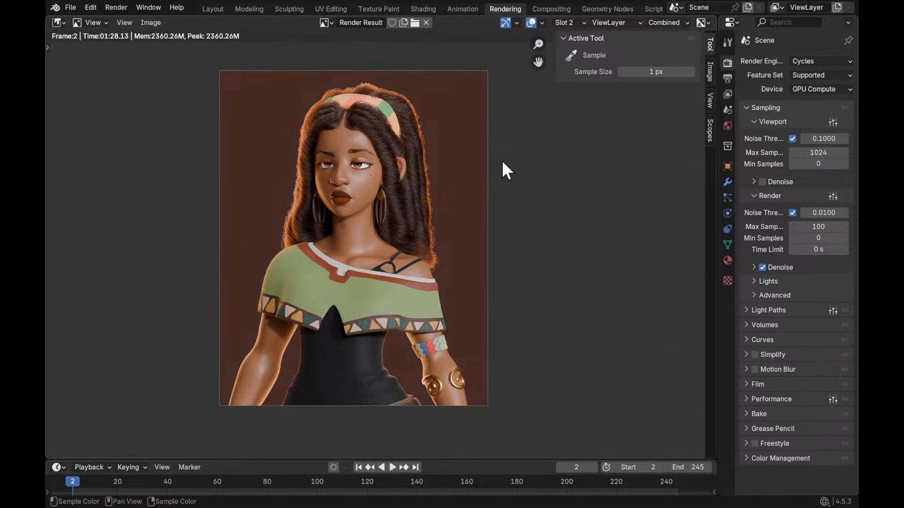
middle_click_drag(479, 153, 467, 154)
left_click(570, 22)
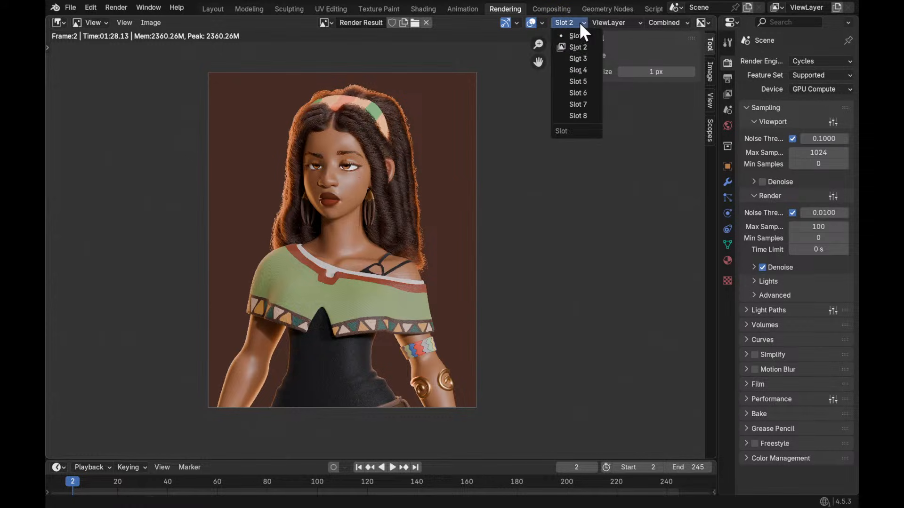
left_click(586, 48)
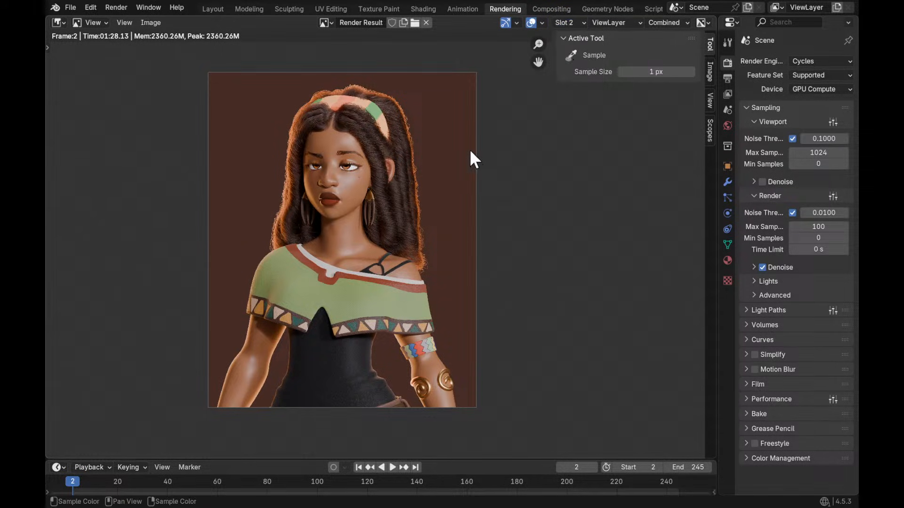
key("j")
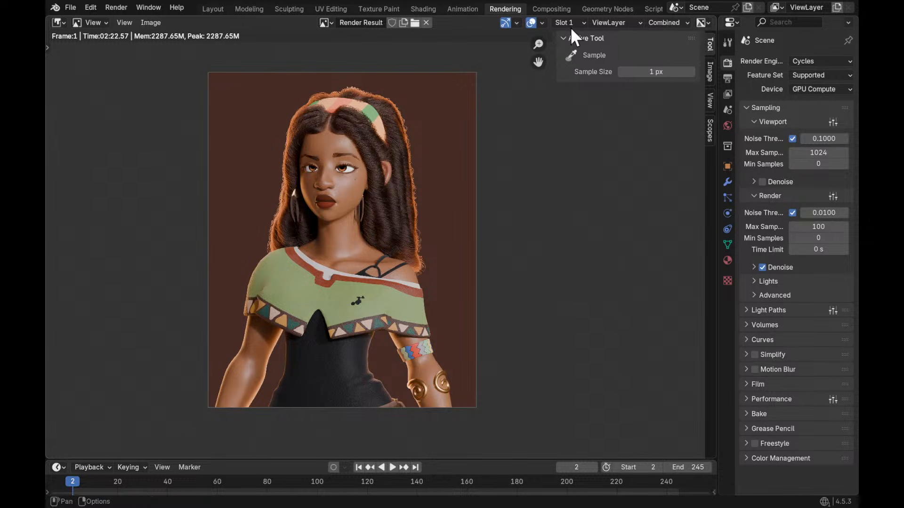
Switch to the empty render Slot 3, render frame 2 of the character into it, and maximize the render window
key("j")
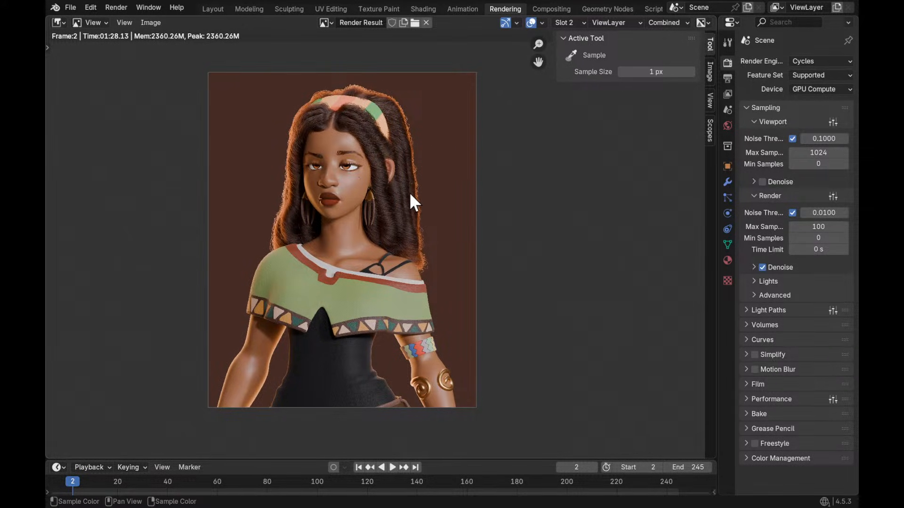
key("j")
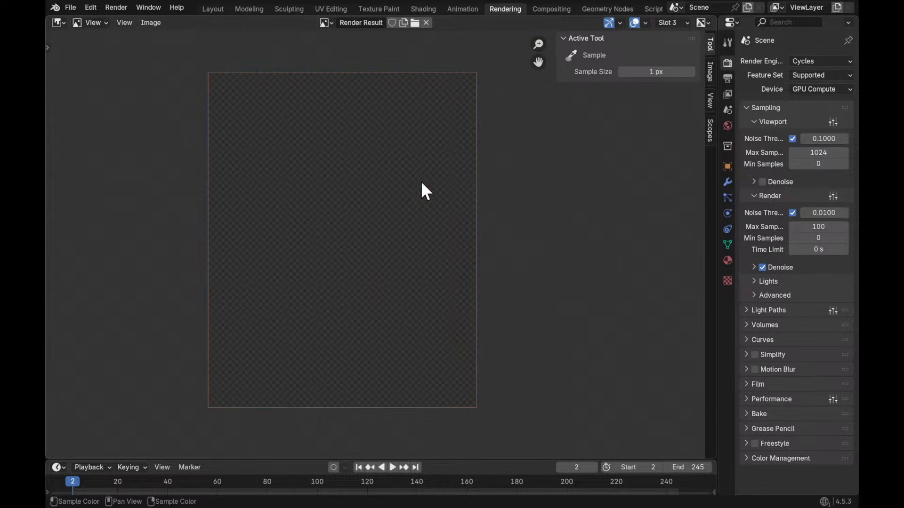
middle_click_drag(422, 185, 446, 192, "shift")
key("F12")
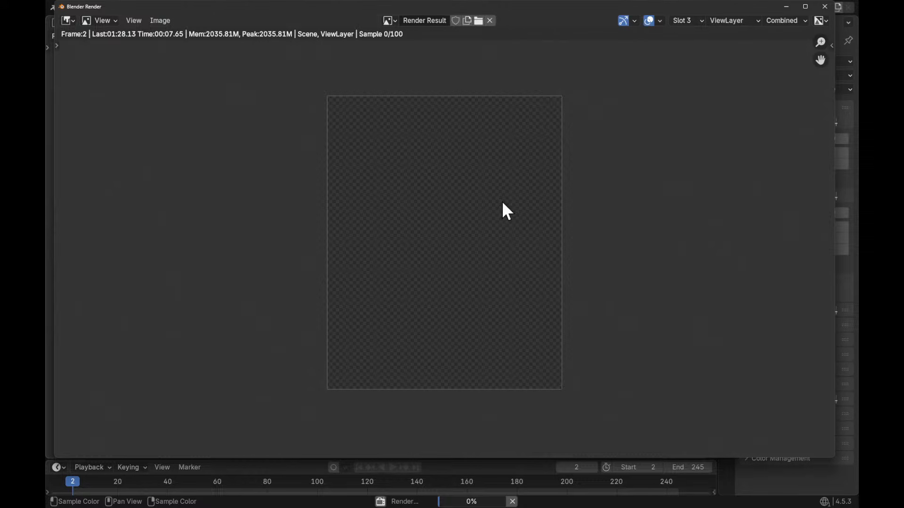
middle_click_drag(505, 164, 508, 138, "ctrl")
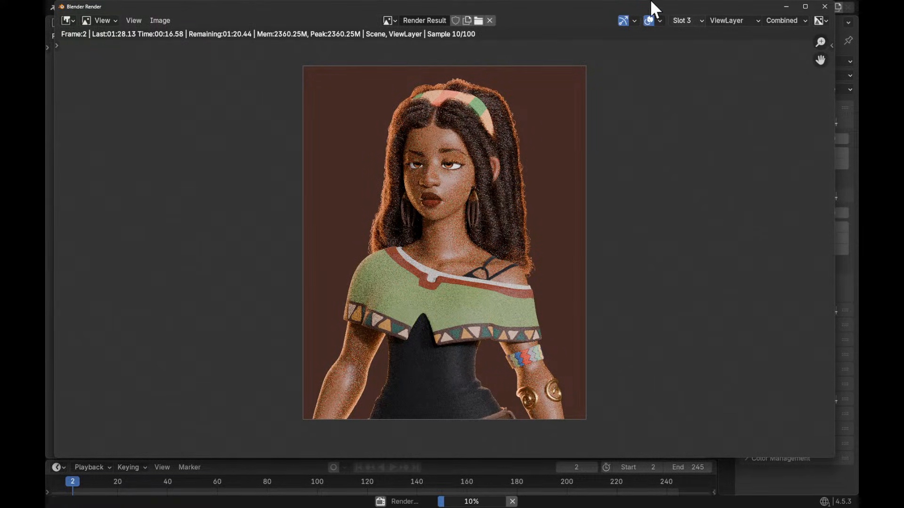
left_click(805, 7)
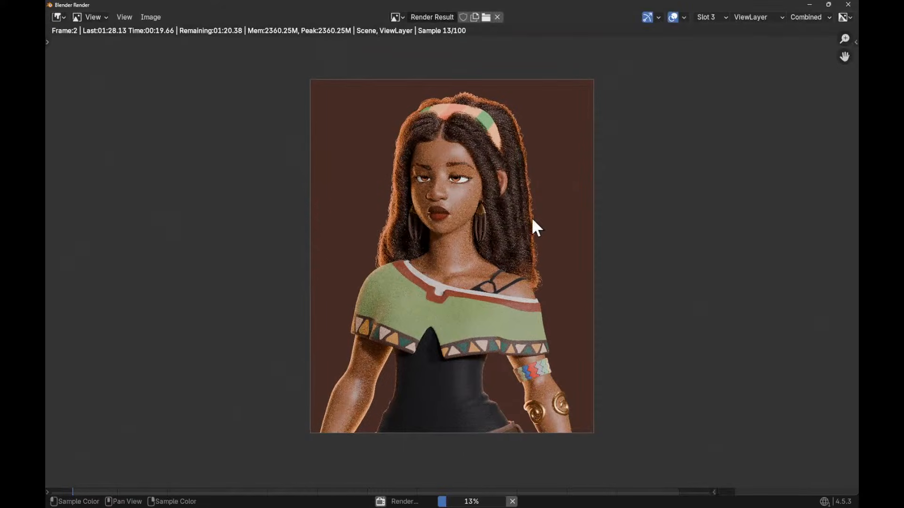
middle_click_drag(640, 131, 632, 127)
middle_click_drag(631, 127, 632, 136, "ctrl")
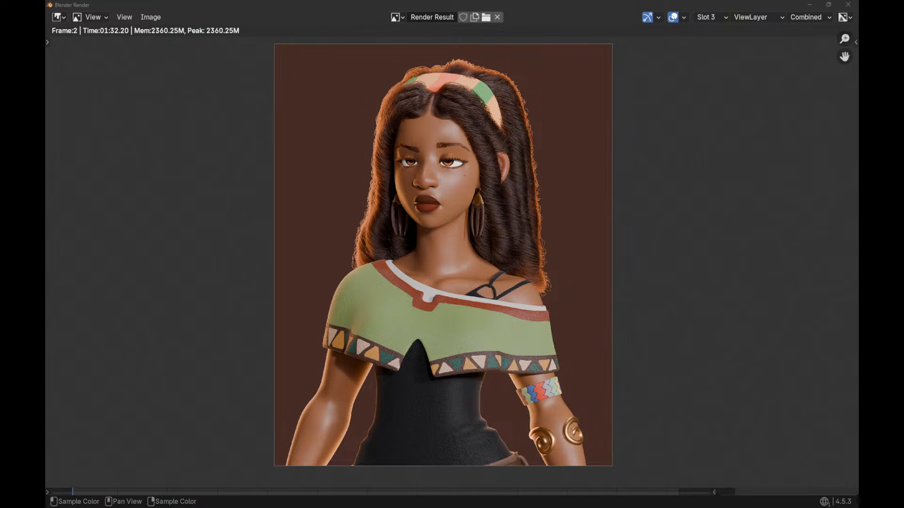
Examine the finished character render in Slot 3 at full frame
middle_click_drag(639, 303, 608, 314)
scroll(612, 279, "up", 2)
mouse_move(612, 278)
middle_mouse_down()
mouse_move(641, 301)
mouse_move(634, 292)
mouse_move(648, 269)
mouse_move(614, 290)
middle_mouse_up()
scroll(631, 301, "down", 3)
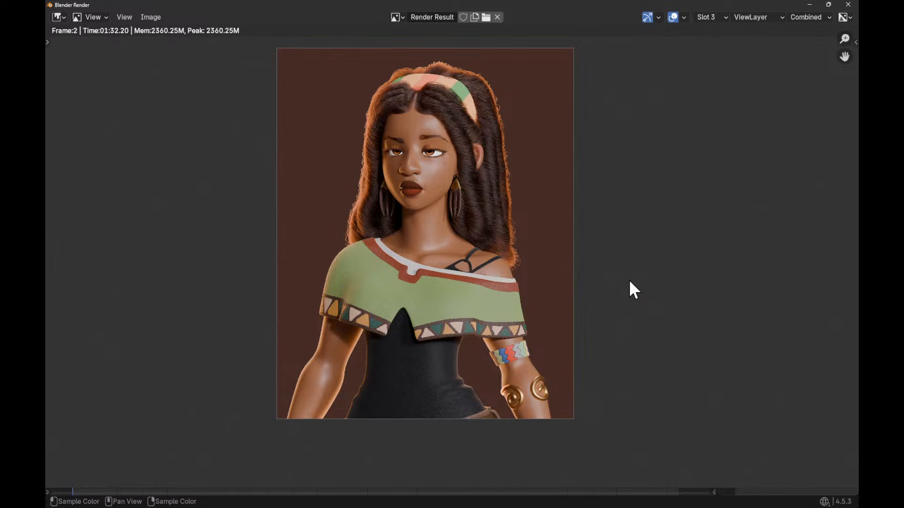
scroll(631, 278, "up", 1)
middle_click_drag(638, 261, 633, 283)
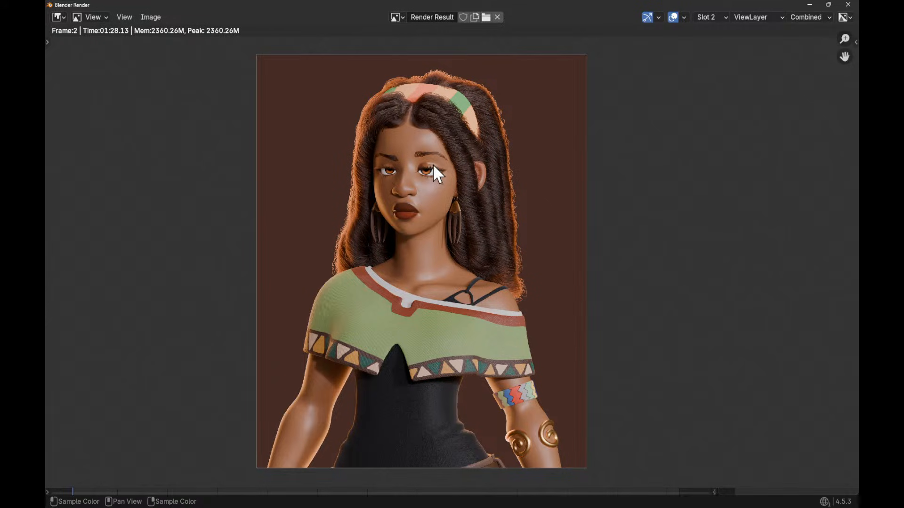
Circle one eye and the surrounding face with an annotation and compare the eyelid shading between render Slots 2 and 3
key("t")
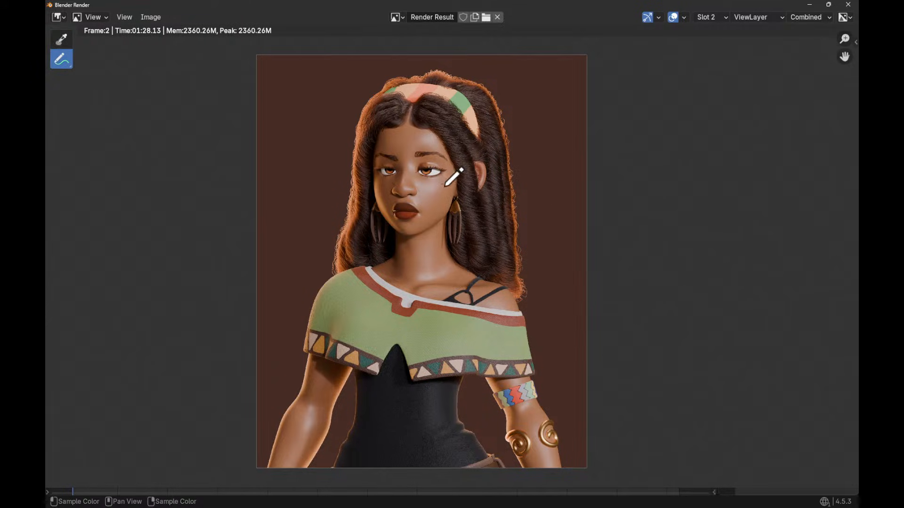
scroll(506, 183, "up", 4)
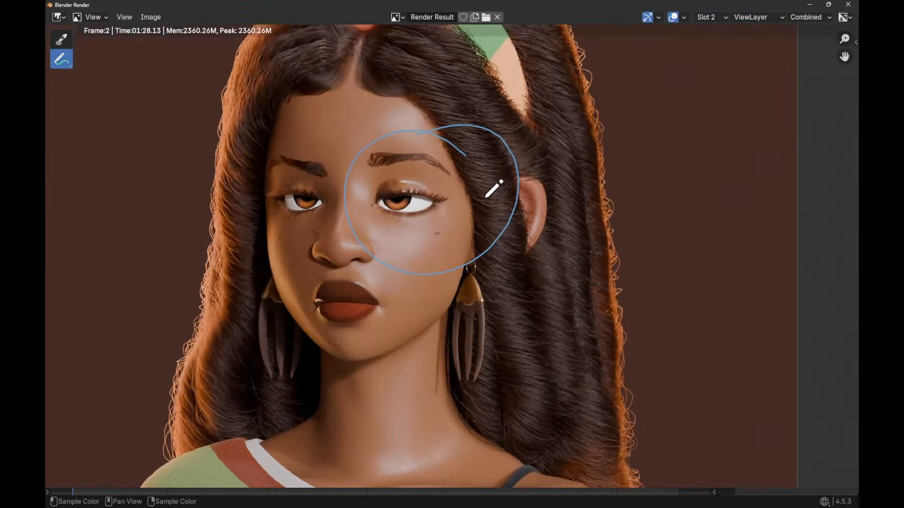
key("j")
key("j")
key("j")
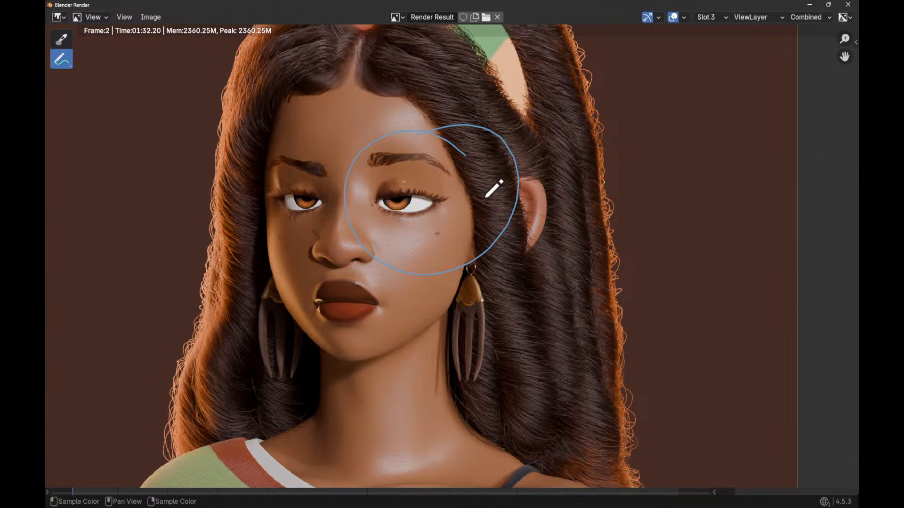
key("j")
key("j")
key("j")
key("j")
key("j")
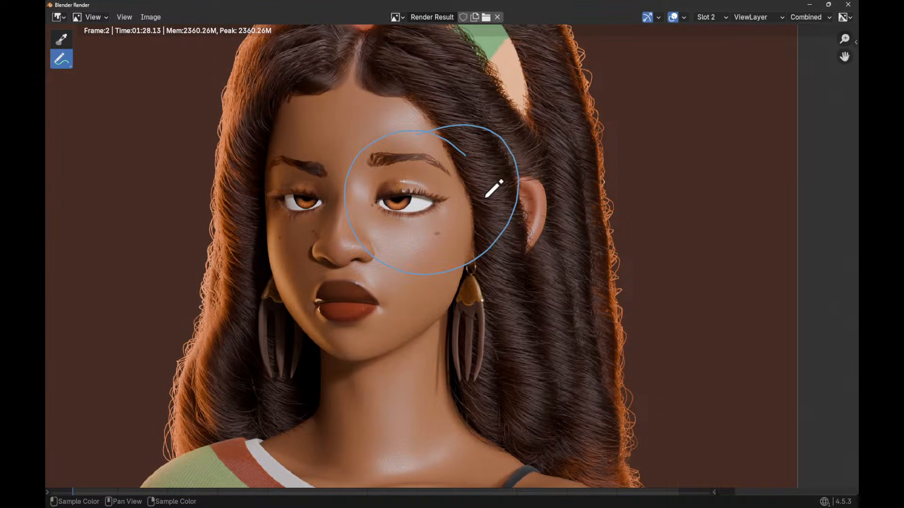
key("j")
key("j")
key("j")
key("j")
key("j")
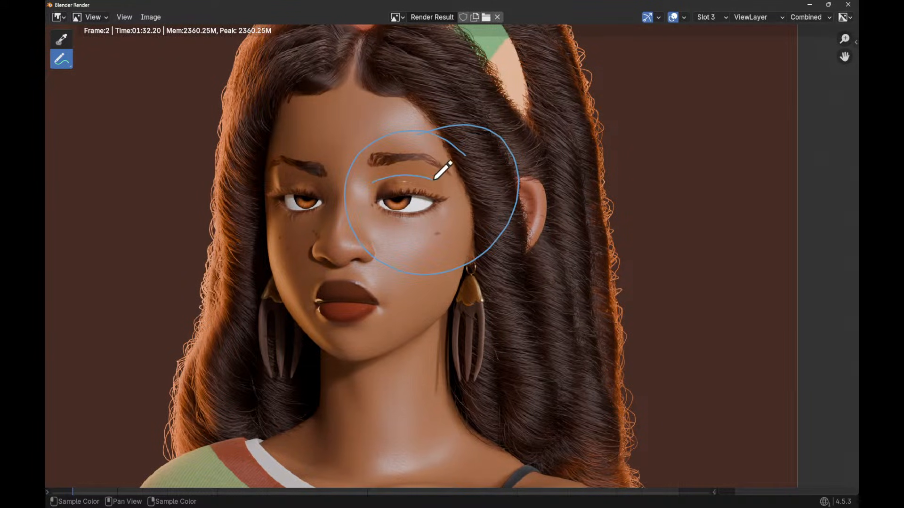
Examine the poncho, torso and arms in the render, annotate the lower edge of the red neckline band, and compare render slots
mouse_move(456, 230)
middle_mouse_down()
mouse_move(484, 240)
mouse_move(509, 183)
mouse_move(513, 211)
middle_mouse_up()
middle_click_drag(504, 219, 502, 137)
middle_click_drag(499, 235, 499, 226, "ctrl")
middle_click_drag(505, 289, 504, 174)
middle_click_drag(504, 254, 493, 166)
middle_click_drag(492, 219, 490, 183, "ctrl")
middle_click_drag(485, 242, 505, 228)
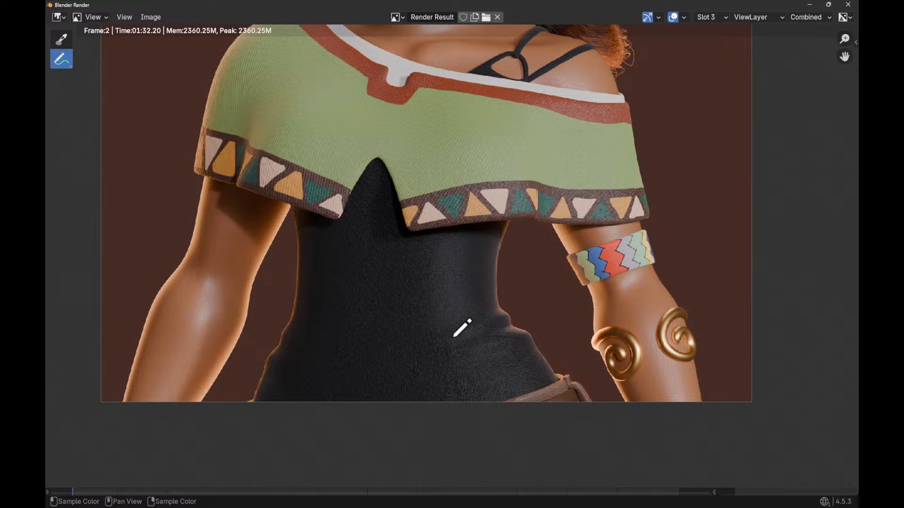
middle_click_drag(612, 100, 582, 162)
middle_click_drag(481, 200, 481, 180, "ctrl")
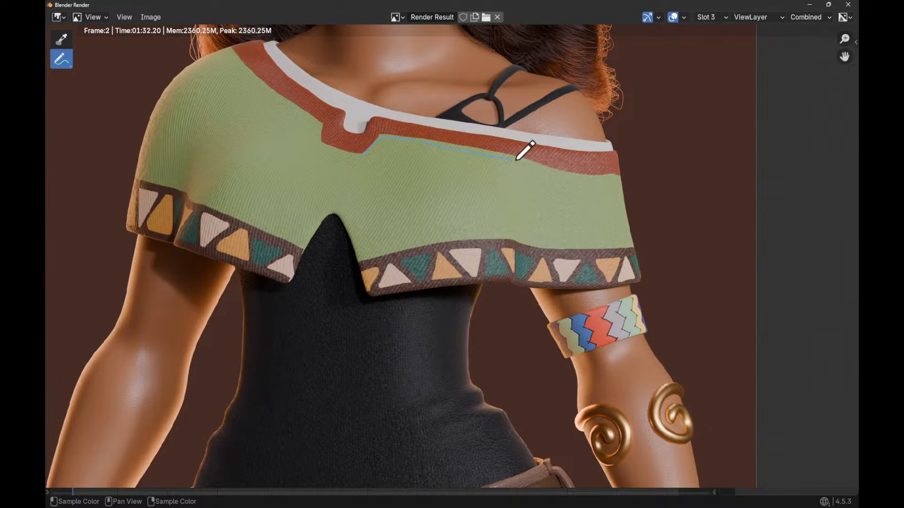
right_click_drag(651, 175, 396, 125)
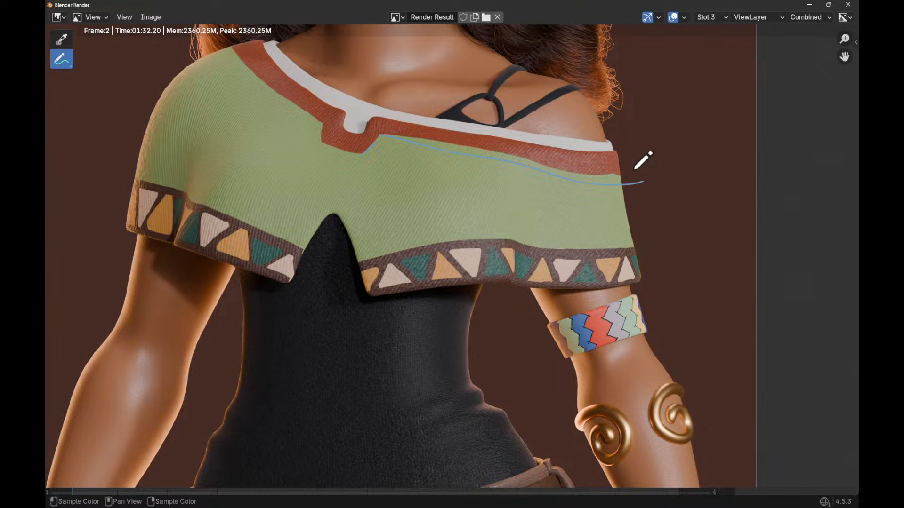
key("j")
key("j")
Close the separate render window and display render Slot 3 in the Rendering workspace
middle_click_drag(688, 165, 674, 185, "ctrl")
key("Escape")
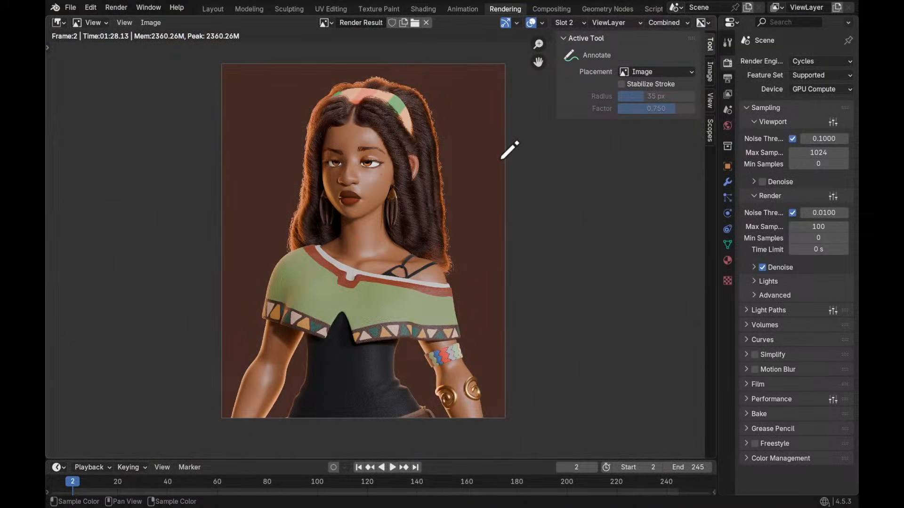
left_click(569, 22)
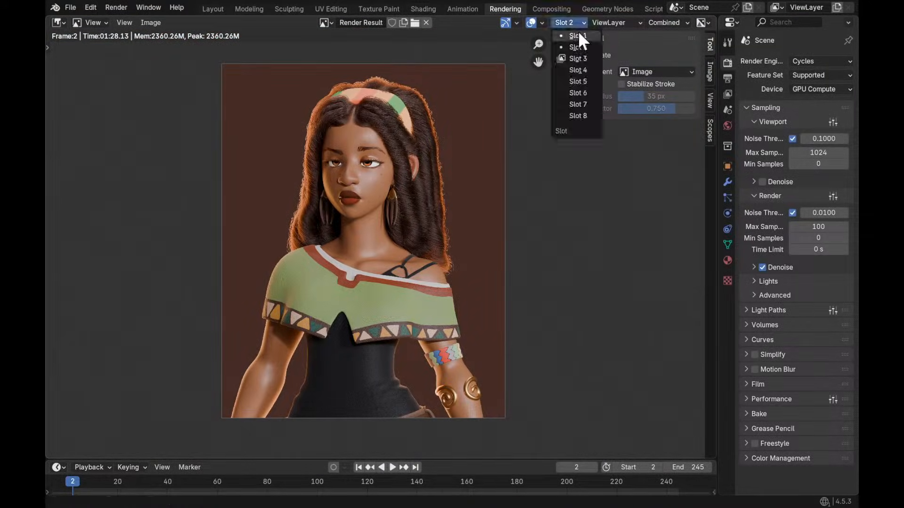
left_click(582, 57)
middle_click_drag(503, 182, 504, 168, "ctrl")
mouse_move(504, 169)
middle_mouse_down()
mouse_move(517, 165)
mouse_move(512, 177)
middle_mouse_up()
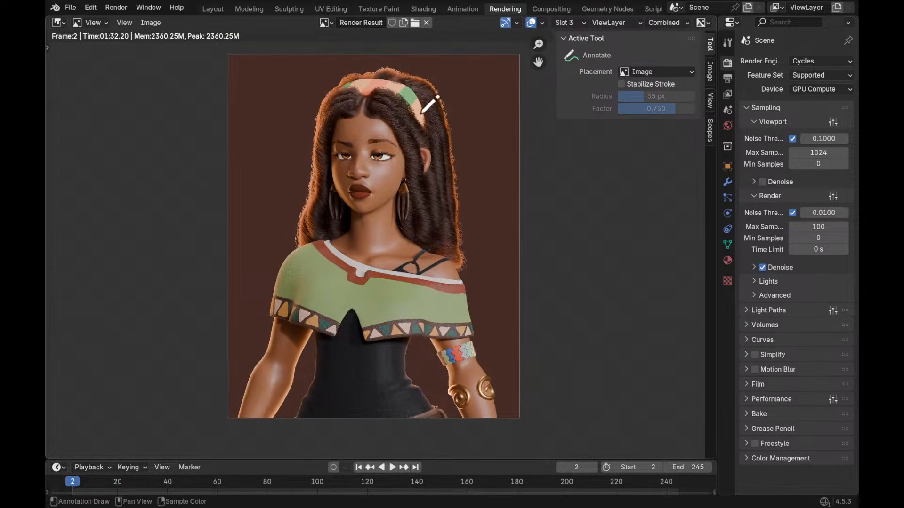
Return to the Layout workspace, turn on the viewport overlays, and activate the body's eye roughness color attribute around the eyelid
left_click(224, 10)
key("KP_0")
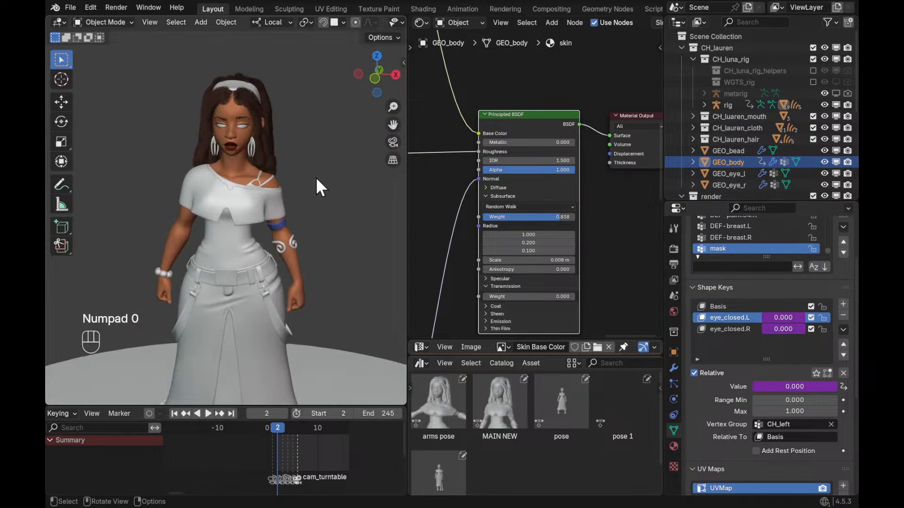
left_click_drag(302, 179, 273, 162, "ctrl+alt")
key("shift+alt+z")
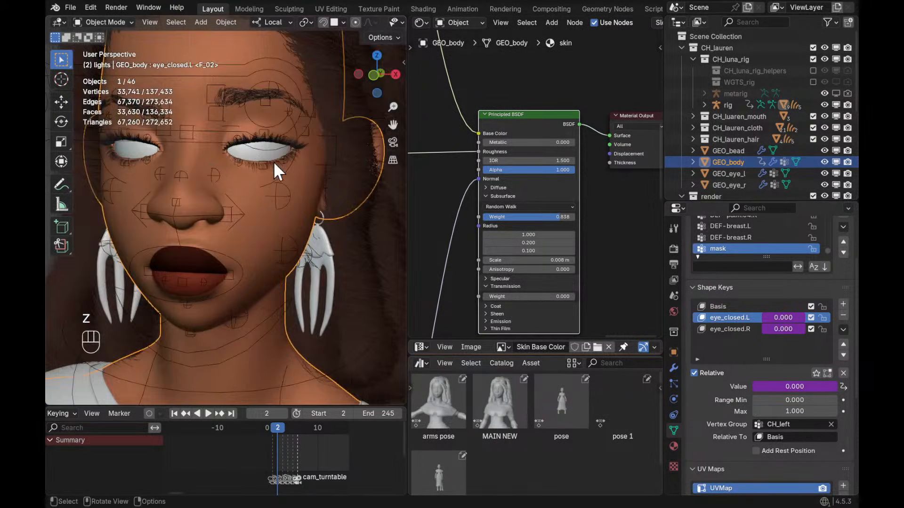
middle_click_drag(482, 263, 539, 255)
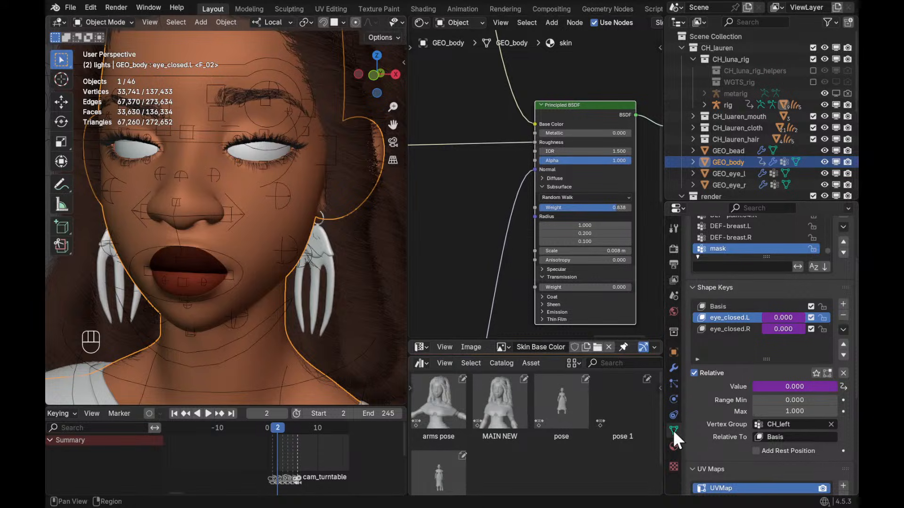
scroll(734, 435, "down", 8)
left_click(735, 372)
middle_click_drag(303, 214, 272, 200, "shift")
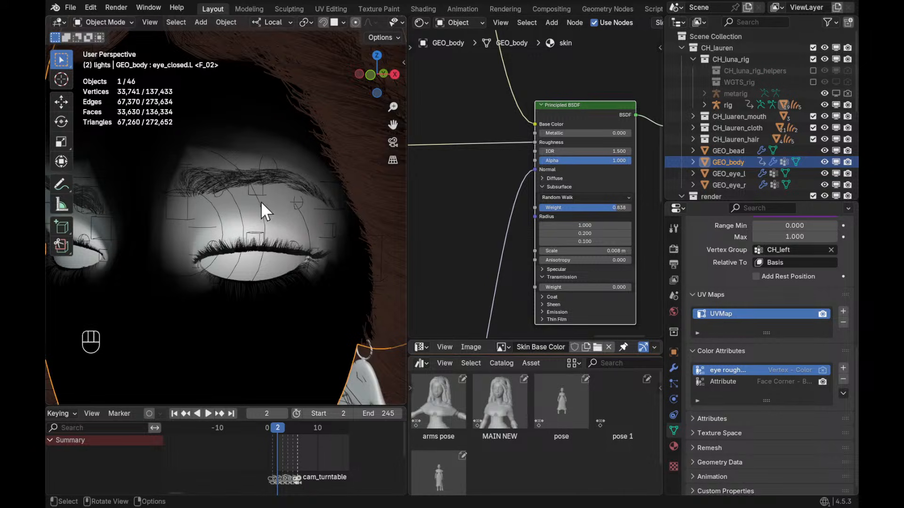
key("ctrl+Tab")
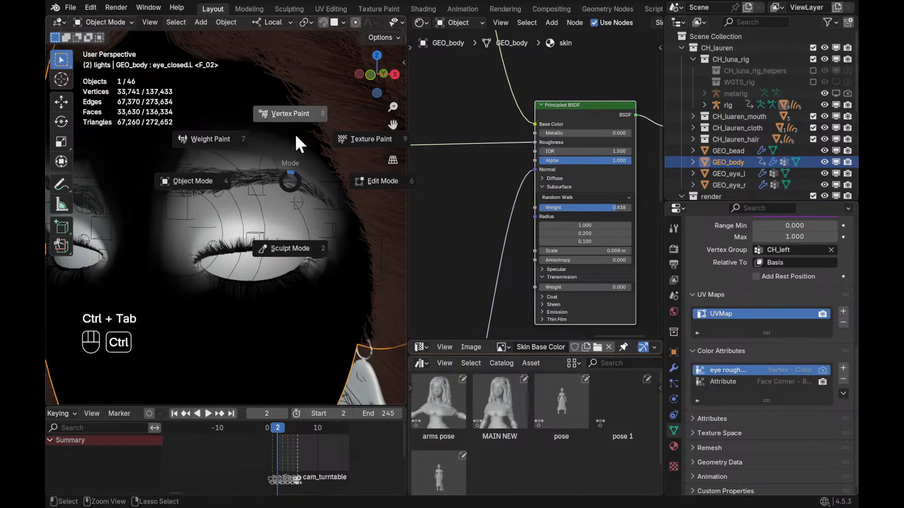
left_click(296, 136)
left_click_drag(316, 119, 292, 188, "ctrl+alt")
key("ctrl+Tab")
Put the rig in Pose Mode, select all its bones, and clear their rotation, location and scale
left_click(222, 199)
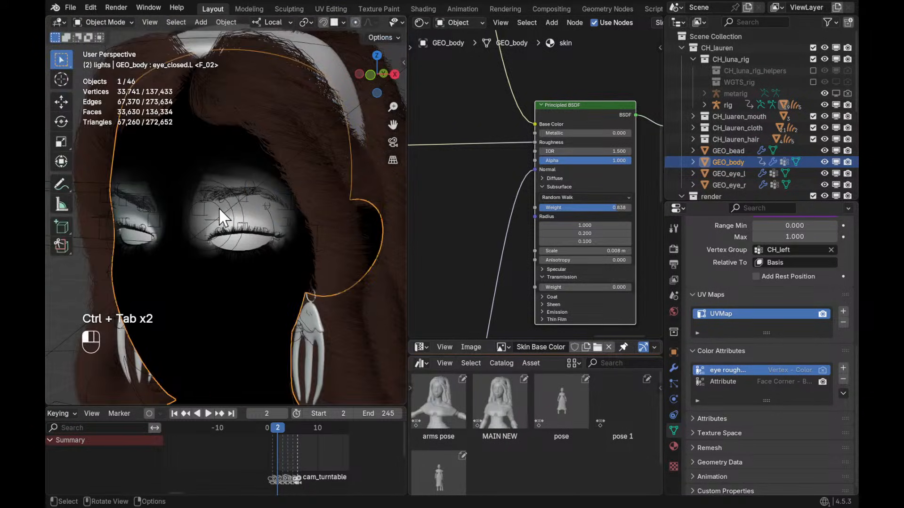
key("ctrl+Tab")
key("a")
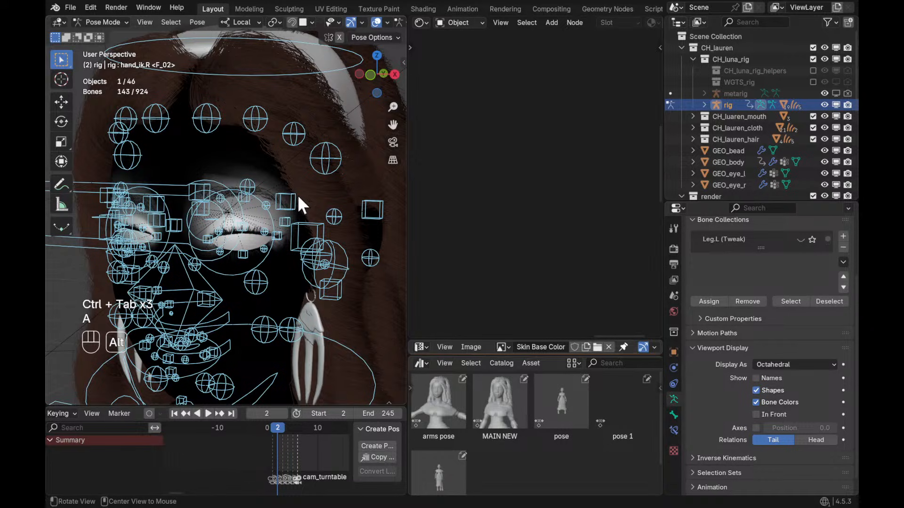
key("alt+r")
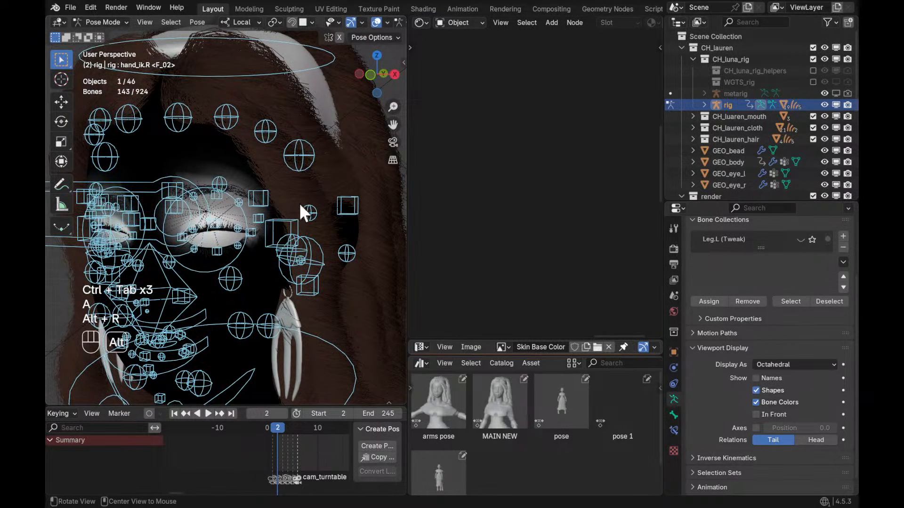
key("alt+g")
key("alt+s")
mouse_move(249, 238)
left_mouse_down("alt+shift")
mouse_move(299, 202)
mouse_move(245, 238)
left_mouse_up("alt+shift")
Leave Pose Mode, select GEO_body, and enter Vertex Paint for its eye roughness attribute with the eyelid framed closely
key("ctrl+Tab")
left_click_drag(281, 198, 262, 172, "alt+shift")
left_click(262, 171)
key("ctrl+Tab")
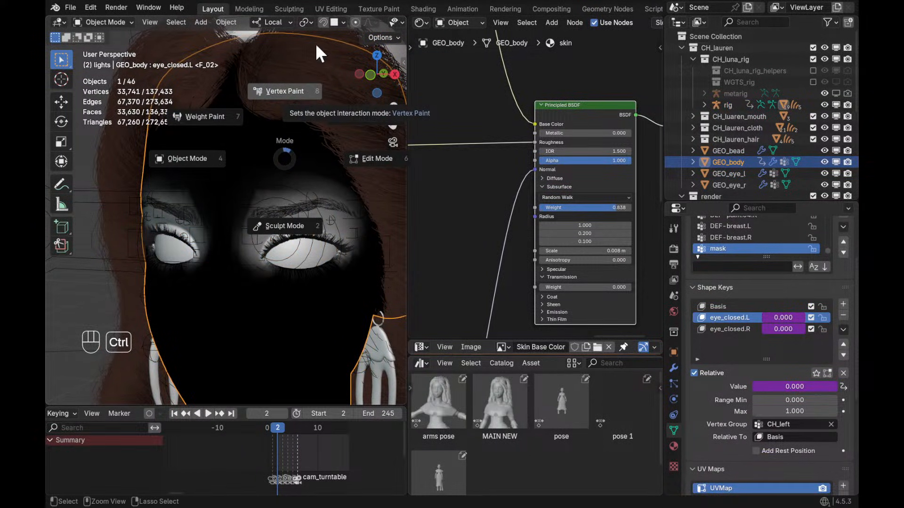
left_click(285, 94)
left_click_drag(366, 189, 312, 169, "alt+shift")
left_click_drag(313, 170, 308, 136, "ctrl+alt")
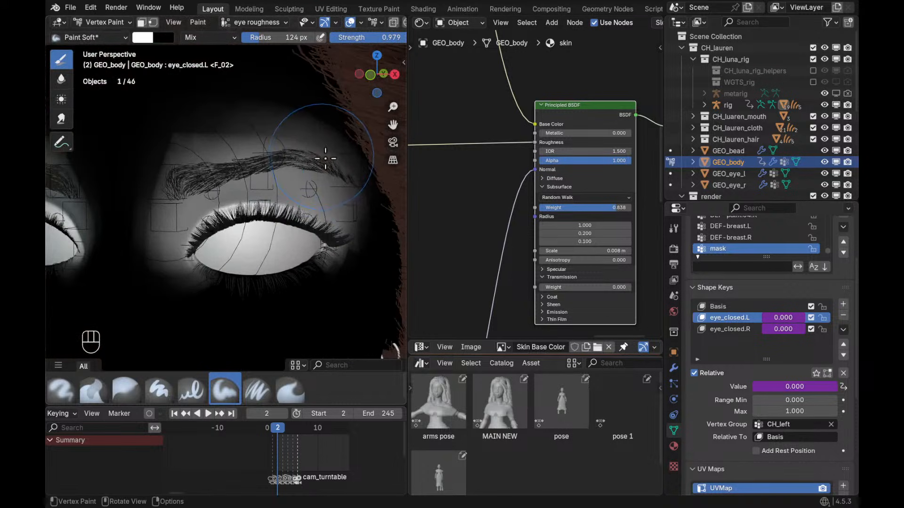
Swap the paint color to black, set the brush radius to 94 px, and darken the mask around the eyebrow's outer end
key("x")
key("f")
left_click(344, 175)
key("f")
left_click(354, 184)
key("f")
left_click(371, 198)
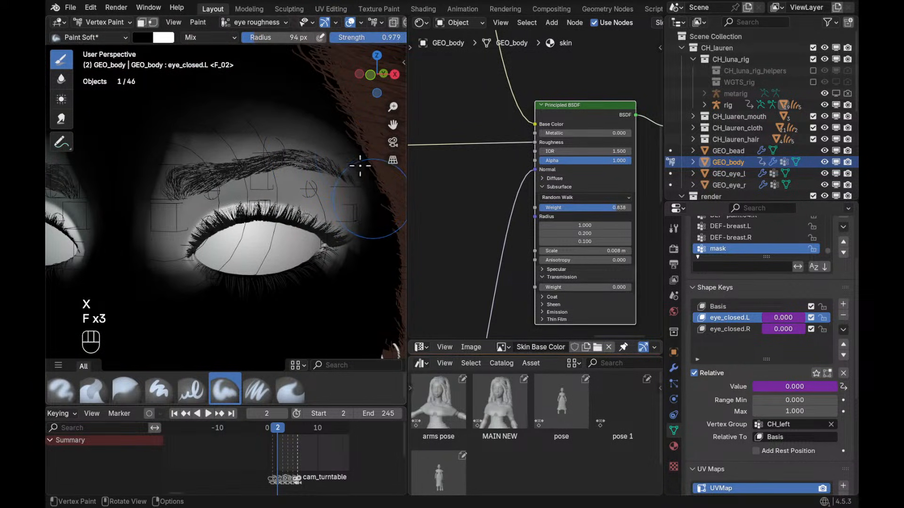
mouse_move(358, 196)
left_mouse_down()
mouse_move(337, 276)
mouse_move(341, 260)
mouse_move(365, 242)
mouse_move(364, 188)
mouse_move(312, 144)
left_mouse_up()
Paint black across and above the eyebrow to its inner end, using brush radii of 85 px and 101 px
key("f")
left_click(336, 155)
key("f")
left_click(354, 181)
mouse_move(234, 148)
left_mouse_down()
mouse_move(158, 191)
mouse_move(143, 234)
mouse_move(162, 271)
mouse_move(150, 245)
mouse_move(196, 141)
left_mouse_up()
key("f")
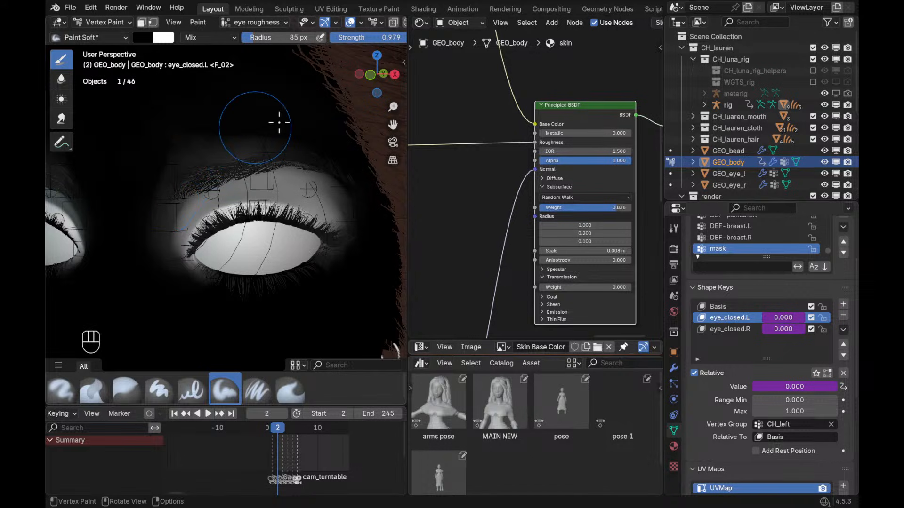
left_click(254, 113)
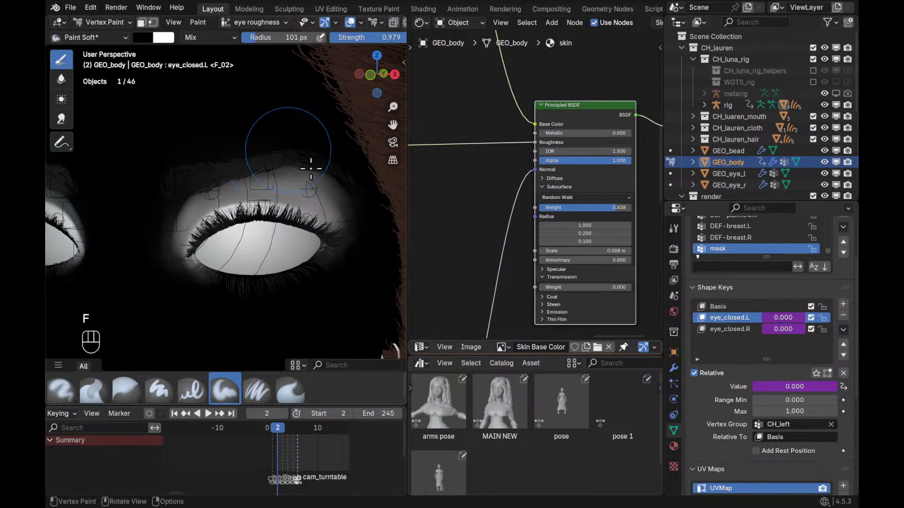
Paint the mask black from the outer brow around to the inner eye corner and set the brush radius to 81 px
key("f")
left_click(329, 192)
mouse_move(329, 192)
left_mouse_down()
mouse_move(313, 185)
mouse_move(339, 207)
mouse_move(261, 175)
mouse_move(281, 182)
mouse_move(149, 240)
mouse_move(154, 248)
left_mouse_up()
key("f")
left_click(289, 174)
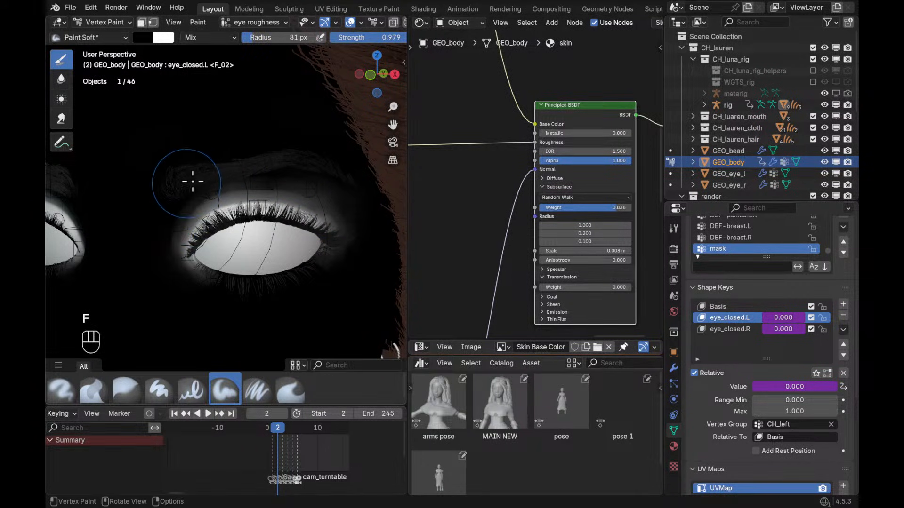
Undo the last black strokes around the upper eyelid and inner eye corner
key("ctrl+z")
key("ctrl+z")
key("ctrl+z")
key("ctrl+z")
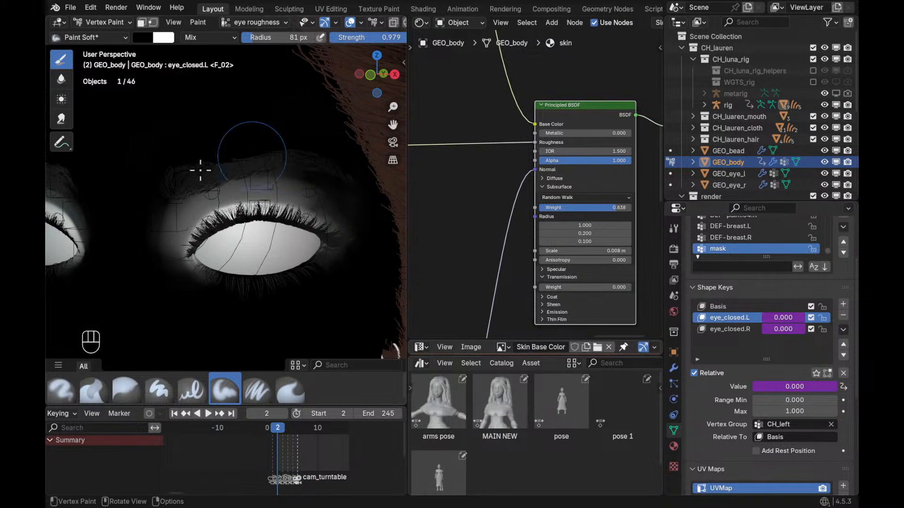
Examine the painted roughness mask around the left eyelid and brow up close while adjusting the brush radius
left_click_drag(175, 160, 291, 155, "ctrl+alt")
mouse_move(363, 160)
left_mouse_down("ctrl+alt")
mouse_move(341, 192)
mouse_move(310, 206)
left_mouse_up("ctrl+alt")
key("f")
left_click(281, 208)
key("f")
left_click(272, 209)
key("f")
left_click(281, 205)
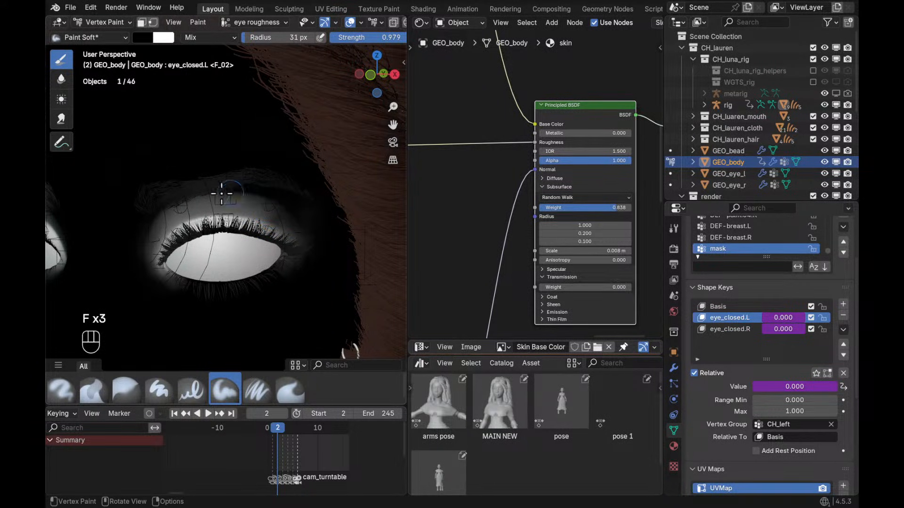
key("f")
left_click(286, 202)
key("f")
left_click(295, 206)
mouse_move(289, 207)
left_mouse_down()
mouse_move(247, 197)
mouse_move(161, 225)
mouse_move(144, 240)
left_mouse_up()
mouse_move(291, 145)
middle_mouse_down("ctrl")
mouse_move(301, 181)
mouse_move(313, 186)
middle_mouse_up("ctrl")
Switch the body back to Object Mode and select the character's rig
key("ctrl+Tab")
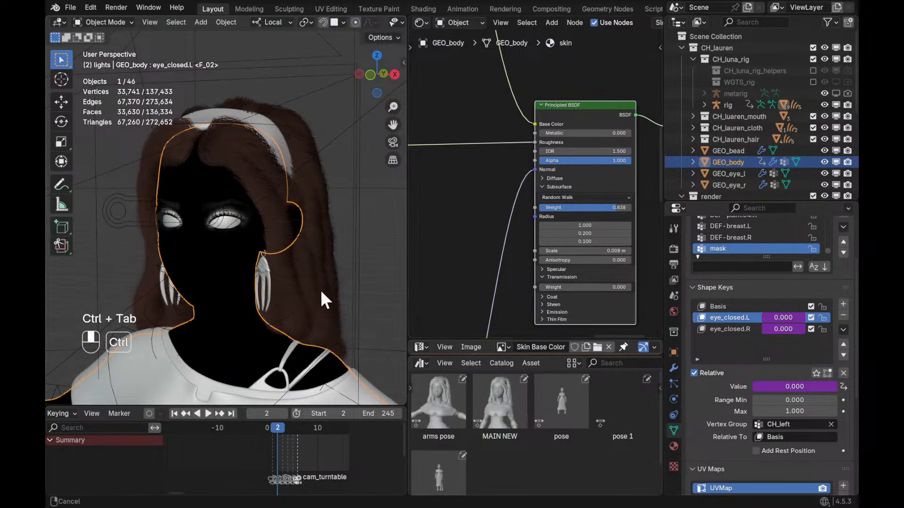
middle_click_drag(320, 294, 205, 261, "ctrl")
mouse_move(363, 236)
middle_mouse_down("alt")
mouse_move(340, 228)
mouse_move(341, 213)
mouse_move(326, 270)
mouse_move(350, 235)
middle_mouse_up("alt")
left_click(375, 250)
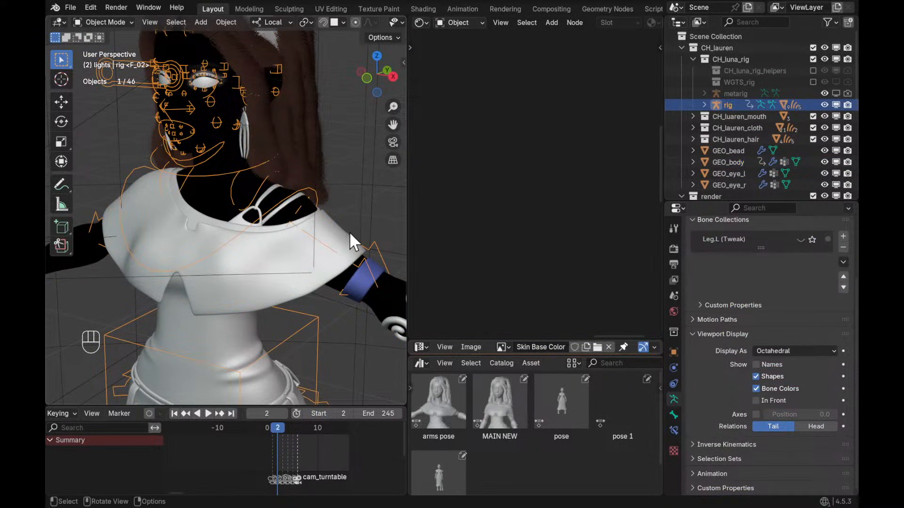
middle_click_drag(355, 238, 361, 233, "alt")
middle_click_drag(371, 196, 369, 221, "alt+shift")
middle_click_drag(369, 221, 360, 213, "ctrl+alt")
Enter Pose Mode, select all the rig's bones and apply the MAIN NEW pose to them
key("ctrl+Tab")
key("a")
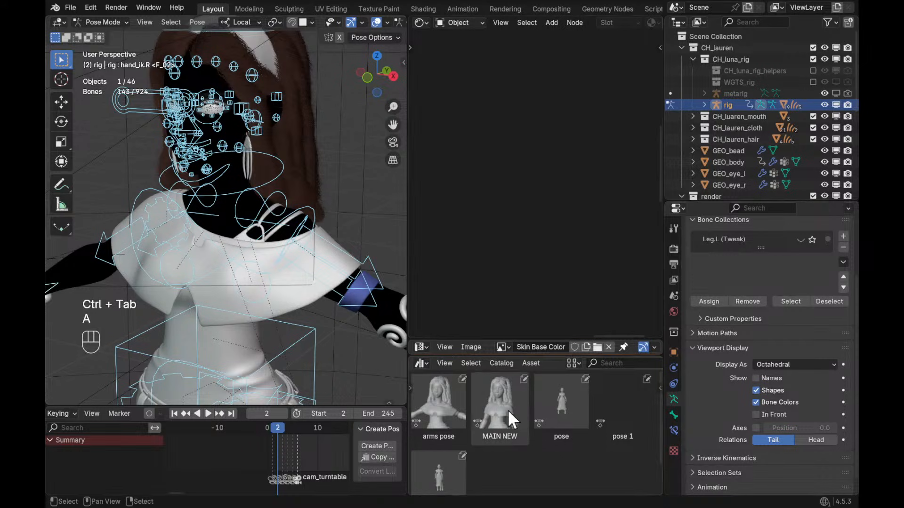
left_click(512, 411)
double_click(515, 412)
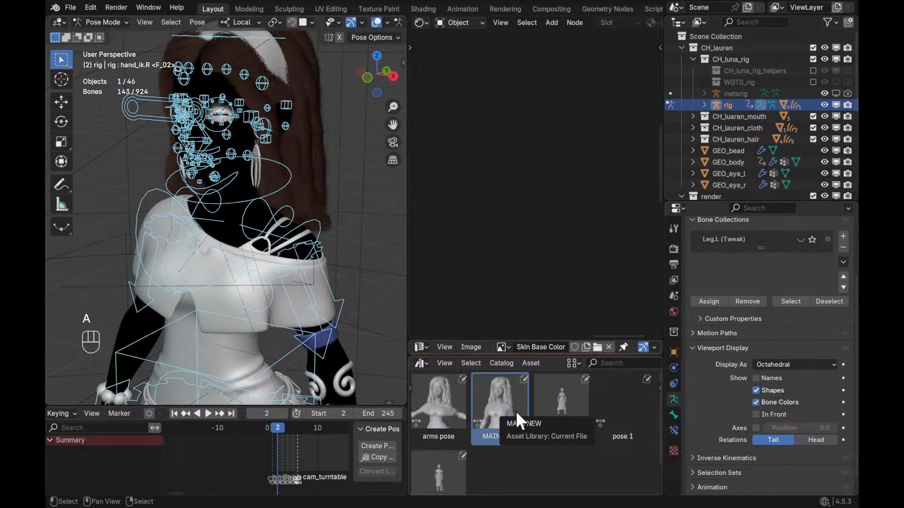
middle_click_drag(296, 256, 337, 265, "alt")
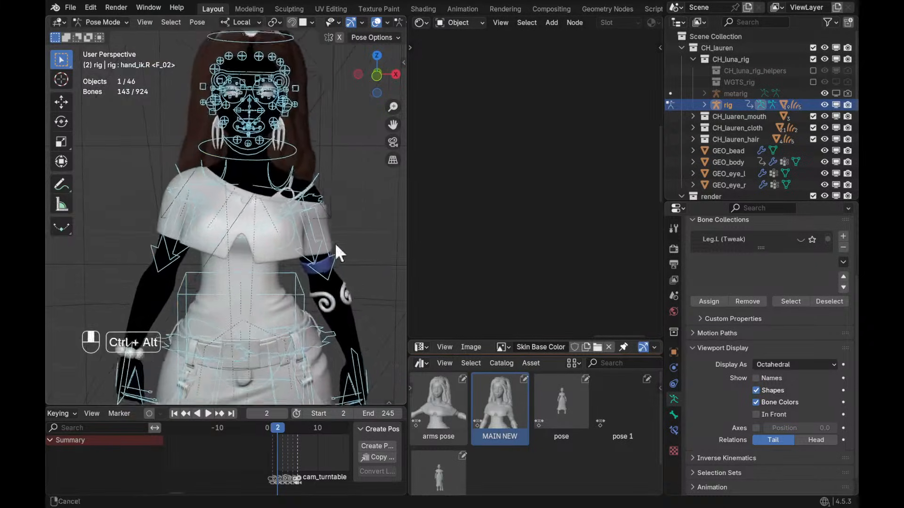
Return to Object Mode, isolate the GEO_top garment in local view and display it with its material colors
key("ctrl+Tab")
left_click(324, 270)
key("slash")
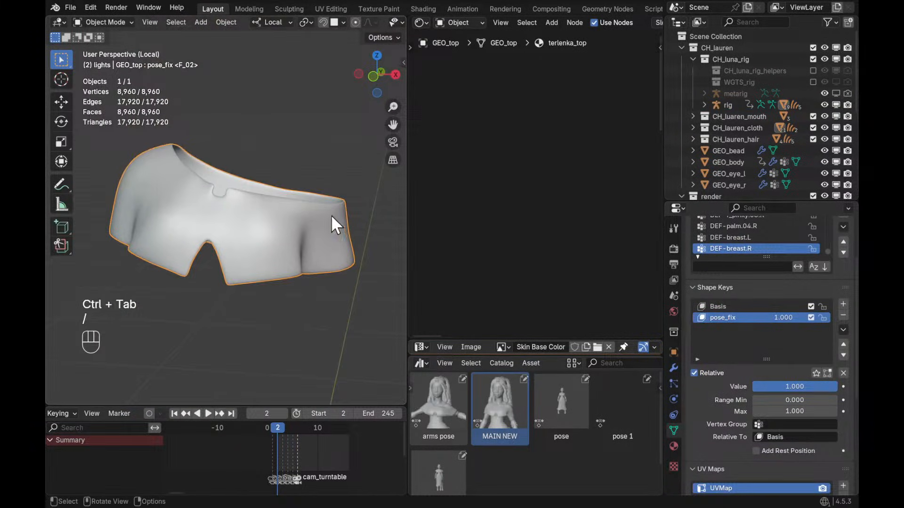
key("z")
middle_click_drag(372, 278, 312, 233, "alt")
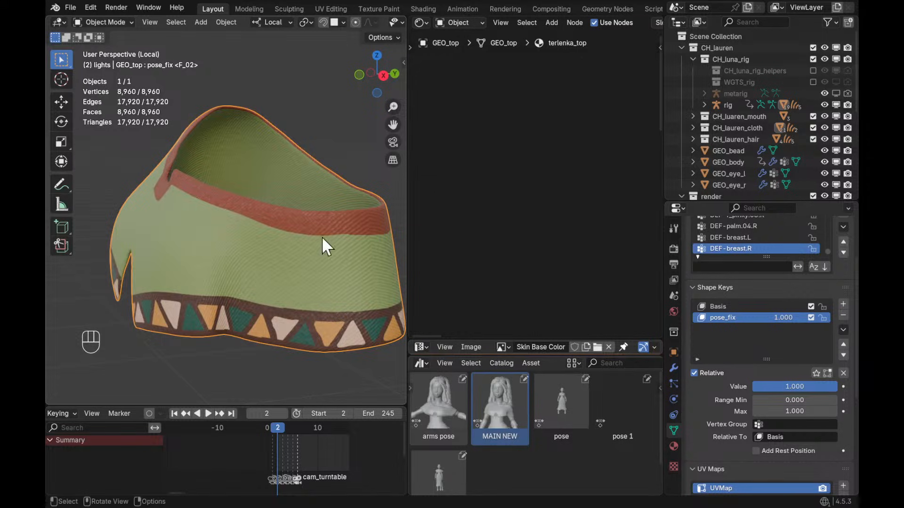
mouse_move(371, 237)
middle_mouse_down()
mouse_move(306, 252)
mouse_move(244, 248)
mouse_move(273, 237)
mouse_move(260, 264)
mouse_move(279, 236)
middle_mouse_up()
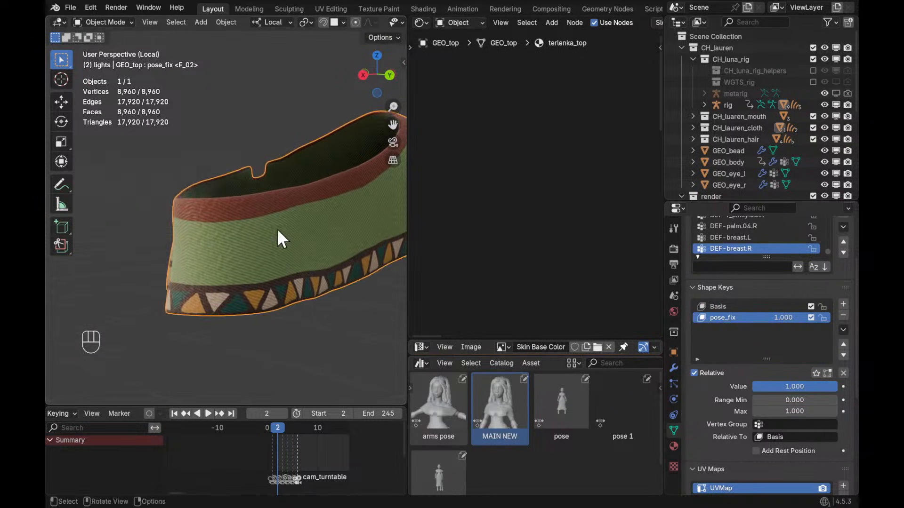
Put the top into Sculpt Mode with the Grab brush and set the brush radius to 159 px
key("ctrl+Tab")
scroll(286, 254, "up", 2)
key("g")
key("f")
left_click(228, 246)
key("g")
key("f")
left_click(237, 245)
left_click_drag(215, 248, 214, 244, "alt")
key("f")
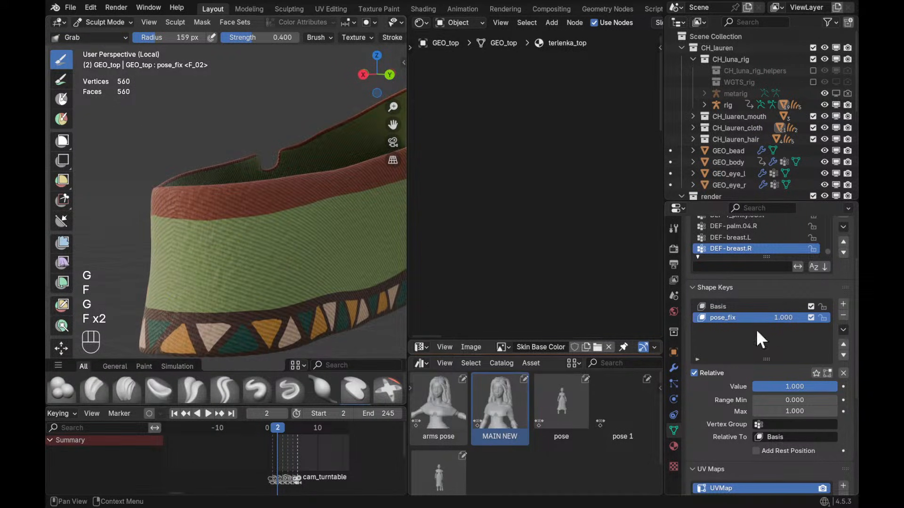
Examine the woven fabric and red neckline trim along the back and shoulder of the top
mouse_move(268, 222)
left_mouse_down("alt")
mouse_move(257, 218)
mouse_move(267, 239)
left_mouse_up("alt")
key("f")
left_click_drag(252, 240, 278, 236)
mouse_move(263, 237)
left_mouse_down()
mouse_move(297, 235)
mouse_move(219, 232)
mouse_move(252, 223)
left_mouse_up()
key("f")
key("f")
left_click(221, 230)
key("f")
left_click(191, 237)
key("f")
left_click(215, 228)
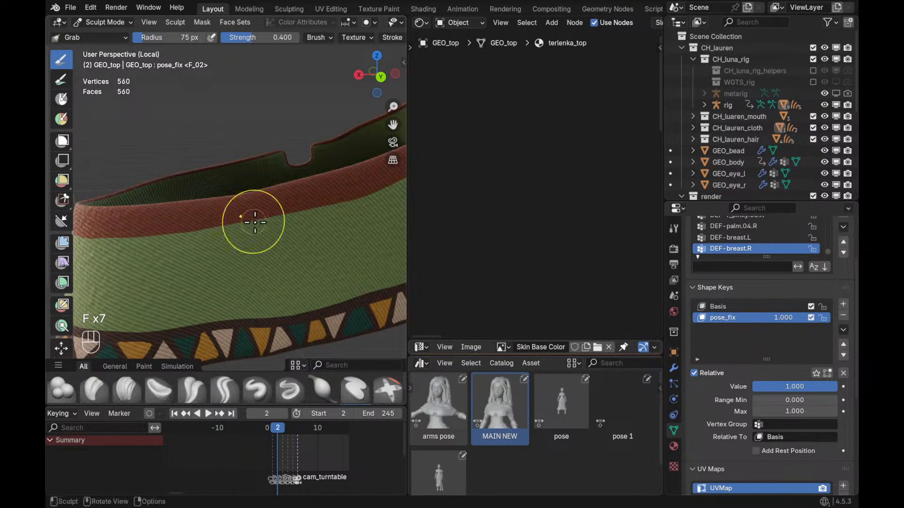
left_click_drag(305, 206, 273, 247, "ctrl+alt")
left_click_drag(273, 247, 279, 218, "ctrl+alt")
key("f")
left_click(279, 218)
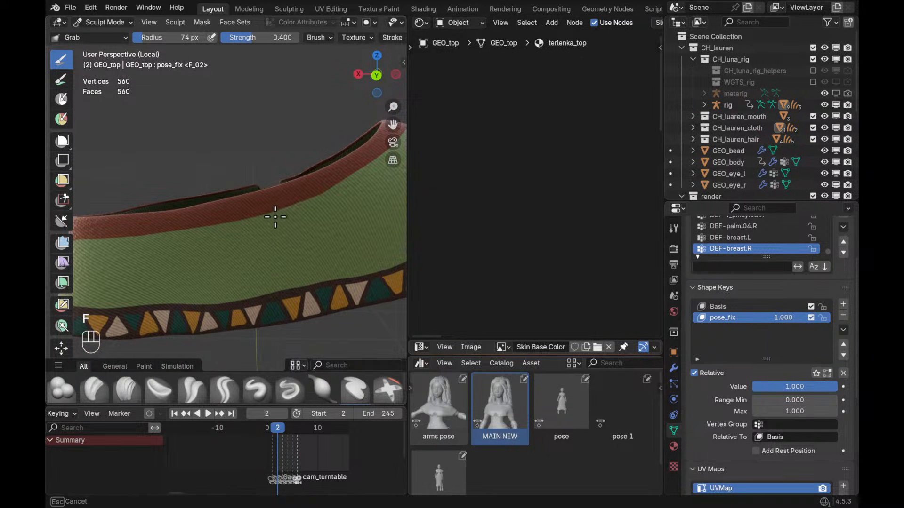
mouse_move(335, 200)
left_mouse_down("alt+shift")
mouse_move(284, 228)
mouse_move(297, 205)
left_mouse_up("alt+shift")
key("f")
left_click(294, 204)
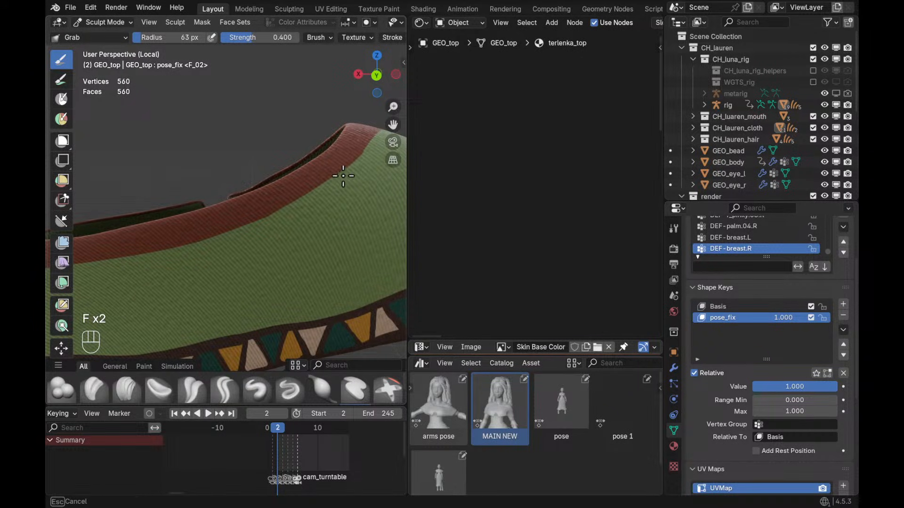
mouse_move(275, 213)
left_mouse_down("alt+shift")
mouse_move(248, 244)
mouse_move(275, 246)
mouse_move(275, 234)
mouse_move(287, 238)
mouse_move(317, 202)
mouse_move(313, 232)
mouse_move(304, 230)
left_mouse_up("alt+shift")
key("f")
left_click(302, 238)
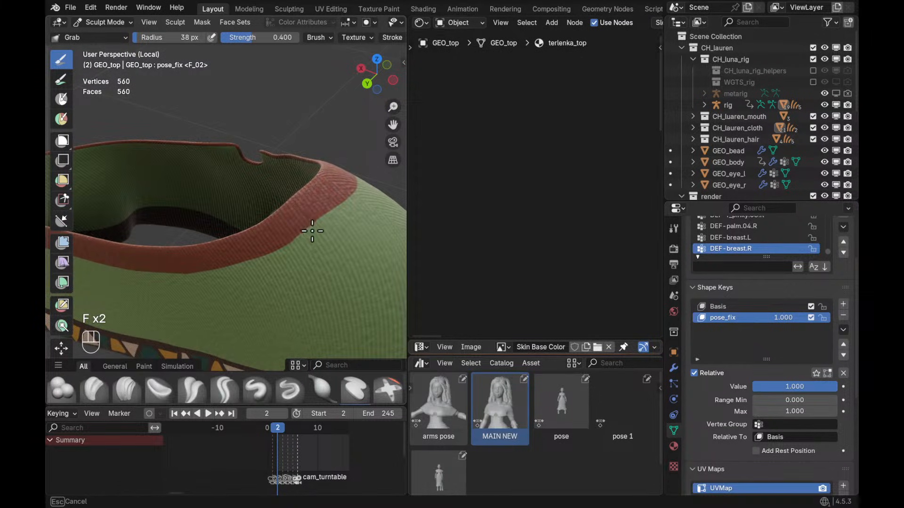
left_click_drag(322, 224, 298, 202, "alt")
middle_click_drag(285, 183, 300, 183)
key("f")
left_click(275, 184)
mouse_move(321, 183)
left_mouse_down("alt+shift")
mouse_move(331, 196)
mouse_move(311, 198)
left_mouse_up("alt+shift")
left_click_drag(311, 198, 302, 201, "alt+shift")
key("f")
left_click(294, 199)
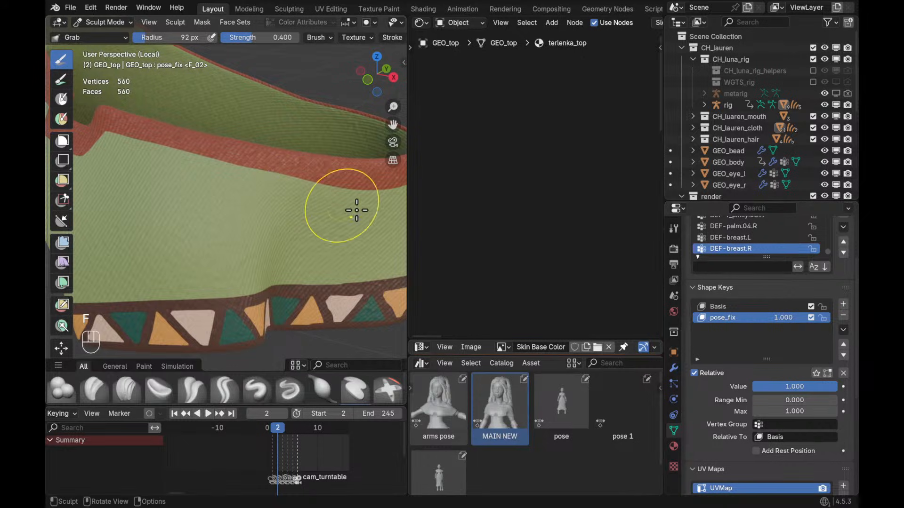
Inspect the fabric weave, neckline notch and patterned hem around the front and sides of the top
middle_click_drag(347, 208, 309, 204)
key("f")
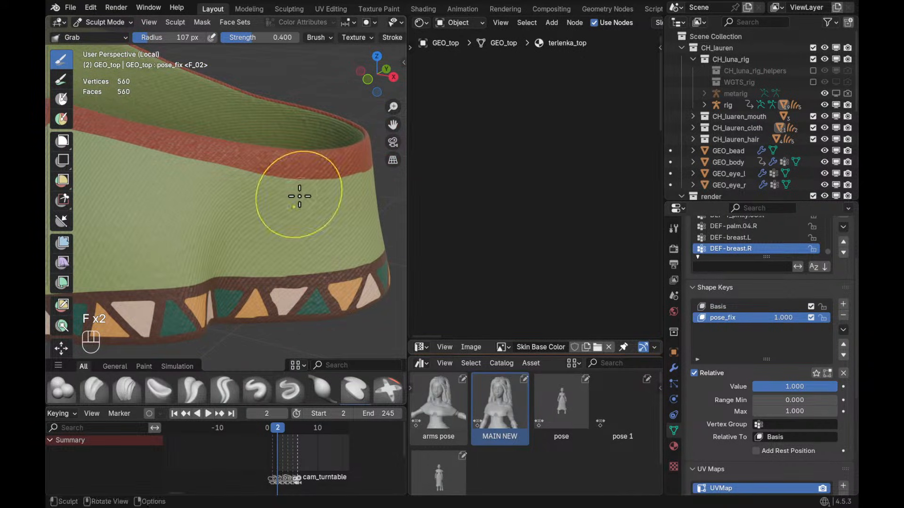
left_click_drag(328, 189, 366, 196, "alt")
left_click_drag(329, 227, 329, 194, "ctrl+alt")
left_click_drag(329, 194, 270, 212, "alt")
mouse_move(345, 234)
left_mouse_down("alt")
mouse_move(287, 238)
mouse_move(269, 223)
mouse_move(347, 232)
mouse_move(358, 217)
mouse_move(345, 242)
mouse_move(321, 230)
mouse_move(338, 244)
mouse_move(264, 222)
mouse_move(277, 227)
mouse_move(255, 209)
left_mouse_up("alt")
key("f")
left_click(295, 224)
key("f")
left_click(260, 221)
left_click_drag(308, 229, 269, 222, "alt+shift")
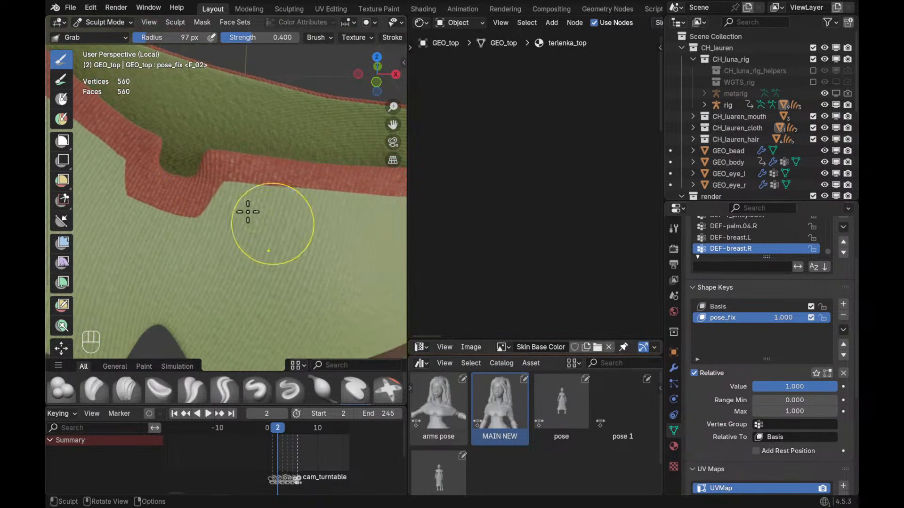
mouse_move(358, 204)
left_mouse_down("alt+shift")
mouse_move(268, 196)
mouse_move(343, 248)
mouse_move(303, 236)
left_mouse_up("alt+shift")
key("f")
key("f")
left_click(307, 236)
mouse_move(360, 231)
left_mouse_down("alt")
mouse_move(341, 241)
mouse_move(302, 235)
mouse_move(303, 226)
mouse_move(222, 232)
left_mouse_up("alt")
key("f")
key("f")
left_click(212, 228)
key("f")
left_click(223, 231)
left_click_drag(329, 215, 295, 230, "ctrl+alt")
key("f")
key("f")
left_click(273, 228)
mouse_move(286, 193)
left_mouse_down("ctrl+alt")
mouse_move(283, 268)
mouse_move(242, 236)
mouse_move(248, 197)
left_mouse_up("ctrl+alt")
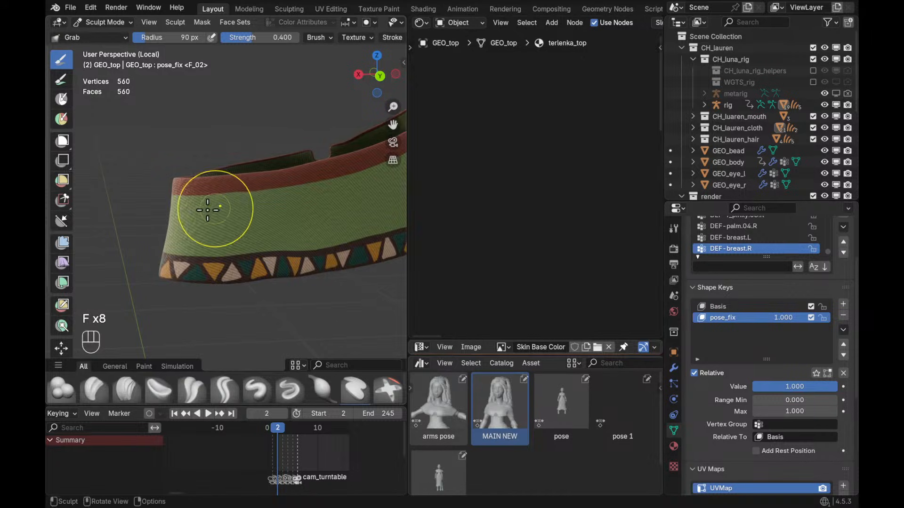
mouse_move(187, 210)
left_mouse_down("ctrl+alt")
mouse_move(252, 264)
mouse_move(239, 246)
mouse_move(321, 231)
mouse_move(319, 188)
mouse_move(361, 193)
left_mouse_up("ctrl+alt")
key("f")
left_click(372, 189)
scroll(363, 212, "down", 2)
Return the top to Object Mode and bring the full terlenka_top shader node tree into view
key("ctrl+Tab")
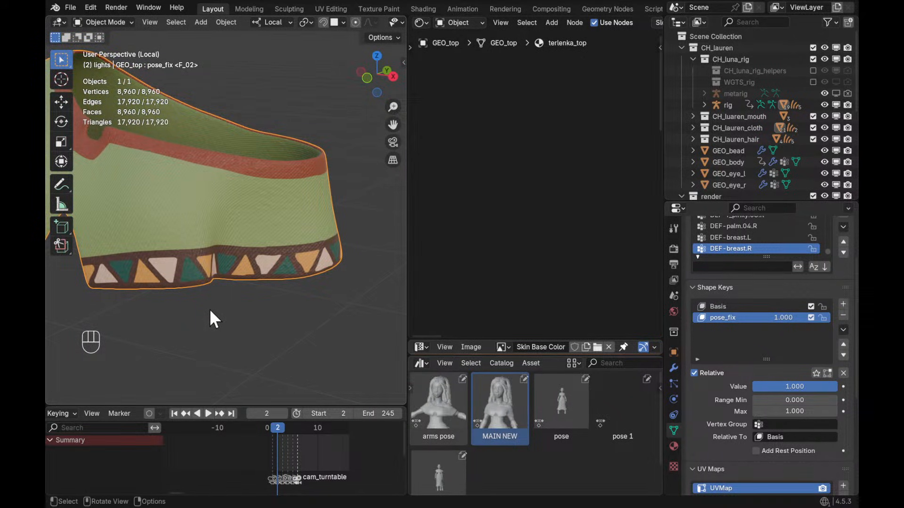
left_click_drag(210, 308, 299, 224, "alt")
left_click_drag(282, 305, 328, 264, "alt")
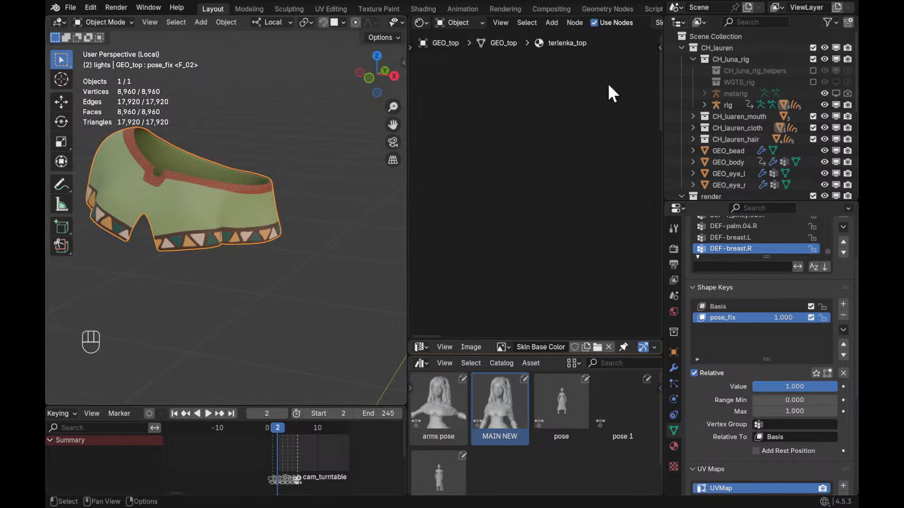
left_click_drag(548, 133, 565, 149, "ctrl+alt")
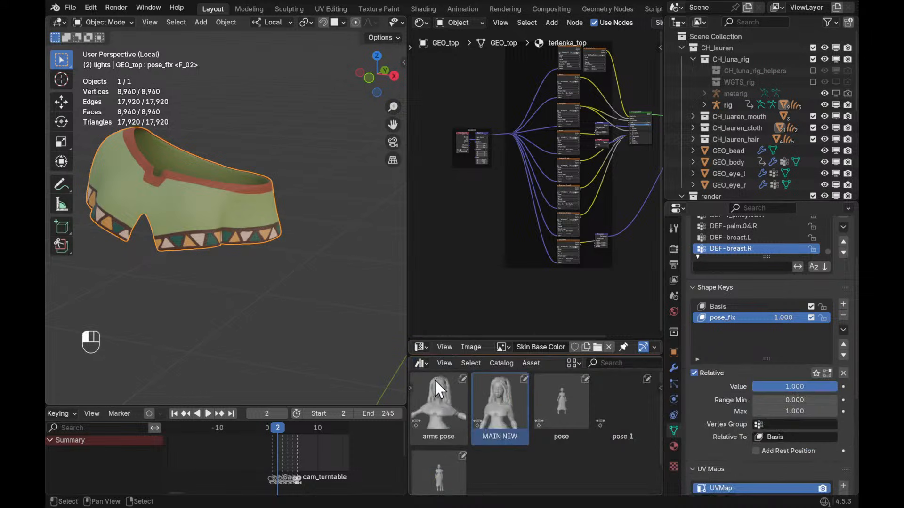
Switch the asset browser to the Poly Haven library and enlarge its area upward
left_click_drag(409, 386, 493, 385)
left_click(471, 381)
left_click(454, 454)
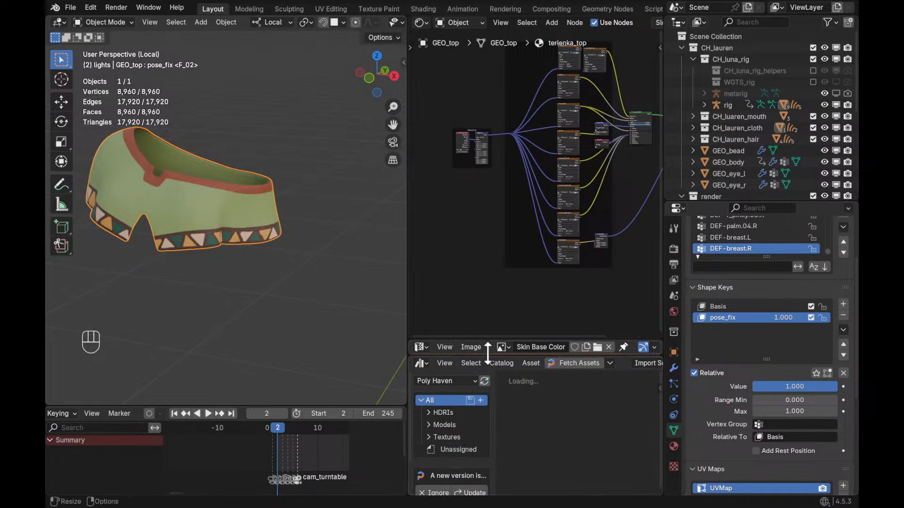
left_click_drag(489, 340, 492, 259)
left_click_drag(512, 355, 512, 275)
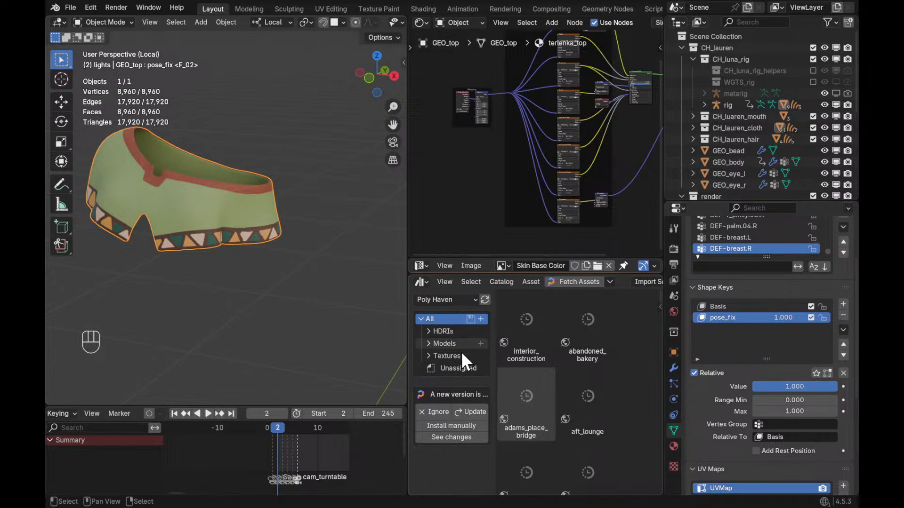
Widen the asset browser and show the Fabric category within the Poly Haven textures
left_click(443, 359)
left_click_drag(408, 386, 337, 381)
left_click(358, 357)
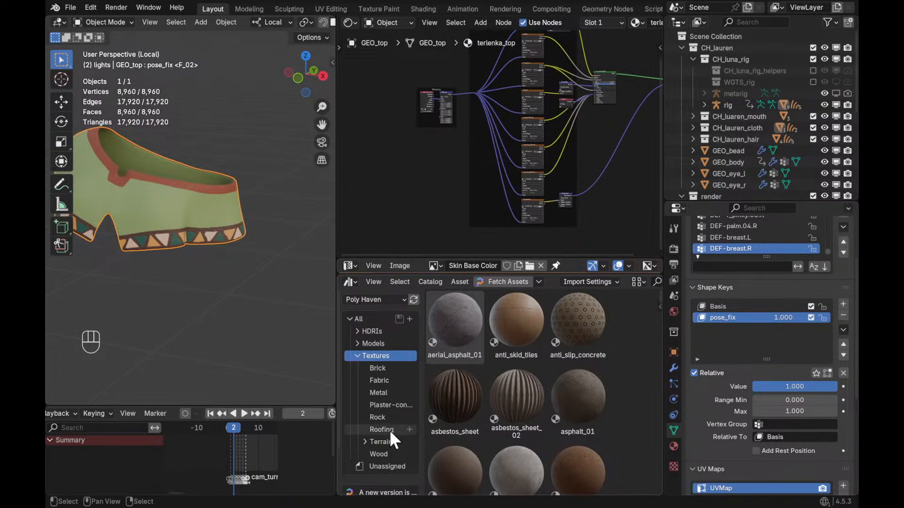
left_click(388, 381)
Browse the fabric materials to find terlenka and select it
scroll(517, 367, "down", 8)
scroll(584, 315, "down", 10)
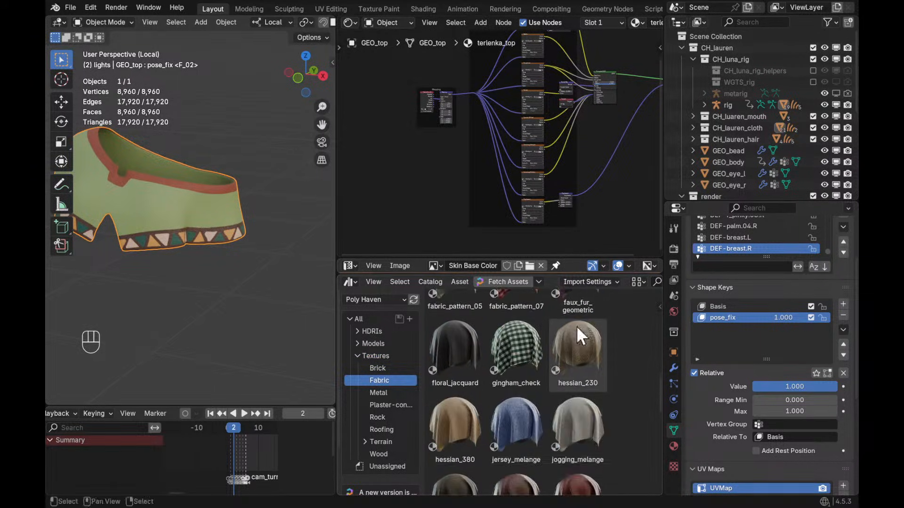
middle_click_drag(645, 18, 575, 37)
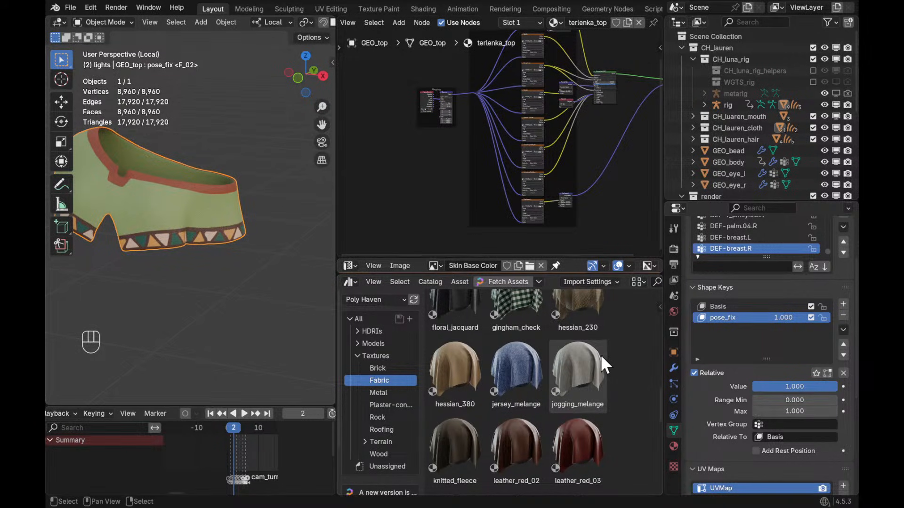
scroll(615, 329, "down", 3)
scroll(604, 391, "down", 10, "alt")
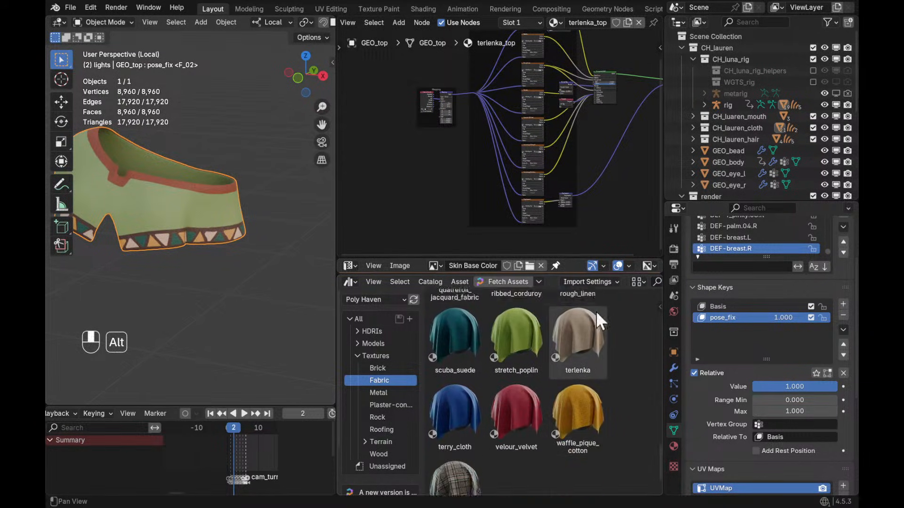
mouse_move(586, 330)
left_mouse_down()
mouse_move(203, 188)
mouse_move(587, 327)
left_mouse_up()
Inspect the Texture Coordinate and Mapping nodes of terlenka_top and dismiss the Poly Haven add-on update dialog
key("Escape")
left_click_drag(573, 109, 610, 206, "alt+shift")
middle_click_drag(611, 206, 622, 170, "shift")
middle_click_drag(549, 174, 585, 185, "shift")
middle_click_drag(546, 186, 577, 185, "ctrl")
middle_click_drag(466, 232, 519, 195, "shift")
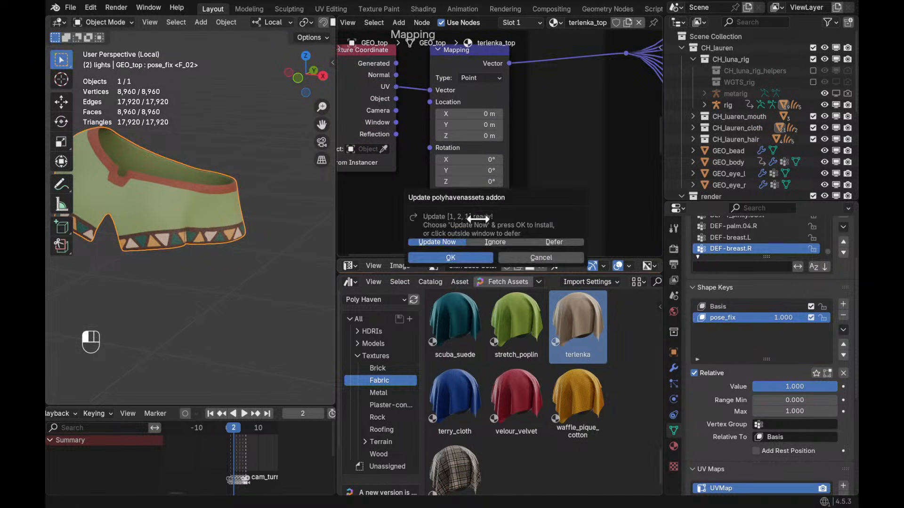
left_click_drag(479, 215, 498, 211)
Preview the edited base color texture node on its own on the top and inspect the flat colors
mouse_move(589, 174)
left_mouse_down("ctrl+alt")
mouse_move(439, 216)
mouse_move(577, 169)
left_mouse_up("ctrl+alt")
left_click_drag(615, 134, 490, 245, "alt+shift")
left_click_drag(509, 245, 544, 188, "ctrl+alt")
left_click_drag(547, 132, 593, 171, "alt+shift")
left_click_drag(475, 122, 496, 91, "ctrl+alt")
left_click(506, 84, "ctrl+shift")
mouse_move(287, 193)
left_mouse_down("alt")
mouse_move(278, 246)
mouse_move(170, 262)
mouse_move(232, 221)
mouse_move(172, 211)
mouse_move(256, 221)
mouse_move(269, 258)
mouse_move(230, 257)
left_mouse_up("alt")
left_click_drag(600, 165, 588, 192, "ctrl+alt")
mouse_move(592, 191)
left_mouse_down("alt+shift")
mouse_move(553, 121)
mouse_move(579, 179)
left_mouse_up("alt+shift")
left_click_drag(598, 186, 568, 202, "alt+shift")
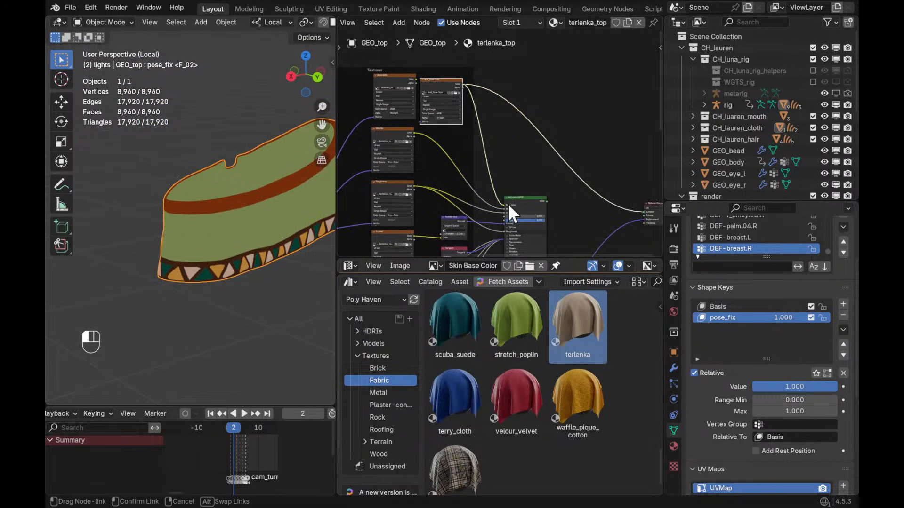
Link the edited base color texture to the Principled BSDF's Base Color and output the full shader again
left_click_drag(510, 214, 506, 206)
left_click(540, 219, "ctrl+shift")
left_click_drag(238, 240, 255, 276, "alt")
Widen the 3D viewport and frame the whole top from the front
left_click_drag(336, 233, 402, 235)
left_click_drag(354, 246, 349, 285, "ctrl+alt")
left_click_drag(375, 274, 257, 309, "alt")
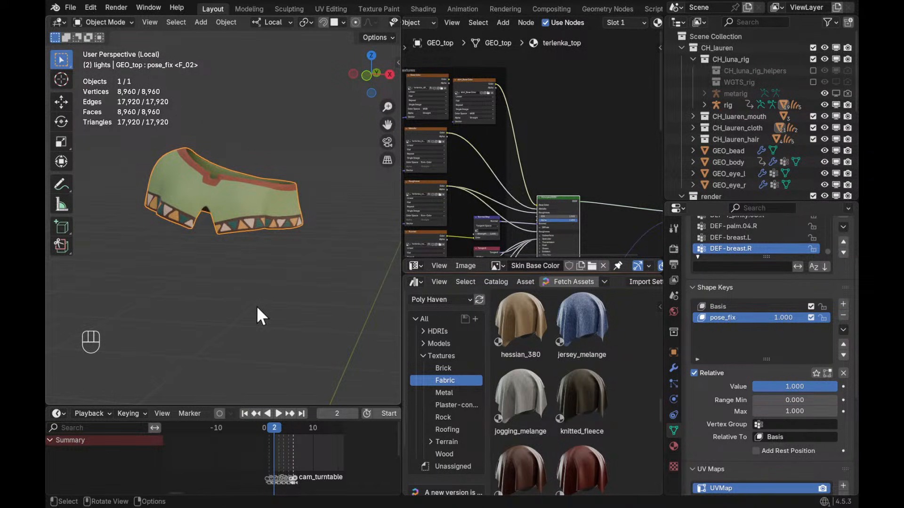
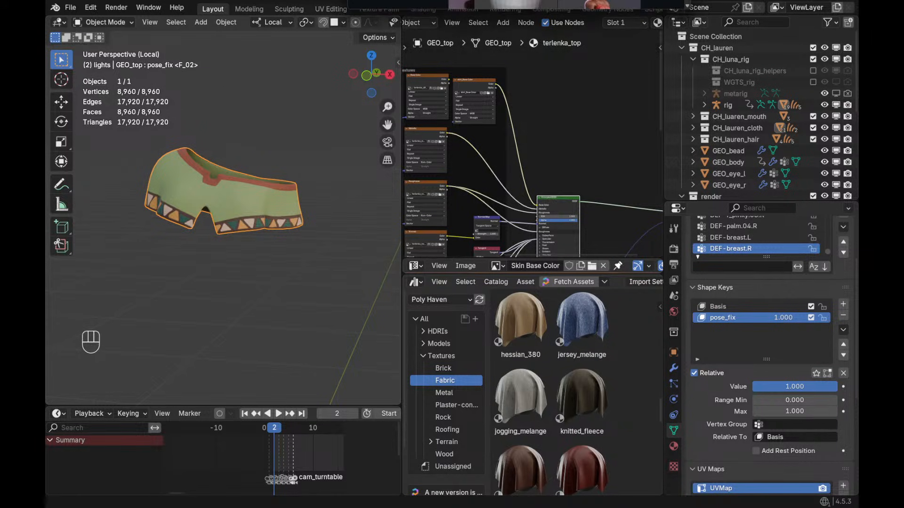
Switch to the browser's Instagram reels page, open the reel on better PBR materials for Blender characters, and maximize the window
left_click_drag(505, 0, 434, 77)
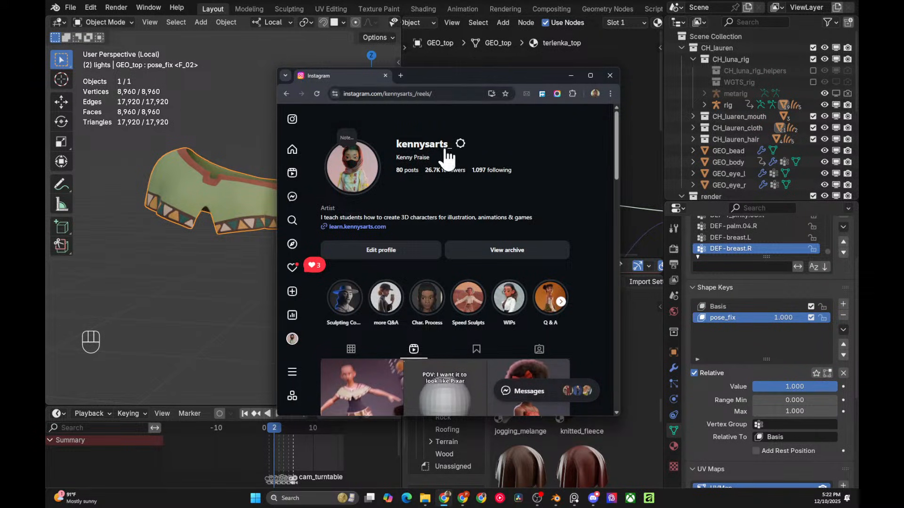
scroll(445, 145, "down", 5)
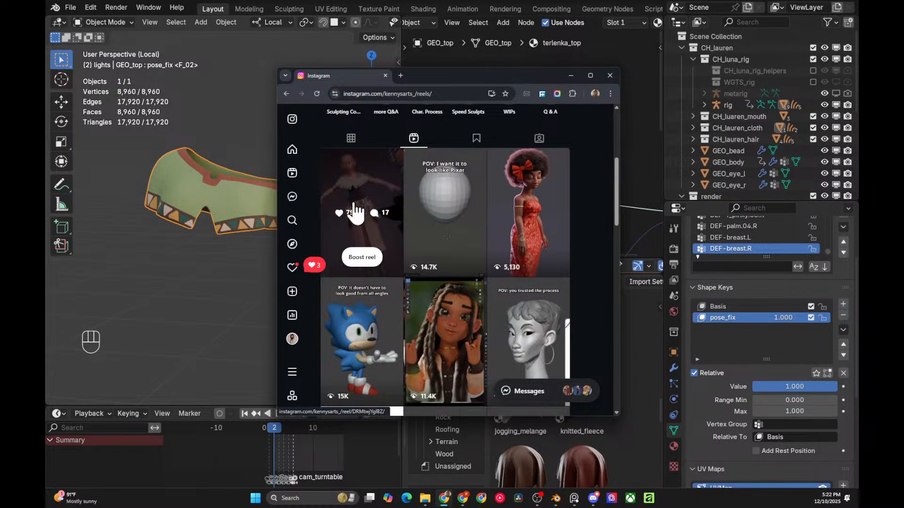
left_click(359, 208)
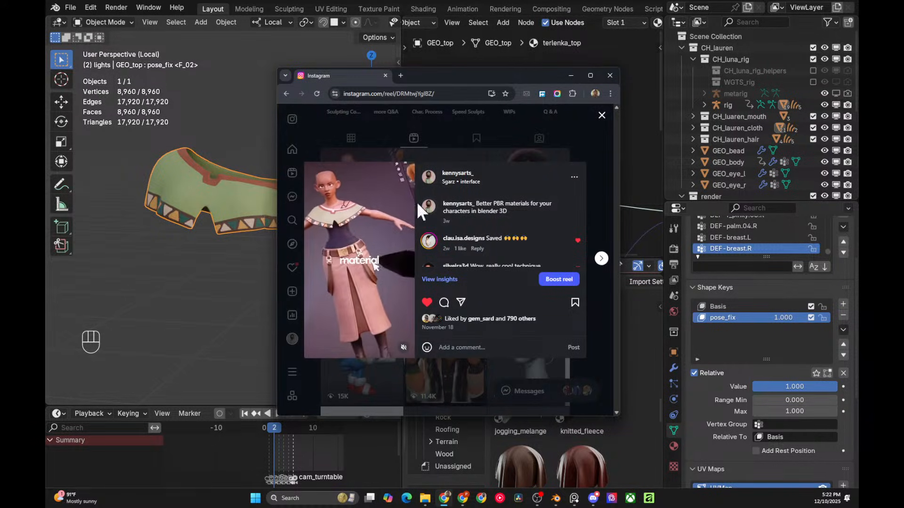
double_click(565, 76)
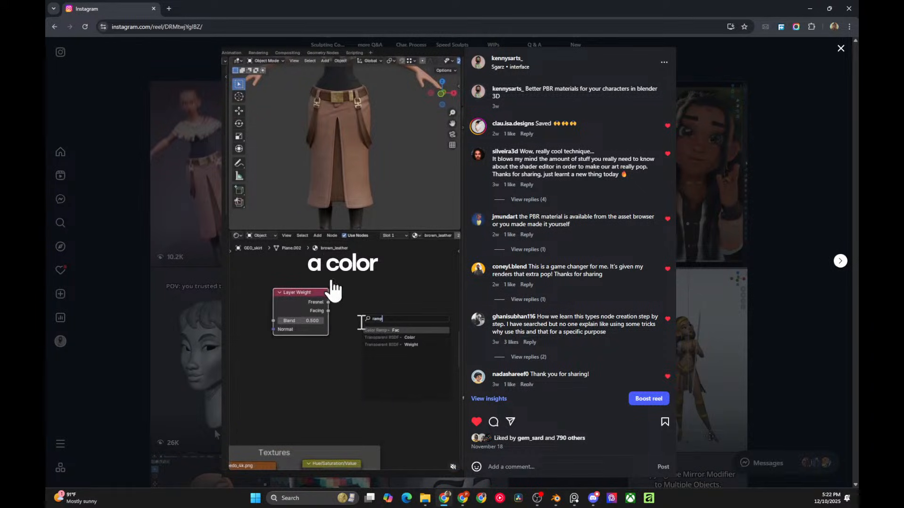
Close the PBR materials reel, return to the start of the profile page, and switch back to Blender
left_click(739, 203)
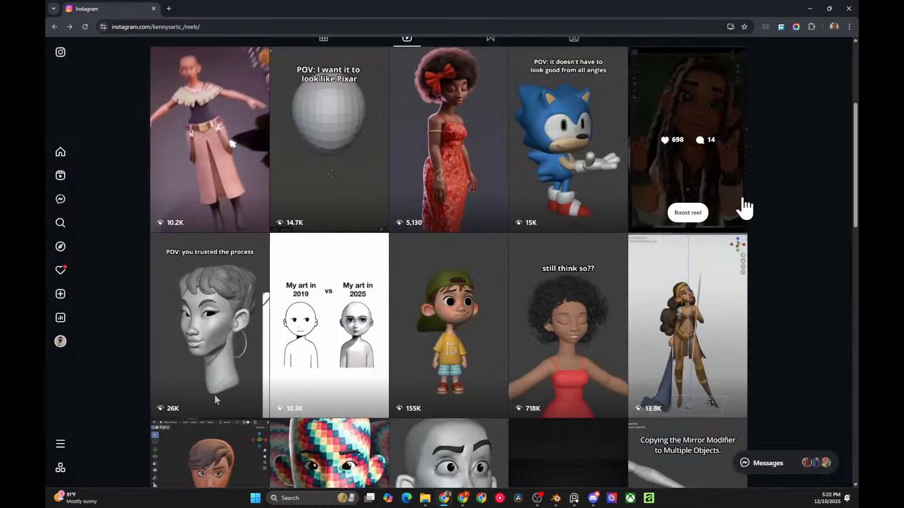
scroll(455, 207, "up", 1)
scroll(456, 214, "up", 3)
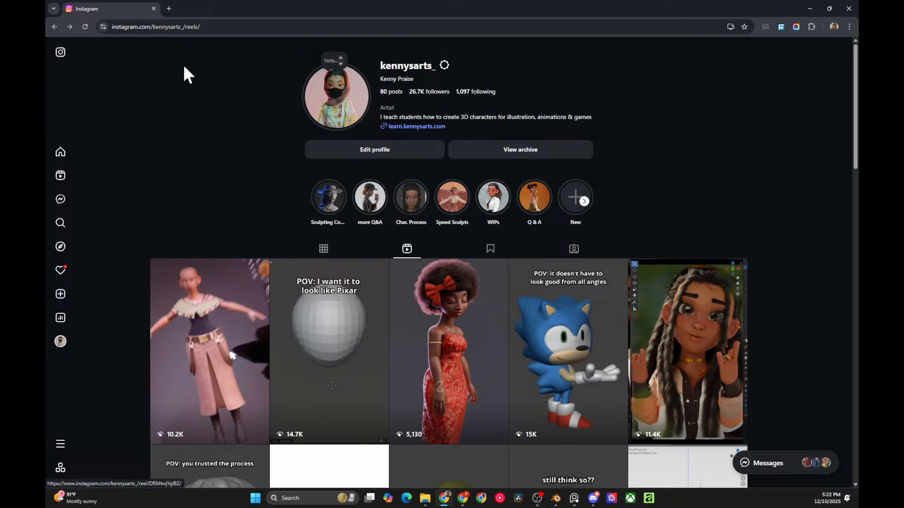
left_click(853, 14)
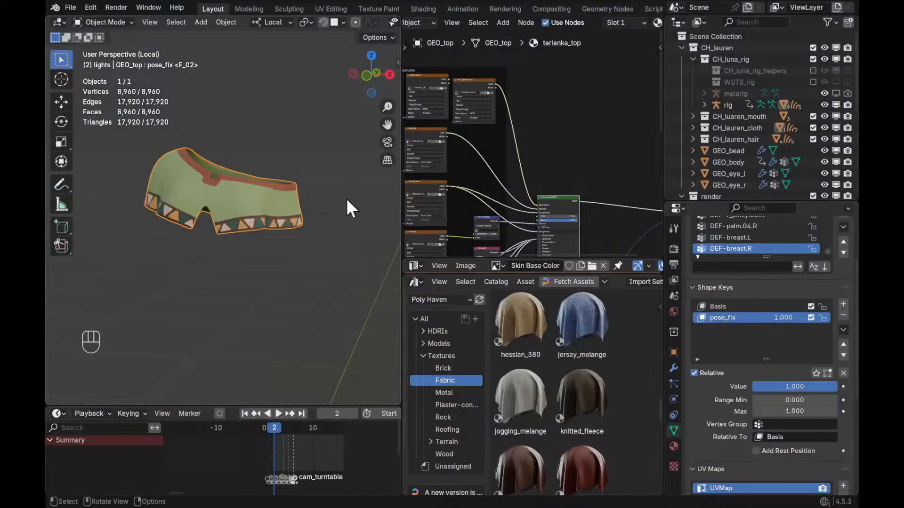
Try the Grab brush on the top in Sculpt Mode with an adjusted radius
scroll(329, 265, "up", 3)
left_click_drag(351, 241, 314, 254, "alt")
left_click_drag(315, 254, 278, 301, "alt+shift")
mouse_move(278, 301)
left_mouse_down("alt")
mouse_move(269, 275)
mouse_move(291, 313)
mouse_move(283, 247)
mouse_move(360, 275)
mouse_move(302, 273)
mouse_move(313, 261)
left_mouse_up("alt")
scroll(282, 247, "up", 3)
key("ctrl+Tab")
key("f")
left_click(297, 297)
mouse_move(298, 298)
left_mouse_down("alt")
mouse_move(327, 273)
mouse_move(297, 288)
mouse_move(318, 286)
mouse_move(280, 289)
mouse_move(294, 295)
mouse_move(312, 246)
mouse_move(347, 262)
left_mouse_up("alt")
key("f")
key("ctrl+z")
Examine how the texture, Normal Map and Tangent nodes connect to the Principled BSDF in the terlenka_top material
left_click_drag(570, 214, 567, 130, "alt+shift")
left_click_drag(585, 178, 575, 203, "ctrl+alt")
left_click_drag(574, 202, 573, 152, "alt+shift")
left_click_drag(572, 152, 576, 145, "ctrl+alt")
left_click_drag(539, 120, 598, 114, "alt+shift")
left_click_drag(520, 195, 537, 165, "alt")
left_click_drag(538, 165, 539, 201, "ctrl+alt")
left_click_drag(545, 184, 526, 172, "alt")
left_click_drag(549, 142, 525, 166, "ctrl+alt")
left_click_drag(537, 165, 546, 159, "ctrl+alt")
Move the Principled BSDF and its neighbouring output node further away from the Normal Map and Tangent nodes
left_click_drag(612, 98, 629, 156)
key("g")
left_click(580, 154)
left_click_drag(567, 165, 588, 162, "alt+shift")
left_click_drag(572, 150, 561, 123, "ctrl+alt")
left_click(554, 106)
key("g")
left_click(578, 103)
left_click_drag(521, 194, 549, 161, "alt+shift")
Take the top out of Sculpt Mode into Texture Paint mode and show it in solid shading
left_click_drag(288, 204, 255, 218, "alt")
left_click_drag(277, 250, 325, 190, "alt")
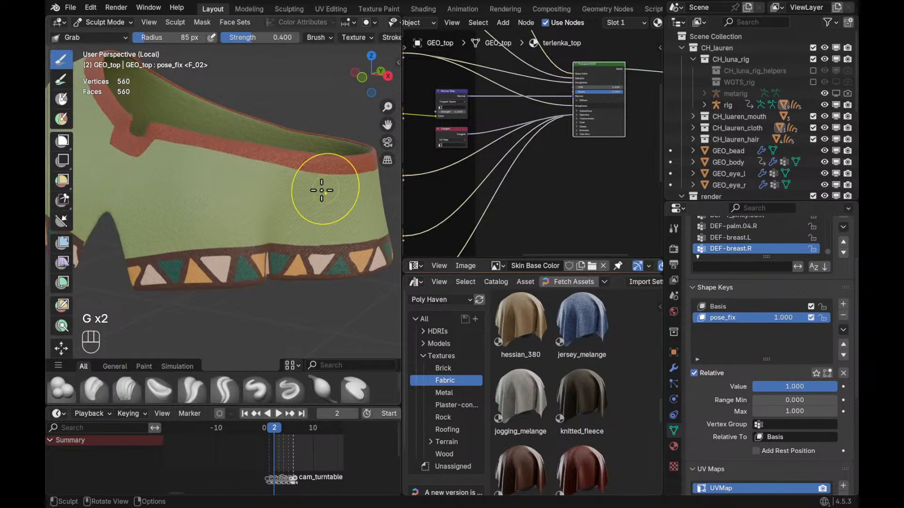
key("ctrl+Tab")
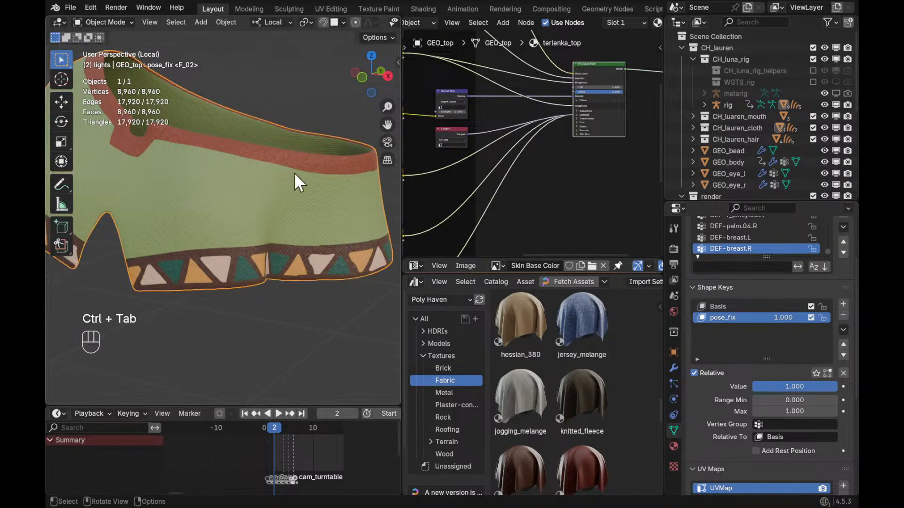
key("ctrl+Tab")
left_click(414, 103)
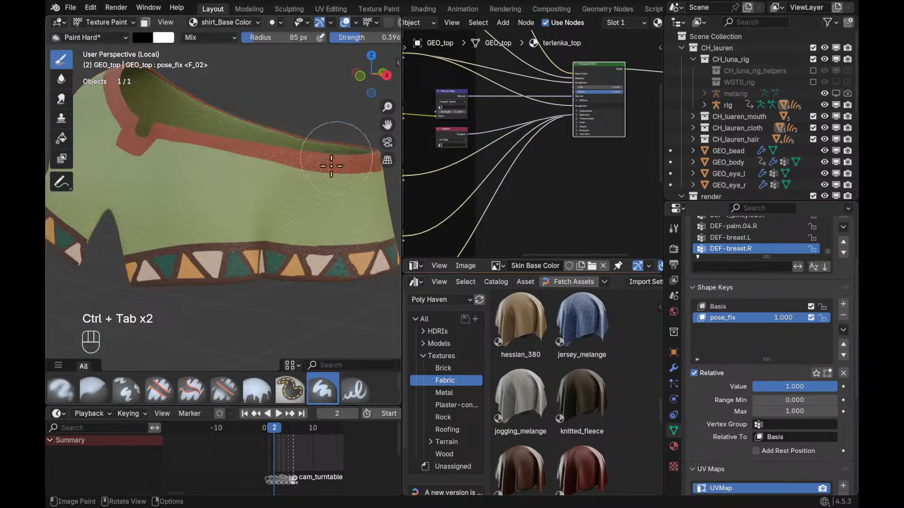
key("z")
mouse_move(338, 200)
left_mouse_down("alt")
mouse_move(349, 212)
mouse_move(326, 201)
mouse_move(288, 84)
left_mouse_up("alt")
scroll(327, 201, "down", 1)
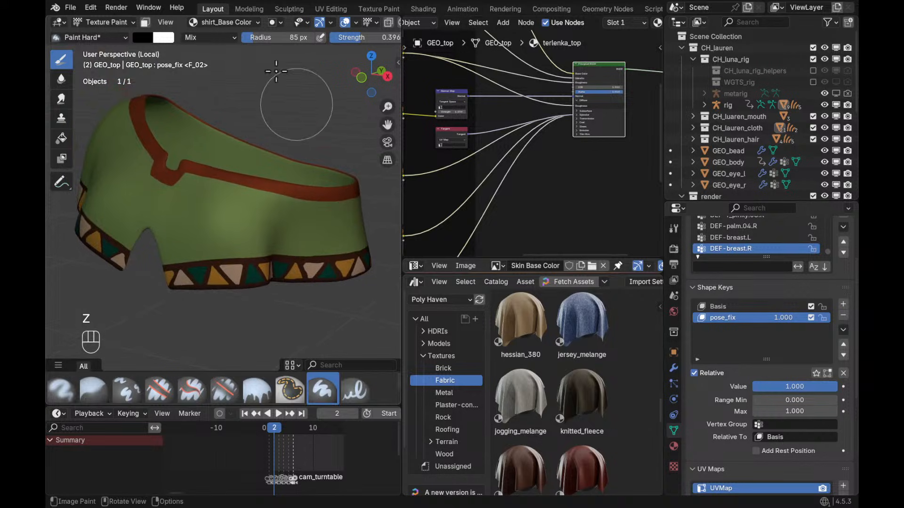
Add a Bump paint slot named terlenka_top Bump to the top's material at 4096 by 4096 px
left_click(258, 22)
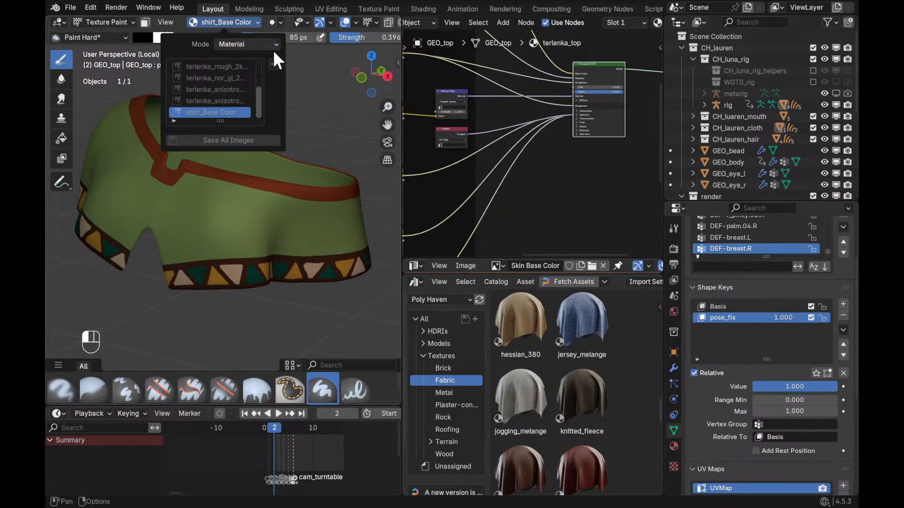
left_click(274, 64)
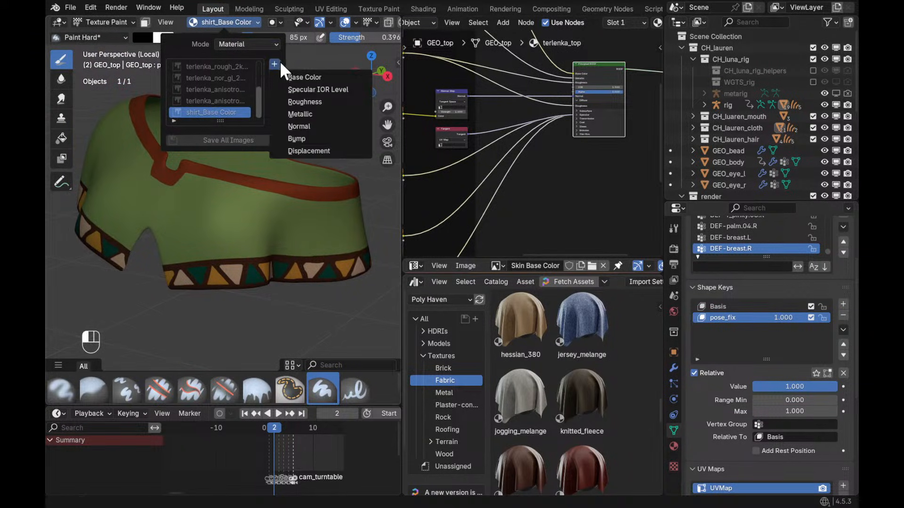
left_click(341, 138)
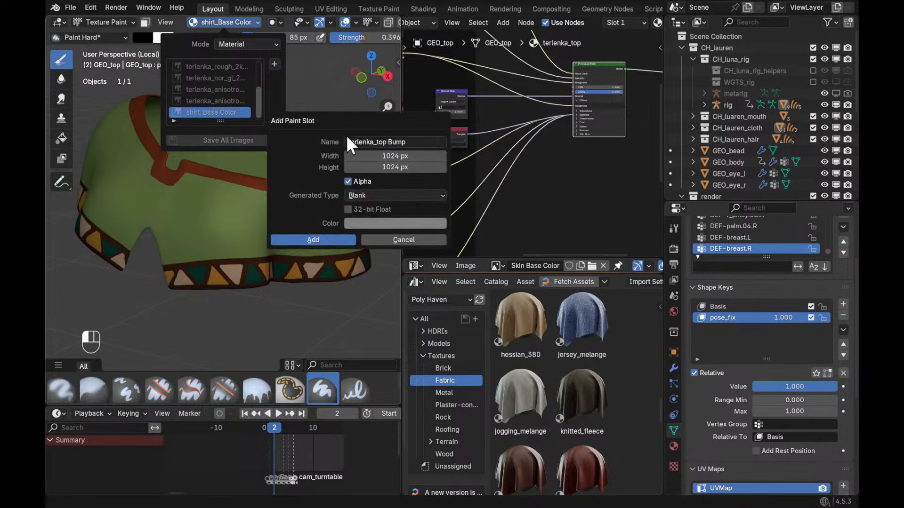
left_click(411, 142)
left_click(413, 154)
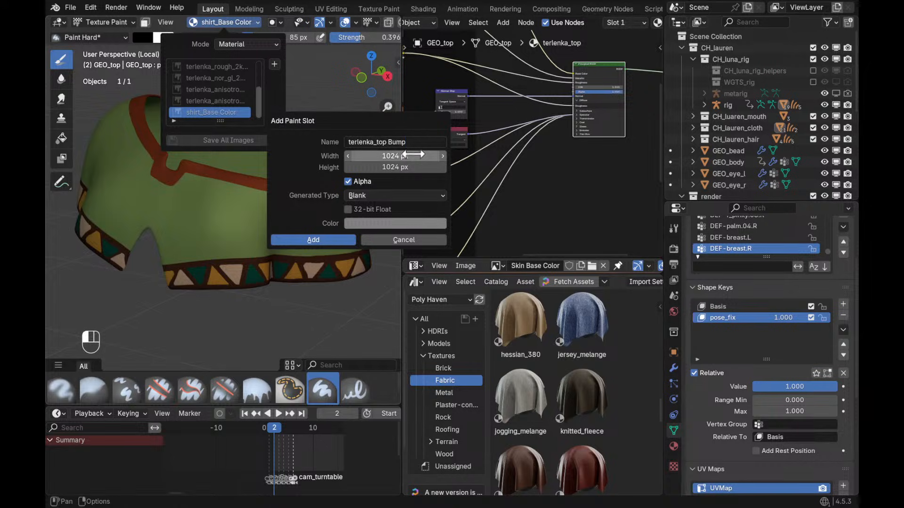
double_click(410, 155)
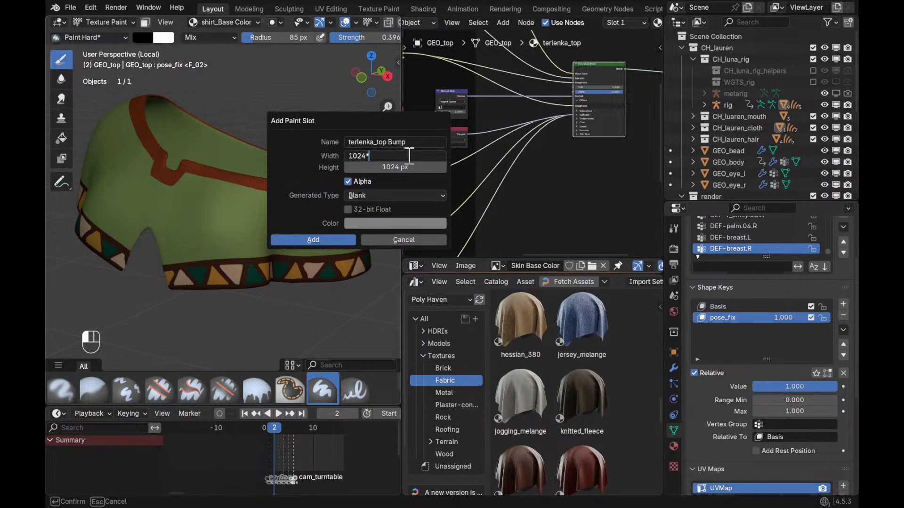
type("*4")
key("Return")
left_click(405, 168)
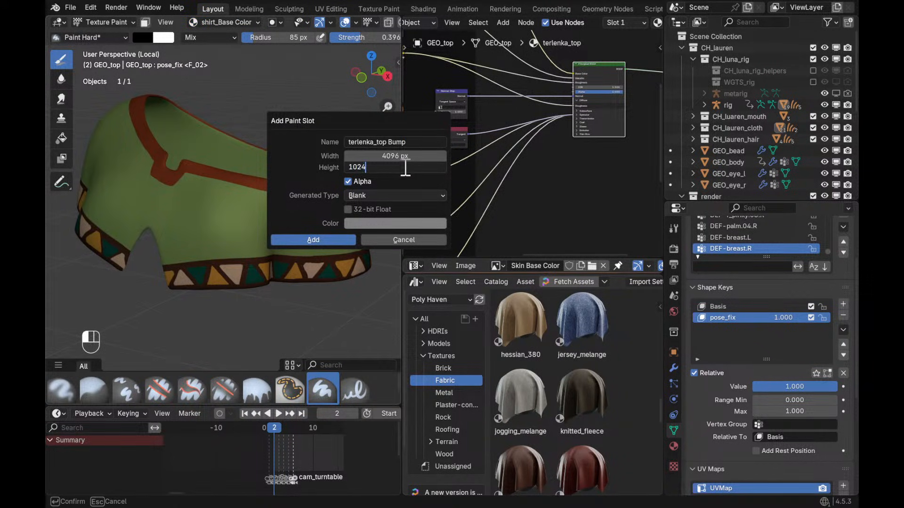
key("Return")
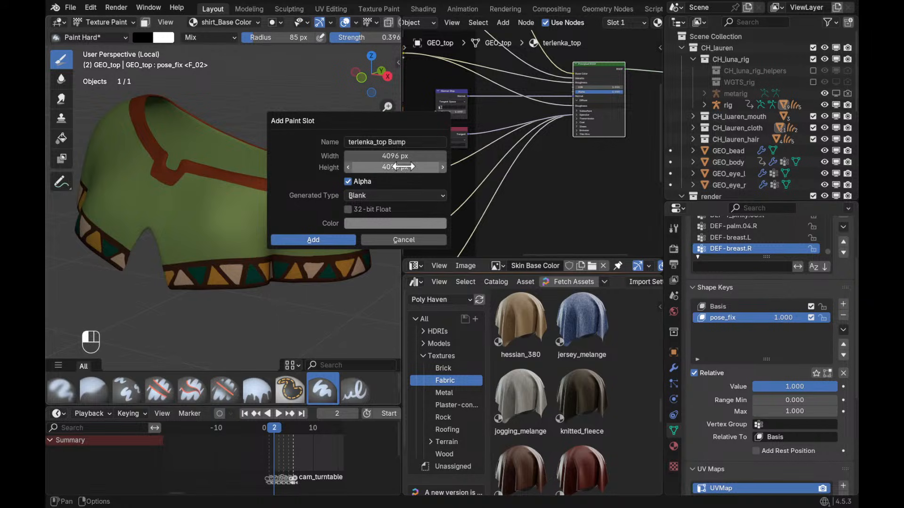
left_click(343, 239)
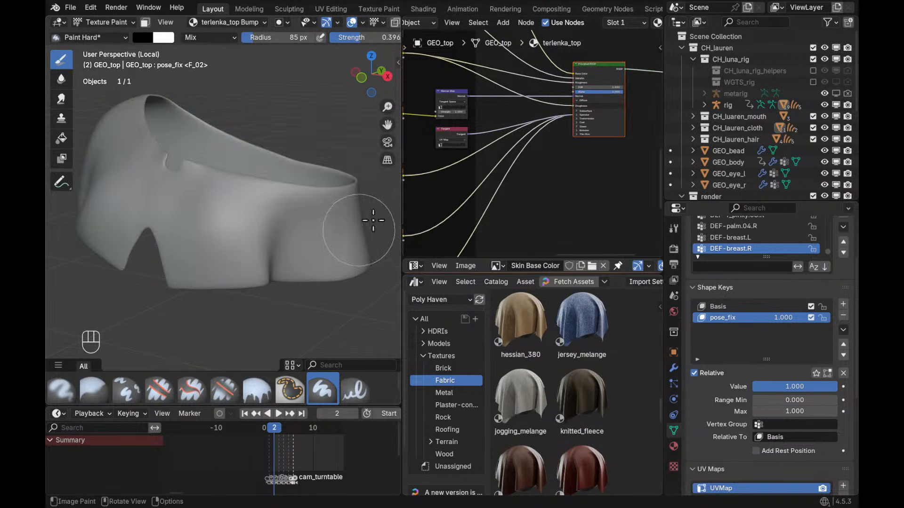
Move the new bump image texture node into open space and preview the Bump node's output on its own
middle_click_drag(605, 156, 535, 224, "ctrl+alt")
scroll(566, 27, "down", 2)
scroll(566, 28, "down", 2)
middle_click_drag(584, 141, 521, 123, "ctrl+alt")
key("g")
left_click(581, 190)
middle_click_drag(582, 190, 572, 110, "ctrl+alt")
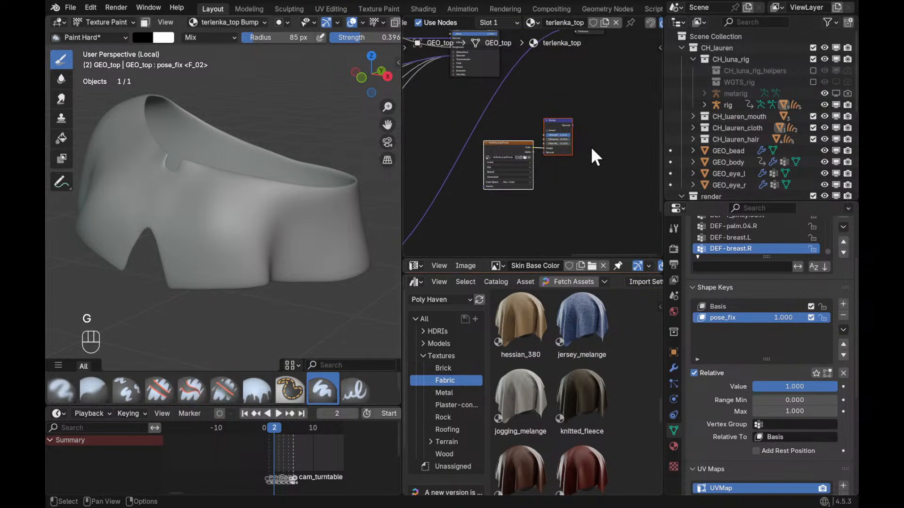
left_click(561, 123, "ctrl+shift")
mouse_move(492, 155)
middle_mouse_down()
mouse_move(517, 197)
mouse_move(534, 152)
middle_mouse_up()
middle_click_drag(534, 152, 527, 133, "shift")
Try a test stroke on the front of the top with a 17 px brush radius
key("f")
left_click(276, 175)
left_click_drag(296, 195, 284, 208, "ctrl+alt")
key("f")
left_click(288, 207)
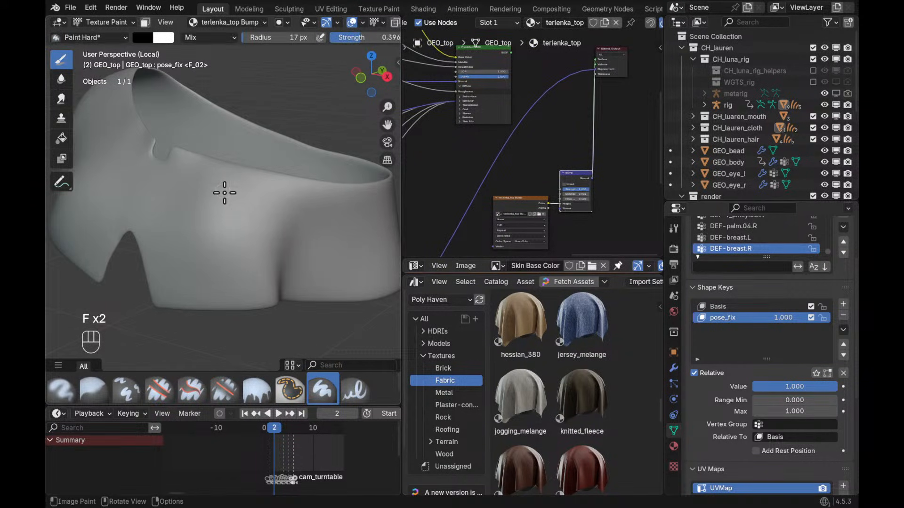
left_click_drag(224, 192, 294, 206)
key("ctrl+z")
Paint a black wavy test stroke on the front of the top with a 10 px radius and 1.000 strength
mouse_move(375, 37)
left_mouse_down("alt")
mouse_move(293, 42)
mouse_move(431, 44)
left_mouse_up("alt")
key("f")
left_click(256, 198)
left_click_drag(241, 193, 337, 214)
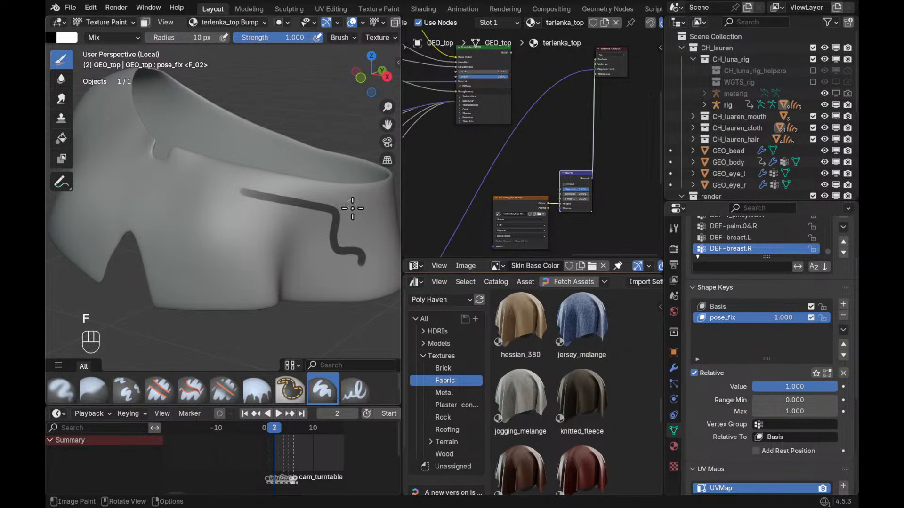
Switch the viewport to material preview and examine the test stroke's bump relief up close
key("z")
left_click(310, 173)
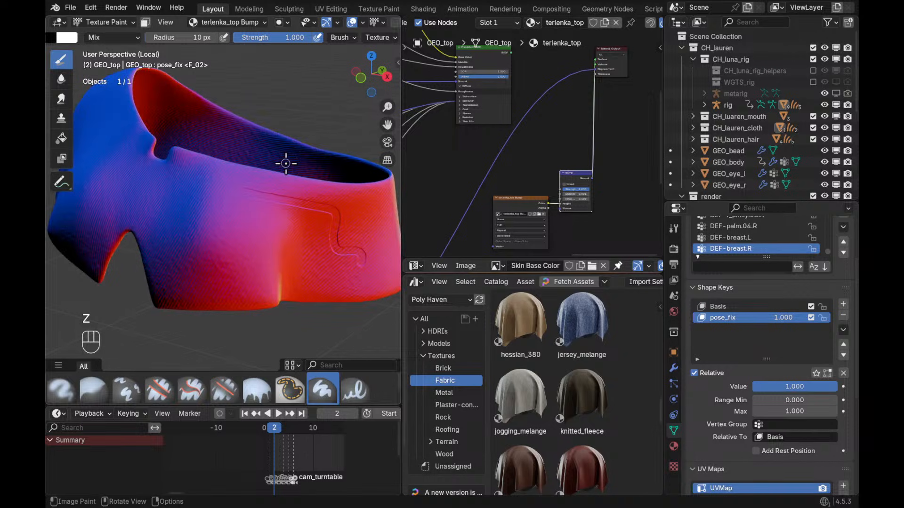
mouse_move(306, 251)
middle_mouse_down("alt")
mouse_move(326, 256)
mouse_move(345, 232)
mouse_move(302, 252)
mouse_move(323, 269)
mouse_move(254, 202)
mouse_move(268, 218)
mouse_move(235, 206)
middle_mouse_up("alt")
scroll(332, 250, "up", 3)
scroll(285, 260, "up", 2)
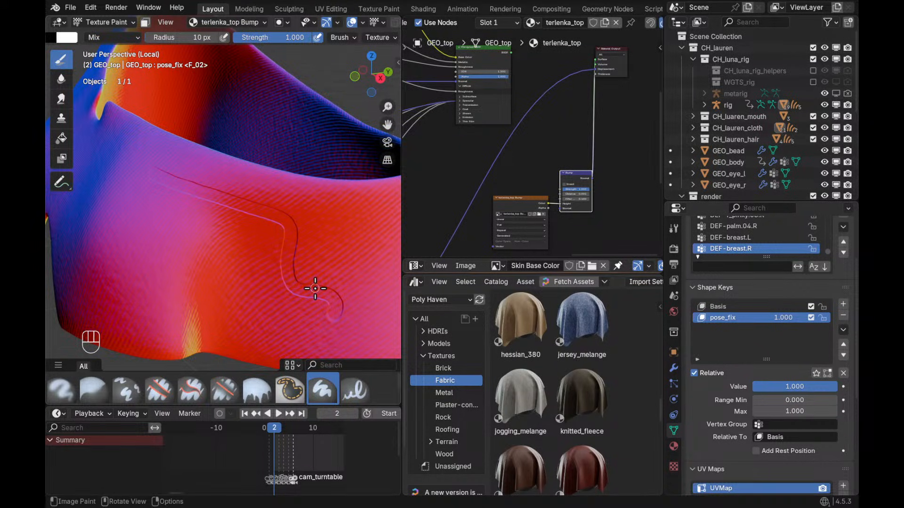
mouse_move(327, 276)
middle_mouse_down("alt")
mouse_move(360, 258)
mouse_move(344, 304)
mouse_move(374, 282)
mouse_move(283, 286)
mouse_move(332, 287)
middle_mouse_up("alt")
middle_click_drag(585, 196, 590, 177, "alt+shift")
middle_click_drag(590, 177, 584, 167, "ctrl+alt")
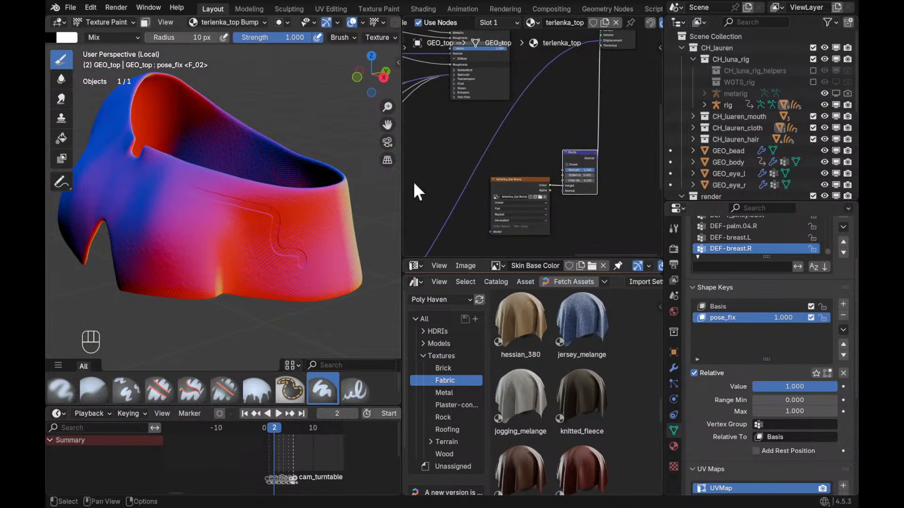
Return the viewport to solid shading and set its lighting to Flat
mouse_move(253, 129)
middle_mouse_down("alt")
mouse_move(300, 218)
mouse_move(289, 210)
mouse_move(318, 209)
middle_mouse_up("alt")
key("z")
left_click(400, 138)
middle_click_drag(317, 209, 317, 220, "ctrl+alt")
mouse_move(142, 37)
middle_mouse_down("alt")
mouse_move(211, 37)
mouse_move(162, 37)
middle_mouse_up("alt")
left_click(164, 38)
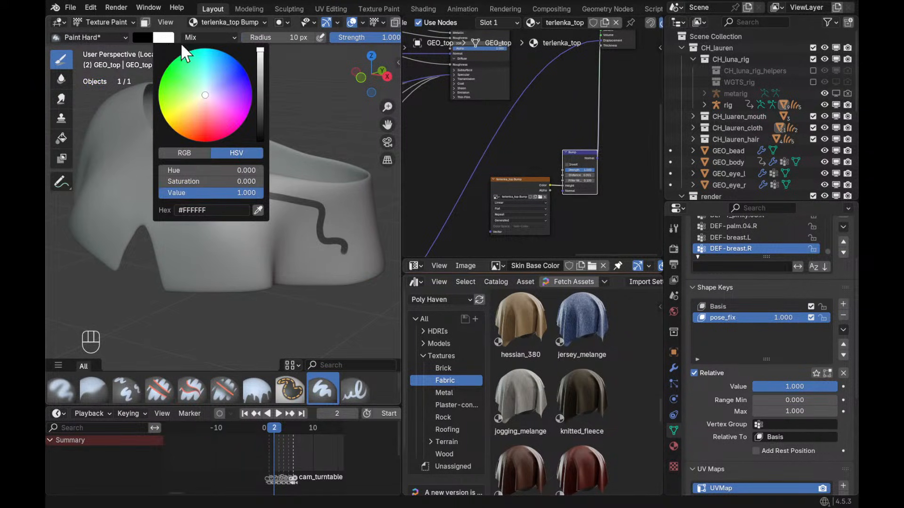
scroll(357, 22, "down", 3)
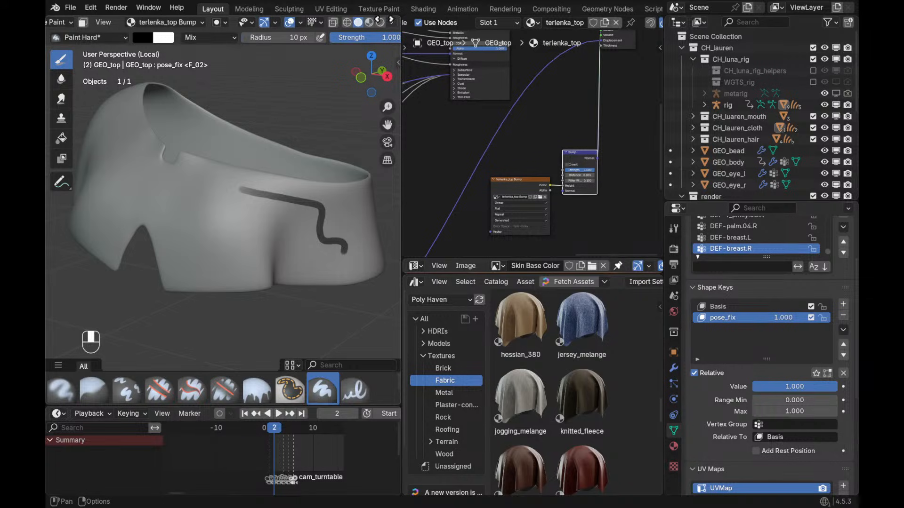
left_click(391, 23)
left_click(432, 77)
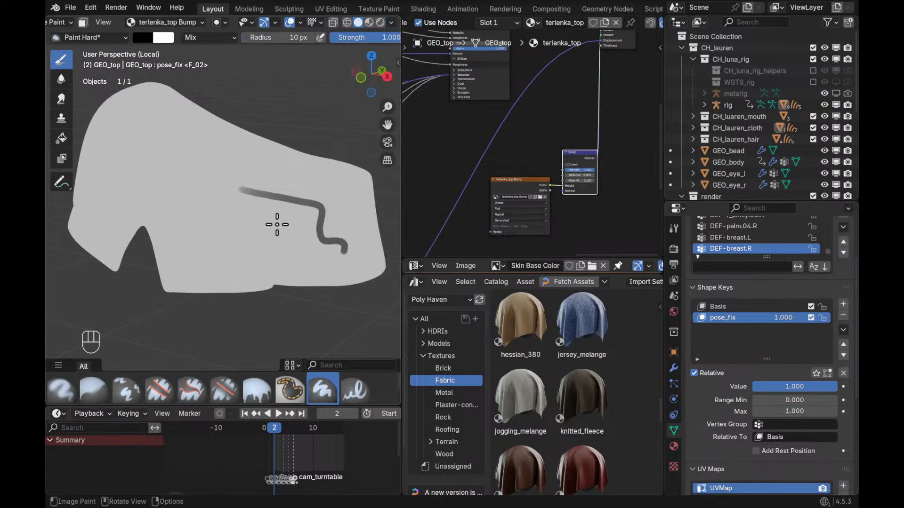
Sample the bump map's grey background colour and paint over the wavy test stroke with a 56 px brush
key("x")
key("shift+x")
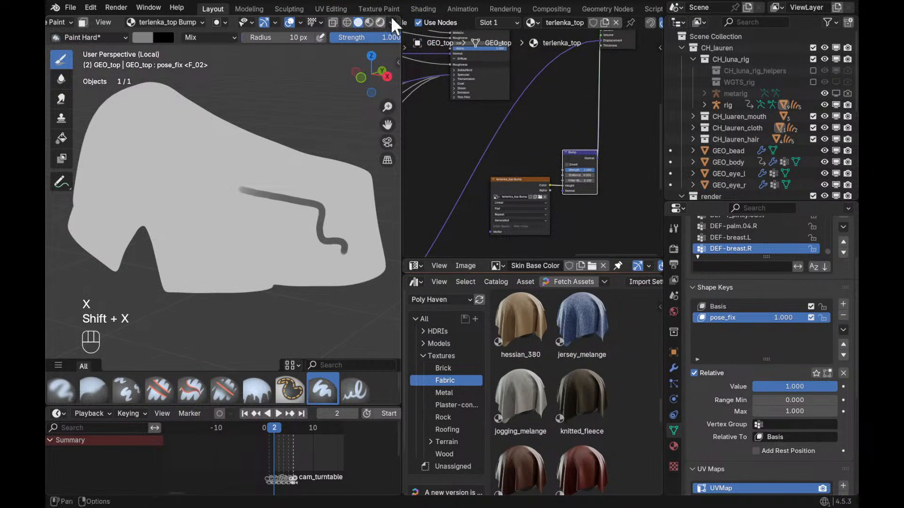
key("f")
left_click(252, 185)
mouse_move(230, 186)
left_mouse_down()
mouse_move(252, 200)
mouse_move(304, 201)
left_mouse_up()
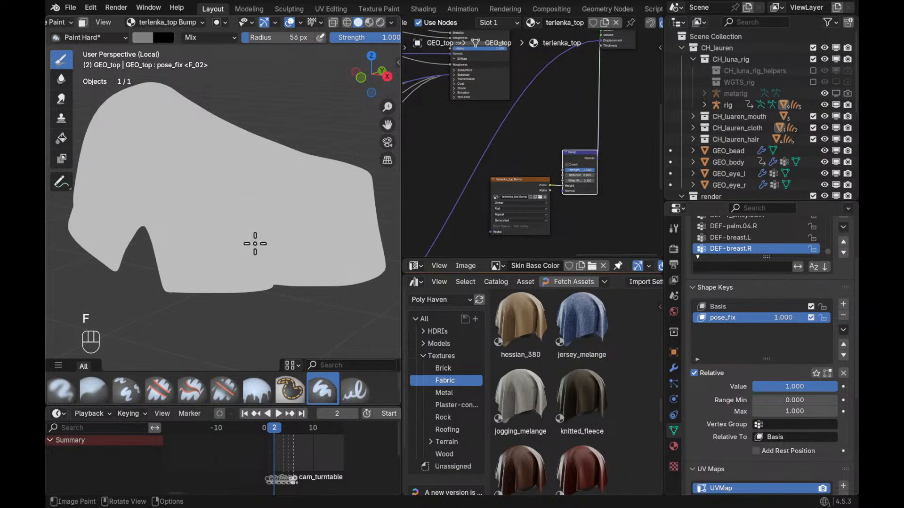
middle_click_drag(319, 261, 323, 268)
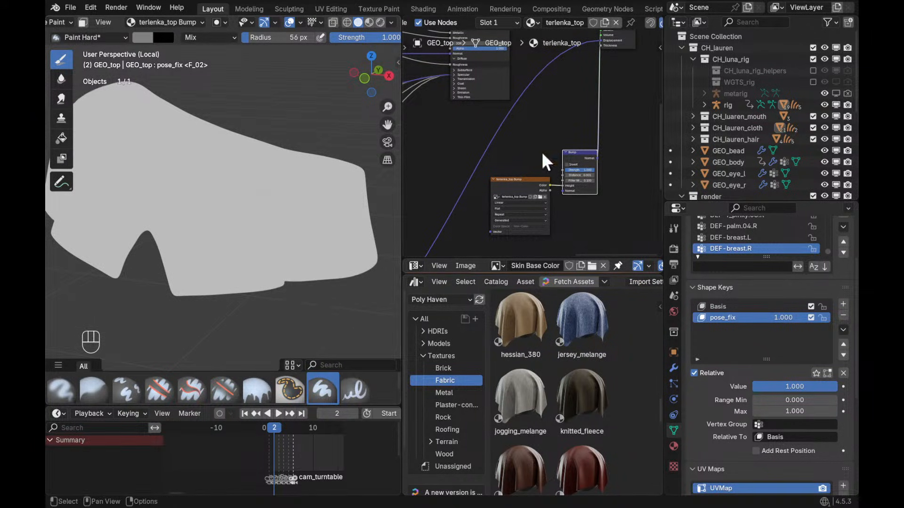
Move the bump image texture and Bump nodes closer beneath the Principled BSDF
scroll(511, 178, "down", 2)
key("z")
key("z")
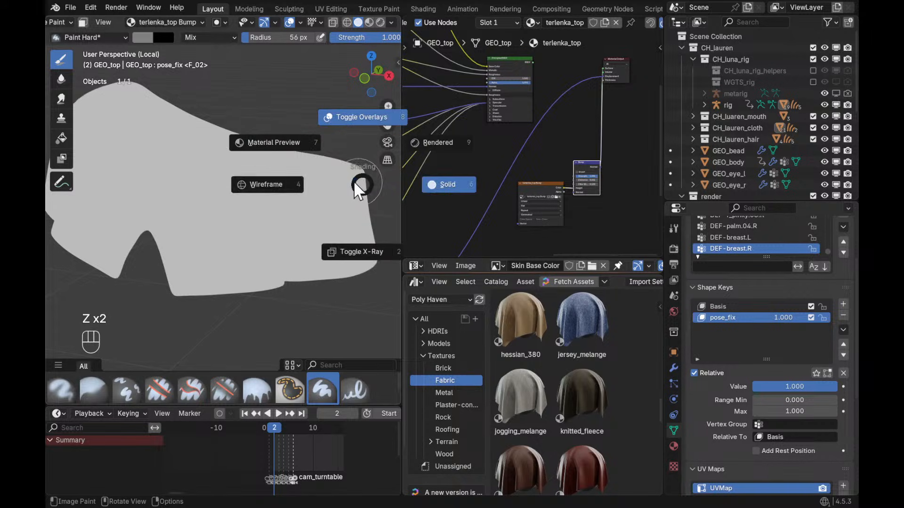
right_click(303, 143)
middle_click_drag(572, 112, 571, 149, "alt+shift")
mouse_move(571, 149)
middle_mouse_down("alt+shift")
mouse_move(553, 146)
mouse_move(552, 159)
middle_mouse_up("alt+shift")
left_click(552, 159)
left_click_drag(552, 159, 570, 205)
key("g")
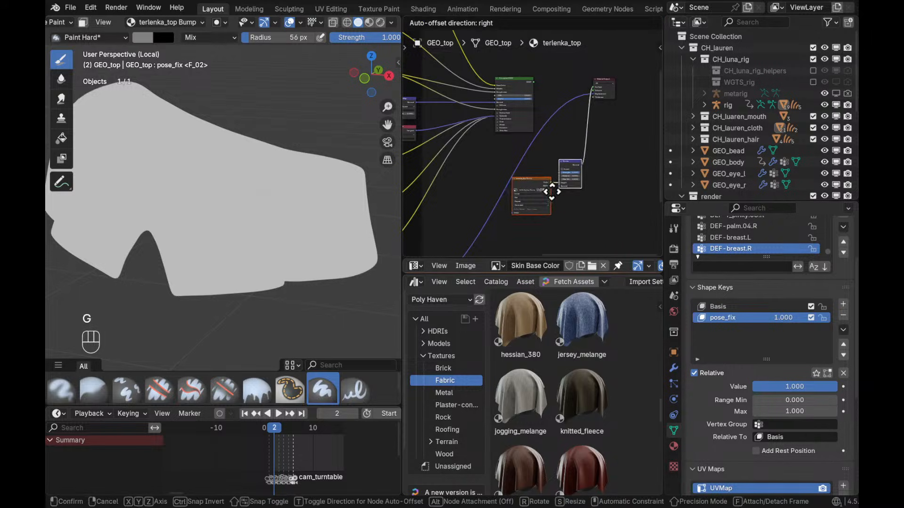
left_click(498, 185)
Link the Bump node's Normal to the Principled BSDF's Normal input and output the full shader again
middle_click_drag(554, 178, 568, 200, "alt+shift")
middle_click_drag(569, 200, 590, 160, "ctrl+alt")
left_click_drag(566, 188, 538, 120)
left_click(576, 94, "ctrl+shift")
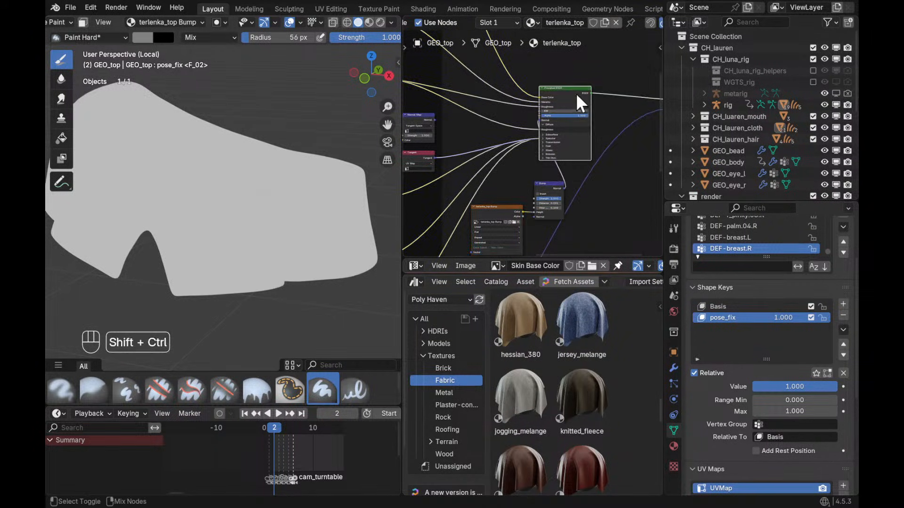
Show the top in material preview with the bump image node selected, and set the brush radius to 8 px at the red trim
left_click(504, 207)
middle_click_drag(314, 232, 288, 165, "alt")
key("z")
left_click(272, 145)
key("f")
left_click(294, 184)
key("f")
left_click(286, 195)
mouse_move(287, 164)
middle_mouse_down("alt")
mouse_move(266, 196)
mouse_move(297, 181)
mouse_move(262, 171)
mouse_move(268, 178)
mouse_move(272, 146)
middle_mouse_up("alt")
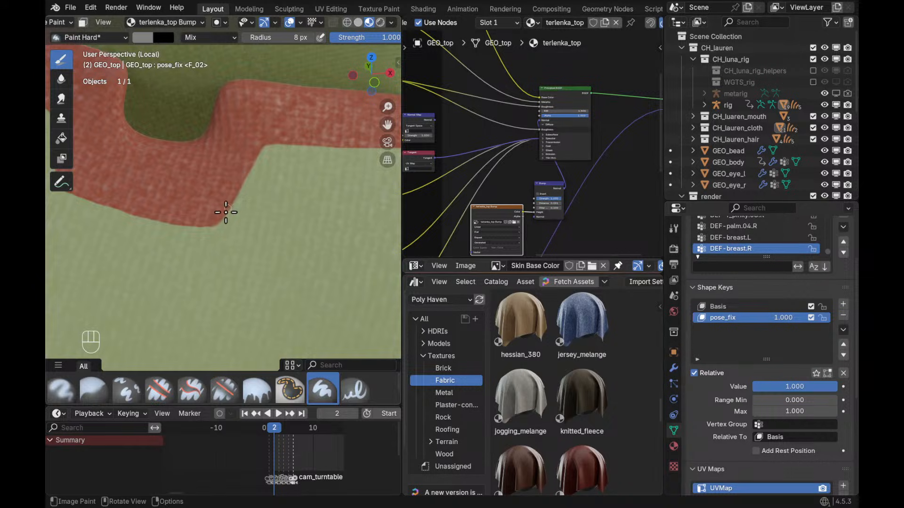
Disconnect the Displacement link from the Material Output node
middle_click_drag(629, 154, 626, 165, "ctrl+alt")
middle_click_drag(627, 164, 538, 192, "shift")
left_click_drag(596, 131, 549, 161)
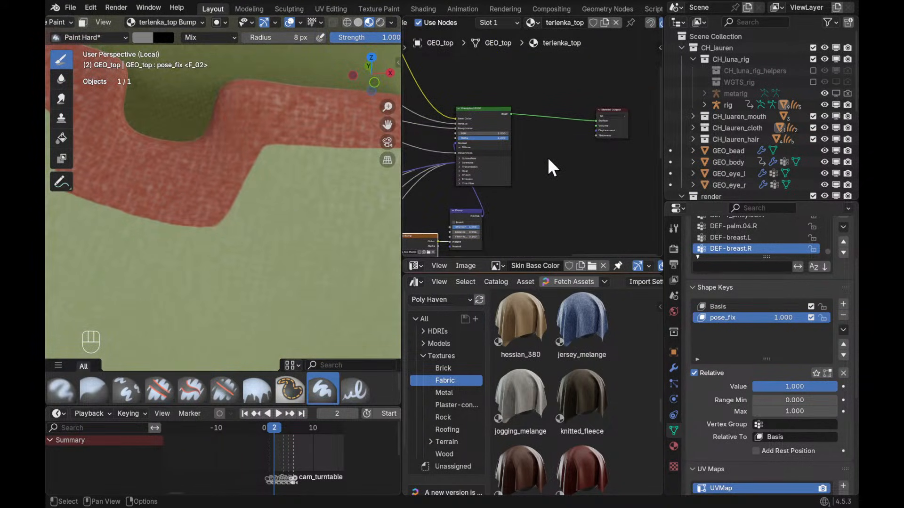
Swap the brush to black and paint a thin bump line along the red trim's lower edge, undoing misplaced strokes
mouse_move(278, 223)
middle_mouse_down()
mouse_move(347, 202)
mouse_move(312, 236)
mouse_move(300, 187)
mouse_move(303, 146)
mouse_move(321, 246)
mouse_move(319, 232)
mouse_move(289, 223)
mouse_move(259, 235)
middle_mouse_up()
key("x")
key("ctrl+z")
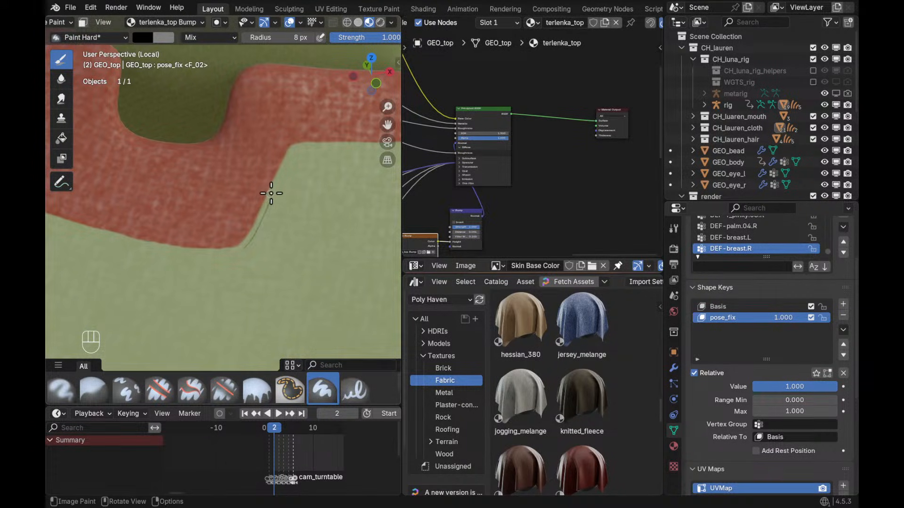
mouse_move(335, 141)
middle_mouse_down("ctrl")
mouse_move(317, 276)
mouse_move(350, 269)
mouse_move(322, 266)
mouse_move(319, 248)
mouse_move(295, 250)
mouse_move(352, 252)
mouse_move(289, 278)
mouse_move(312, 232)
mouse_move(259, 250)
mouse_move(279, 222)
mouse_move(311, 234)
mouse_move(236, 212)
mouse_move(186, 174)
middle_mouse_up("ctrl")
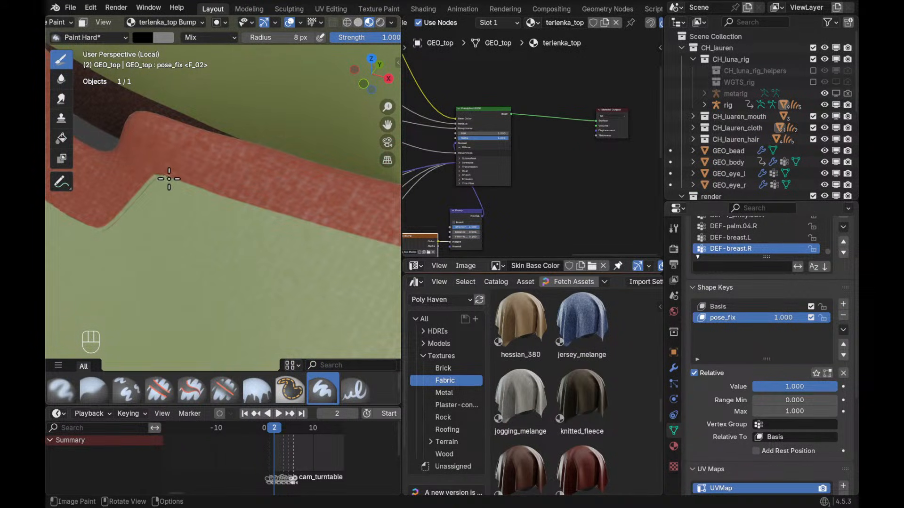
key("ctrl+z")
mouse_move(202, 183)
middle_mouse_down()
mouse_move(238, 222)
mouse_move(257, 207)
middle_mouse_up()
middle_click_drag(375, 39, 268, 40)
middle_click_drag(222, 198, 255, 214)
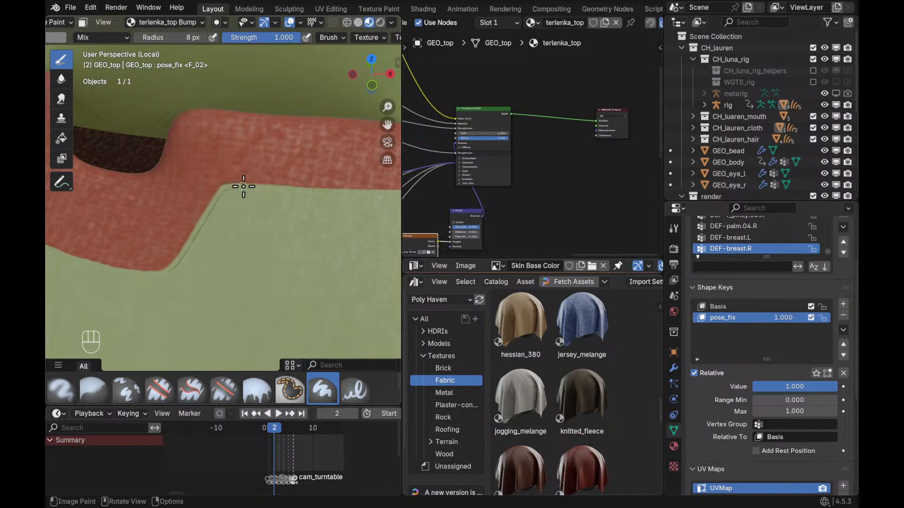
Undo the last stroke and turn on Stabilize Stroke for the paint brush
key("ctrl+z")
middle_click_drag(334, 38, 278, 36)
left_click(278, 36)
mouse_move(362, 37)
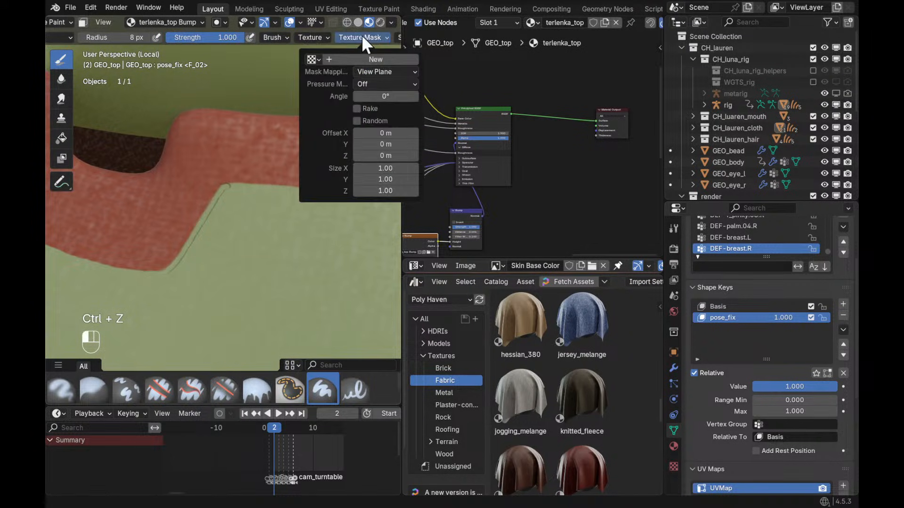
middle_click_drag(379, 39, 297, 44)
left_click(309, 39)
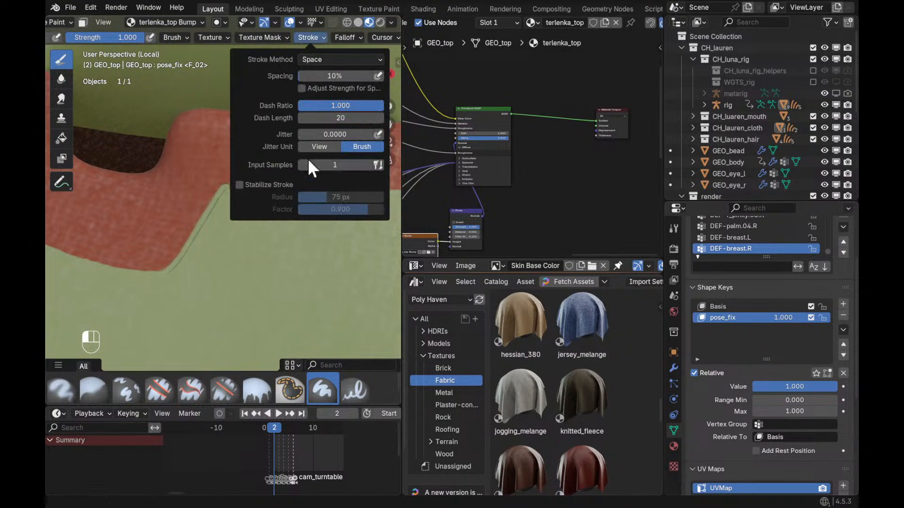
left_click(238, 185)
Extend the bump line along the straight stretch of the trim with the stabilized brush, undoing misplaced strokes
mouse_move(327, 258)
middle_mouse_down()
mouse_move(356, 254)
mouse_move(288, 240)
mouse_move(261, 212)
middle_mouse_up()
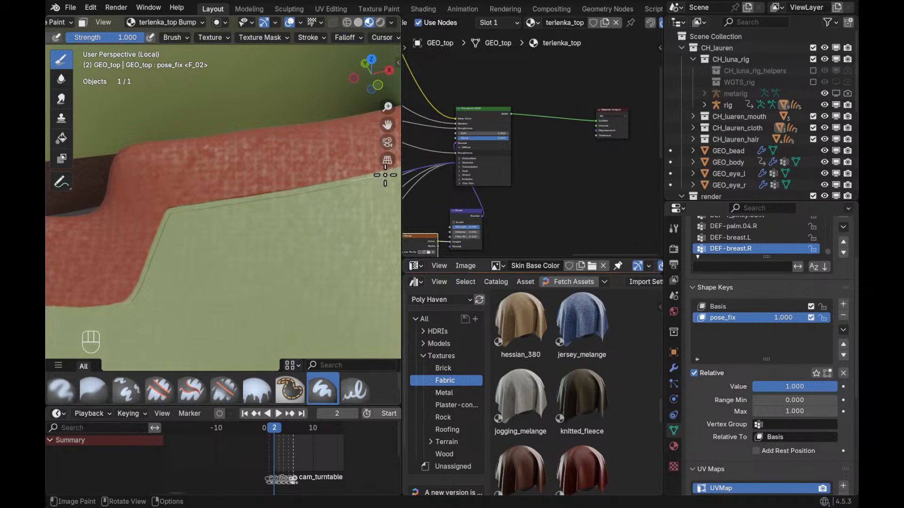
middle_click_drag(363, 193, 219, 210)
key("ctrl+z")
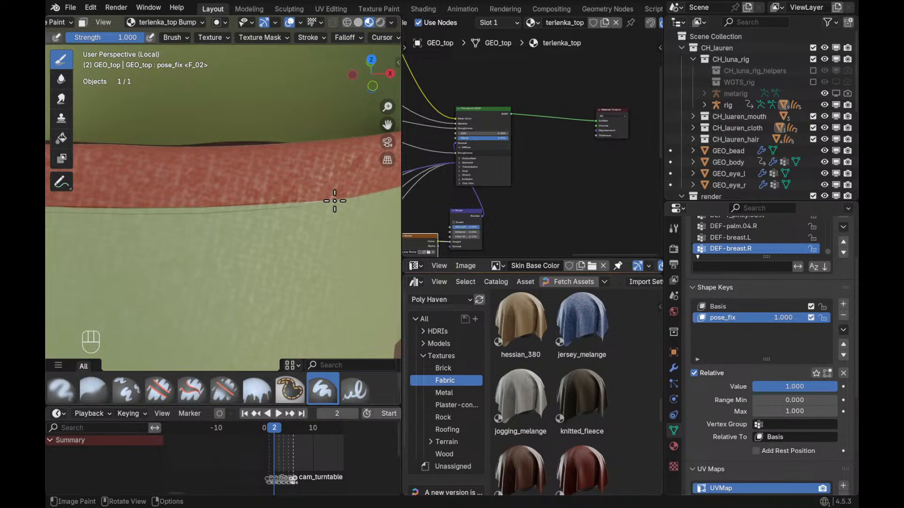
key("ctrl+z")
middle_click_drag(258, 214, 207, 208)
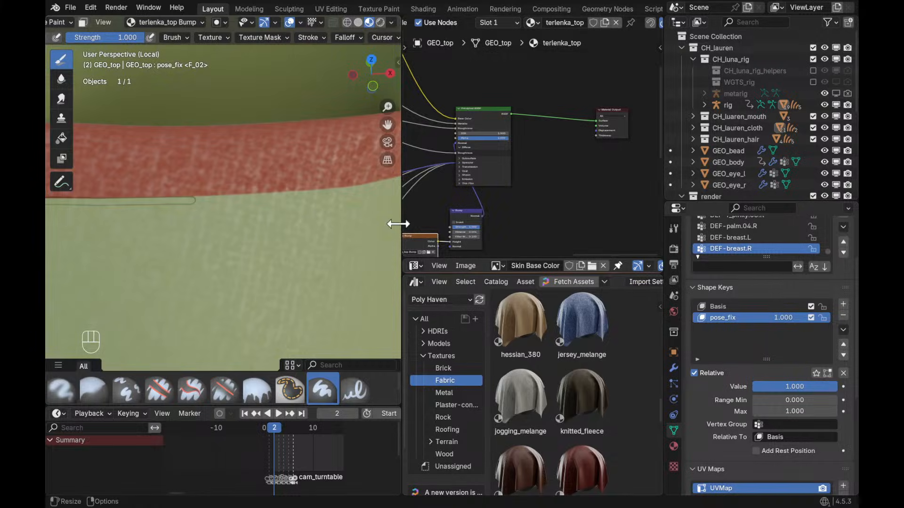
Undo the last stroke in a maximized 3D viewport and set the brush radius to 19 px
key("ctrl+space")
middle_click_drag(556, 246, 488, 254, "ctrl+alt")
middle_click_drag(487, 254, 486, 271, "ctrl+alt")
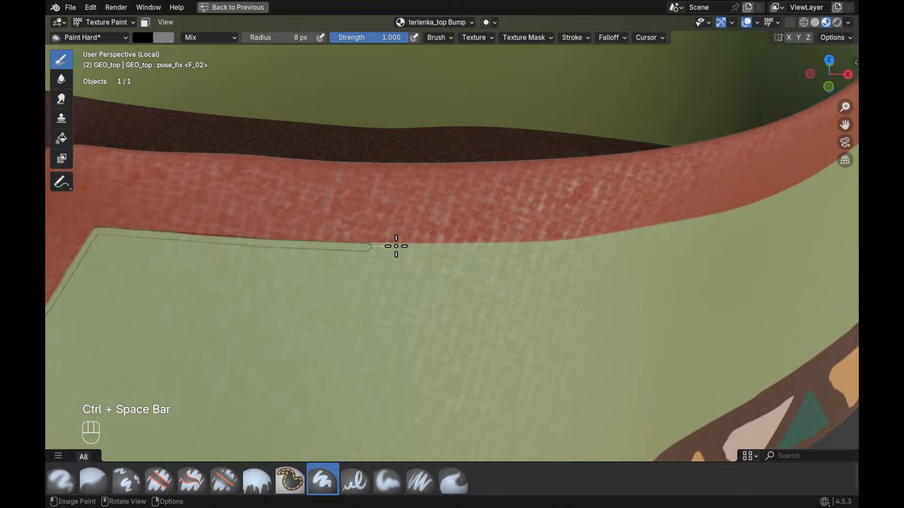
key("ctrl")
key("ctrl+z")
key("f")
left_click(385, 255)
mouse_move(385, 254)
middle_mouse_down("ctrl+alt")
mouse_move(415, 268)
mouse_move(351, 286)
middle_mouse_up("ctrl+alt")
mouse_move(350, 281)
left_mouse_down("alt")
mouse_move(350, 272)
mouse_move(329, 292)
mouse_move(418, 258)
left_mouse_up("alt")
Restore the full editor layout and enlarge the image editor over the asset browser and viewport
key("ctrl+space")
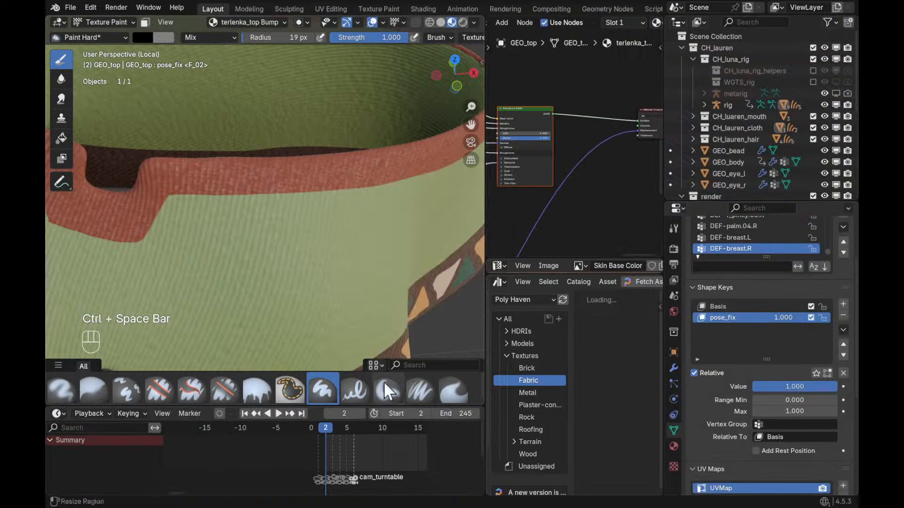
left_click_drag(544, 277, 549, 481)
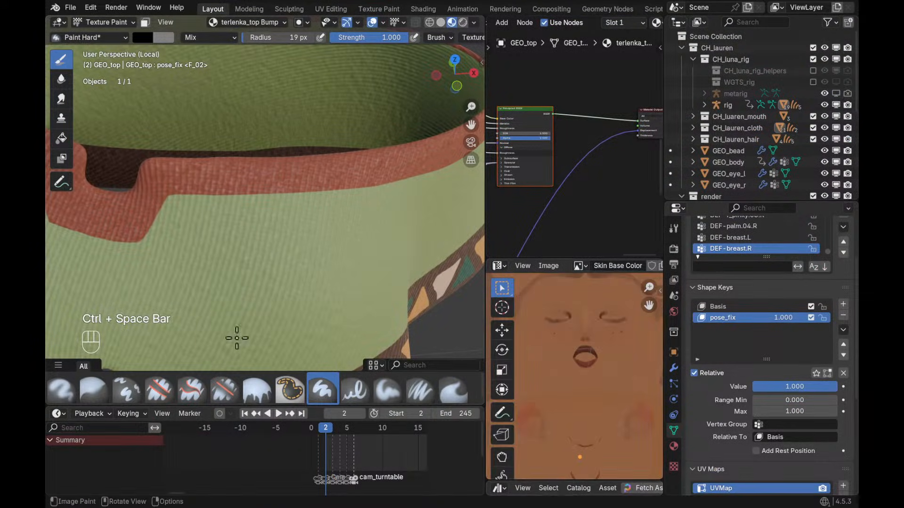
left_click_drag(489, 253, 375, 243)
key("Escape")
key("Escape")
Open the terlenka_top Bump image in the image editor and save it as terlenka_top Bump.png in the textures folder
left_click(470, 265)
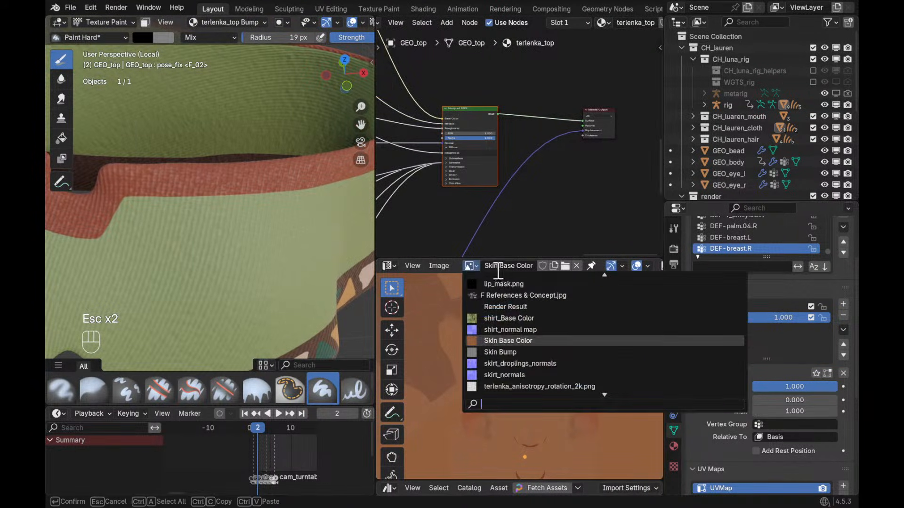
type("bump")
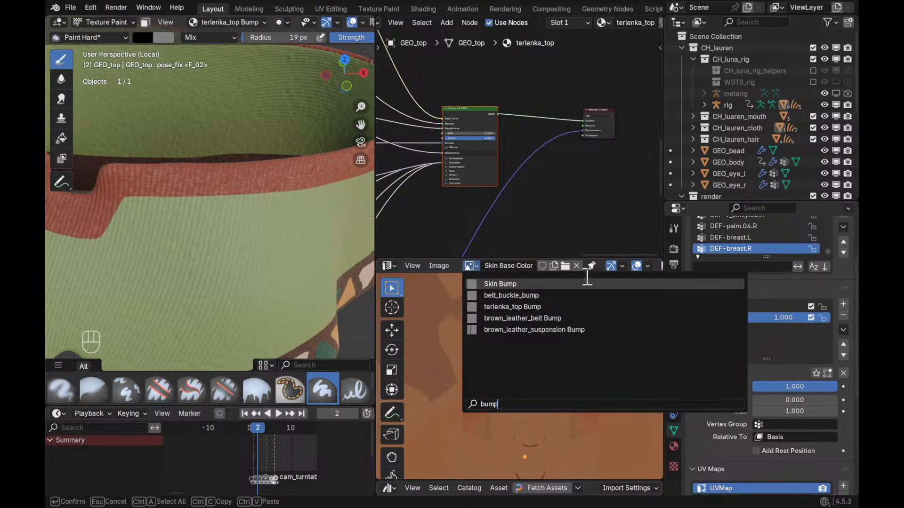
left_click(555, 307)
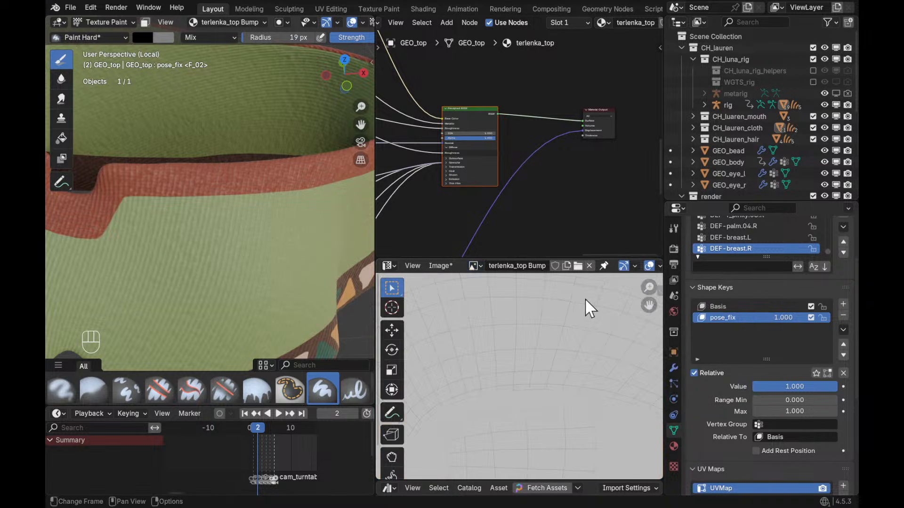
scroll(574, 374, "down", 4)
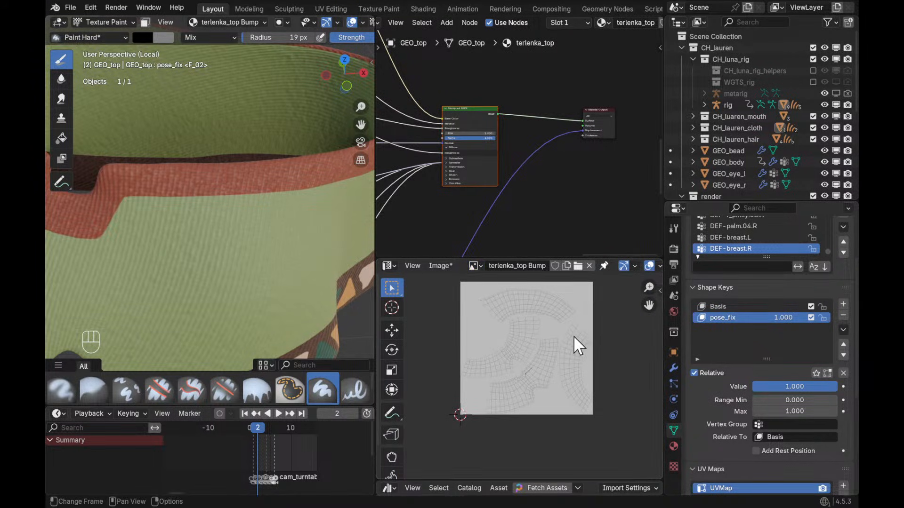
key("shift+alt+s")
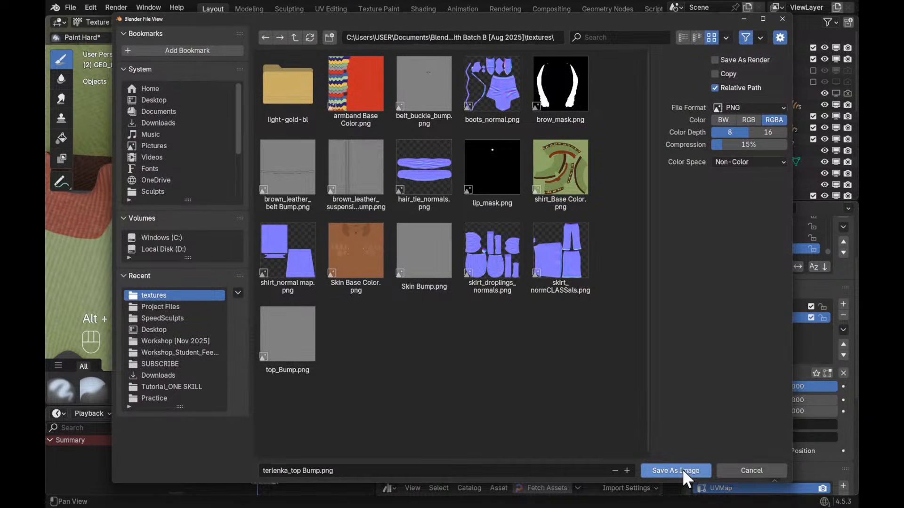
left_click(682, 469)
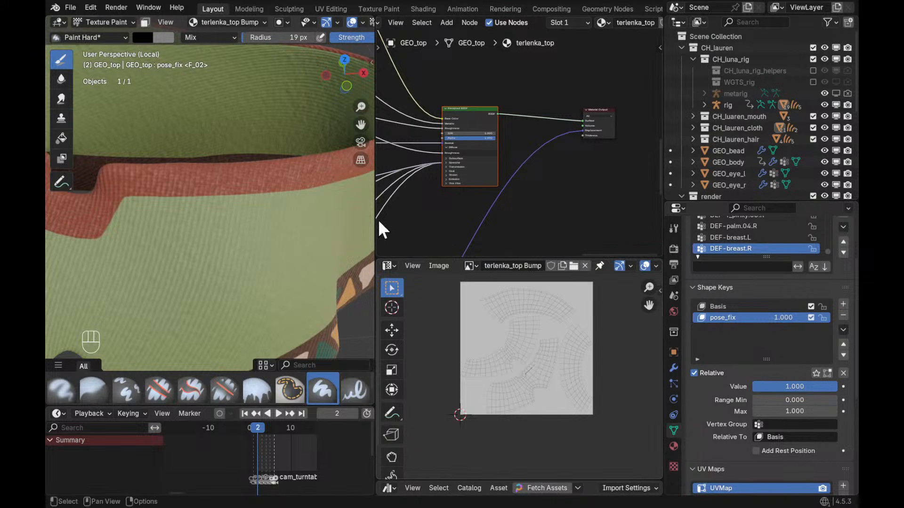
Widen the 3D viewport, set the brush radius to 8 px and undo a trial stroke at the trim's corner
left_click_drag(375, 224, 473, 230)
middle_click_drag(319, 235, 372, 236, "shift")
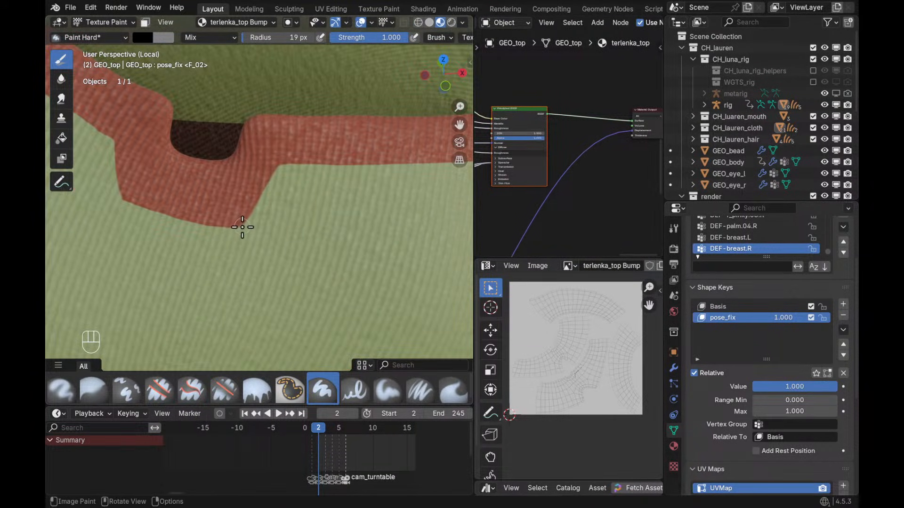
key("f")
left_click(263, 212)
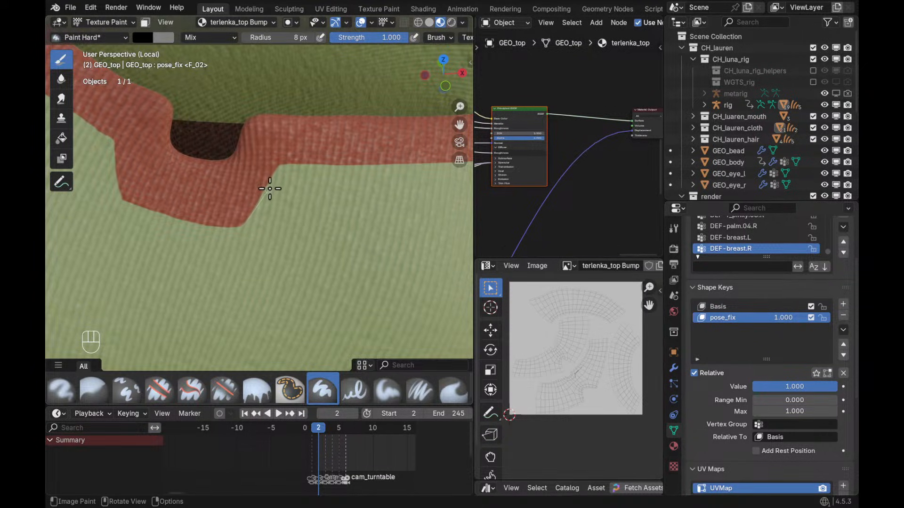
mouse_move(278, 175)
left_mouse_down()
mouse_move(288, 154)
mouse_move(313, 149)
left_mouse_up()
key("ctrl+z")
Move the terlenka_top Bump image texture and its Bump node next to the Principled BSDF
middle_click_drag(527, 188, 626, 216)
key("b")
key("g")
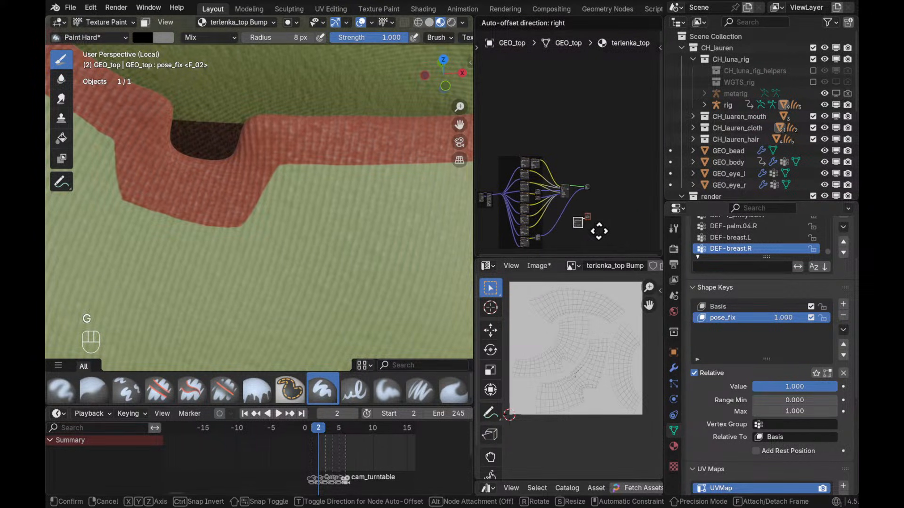
left_click(594, 236)
middle_click_drag(592, 238, 585, 188, "ctrl")
key("g")
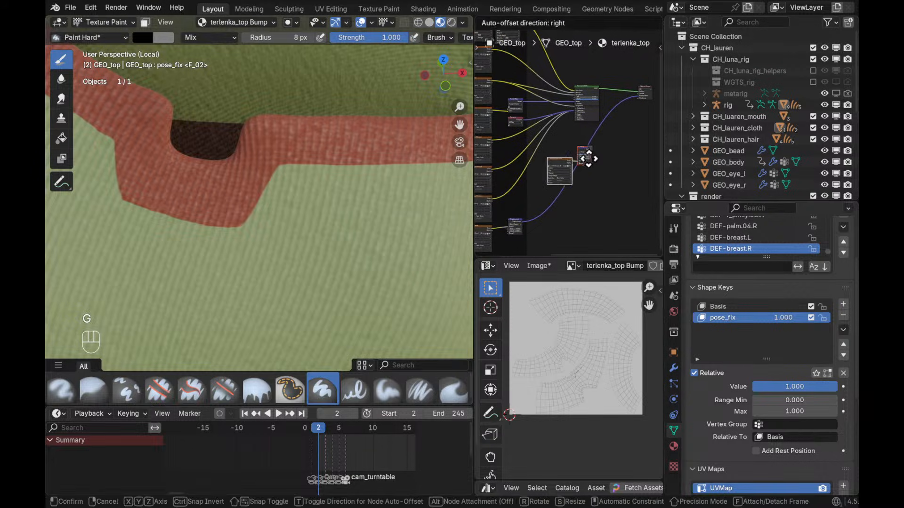
left_click(586, 147)
middle_click_drag(586, 147, 627, 210, "ctrl")
middle_click_drag(627, 210, 617, 197, "ctrl")
Link the Bump node's Normal to the Principled BSDF's Normal input and disconnect the Material Output's Displacement
left_click_drag(586, 196, 563, 131)
middle_click_drag(606, 165, 558, 153, "shift")
left_click_drag(633, 106, 606, 165)
Try to extend the bump line along the trim's lower edge in a maximized viewport, undoing the strokes
mouse_move(400, 245)
middle_mouse_down("ctrl")
mouse_move(395, 208)
mouse_move(380, 194)
middle_mouse_up("ctrl")
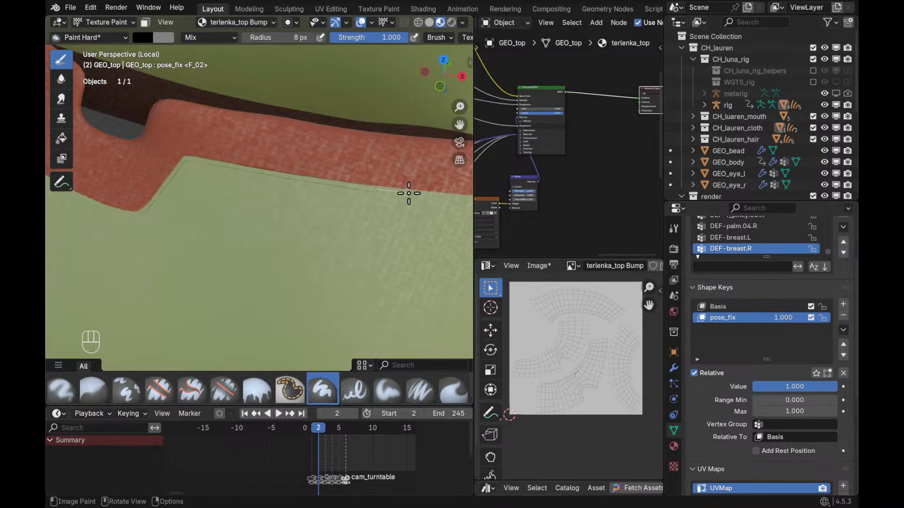
middle_click_drag(436, 208, 370, 222, "ctrl")
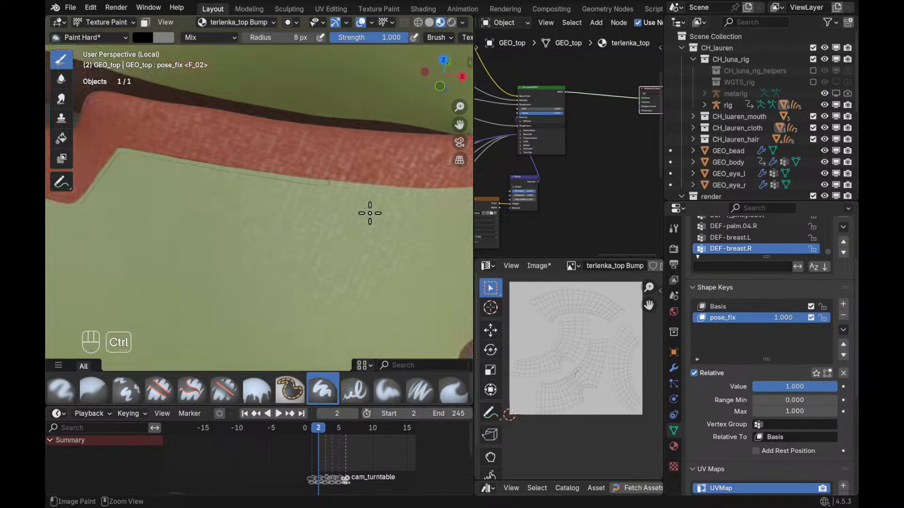
key("ctrl+space")
mouse_move(550, 232)
middle_mouse_down("ctrl")
mouse_move(476, 272)
mouse_move(430, 228)
middle_mouse_up("ctrl")
key("ctrl+z")
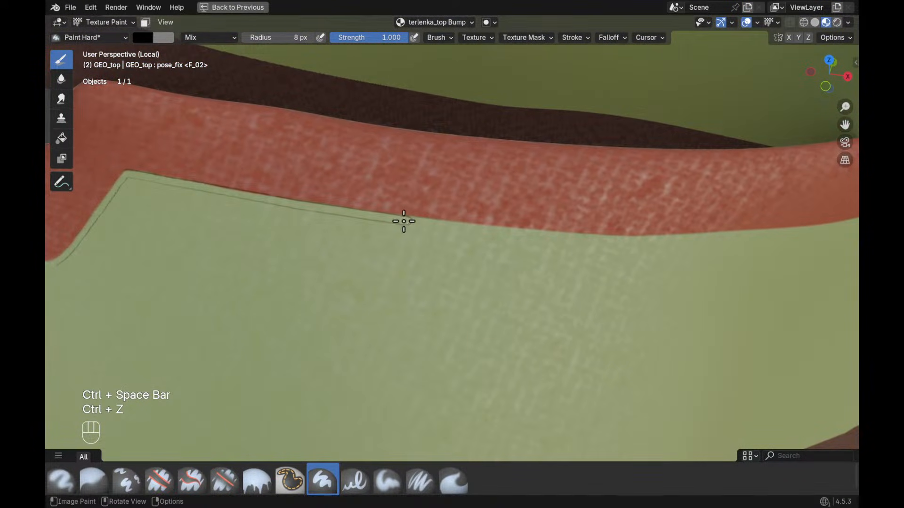
left_click_drag(439, 226, 454, 228)
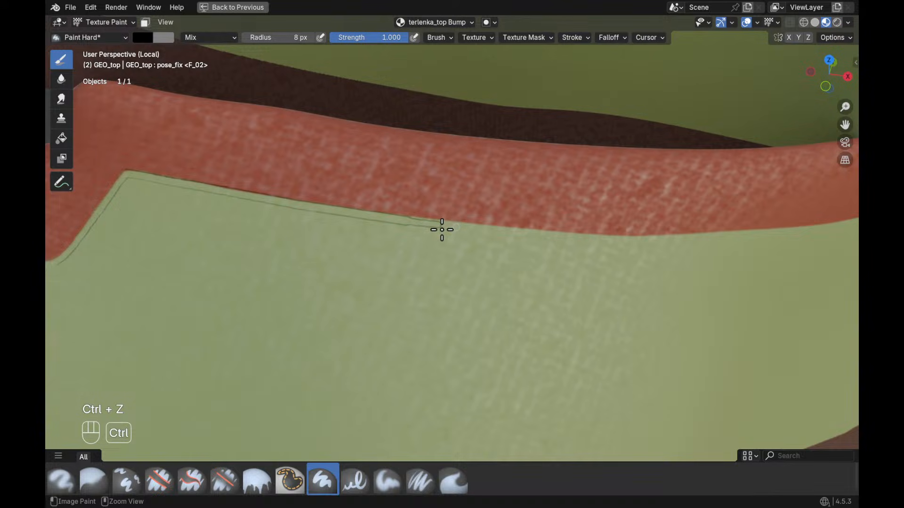
key("ctrl+z")
Set the paint brush radius to 18 px
key("f")
key("Escape")
key("f")
left_click(459, 236)
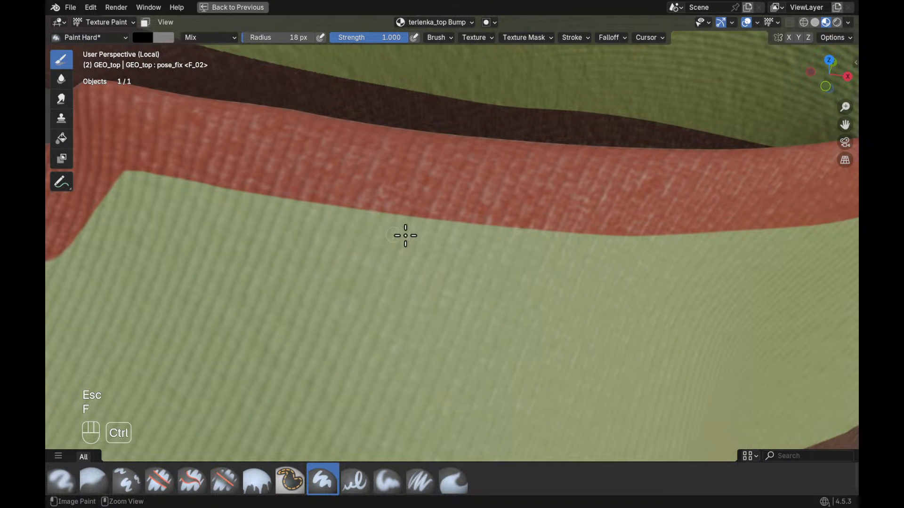
Move the bump image and Bump nodes beneath the Principled BSDF and link the Bump's Normal to its Normal input
key("ctrl+space")
scroll(588, 153, "down", 5)
middle_click_drag(594, 86, 640, 168)
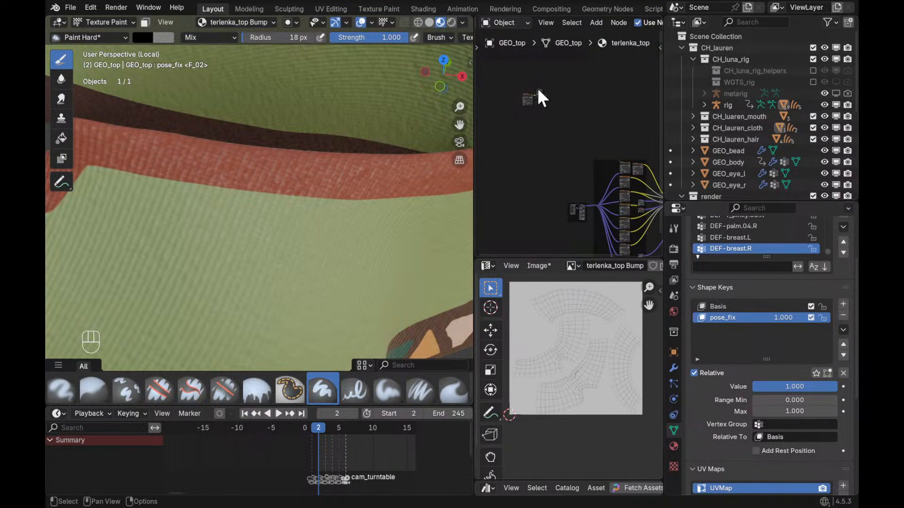
key("g")
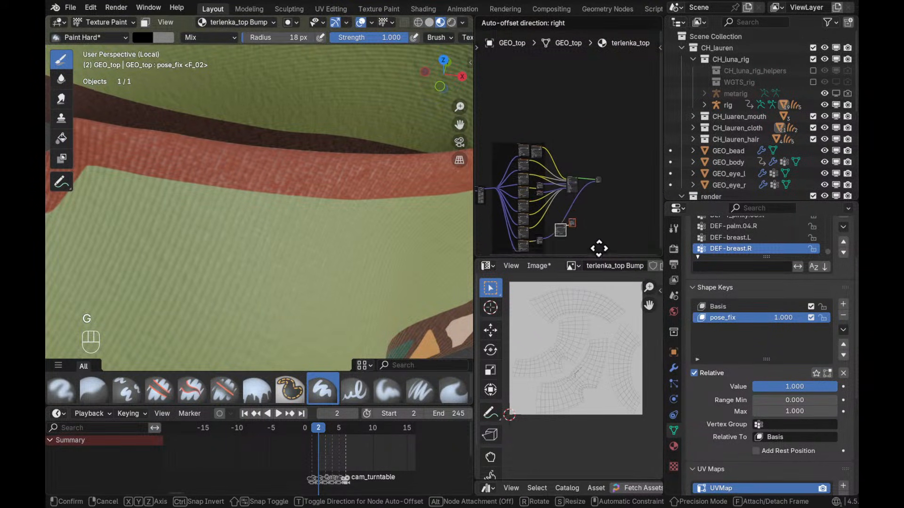
left_click(597, 188)
scroll(596, 186, "up", 7, "ctrl")
middle_click_drag(597, 184, 624, 177, "alt+shift")
scroll(601, 141, "up", 1, "ctrl")
scroll(624, 184, "down", 1, "ctrl")
left_click_drag(626, 190, 584, 109)
middle_click_drag(600, 195, 575, 170, "alt+shift")
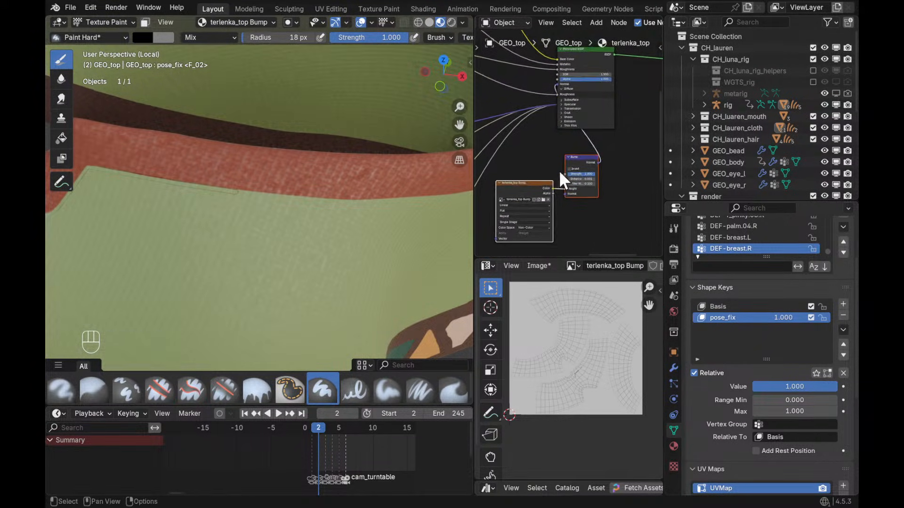
Maximize the 3D viewport, set the brush radius to 9 px and continue the bump line beneath the trim
key("ctrl+space")
middle_click_drag(446, 218, 391, 248, "ctrl+alt")
key("f")
left_click(382, 241)
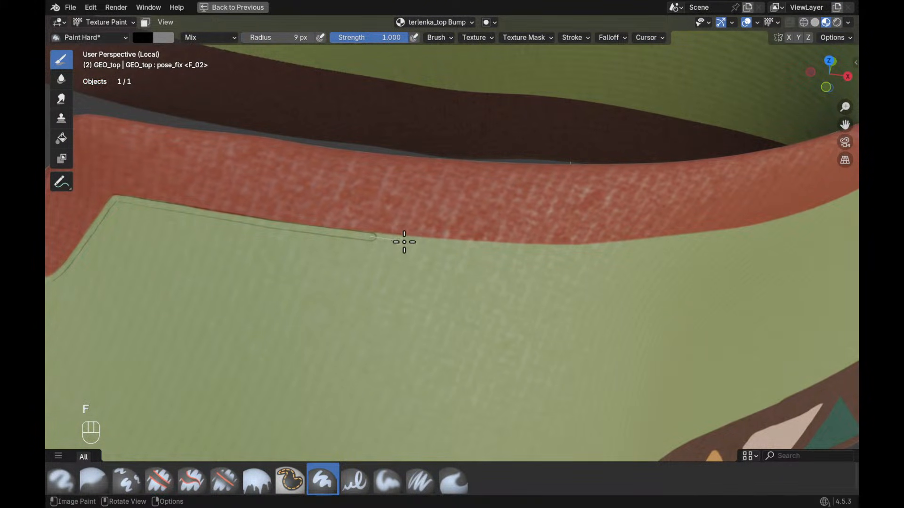
mouse_move(441, 243)
left_mouse_down()
mouse_move(505, 246)
mouse_move(377, 236)
mouse_move(501, 246)
left_mouse_up()
Continue the bump line along the front trim, adjusting the brush radius through 17 px to 9 px
key("f")
left_click(521, 251)
mouse_move(522, 252)
middle_mouse_down("ctrl+alt")
mouse_move(439, 268)
mouse_move(451, 273)
middle_mouse_up("ctrl+alt")
key("f")
left_click(460, 260)
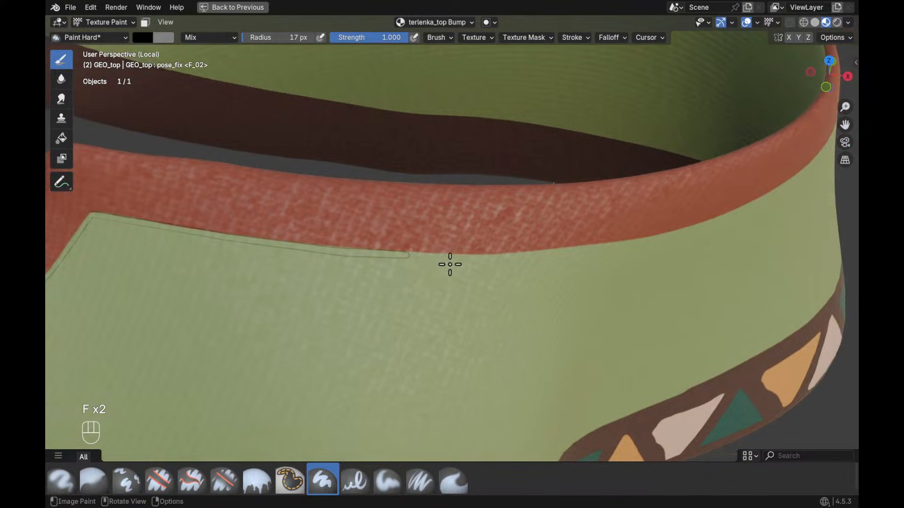
key("f")
left_click(409, 258)
middle_click_drag(407, 257, 449, 248, "ctrl+alt")
key("f")
left_click(431, 244)
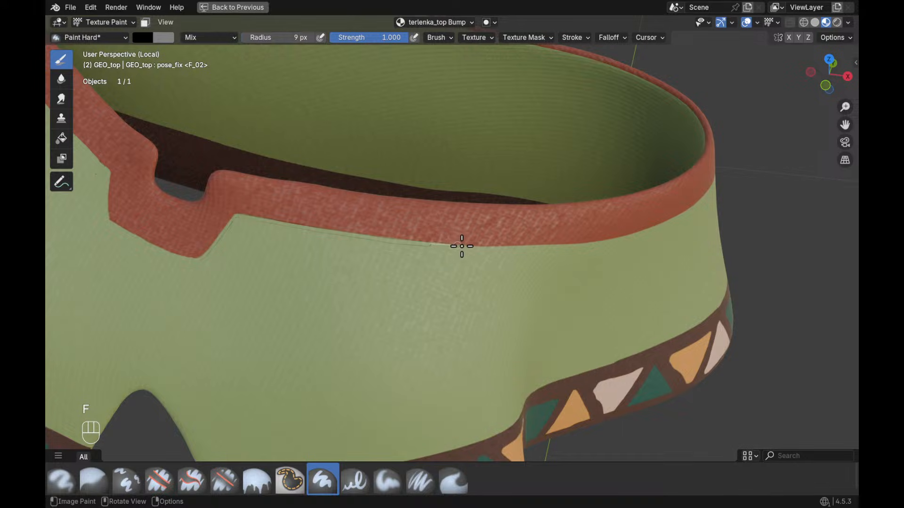
Undo the last strokes, set the brush radius to 8 px and repaint the bump line under the front trim
key("ctrl+z")
middle_click_drag(460, 254, 471, 254, "ctrl+alt")
mouse_move(471, 254)
middle_mouse_down("alt")
mouse_move(401, 252)
mouse_move(370, 241)
middle_mouse_up("alt")
key("f")
left_click(443, 253)
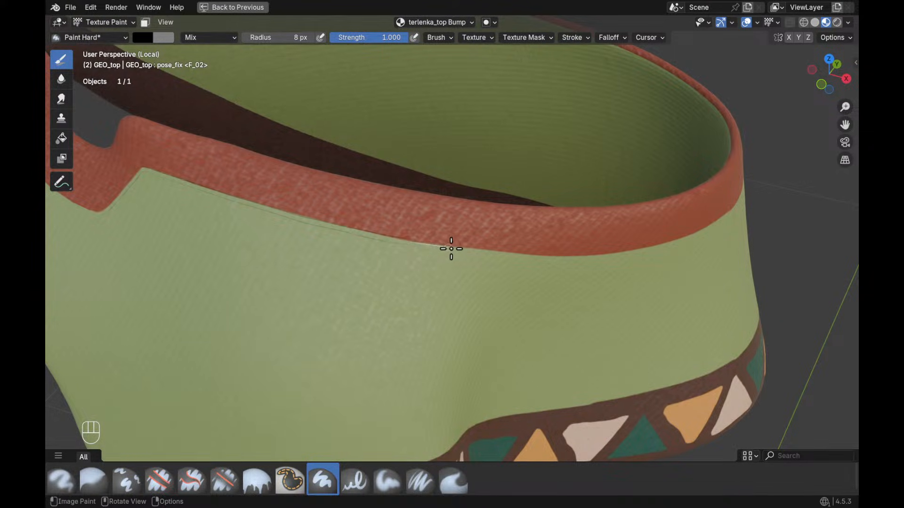
key("ctrl+z")
left_click_drag(350, 230, 431, 247)
Continue the bump line under the trim from the front around the side, undoing and repainting the misplaced stroke
left_click_drag(590, 260, 647, 253)
left_click_drag(700, 284, 675, 301, "alt")
left_click_drag(666, 240, 454, 259, "ctrl+alt")
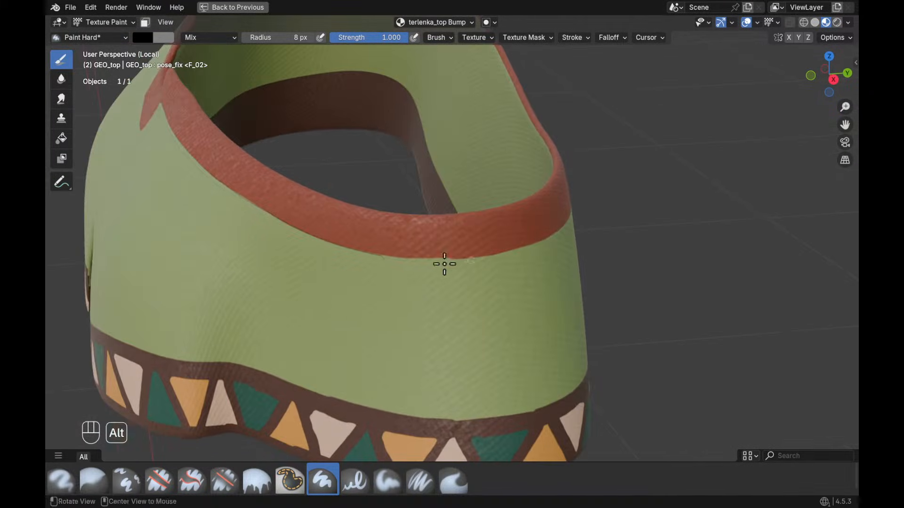
key("ctrl+z")
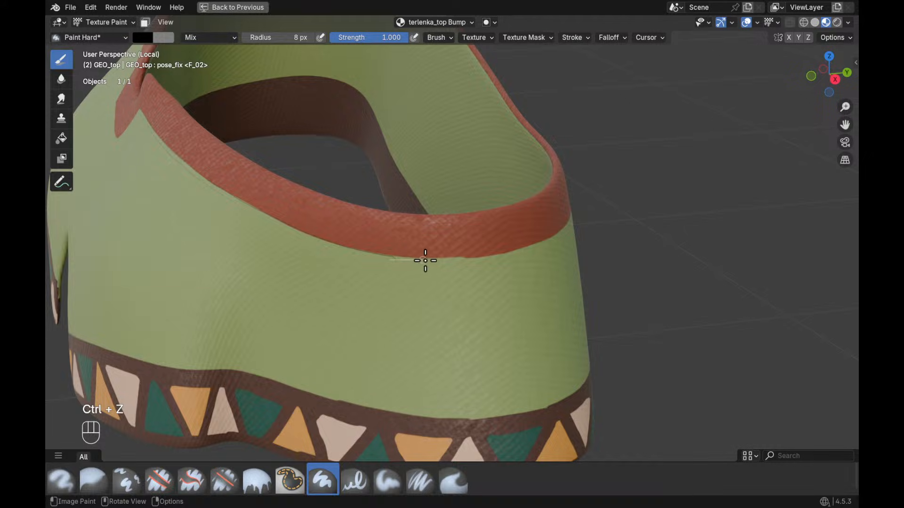
mouse_move(456, 261)
left_mouse_down()
mouse_move(567, 246)
mouse_move(438, 263)
mouse_move(543, 236)
mouse_move(546, 246)
mouse_move(470, 267)
mouse_move(384, 262)
left_mouse_up()
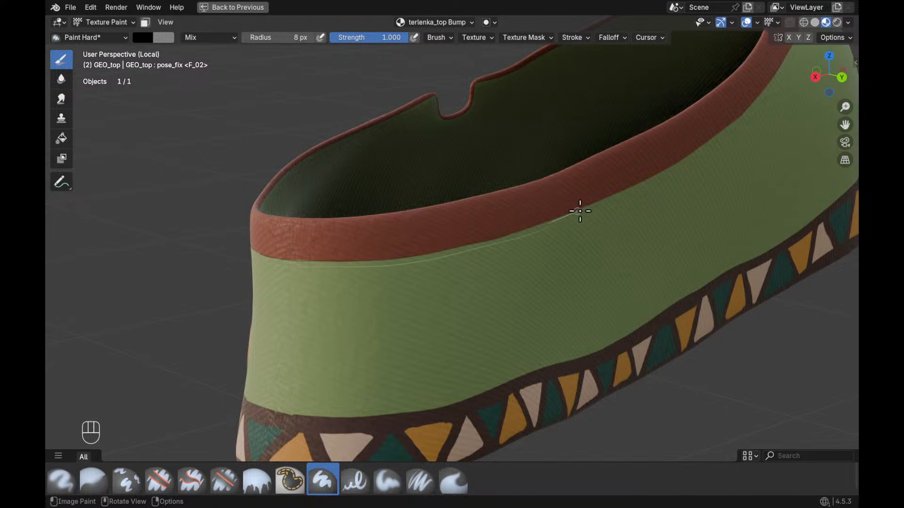
Continue the bump line beneath the back trim, undoing the last strokes and repainting them along the edge
left_click_drag(648, 202, 406, 279, "alt")
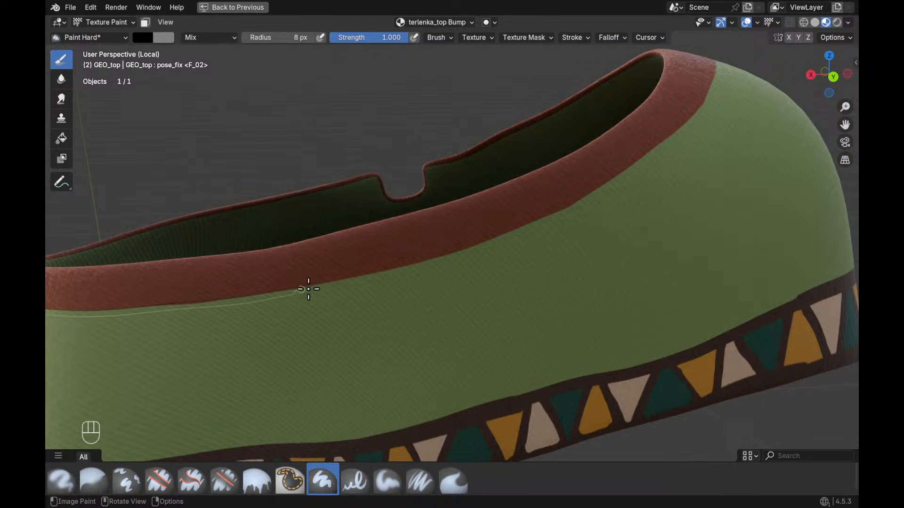
key("ctrl+z")
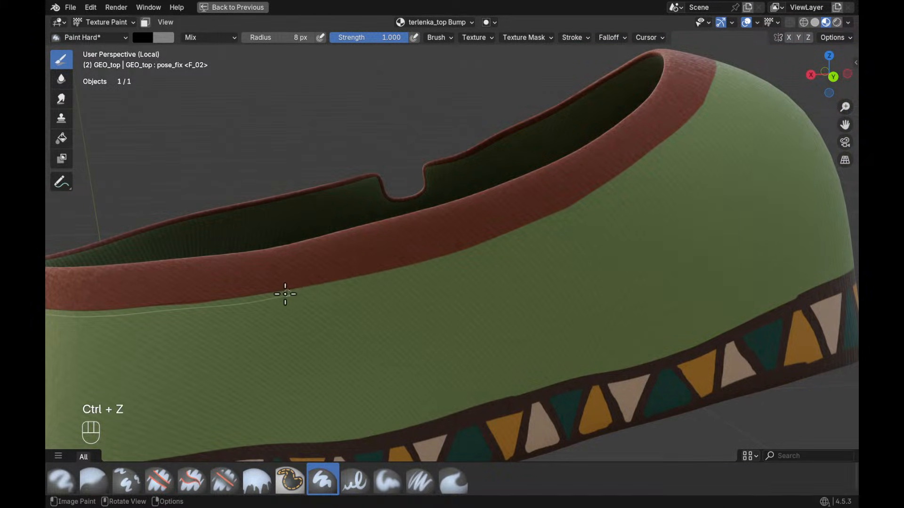
key("ctrl+z")
left_click_drag(322, 288, 349, 281)
mouse_move(407, 269)
left_mouse_down()
mouse_move(552, 215)
mouse_move(526, 250)
mouse_move(397, 300)
left_mouse_up()
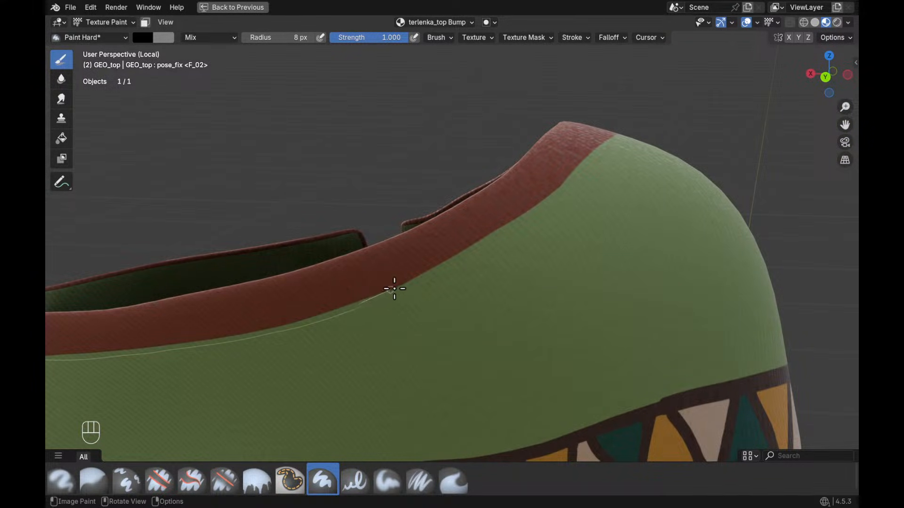
Undo the uneven strokes and repaint the bump line around the curved far end of the back trim
key("ctrl+z")
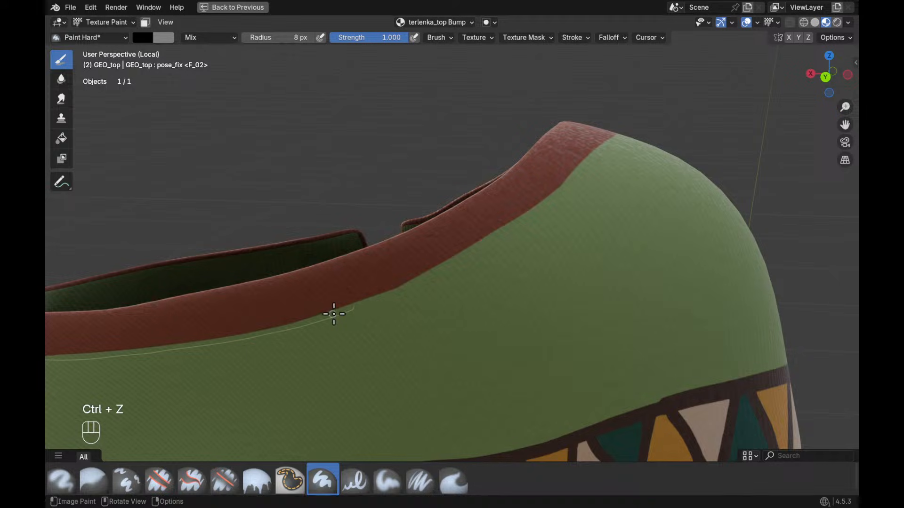
left_click_drag(368, 302, 451, 268)
key("ctrl+z")
key("ctrl+z")
mouse_move(383, 296)
left_mouse_down()
mouse_move(507, 228)
mouse_move(578, 177)
mouse_move(590, 158)
mouse_move(462, 310)
mouse_move(549, 339)
mouse_move(572, 299)
mouse_move(504, 333)
left_mouse_up()
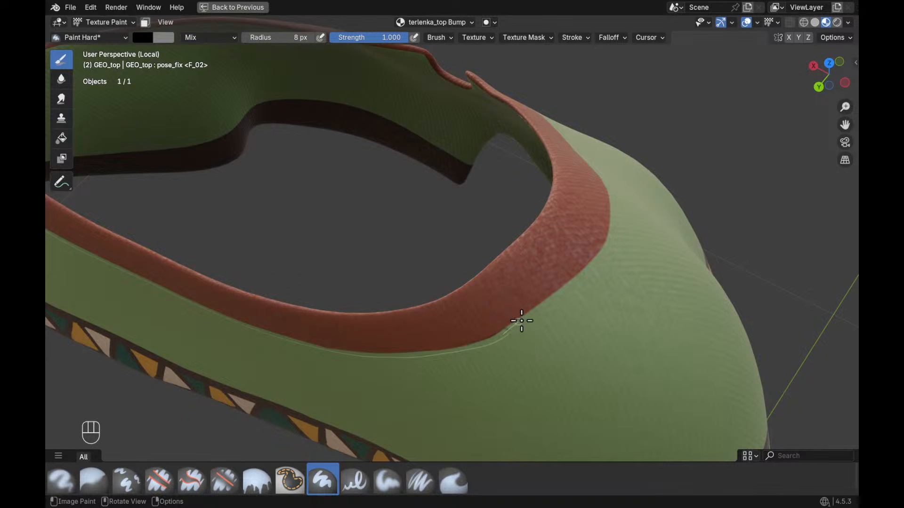
key("ctrl+z")
mouse_move(501, 335)
left_mouse_down()
mouse_move(605, 253)
mouse_move(625, 219)
left_mouse_up()
Carry the bump line down the other front edge of the trim and around the centre notch
left_click_drag(629, 284, 284, 156, "alt")
key("ctrl+z")
left_click_drag(288, 165, 339, 211)
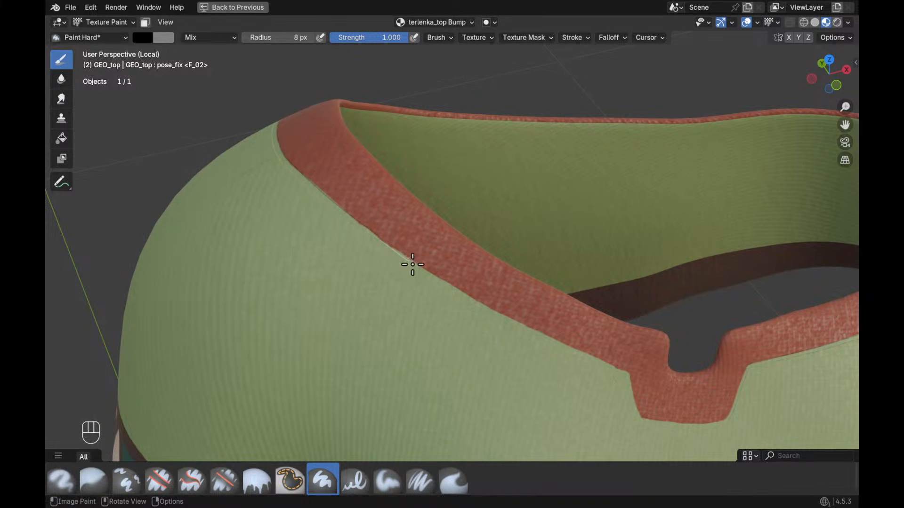
mouse_move(441, 282)
left_mouse_down()
mouse_move(521, 325)
mouse_move(485, 257)
left_mouse_up()
mouse_move(485, 257)
left_mouse_down("alt")
mouse_move(462, 254)
mouse_move(339, 164)
left_mouse_up("alt")
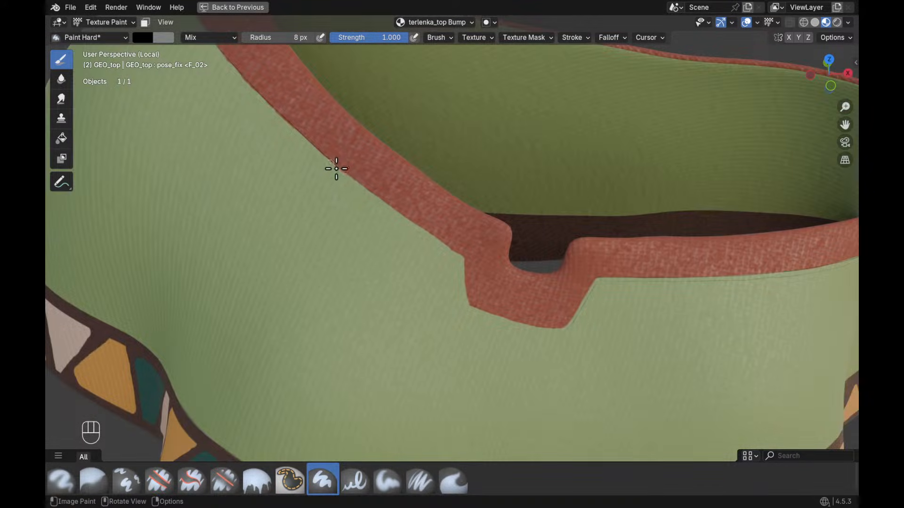
left_click_drag(394, 215, 489, 275)
mouse_move(533, 339)
left_mouse_down("alt")
mouse_move(463, 309)
mouse_move(546, 335)
mouse_move(620, 301)
left_mouse_up("alt")
middle_click_drag(543, 299, 537, 237, "ctrl")
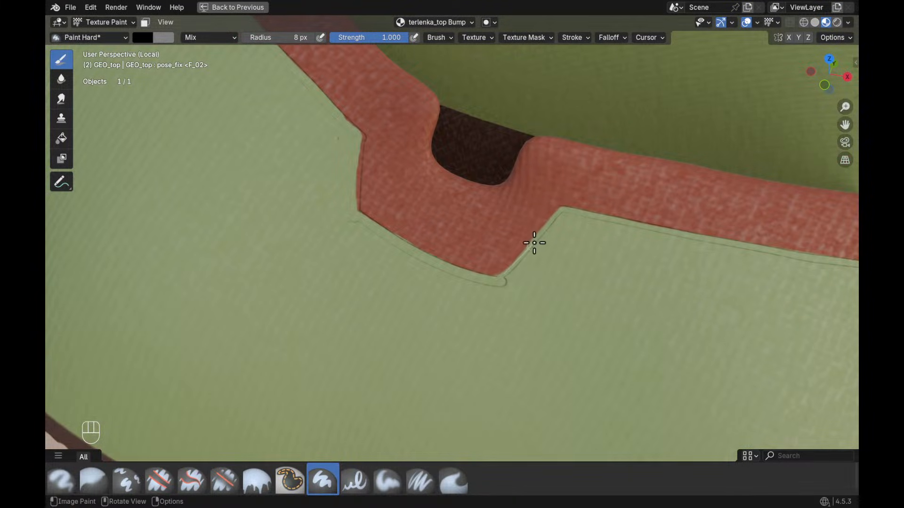
Set the brush radius to 74 px, switch to the Blur brush and soften the bump line around the notch and front trim
key("f")
left_click(544, 261)
middle_click_drag(533, 272, 530, 258, "ctrl+alt")
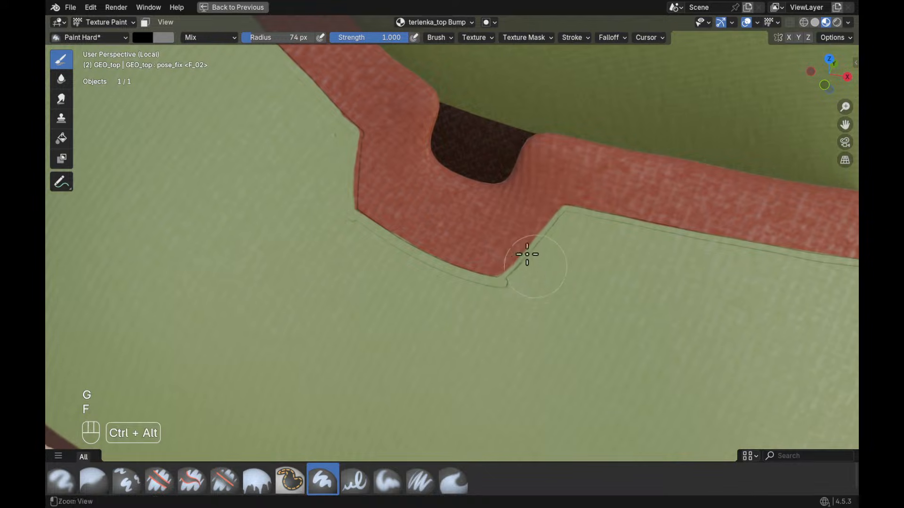
left_click(63, 85)
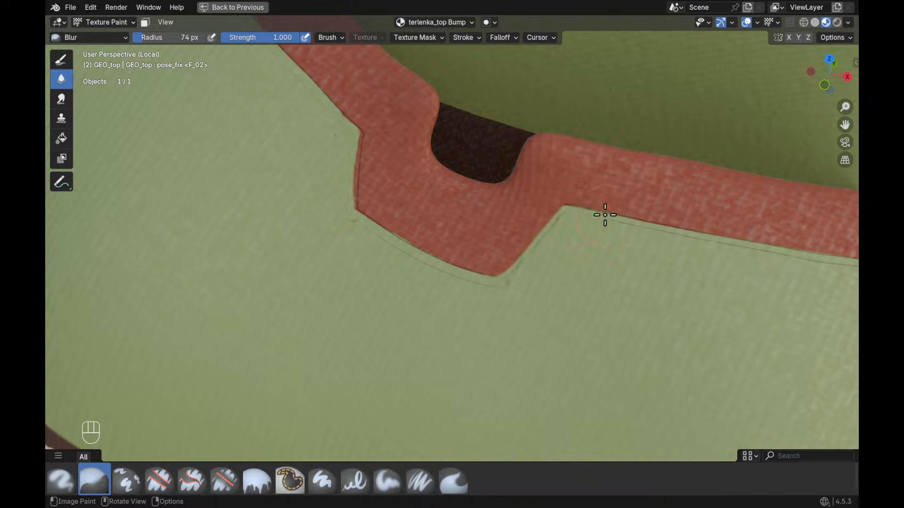
key("ctrl+z")
mouse_move(616, 252)
middle_mouse_down()
mouse_move(541, 250)
mouse_move(484, 269)
mouse_move(464, 256)
middle_mouse_up()
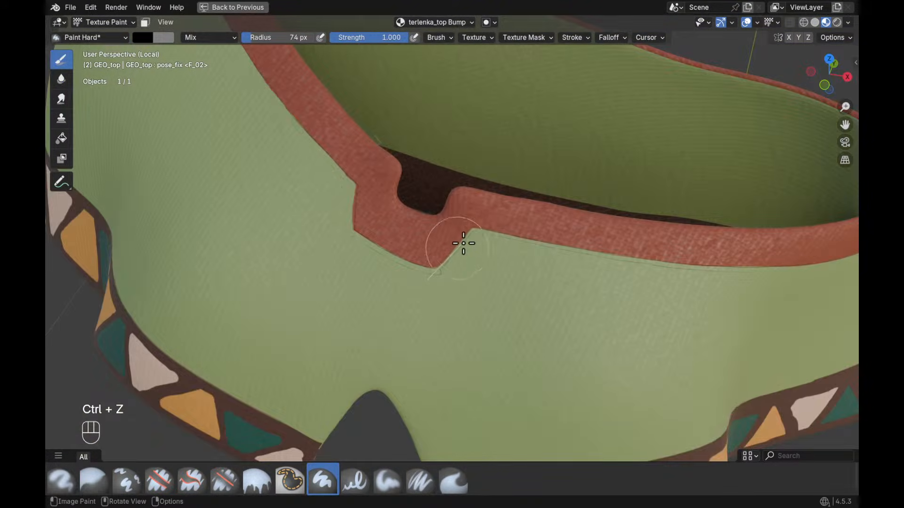
left_click(443, 37)
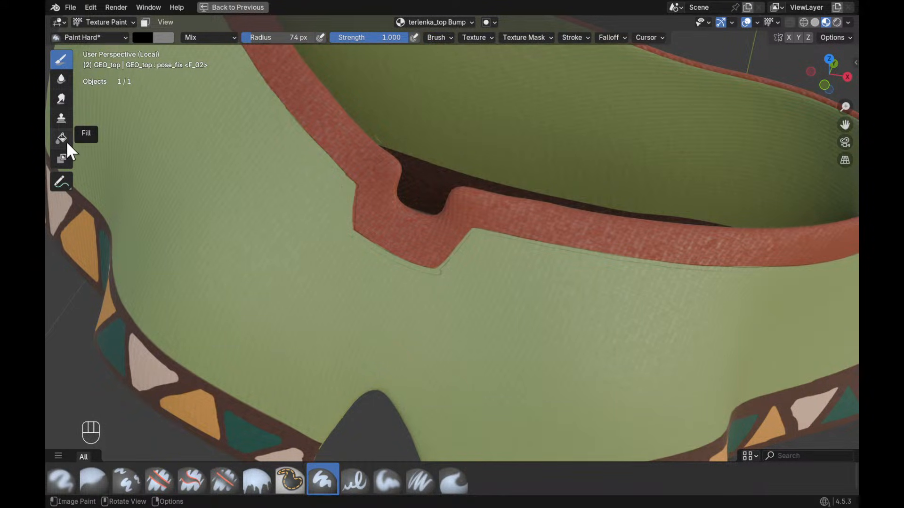
left_click(61, 80)
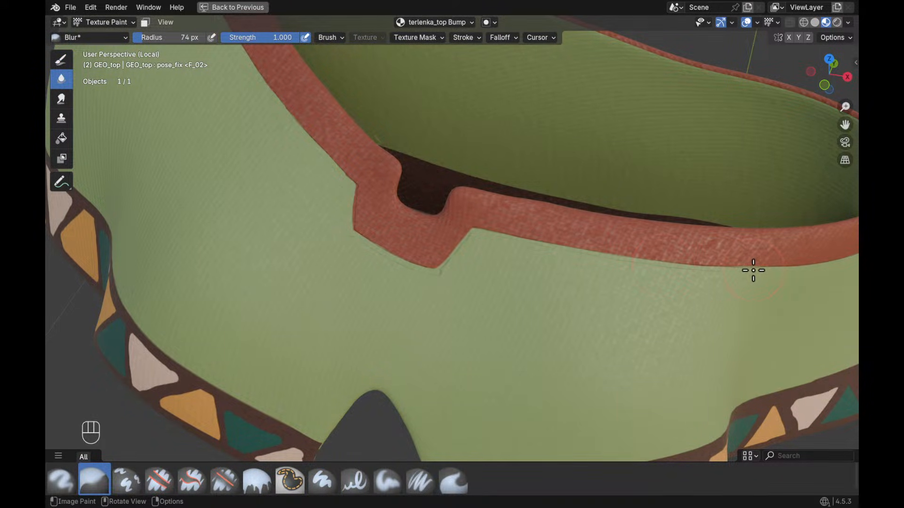
Blur the painted bump line around the side and along the back trim
middle_click_drag(757, 277, 450, 279)
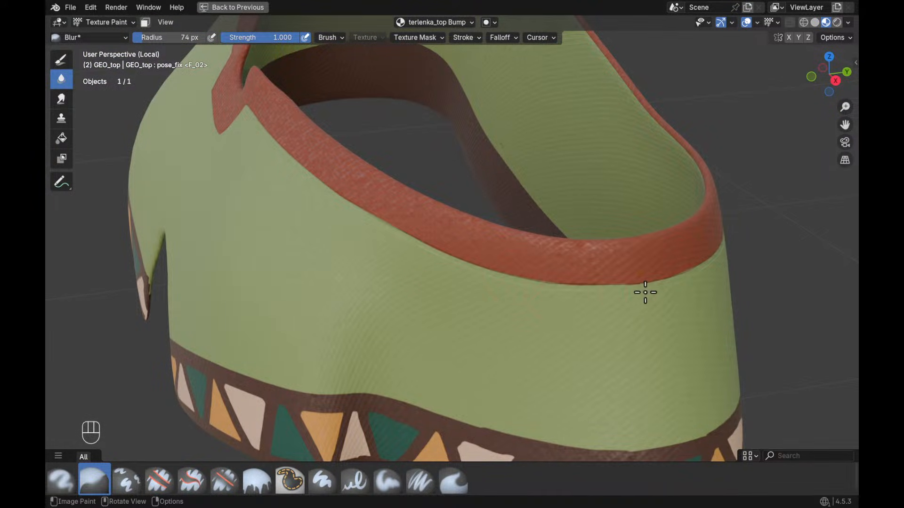
middle_click_drag(708, 257, 439, 297)
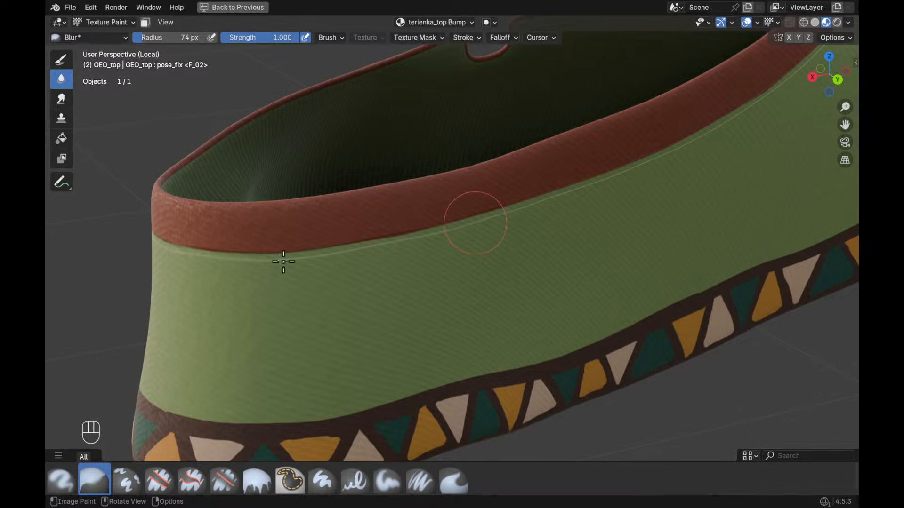
left_click_drag(665, 166, 444, 278, "alt")
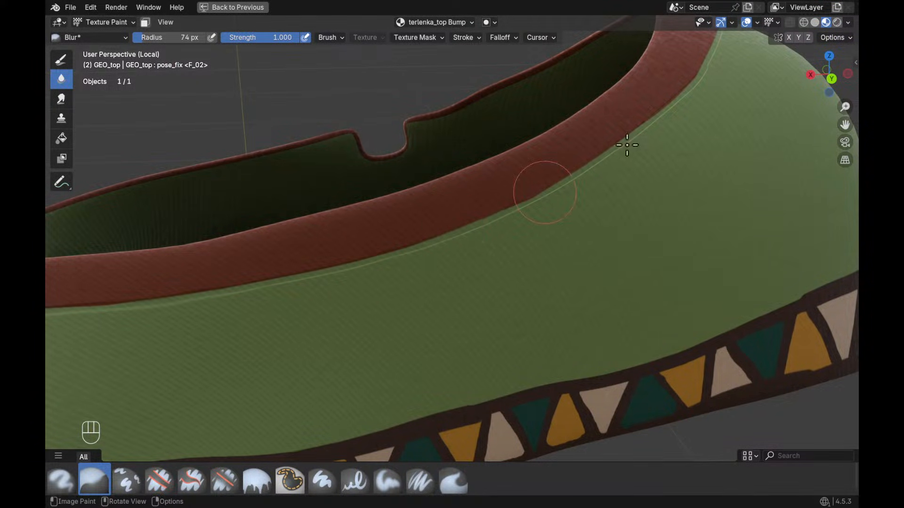
left_click_drag(706, 105, 561, 262, "alt+shift")
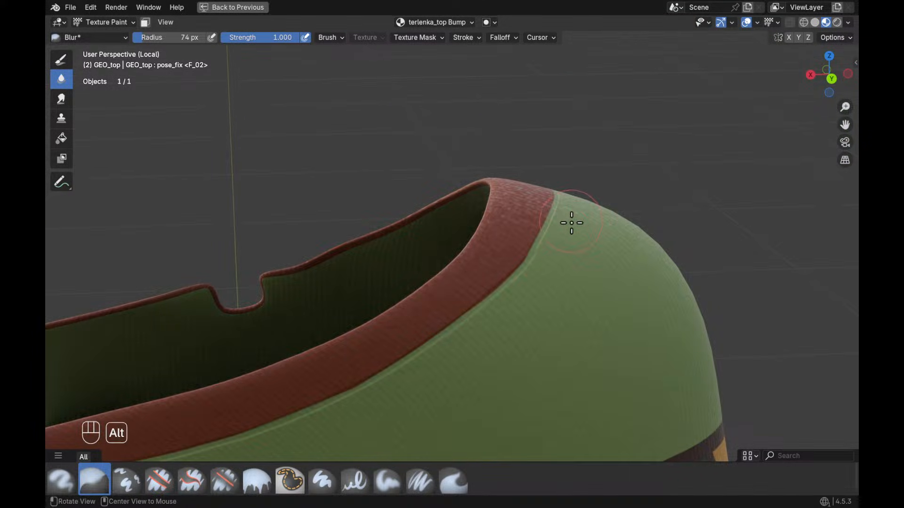
Blur the remaining bump line from the back's far end down the other front edge to the notch
left_click_drag(571, 218, 502, 316, "alt")
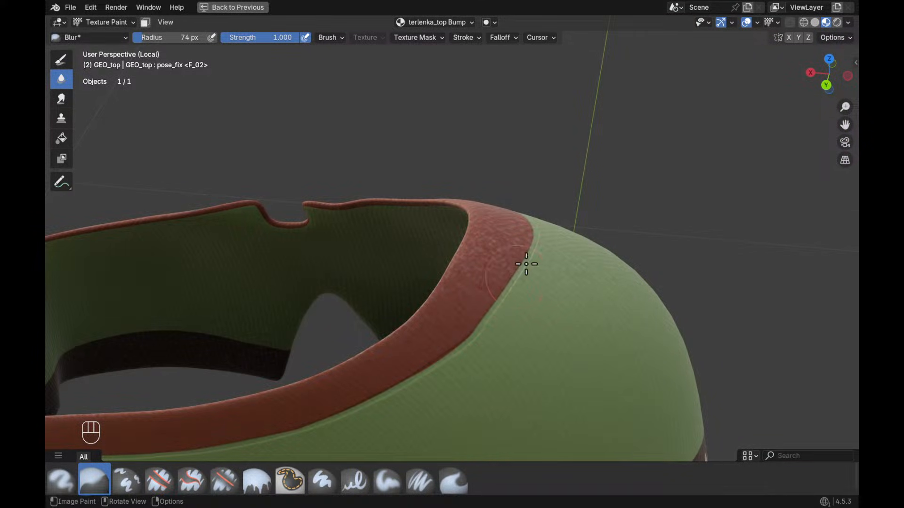
left_click_drag(456, 334, 386, 191, "alt")
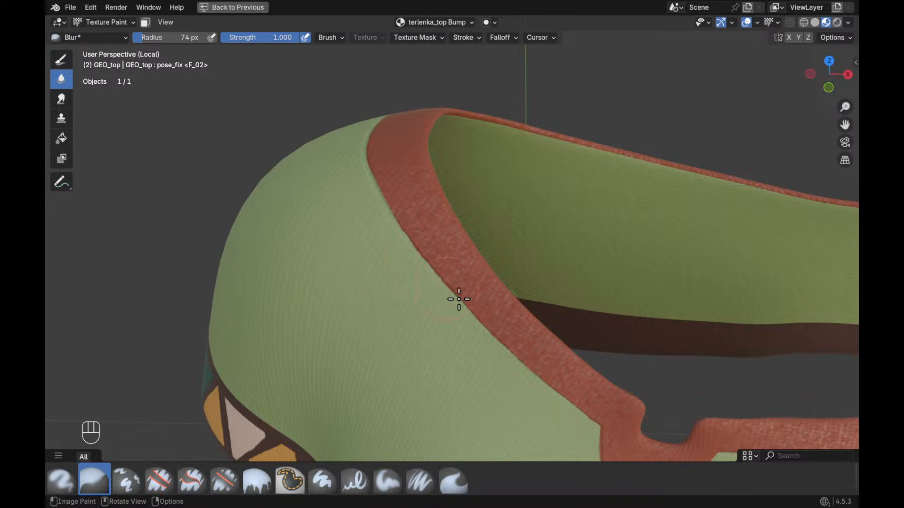
left_click_drag(601, 405, 554, 286, "alt+shift")
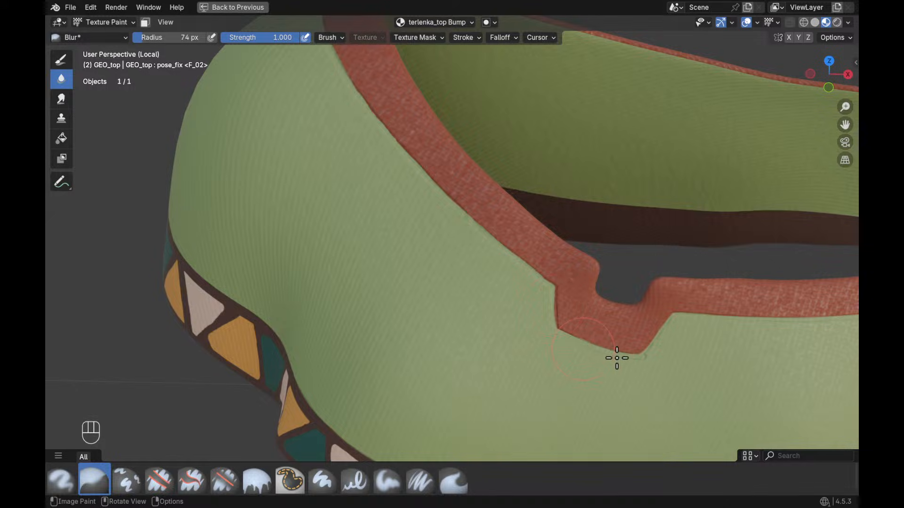
left_click_drag(658, 348, 602, 378, "ctrl+alt")
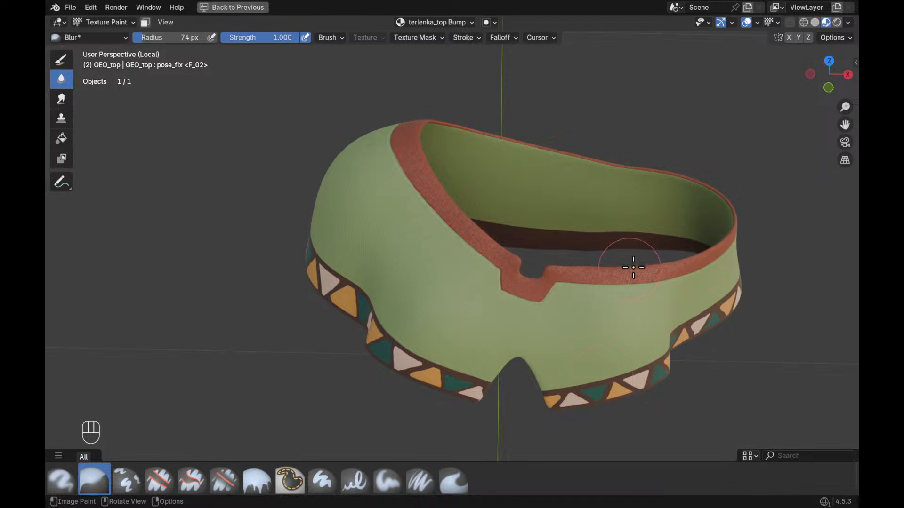
left_click_drag(678, 320, 626, 279, "alt")
Maximize the node editor and move the bump image and Bump nodes up between the texture nodes and the Principled BSDF
key("ctrl+space")
left_click_drag(570, 152, 591, 170, "ctrl+alt")
mouse_move(584, 170)
left_mouse_down("alt+shift")
mouse_move(593, 151)
mouse_move(586, 168)
left_mouse_up("alt+shift")
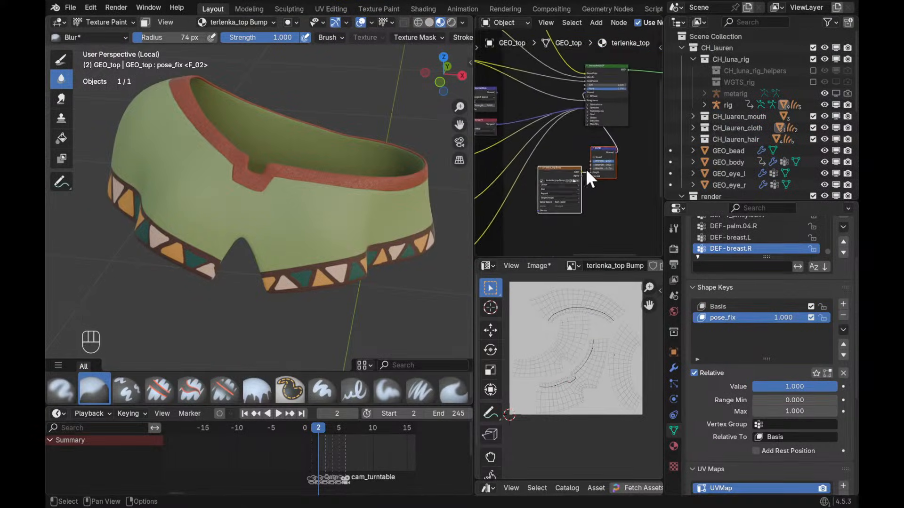
key("ctrl+space")
scroll(541, 221, "up", 4)
key("g")
left_click(476, 258)
left_click_drag(491, 277, 574, 336, "alt+shift")
key("g")
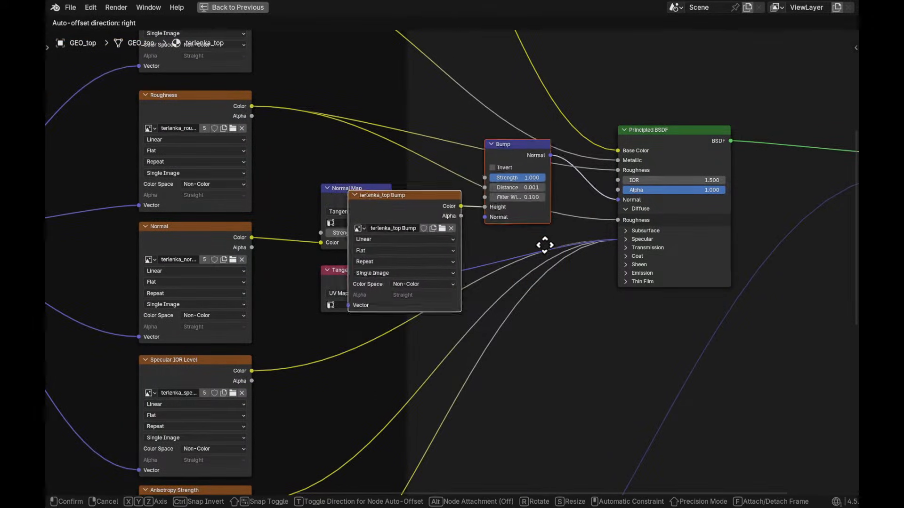
left_click(585, 242)
left_click_drag(585, 242, 584, 324, "alt")
left_click(584, 324)
Link the Normal Map's Normal to the Bump's Normal input and place the bump image node above the Normal Map
left_click_drag(478, 262, 365, 94)
left_click_drag(396, 241, 548, 265)
left_click_drag(548, 266, 571, 282, "ctrl+alt")
left_click_drag(571, 282, 604, 245, "ctrl+alt")
left_click_drag(604, 245, 641, 197, "ctrl+alt")
left_click_drag(637, 200, 611, 199)
left_click_drag(510, 224, 459, 212, "alt")
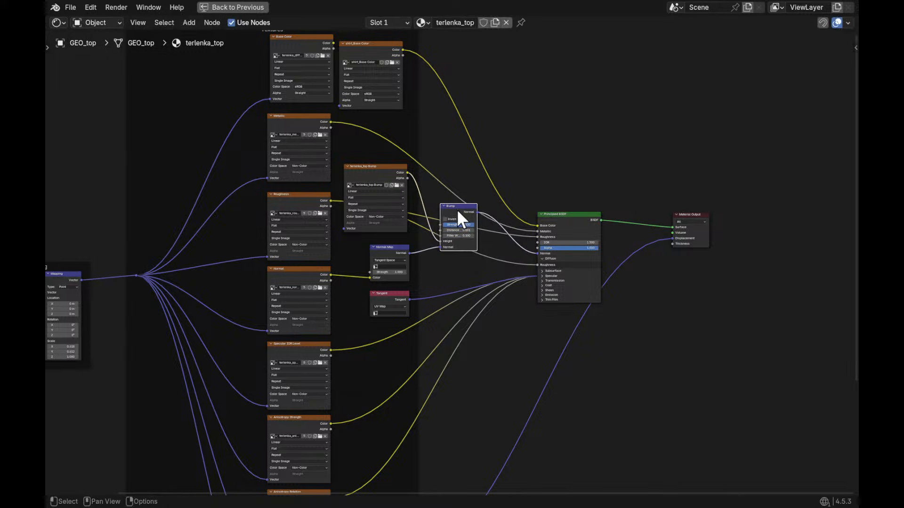
left_click_drag(376, 171, 376, 180)
left_click_drag(444, 184, 504, 261, "ctrl+alt")
left_click_drag(504, 260, 434, 219, "ctrl+alt")
left_click_drag(607, 255, 400, 275, "ctrl+alt")
left_click(400, 274, "shift")
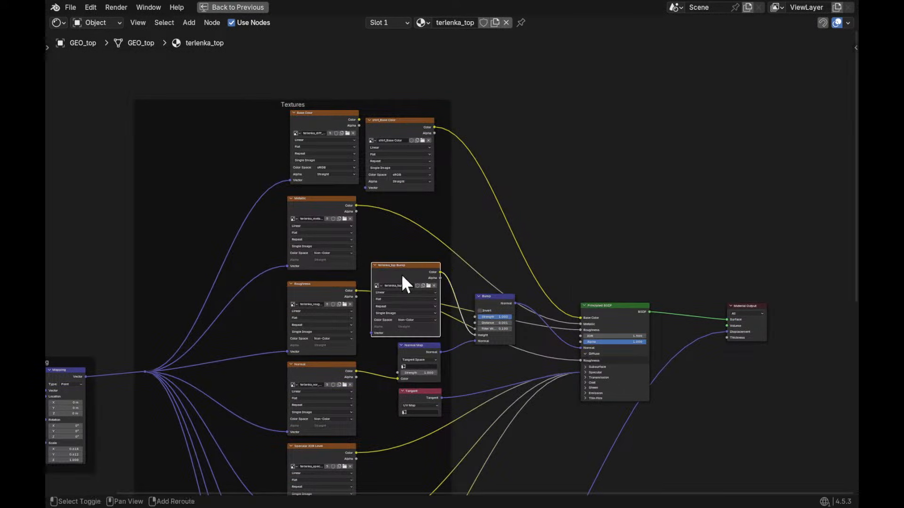
key("shift+d")
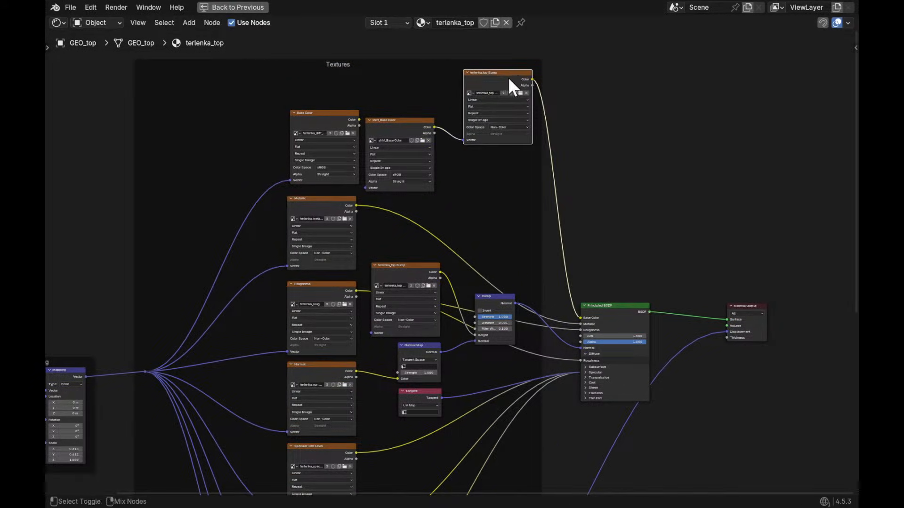
left_click_drag(586, 151, 550, 166, "alt")
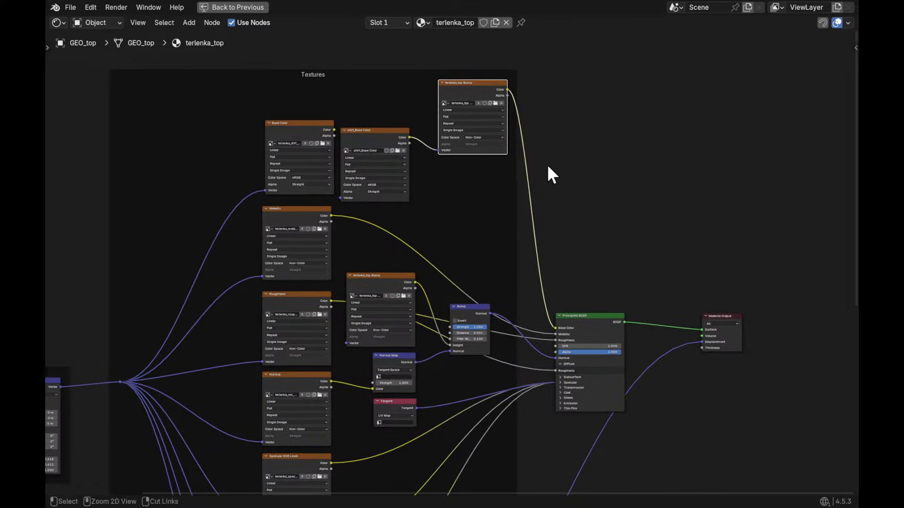
mouse_move(481, 220)
left_mouse_down("alt")
mouse_move(478, 256)
mouse_move(471, 230)
left_mouse_up("alt")
key("ctrl+z")
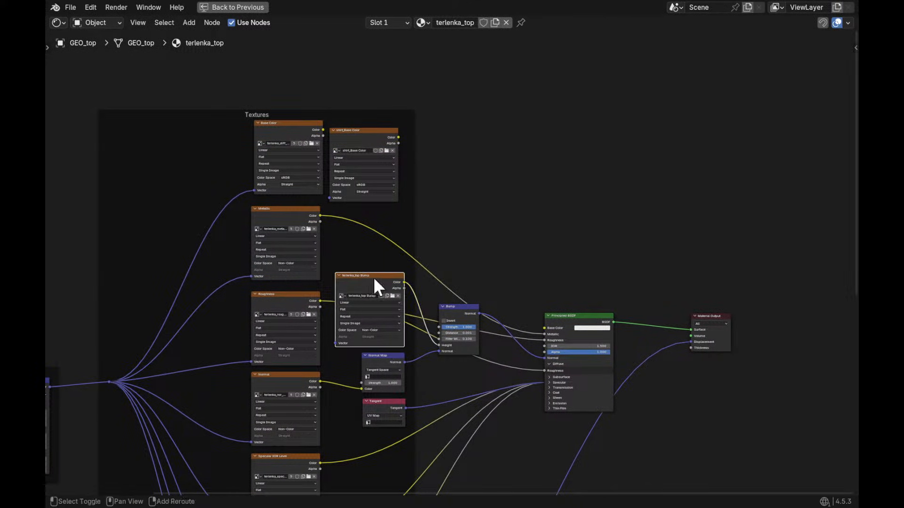
Duplicate the terlenka_top Bump image node, preview the copy on the material output and relink shirt_Base Color to Base Color
key("shift+d")
left_click(479, 180)
left_click(474, 180, "ctrl+shift")
left_click_drag(499, 168, 490, 137, "alt")
left_click(389, 109)
left_click_drag(389, 106, 536, 297)
key("ctrl+space")
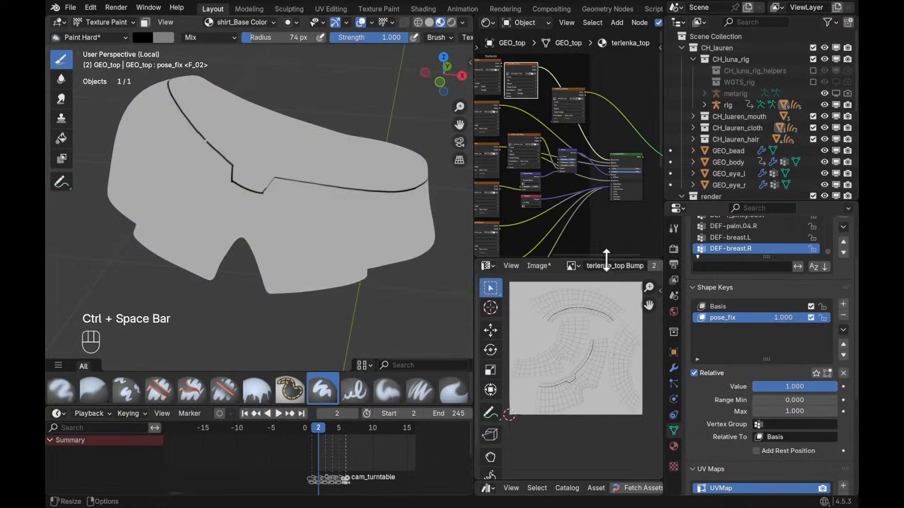
Set the Paint Hard brush radius to 5 px and touch up the faint diagonal part of the bump line at the notch
mouse_move(389, 249)
middle_mouse_down()
mouse_move(423, 278)
mouse_move(336, 305)
mouse_move(411, 287)
mouse_move(407, 244)
mouse_move(382, 286)
mouse_move(347, 286)
mouse_move(363, 214)
mouse_move(326, 171)
middle_mouse_up()
key("x")
key("x")
key("f")
left_click(290, 163)
scroll(297, 162, "up", 4)
key("f")
left_click(296, 171)
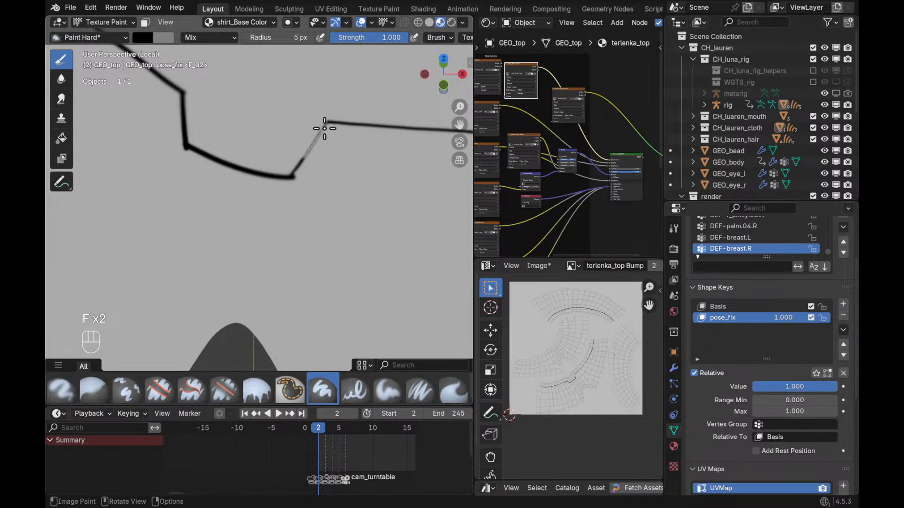
Enlarge the node editor area and save the terlenka_top Bump image
mouse_move(343, 103)
middle_mouse_down("ctrl")
mouse_move(346, 89)
mouse_move(361, 209)
middle_mouse_up("ctrl")
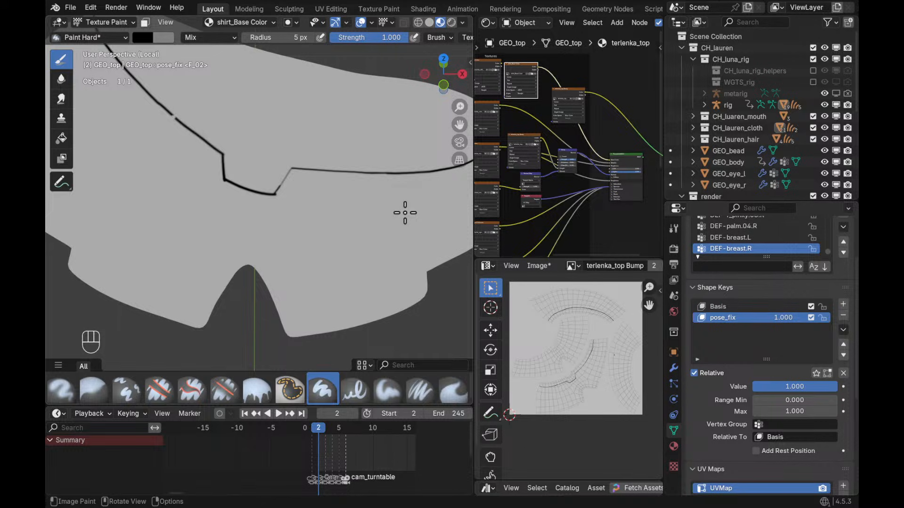
left_click_drag(579, 258, 565, 336)
key("alt+s")
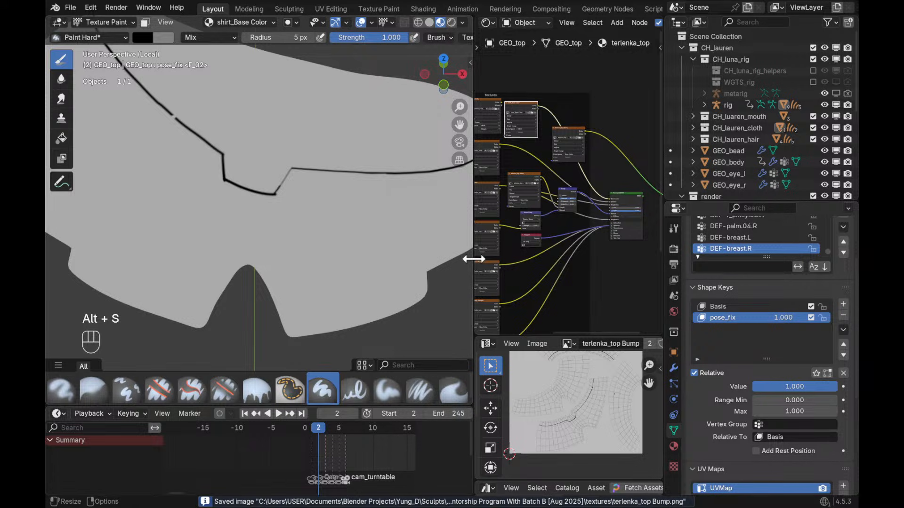
Widen the node editor, move the terlenka_top Bump image copy aside and preview shirt_Base Color on the material output
left_click_drag(472, 256, 376, 270)
middle_click_drag(538, 189, 562, 126)
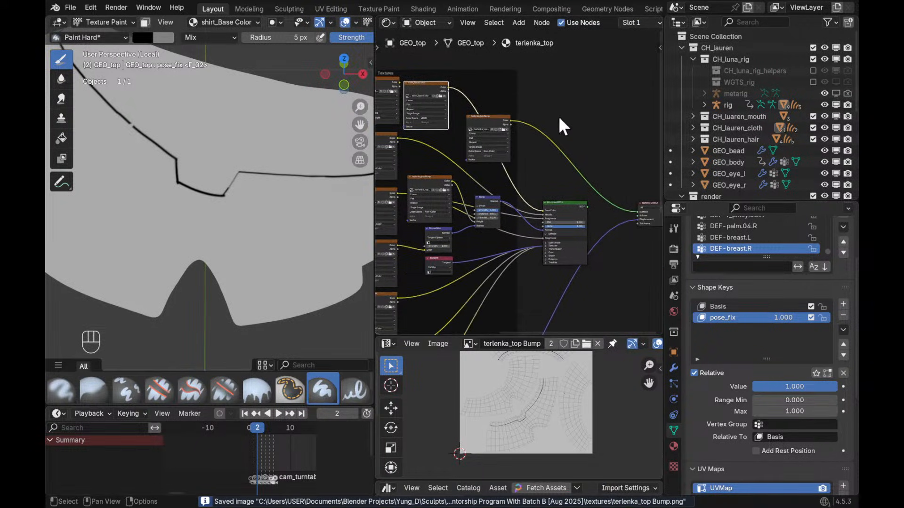
left_click_drag(492, 117, 514, 78)
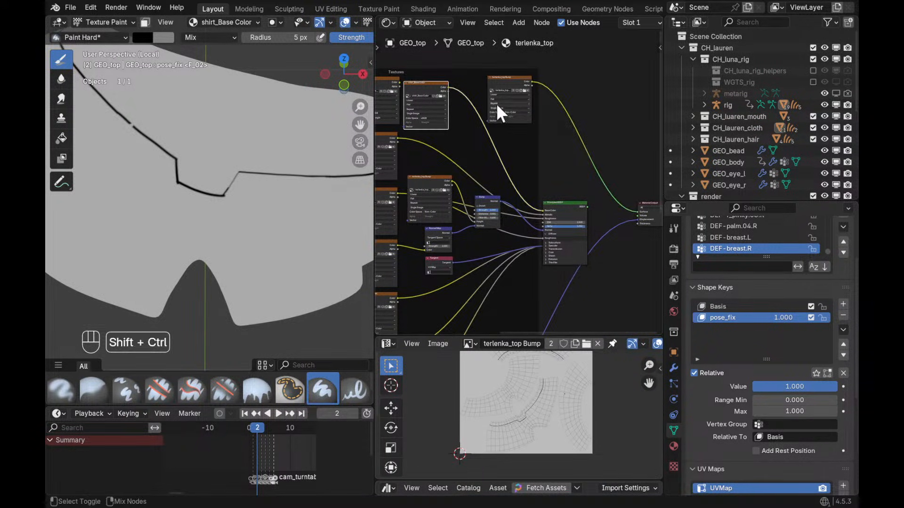
left_click(430, 89, "ctrl+shift")
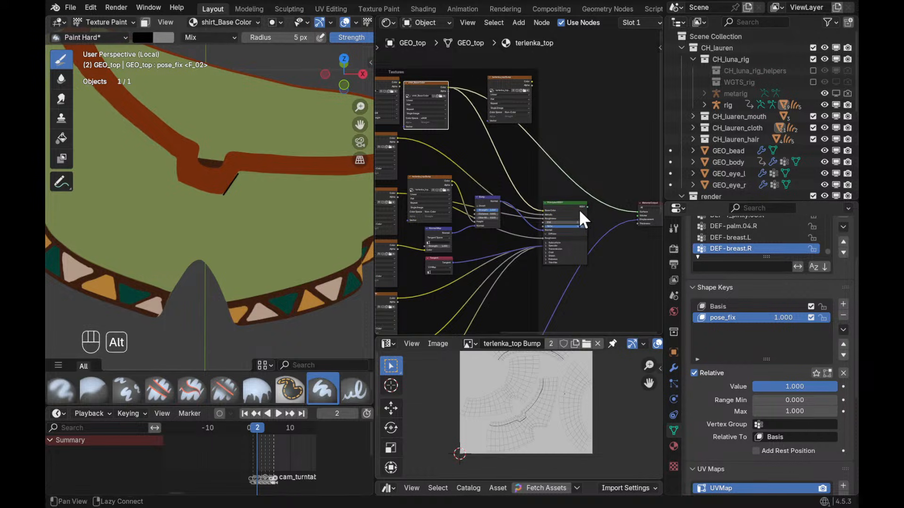
Undo the stray black brush strokes painted onto shirt_Base Color at the trim's notch
middle_click_drag(579, 210, 582, 219)
middle_click_drag(276, 202, 259, 163, "ctrl")
key("ctrl+z")
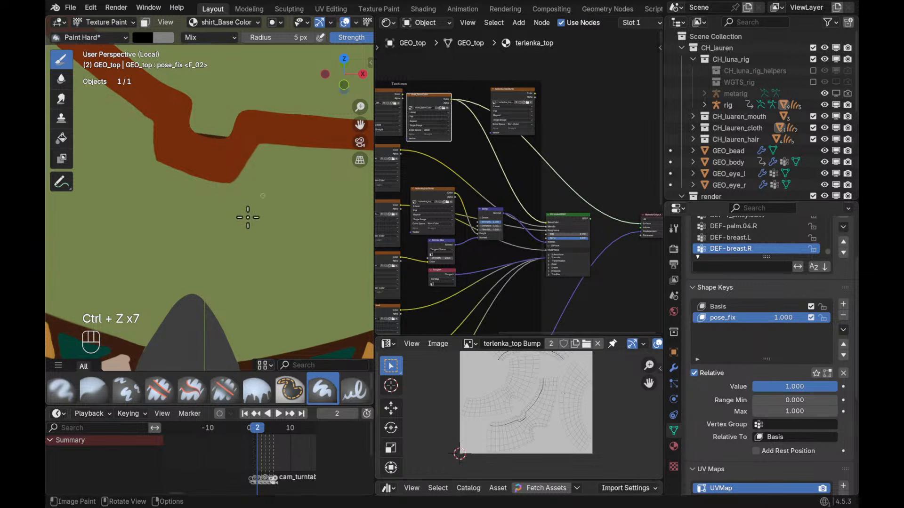
Preview the terlenka_top Bump copy on the material output and place its node above the shirt_Base Color node
mouse_move(563, 165)
middle_mouse_down("ctrl")
mouse_move(578, 172)
mouse_move(560, 120)
mouse_move(499, 115)
mouse_move(553, 151)
middle_mouse_up("ctrl")
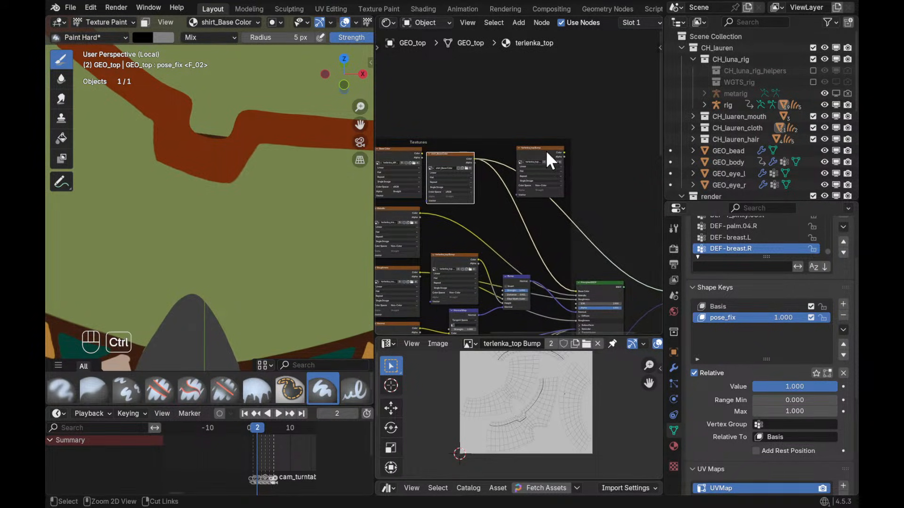
left_click(546, 150, "ctrl+shift")
left_click_drag(549, 149, 464, 90)
middle_click_drag(480, 152, 512, 169)
middle_click_drag(512, 168, 512, 161, "ctrl")
Add a Mix Color node after the bump image copy and feed the image's Color into its Factor
key("shift+a")
type("mix")
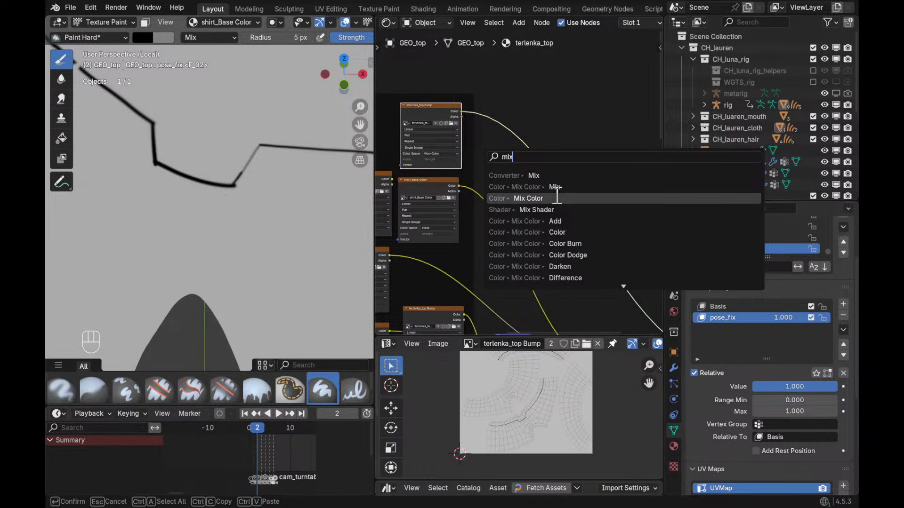
left_click(557, 199)
left_click(516, 141)
mouse_move(514, 203)
middle_mouse_down("ctrl")
mouse_move(526, 199)
mouse_move(518, 210)
mouse_move(523, 188)
middle_mouse_up("ctrl")
left_click_drag(525, 187, 526, 180)
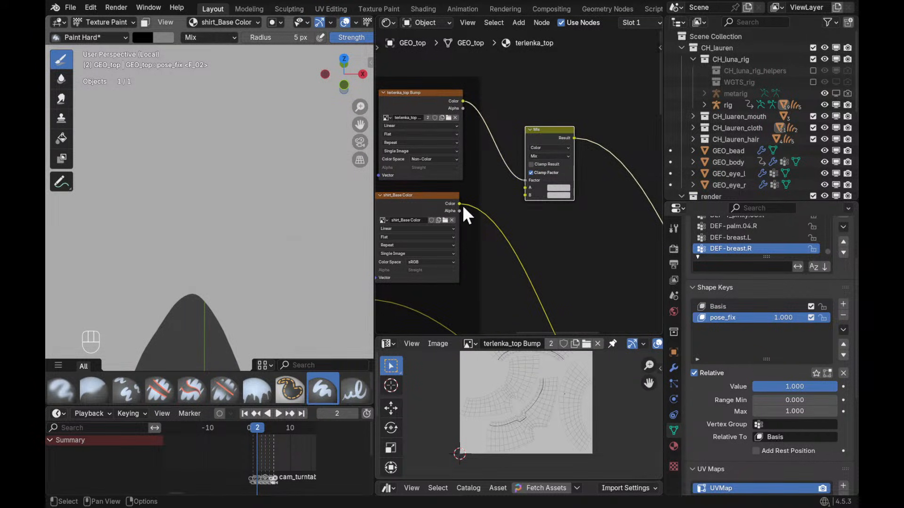
Link shirt_Base Color's Color to both the A and B inputs of the Mix node and reposition the node
middle_click_drag(481, 201, 465, 203)
left_click_drag(444, 205, 447, 204)
left_click_drag(496, 190, 508, 189)
left_click_drag(309, 240, 339, 279, "ctrl+alt")
left_click_drag(490, 230, 499, 200, "ctrl+alt")
left_click_drag(427, 209, 558, 194)
left_click_drag(536, 143, 586, 119)
Insert a Hue/Saturation/Value node between shirt_Base Color and the Mix's A input and set its Value to 0.440
key("shift+a")
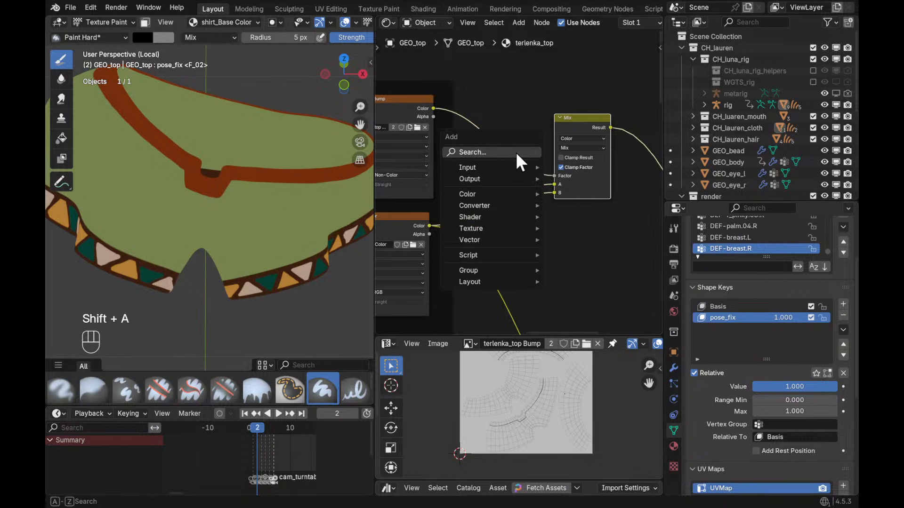
type("hue")
left_click(600, 188)
left_click(530, 218)
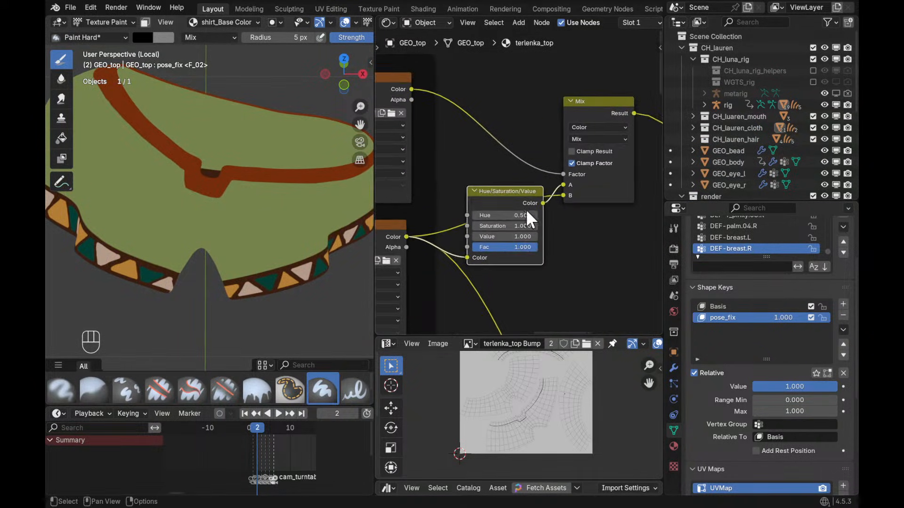
scroll(571, 222, "up", 2)
mouse_move(551, 239)
left_mouse_down("shift")
mouse_move(492, 240)
mouse_move(507, 242)
left_mouse_up("shift")
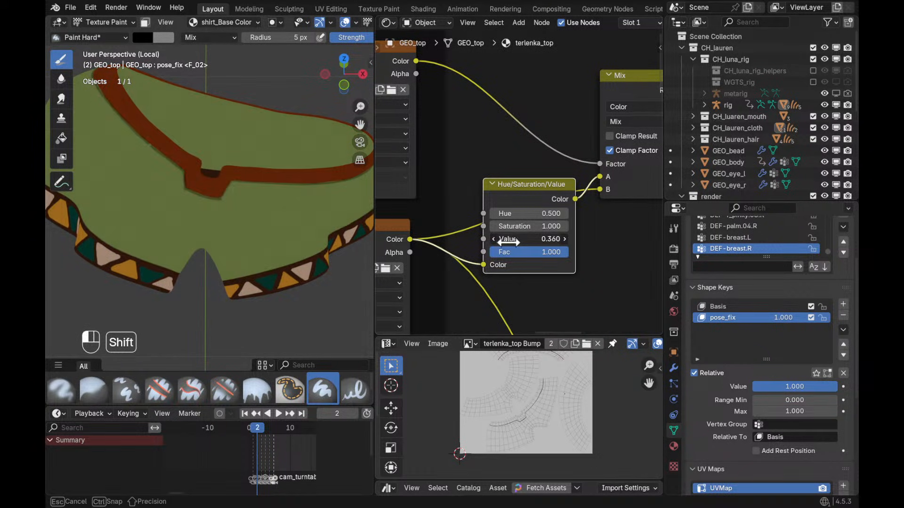
Move the Hue/Saturation/Value node below the Mix node and unlink its Color from the A input
middle_click_drag(594, 195, 528, 205, "shift")
scroll(541, 226, "down", 3)
middle_click_drag(550, 235, 566, 247)
middle_click_drag(566, 247, 562, 210, "ctrl+alt")
left_click_drag(513, 210, 554, 258)
left_click_drag(551, 203, 530, 236)
Set the Mix node to Soft Light at Factor 0.494, with shirt_Base Color in A and the bump image in B
left_click(582, 161)
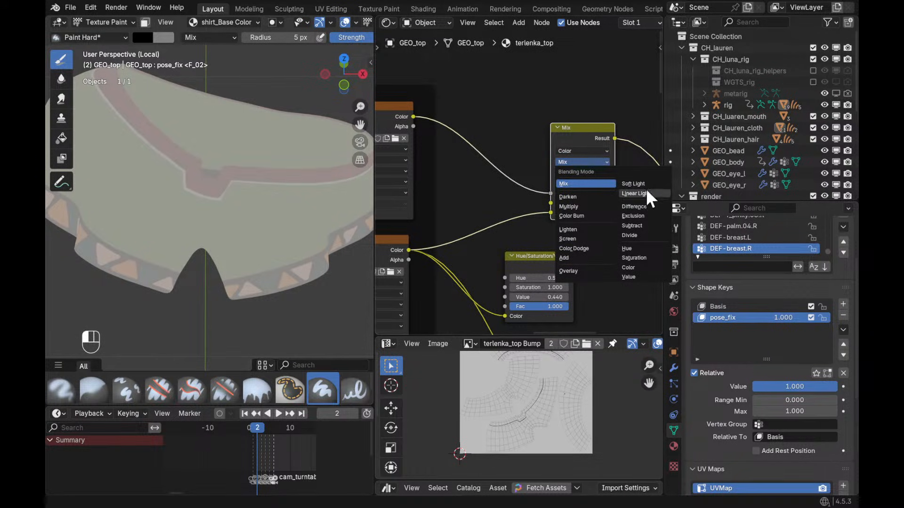
left_click(646, 184)
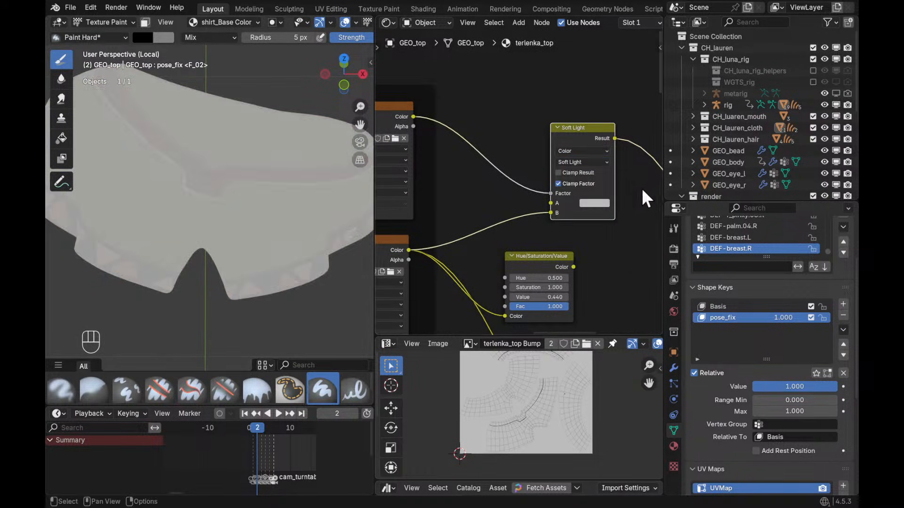
scroll(533, 217, "up", 1)
left_click_drag(539, 206, 538, 222)
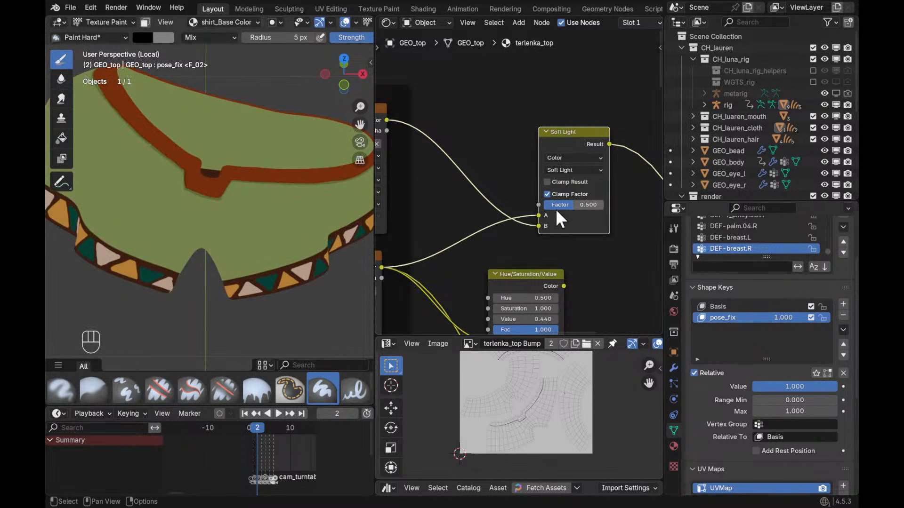
middle_click_drag(306, 226, 269, 189, "alt")
mouse_move(582, 204)
left_mouse_down()
mouse_move(609, 206)
mouse_move(580, 207)
left_mouse_up()
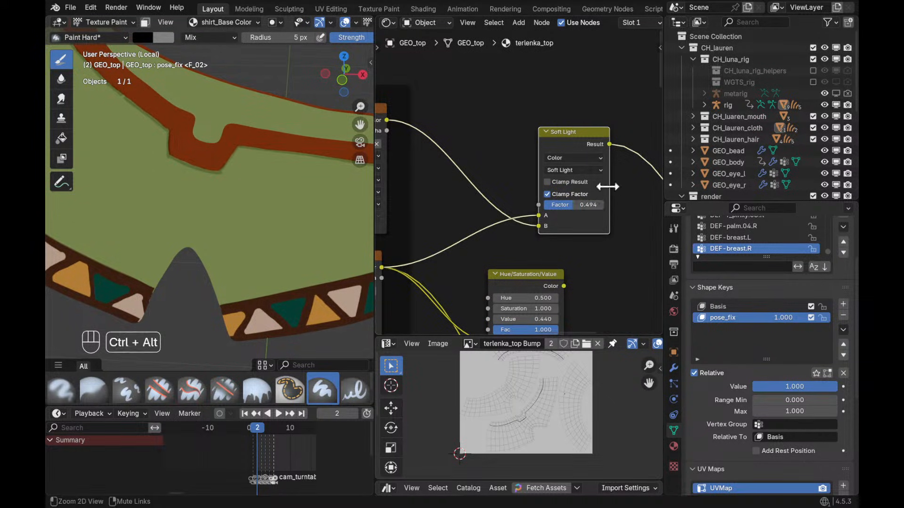
Link the Soft Light Result to the Principled BSDF's Base Color and output the shader as the material surface
scroll(606, 185, "down", 6)
left_click_drag(534, 75, 543, 255)
left_click(563, 251, "ctrl+shift")
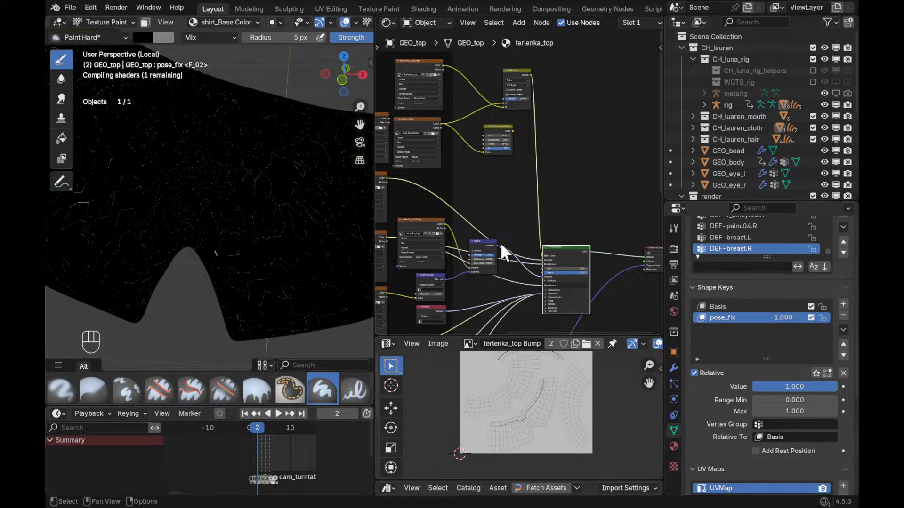
Set the Soft Light Factor to about 0.43 and inspect the shading around the trim's notch
middle_click_drag(306, 221, 315, 259, "ctrl+alt")
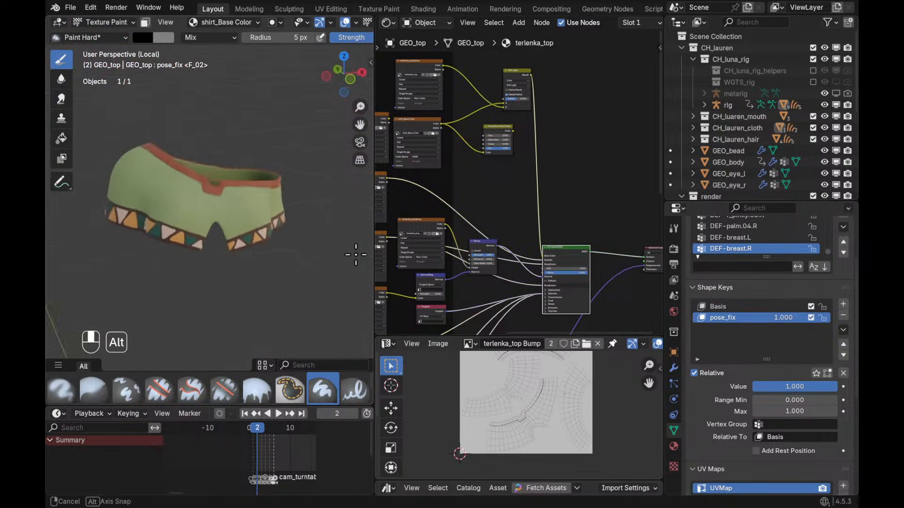
scroll(531, 252, "up", 3)
middle_click_drag(531, 253, 554, 209)
scroll(554, 209, "up", 2)
left_click_drag(533, 195, 549, 199)
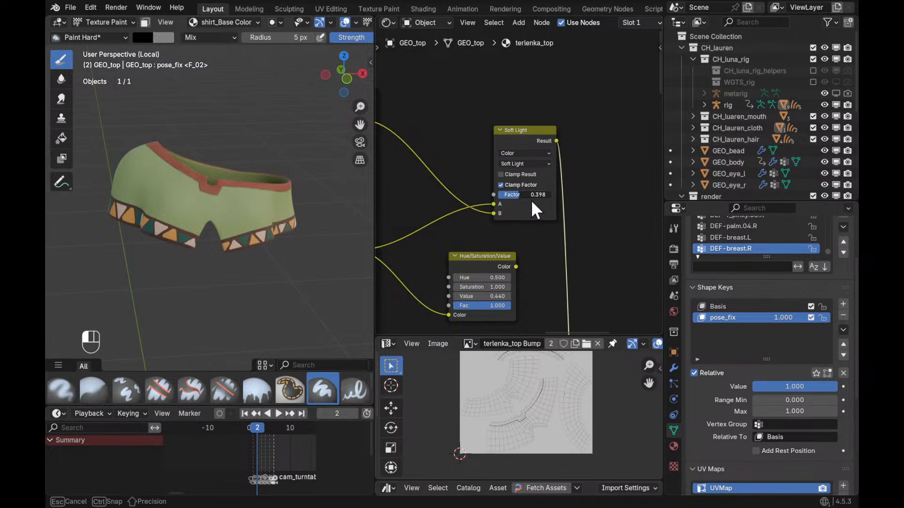
middle_click_drag(312, 234, 238, 265, "alt")
scroll(519, 184, "down", 2)
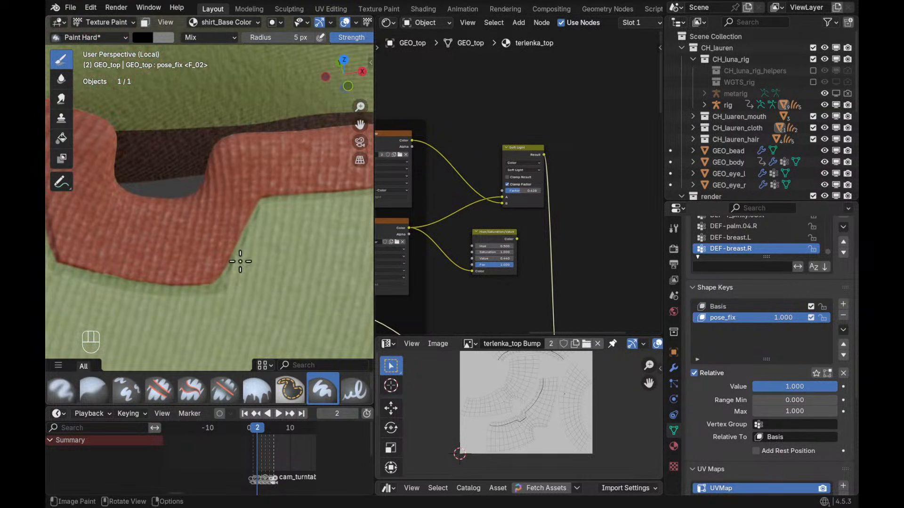
middle_click_drag(256, 235, 192, 273, "alt")
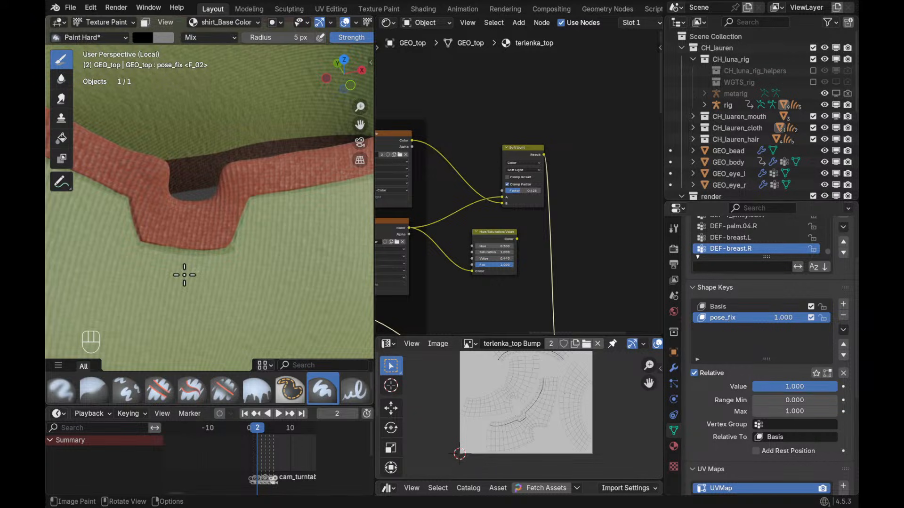
middle_click_drag(303, 182, 265, 240, "ctrl+alt")
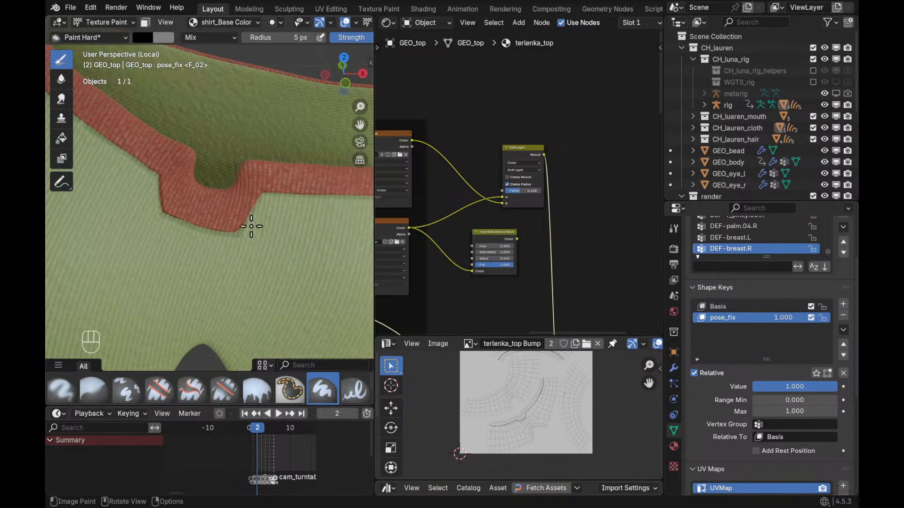
Make terlenka_top Bump the active paint image and paint out the stray line at the notch's lower corner in grey
middle_click_drag(492, 169, 604, 183)
left_click(493, 146)
key("ctrl+Tab")
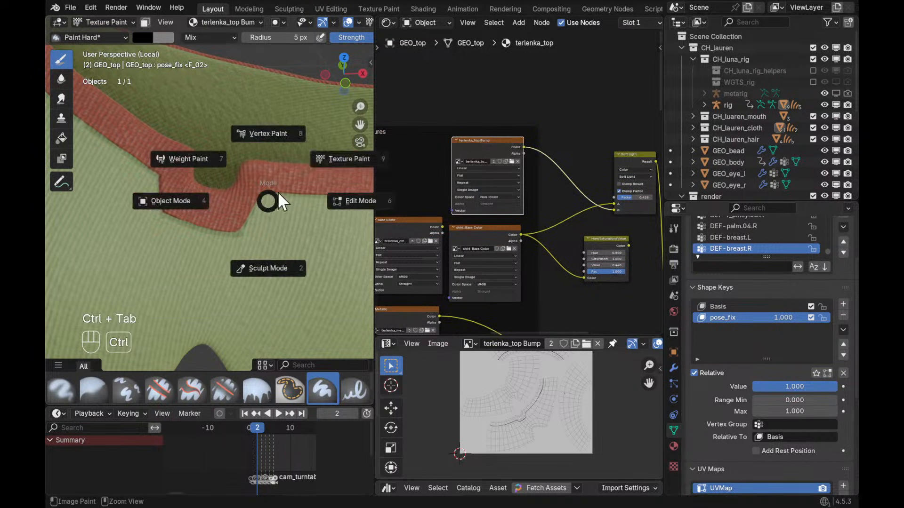
left_click(344, 151)
mouse_move(265, 228)
middle_mouse_down("ctrl")
mouse_move(277, 216)
mouse_move(279, 230)
mouse_move(299, 209)
middle_mouse_up("ctrl")
key("x")
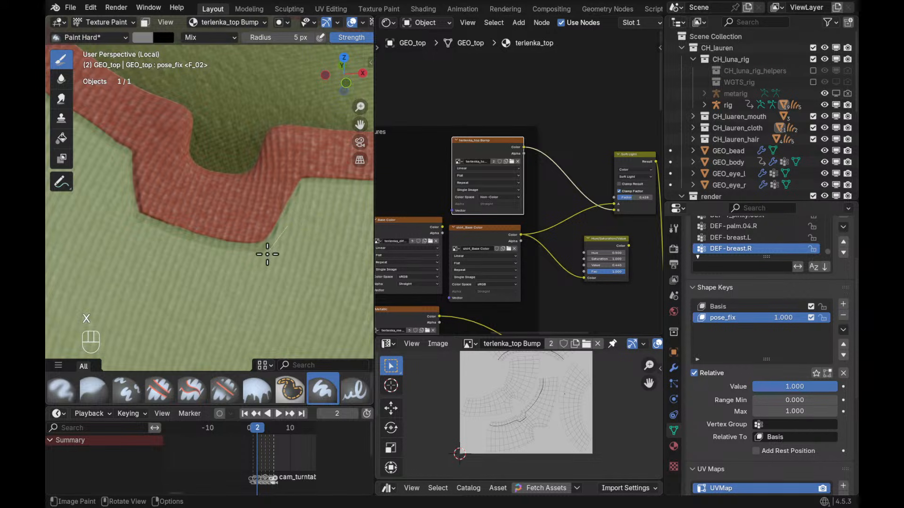
left_click_drag(257, 264, 288, 232)
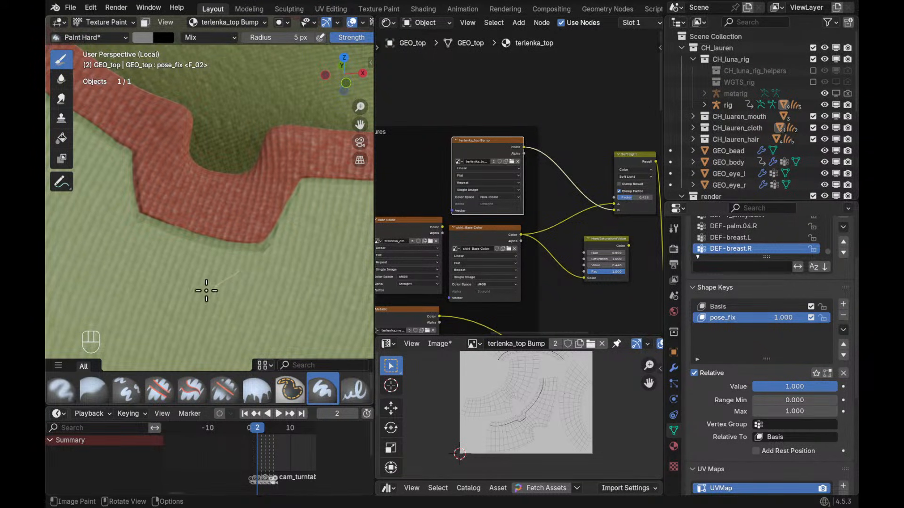
Set the Paint Hard radius to 17 px and paint grey along the notch's outer edge, undoing and redoing the faulty stroke
middle_click_drag(272, 258, 189, 231)
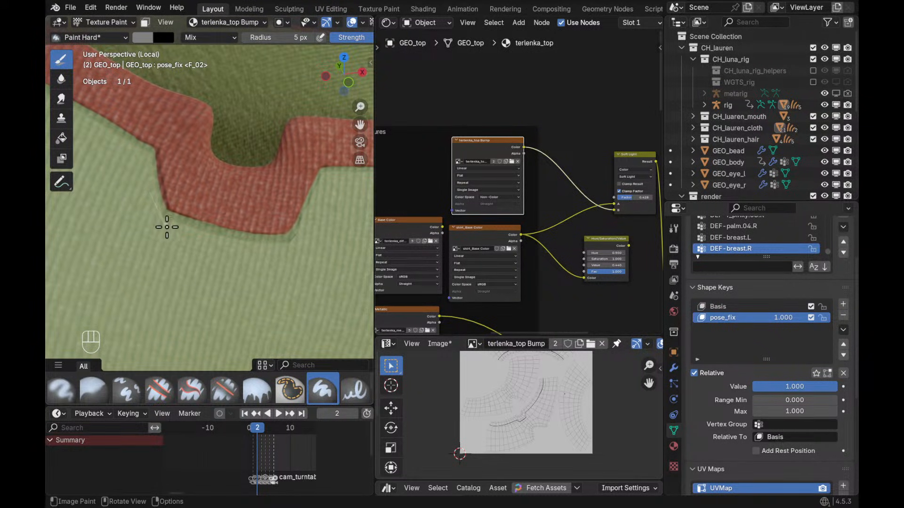
key("f")
left_click(169, 222)
left_click_drag(179, 233, 234, 243)
mouse_move(291, 253)
left_mouse_down()
mouse_move(336, 250)
mouse_move(306, 238)
left_mouse_up()
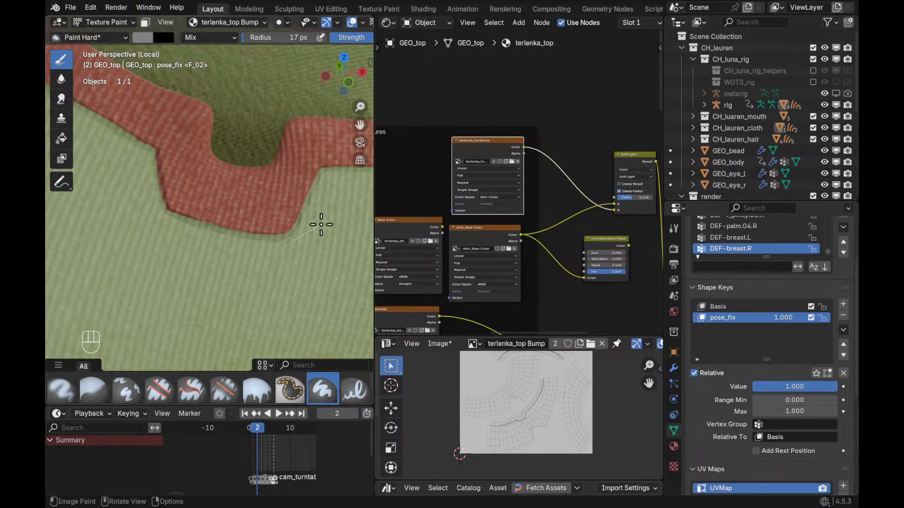
key("ctrl+z")
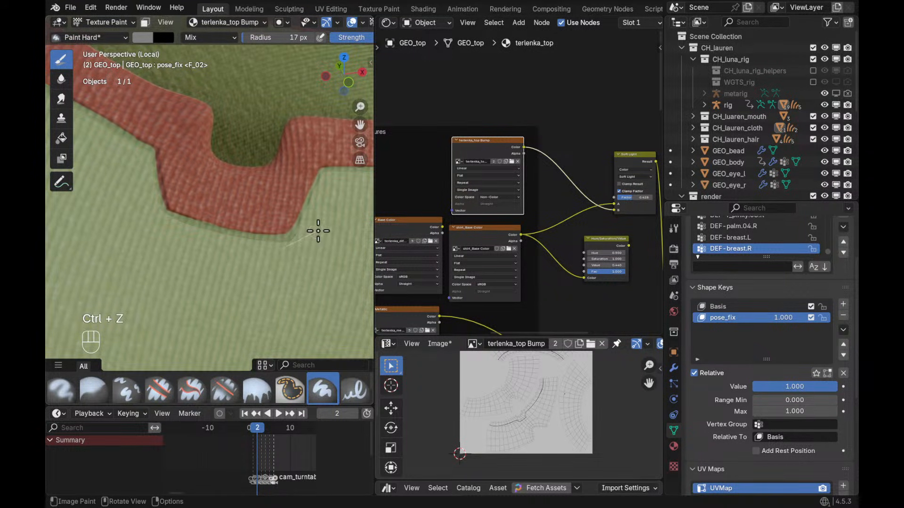
left_click_drag(325, 219, 331, 197)
left_click_drag(299, 251, 326, 184)
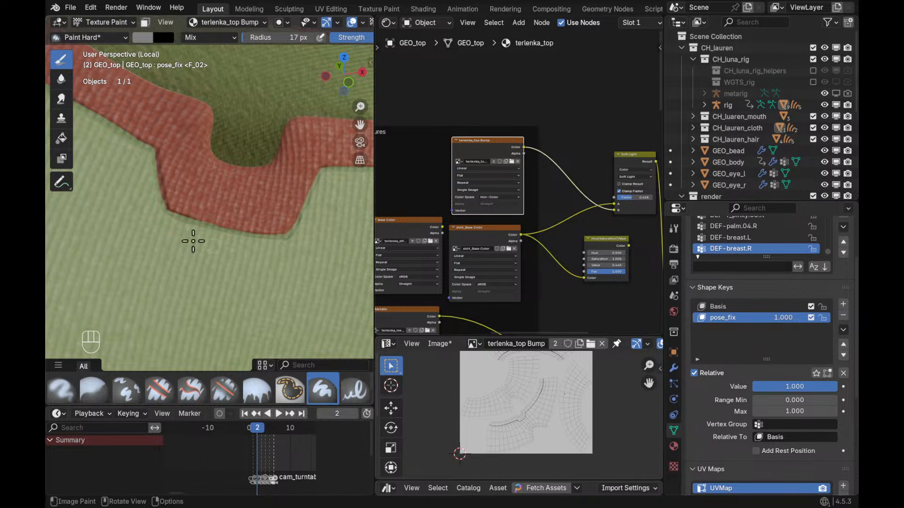
Switch to the Blur brush and set its radius to 30 px
left_click(63, 81)
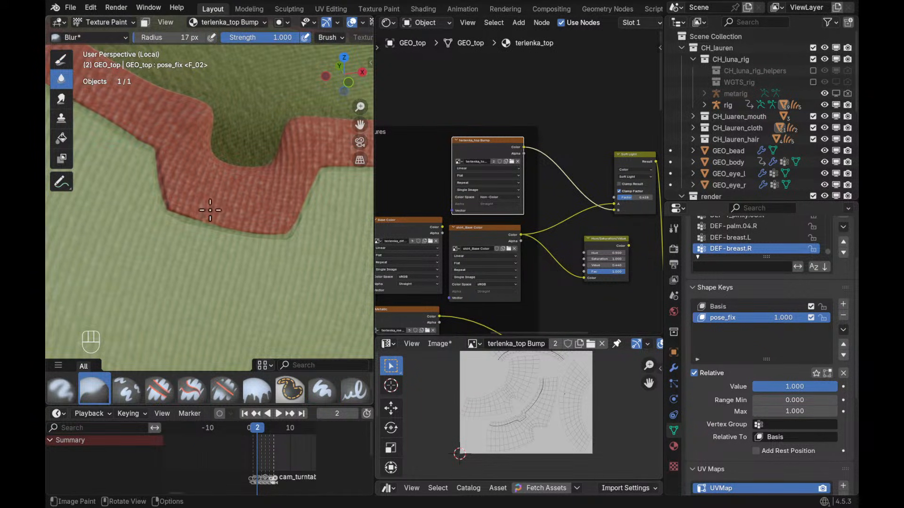
key("f")
left_click(226, 188)
Raise the Soft Light Factor to 0.680 while viewing the whole top
left_click_drag(253, 140, 292, 267, "ctrl+alt")
left_click_drag(628, 246, 561, 244, "alt+shift")
left_click_drag(561, 244, 595, 204, "ctrl+alt")
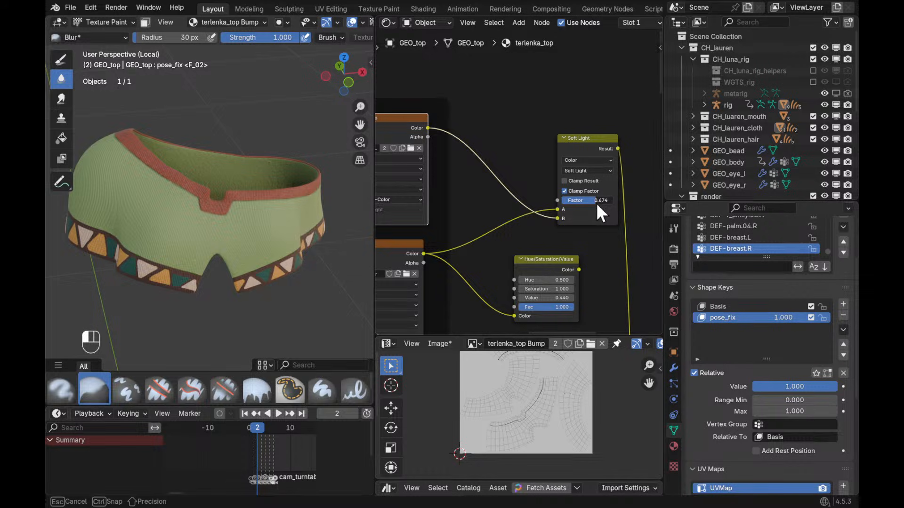
Set the Blur brush radius to 55 px and try it along the side trim's bump line, undoing the last two strokes
mouse_move(275, 170)
left_mouse_down("ctrl+alt")
mouse_move(306, 219)
mouse_move(246, 230)
mouse_move(248, 176)
mouse_move(327, 230)
mouse_move(276, 222)
left_mouse_up("ctrl+alt")
key("f")
left_click(287, 222)
key("shift")
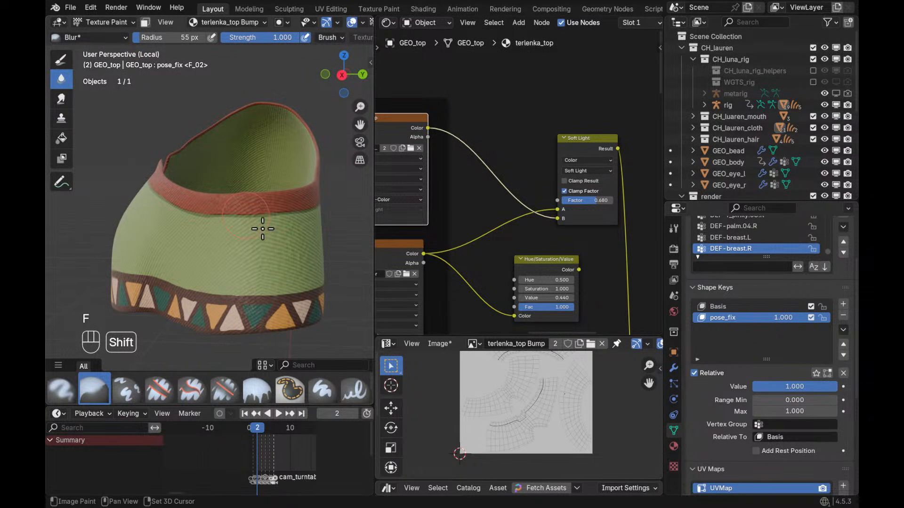
mouse_move(242, 228)
left_mouse_down("alt")
mouse_move(262, 246)
mouse_move(278, 220)
left_mouse_up("alt")
key("ctrl+z")
key("ctrl+z")
left_click(62, 79)
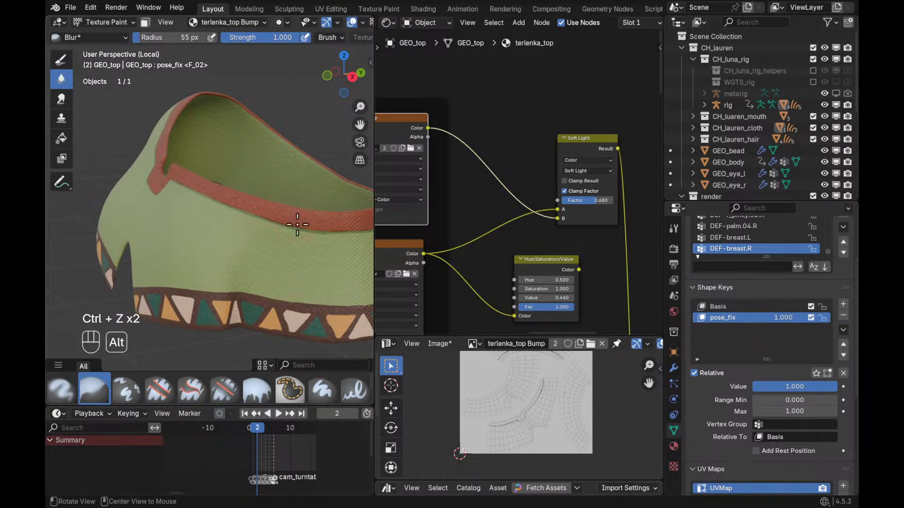
left_click_drag(296, 219, 282, 243, "alt")
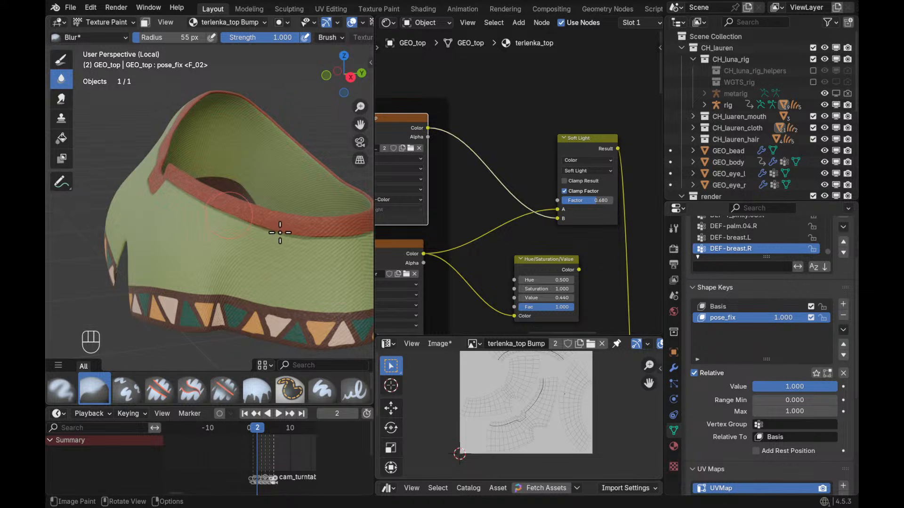
left_click_drag(315, 226, 282, 204, "alt")
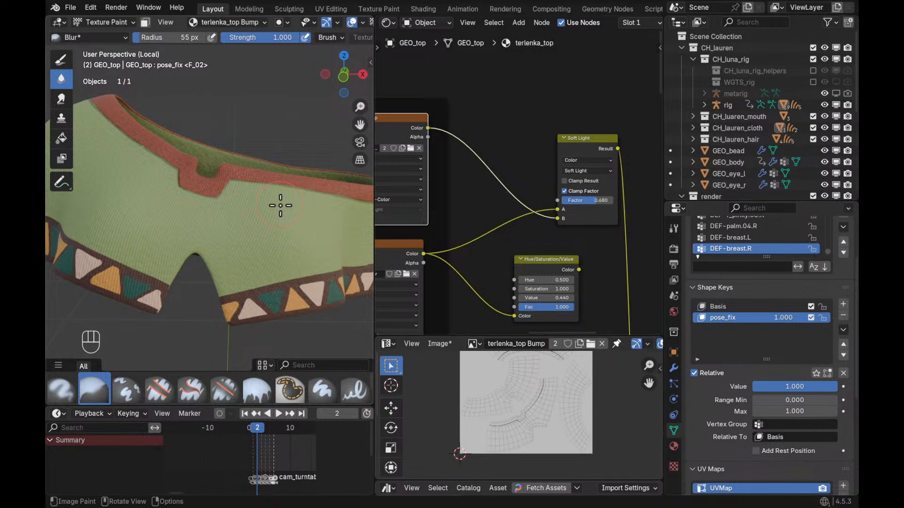
left_click_drag(281, 205, 278, 299, "alt")
Shift the Principled BSDF node slightly aside and delete the unused Hue/Saturation/Value node
middle_click_drag(605, 226, 561, 162, "ctrl")
middle_click_drag(561, 162, 572, 243, "ctrl")
middle_click_drag(572, 242, 585, 229, "shift")
left_click(537, 239)
key("g")
left_click(554, 234)
left_click(480, 118)
key("x")
middle_click_drag(591, 146, 579, 167, "ctrl")
mouse_move(603, 199)
middle_mouse_down()
mouse_move(566, 171)
mouse_move(603, 204)
mouse_move(606, 141)
mouse_move(588, 192)
middle_mouse_up()
Switch the top to Object Mode and display the viewport with Rendered shading
mouse_move(318, 214)
middle_mouse_down("alt")
mouse_move(297, 216)
mouse_move(317, 231)
middle_mouse_up("alt")
key("ctrl+Tab")
left_click(243, 203)
middle_click_drag(316, 231, 303, 225, "alt")
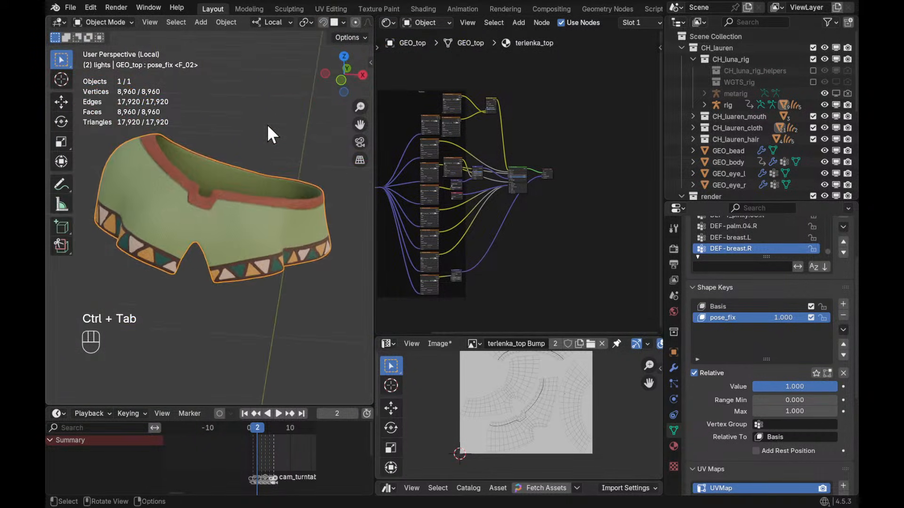
key("z")
left_click(306, 99)
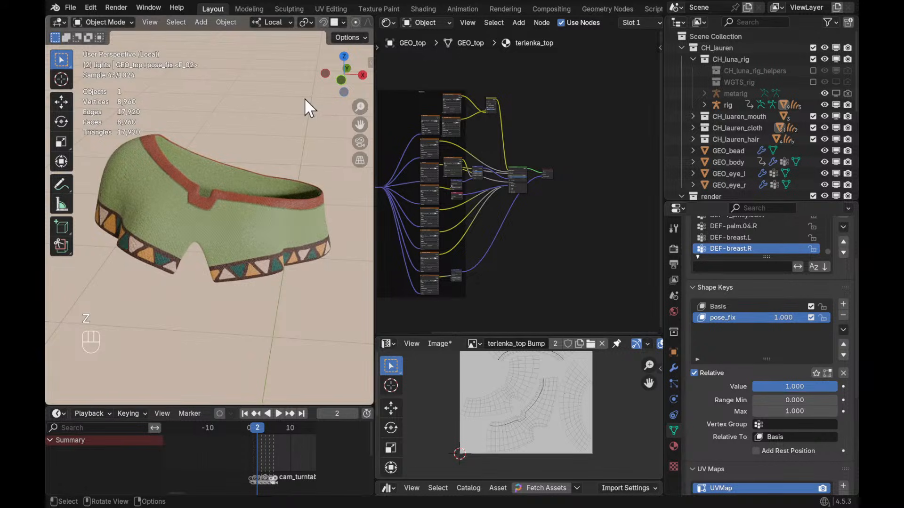
Lower the Soft Light Factor to 0.542, then save the file with the viewport back in Solid shading
scroll(252, 169, "up", 5)
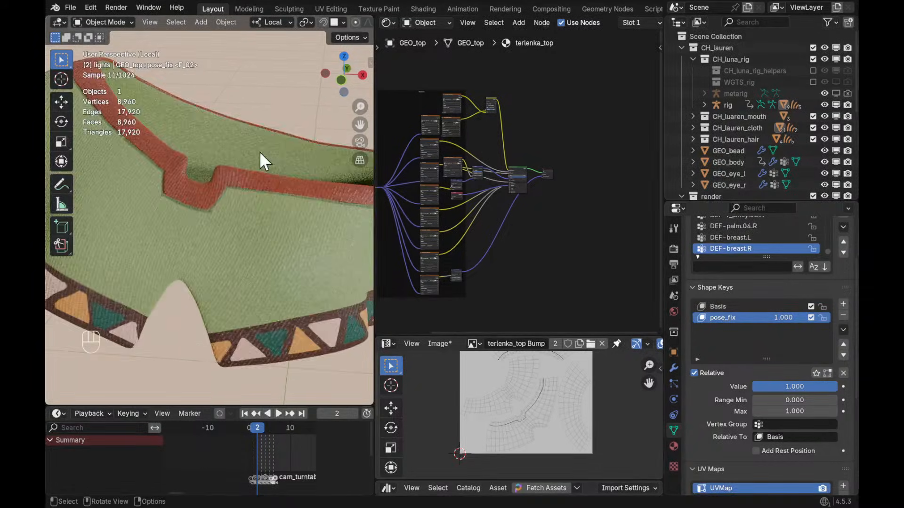
key("KP_0")
scroll(563, 207, "up", 6)
middle_click_drag(559, 232, 542, 246, "shift")
scroll(537, 221, "up", 5)
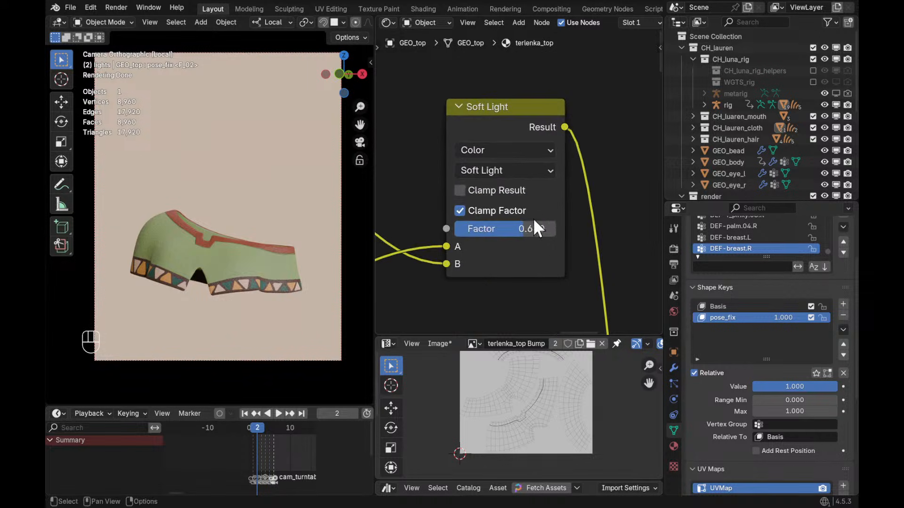
left_click_drag(544, 261, 508, 263)
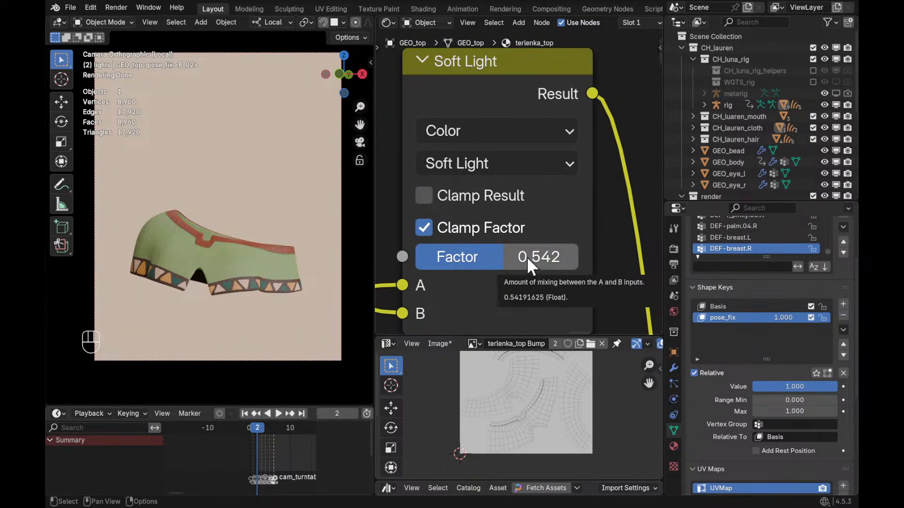
key("z")
key("ctrl+s")
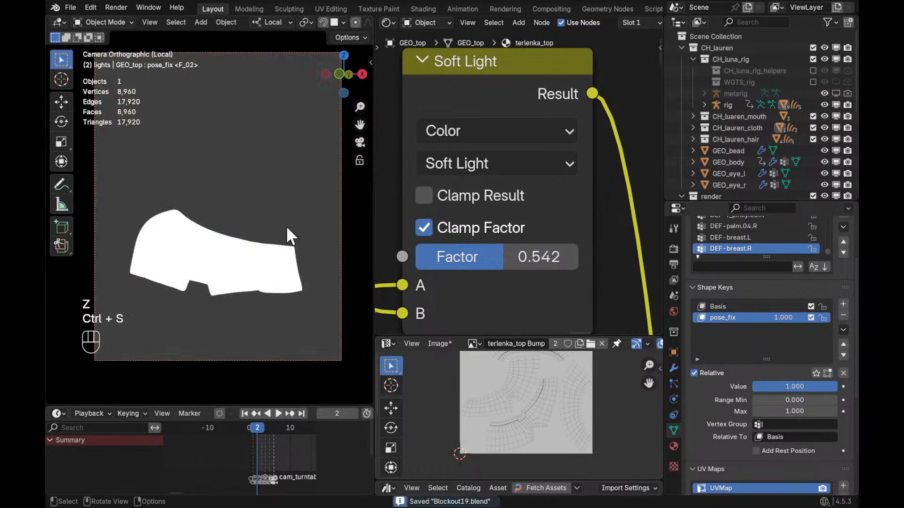
Select the top's base color texture node feeding Soft Light and look through the mesh's data properties
left_click(290, 260)
middle_click_drag(581, 236, 536, 214, "ctrl")
middle_click_drag(536, 214, 606, 160, "shift")
middle_click_drag(606, 160, 566, 128, "ctrl")
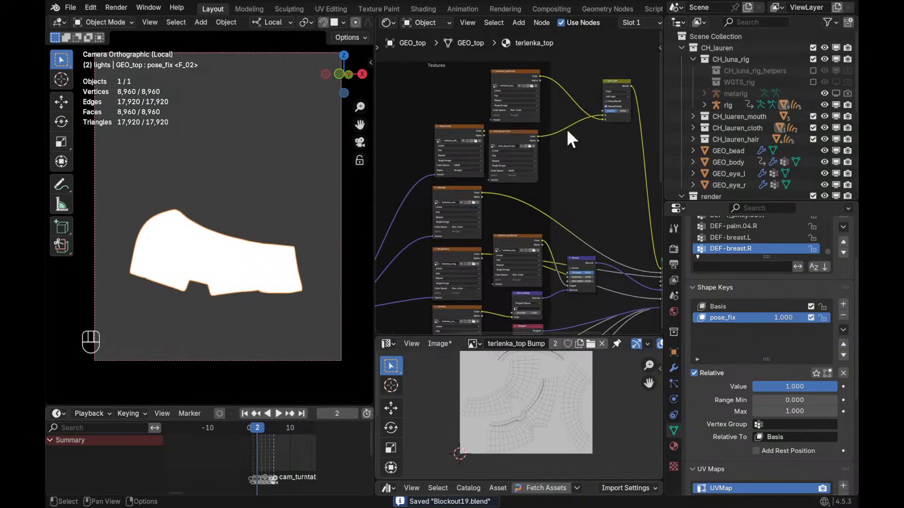
left_click(520, 137)
scroll(344, 23, "down", 8, "alt")
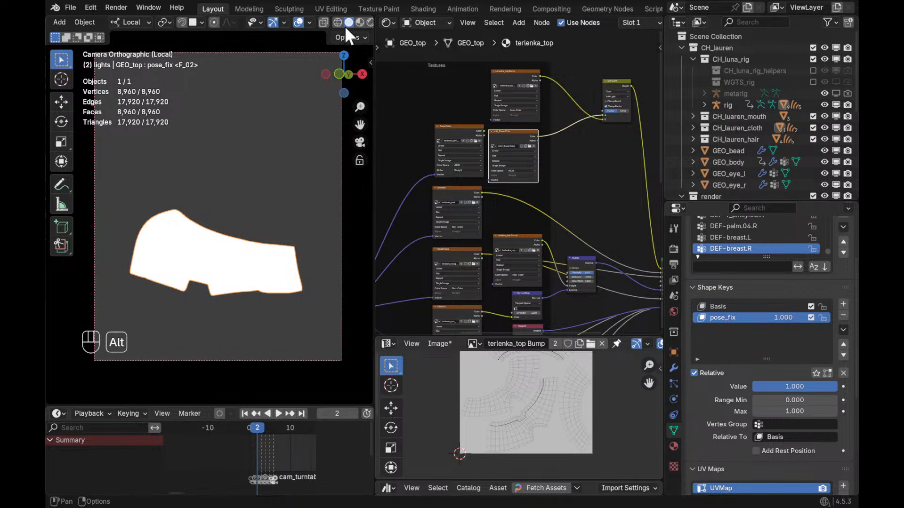
scroll(756, 424, "down", 8)
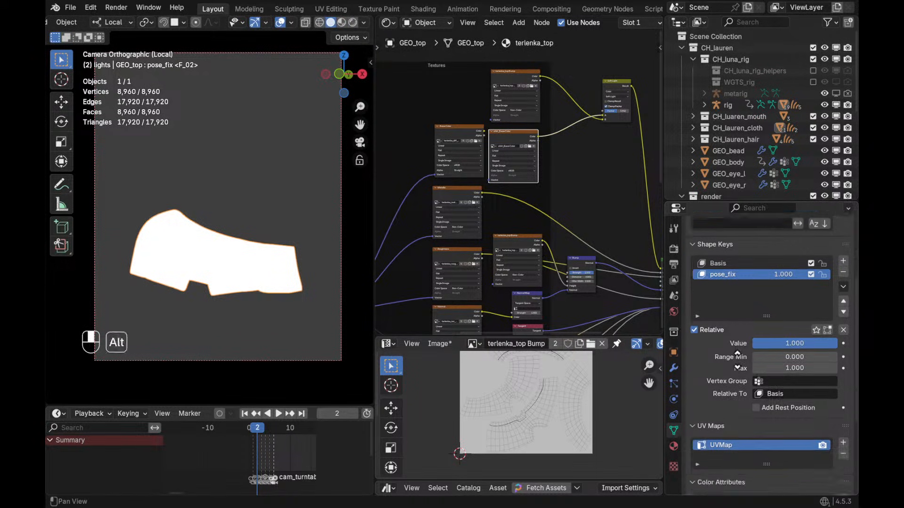
scroll(762, 330, "up", 10)
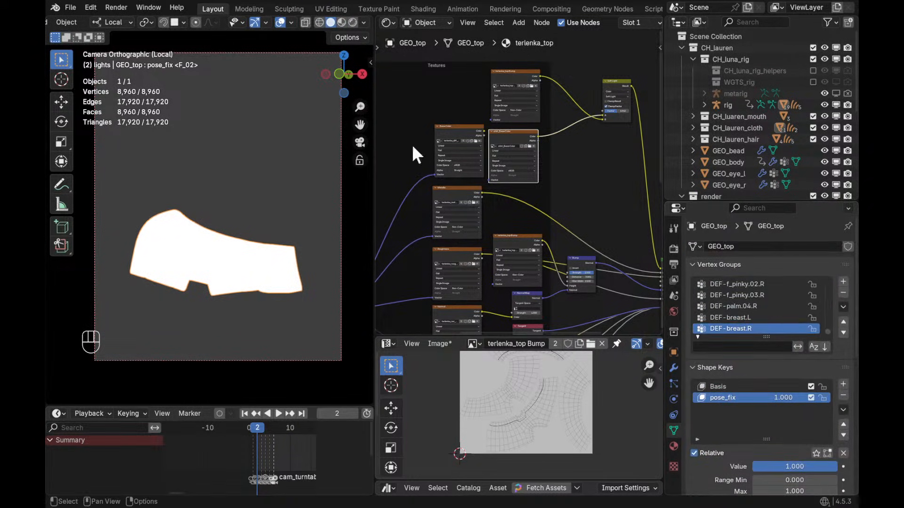
Exit local view and try Texture as the viewport's object color before returning it to Attribute
key("slash")
left_click_drag(302, 114, 292, 170, "ctrl+alt")
left_click(365, 22)
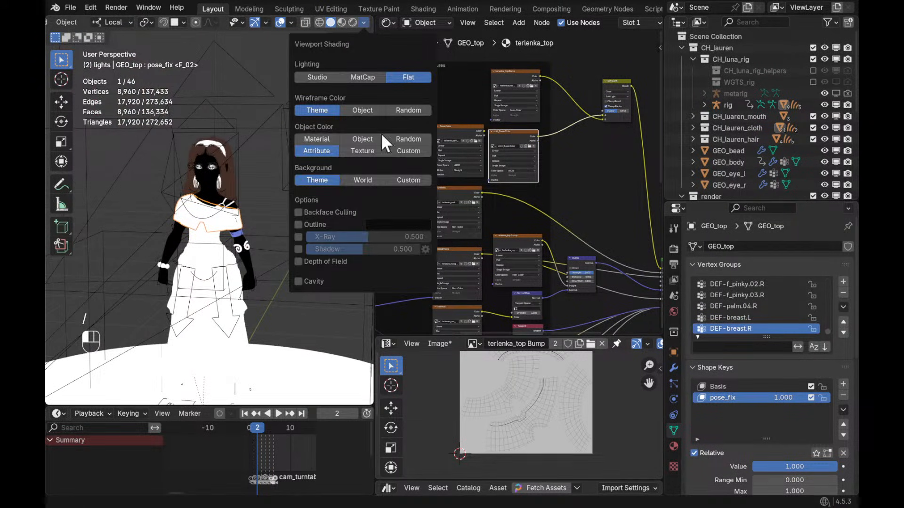
left_click(358, 152)
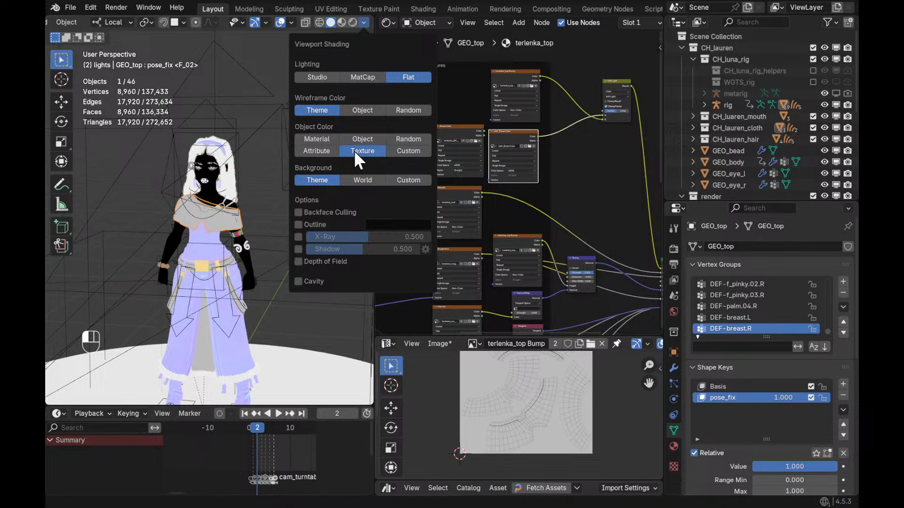
left_click(328, 151)
Select the character's body and make the color attribute named Attribute the active one
left_click_drag(230, 233, 222, 177, "ctrl+alt")
left_click(221, 177)
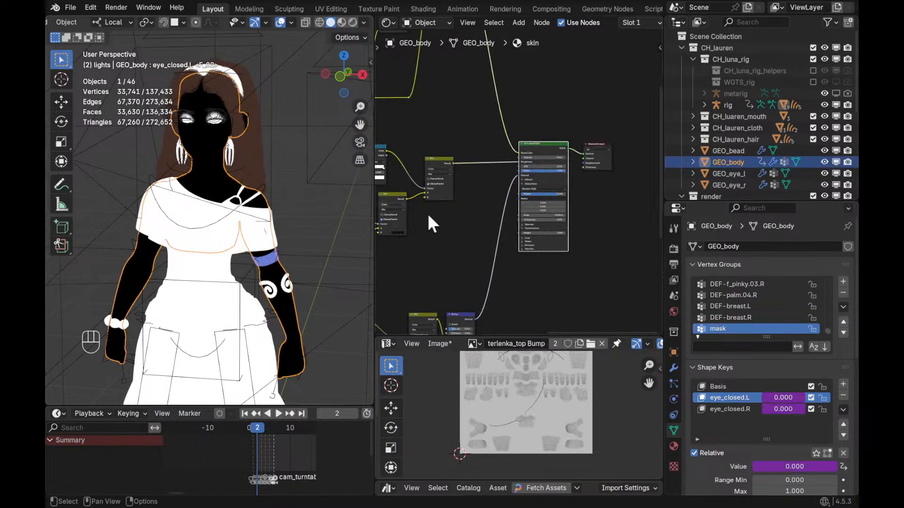
left_click_drag(741, 400, 732, 301, "alt")
scroll(735, 320, "down", 6)
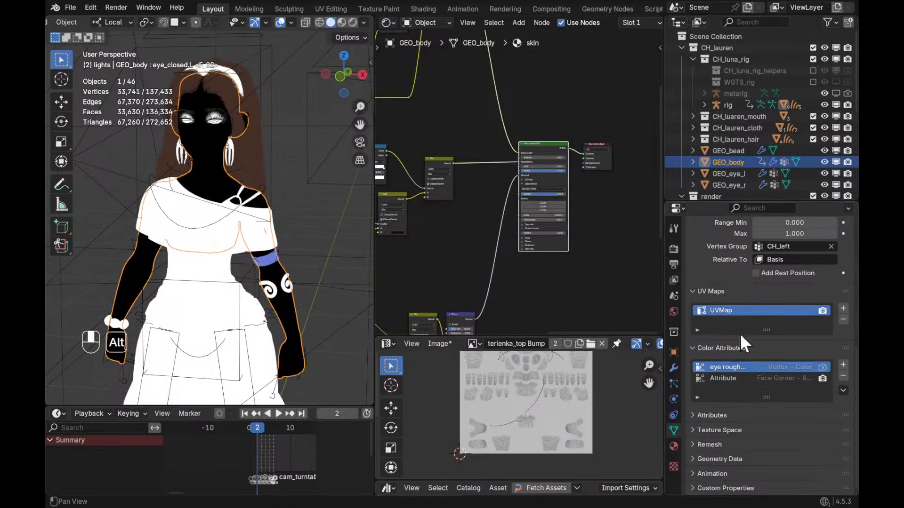
left_click(733, 373)
Set the viewport lighting to MatCap and save the file, then look through the camera
left_click(364, 22)
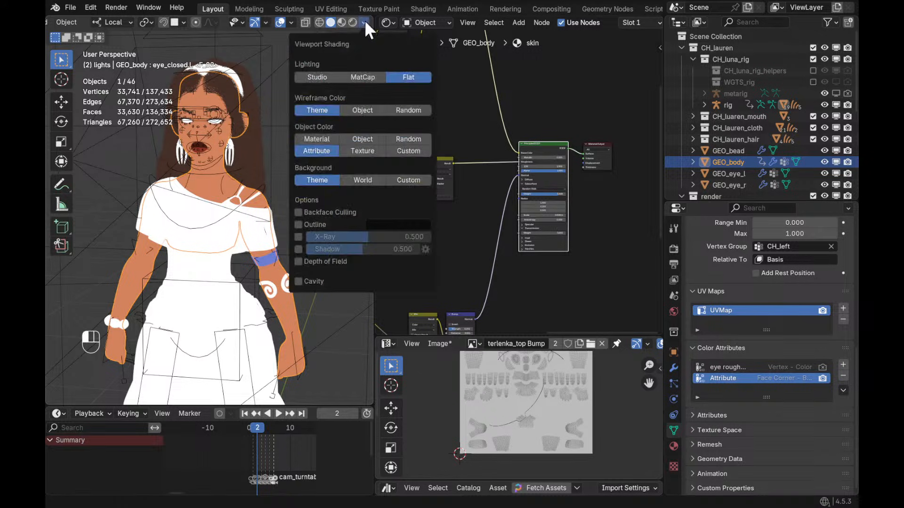
left_click(362, 78)
left_click(307, 208)
key("ctrl+s")
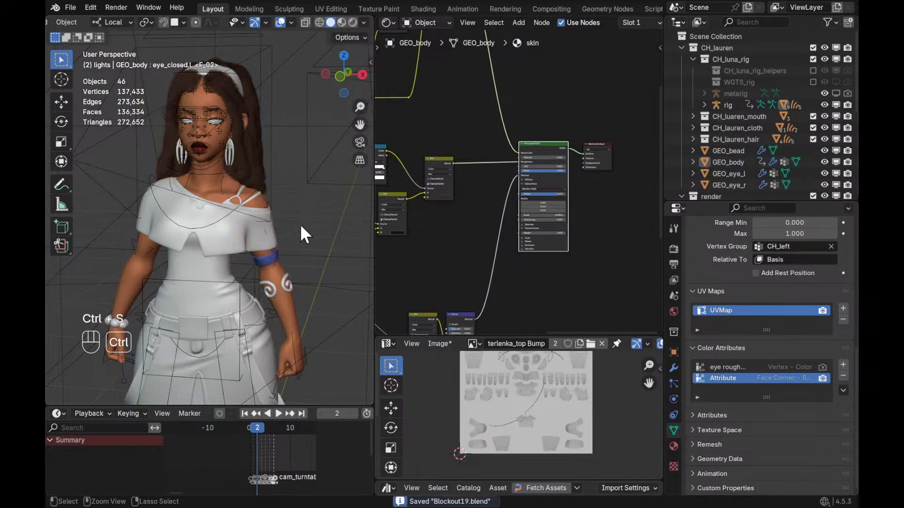
key("KP_0")
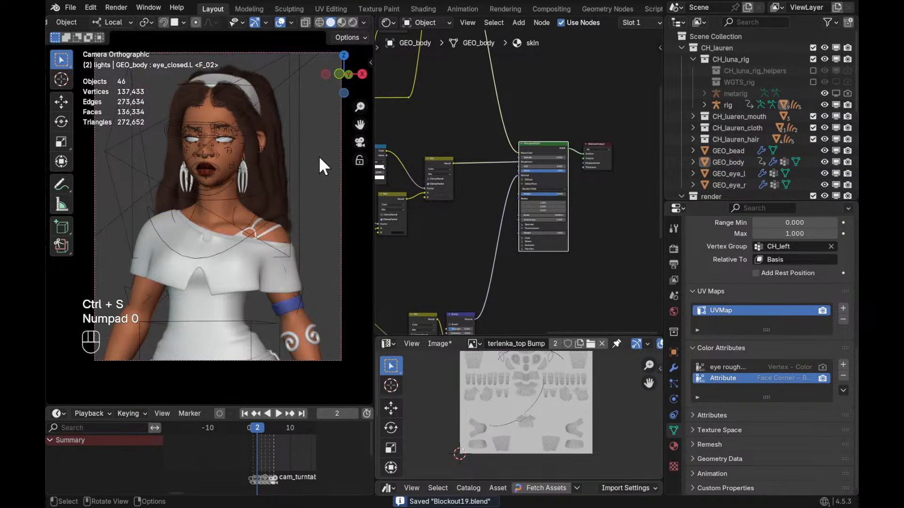
In the Rendering workspace, choose Slot 4 for the result and render the frame in a maximized window
left_click(514, 9)
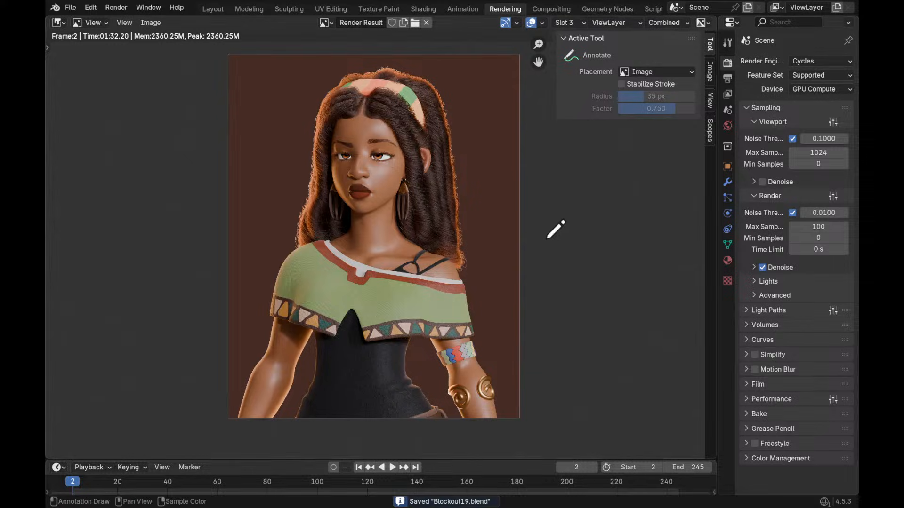
scroll(569, 202, "right", 3)
left_click(580, 23)
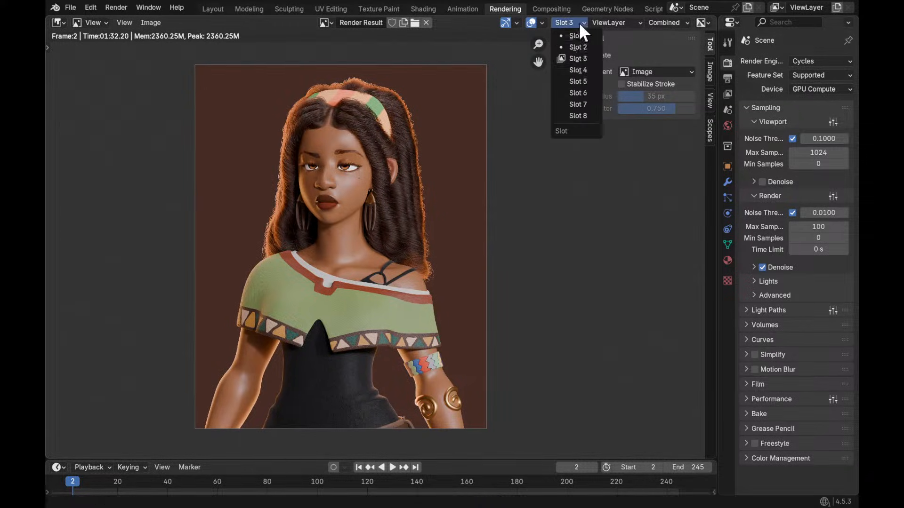
left_click(584, 69)
middle_click_drag(504, 180, 514, 176)
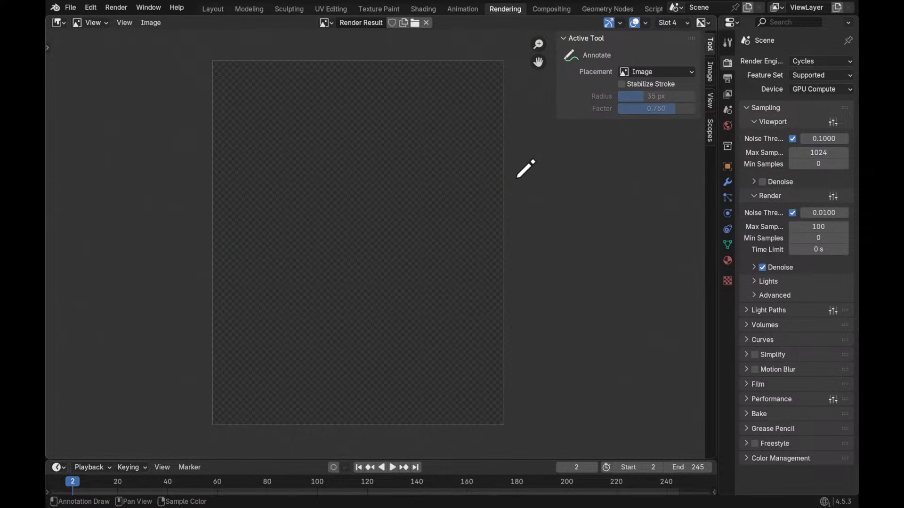
key("F12")
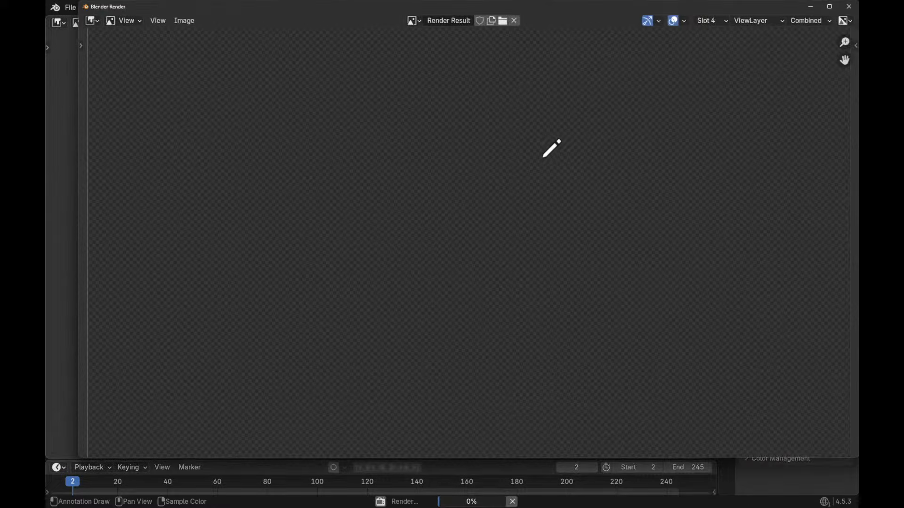
left_click(830, 6)
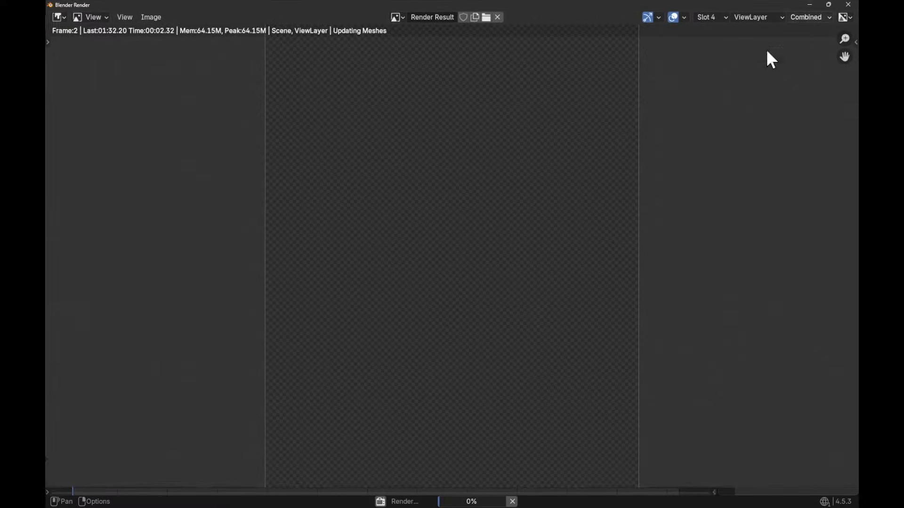
Examine the character in the progressing render, then cancel it and close the render window
middle_click_drag(637, 236, 628, 240, "ctrl")
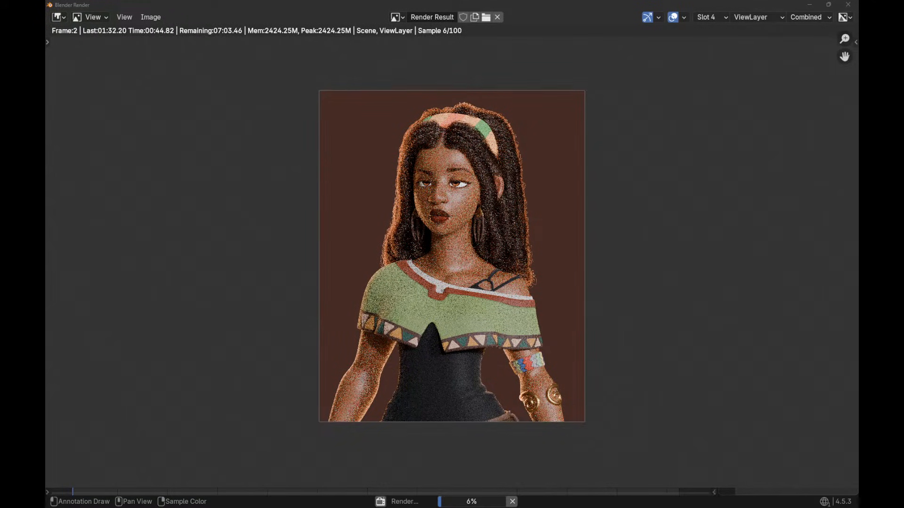
middle_click_drag(606, 247, 607, 228, "ctrl")
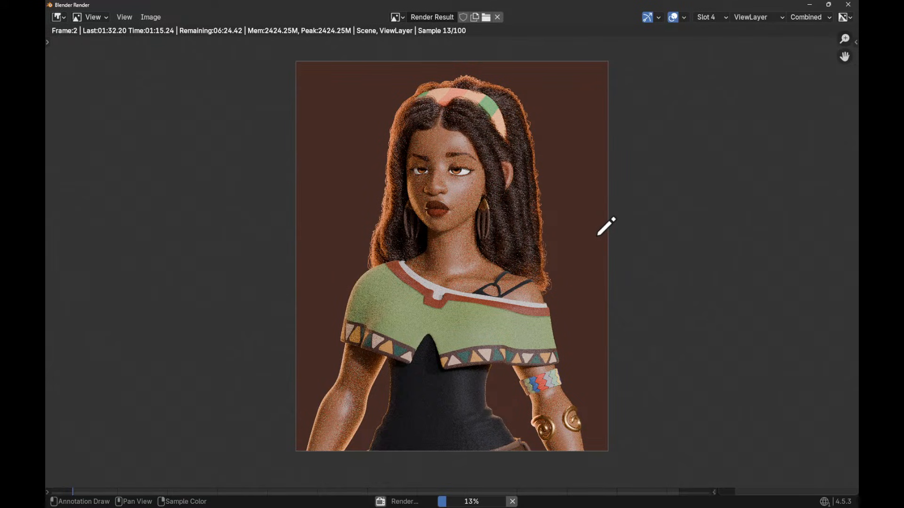
mouse_move(212, 46)
left_mouse_down()
mouse_move(249, 45)
mouse_move(195, 81)
left_mouse_up()
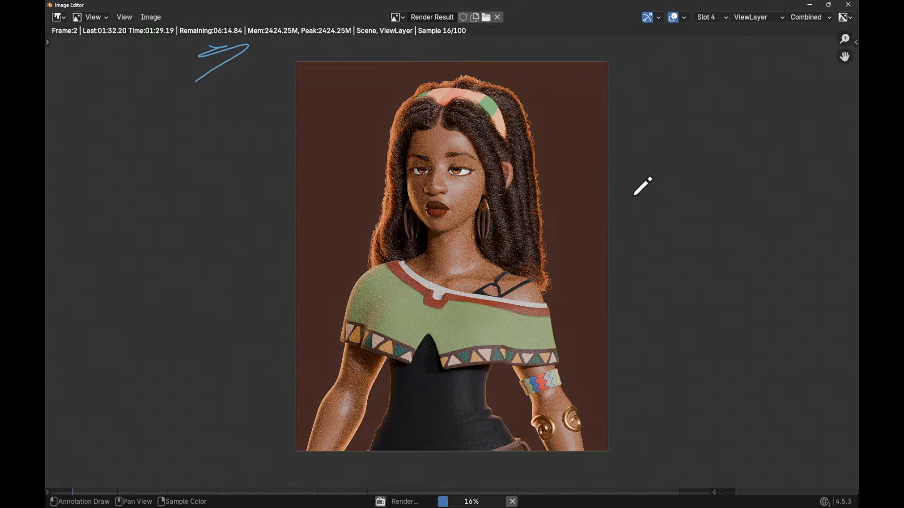
mouse_move(669, 202)
middle_mouse_down()
mouse_move(676, 203)
mouse_move(668, 228)
mouse_move(692, 226)
middle_mouse_up()
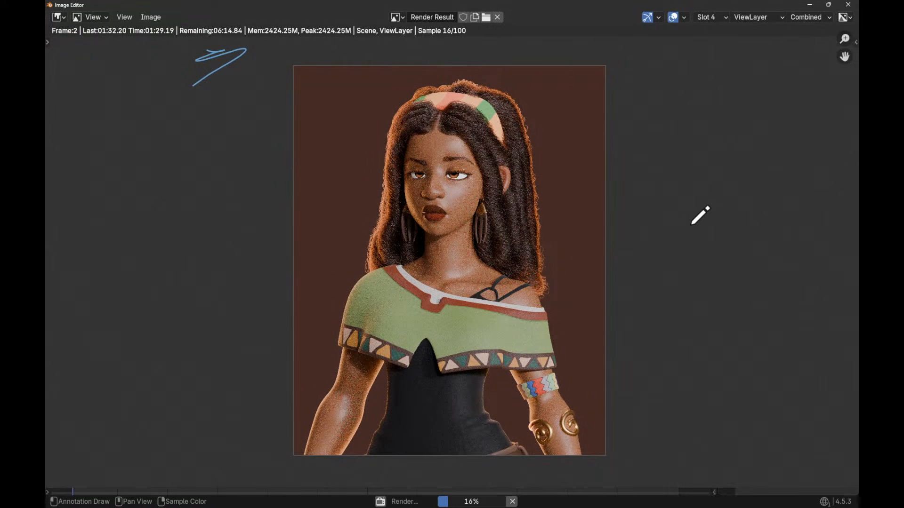
key("Escape")
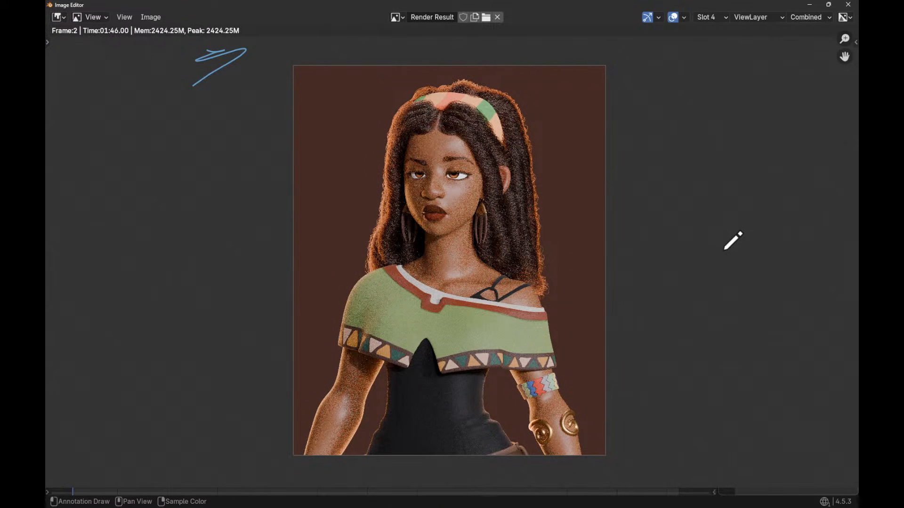
key("Escape")
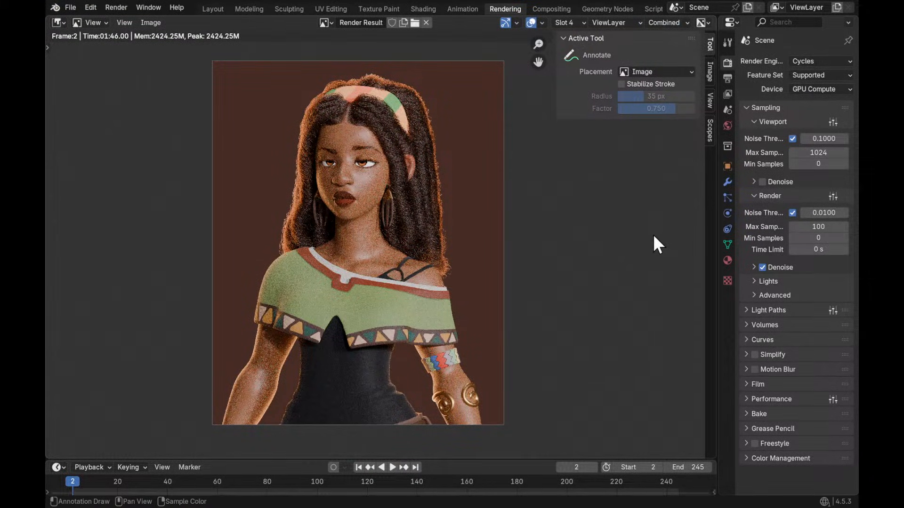
Save the file and undo the stray annotation stroke beside the render
left_click_drag(610, 232, 638, 262)
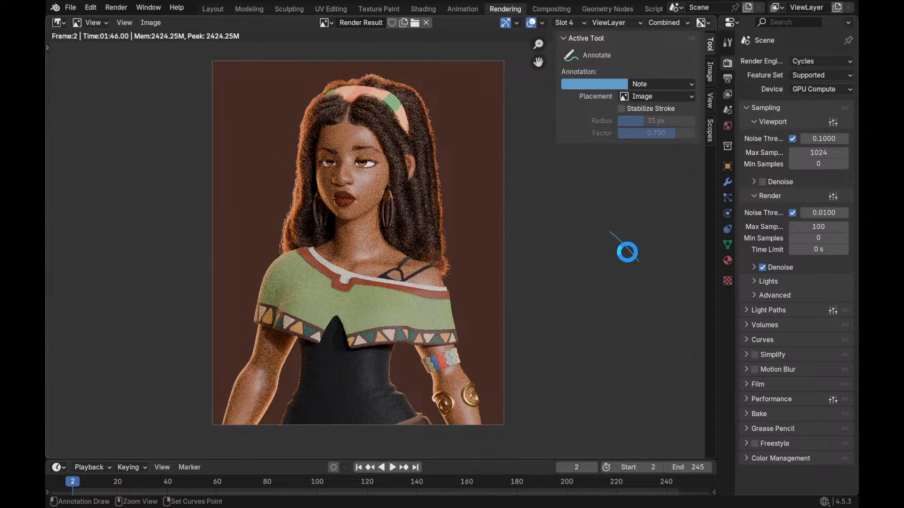
key("ctrl+s")
key("ctrl+z")
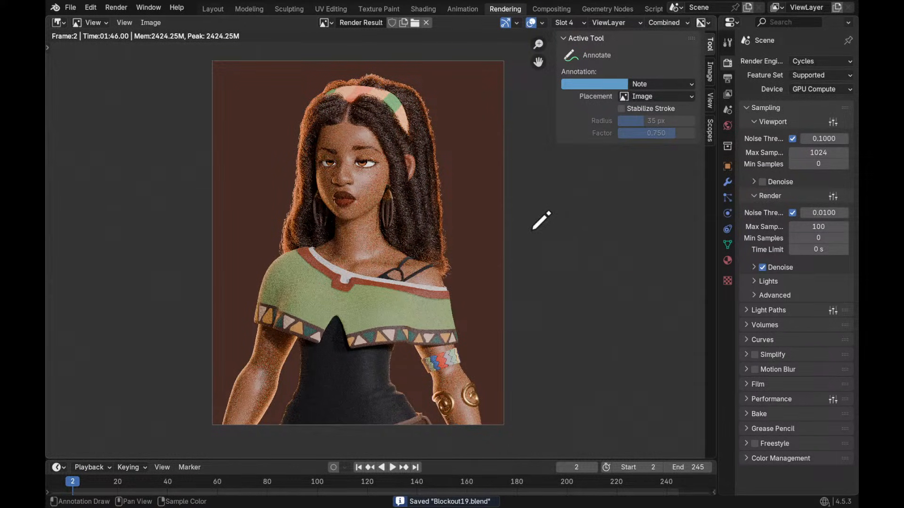
Set the Cycles render device to CPU and render the frame again
left_click(812, 89)
left_click(815, 102)
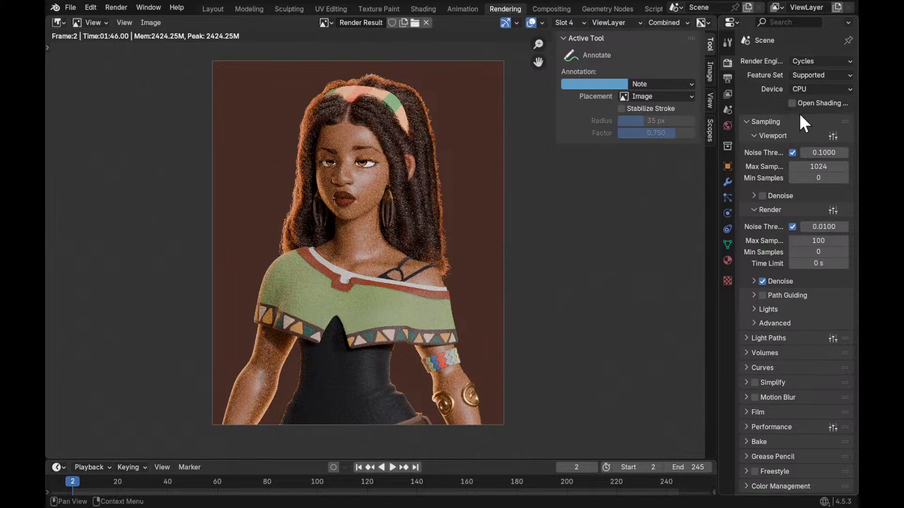
mouse_move(610, 221)
left_mouse_down()
mouse_move(637, 261)
mouse_move(629, 231)
mouse_move(630, 248)
left_mouse_up()
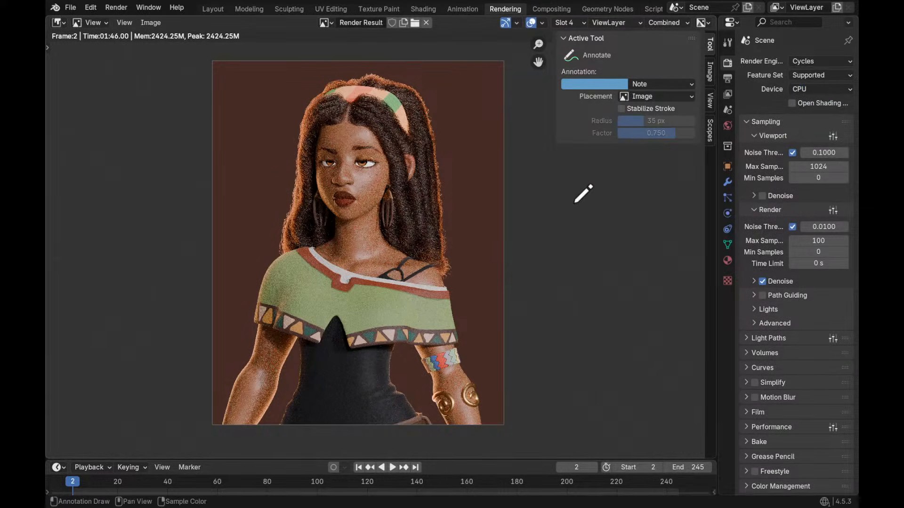
key("F12")
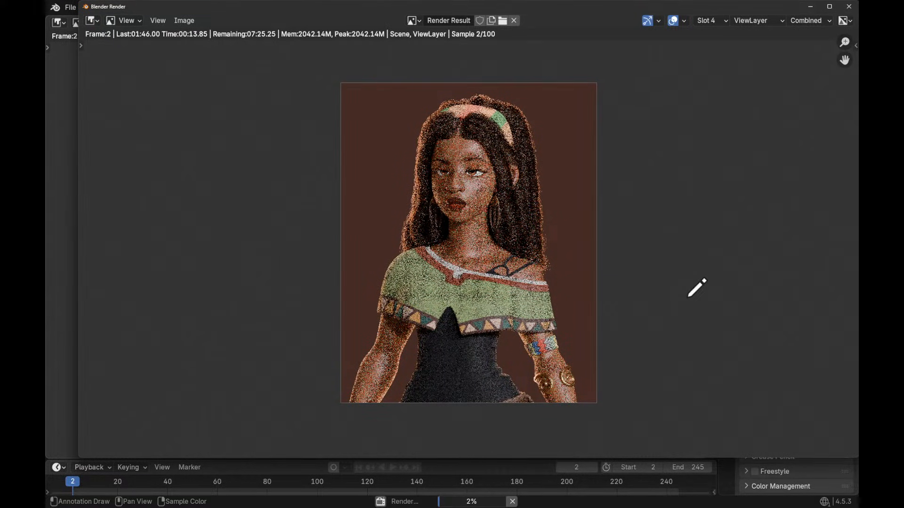
Cancel the CPU render and close its window
left_click_drag(697, 290, 683, 324)
key("Escape")
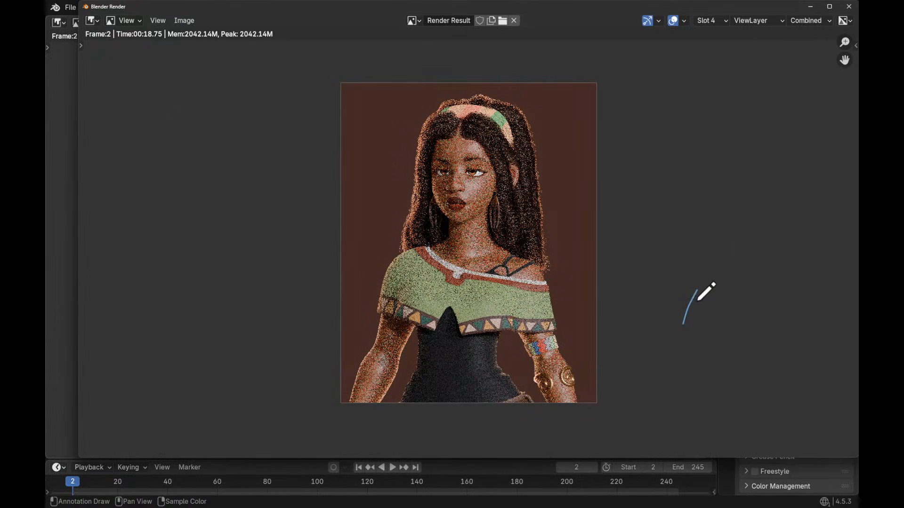
left_click_drag(698, 286, 687, 320, "ctrl")
left_click(852, 8)
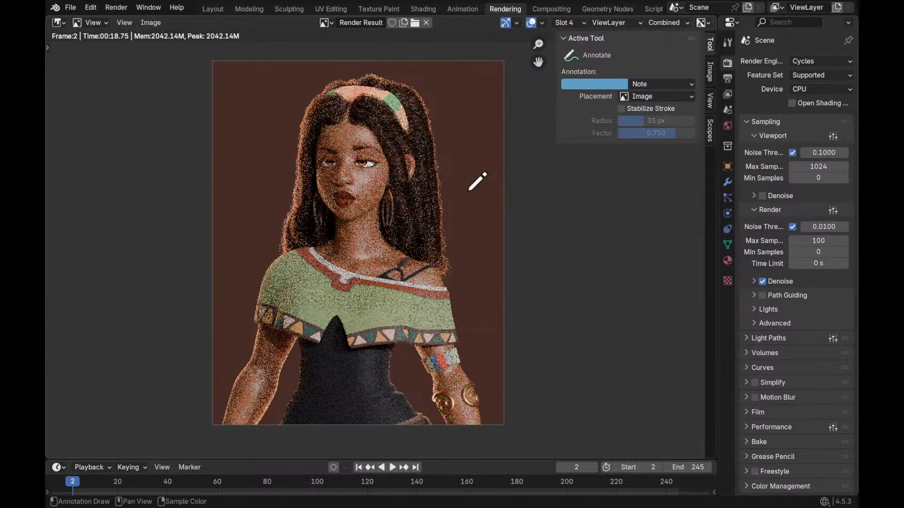
Compare the renders in Slot 3 and Slot 4, then examine the Slot 3 image closely around the face and top
key("alt+j")
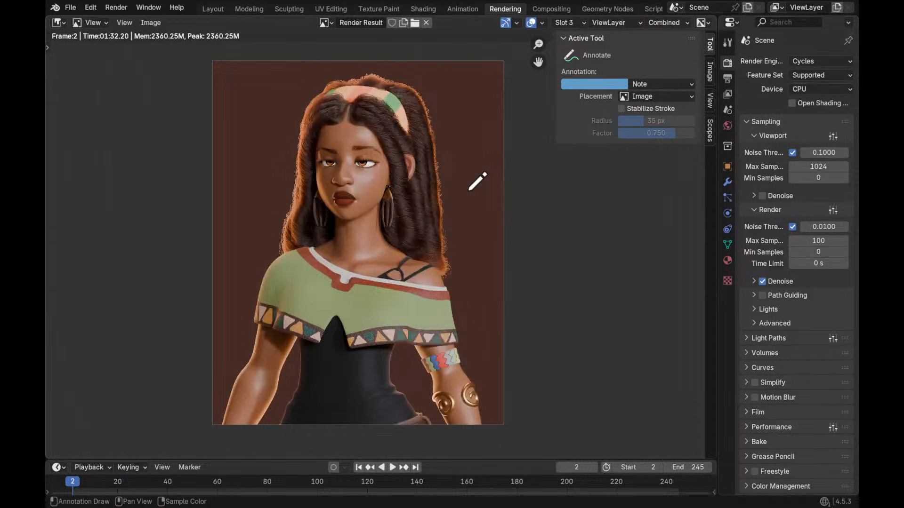
key("j")
key("alt+j")
key("j")
key("alt+j")
middle_click_drag(499, 264, 504, 200, "ctrl")
middle_click_drag(504, 201, 506, 248)
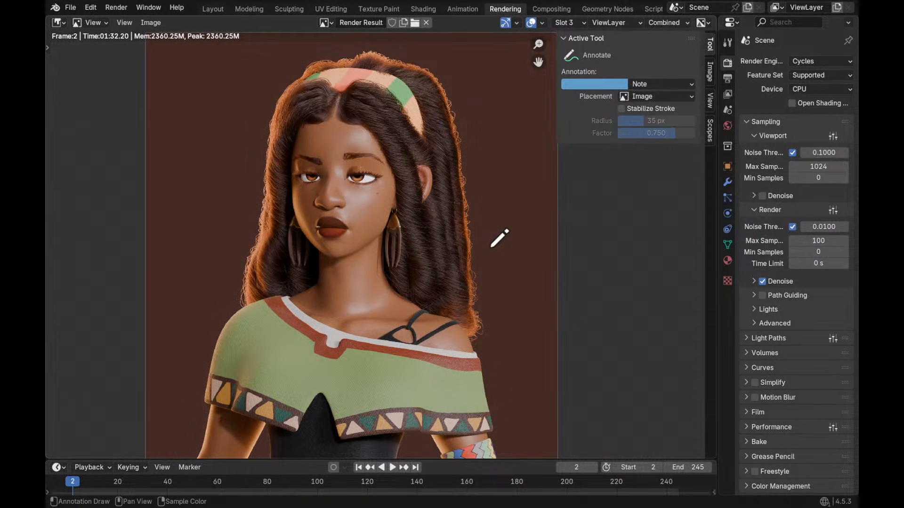
left_click_drag(492, 249, 503, 258)
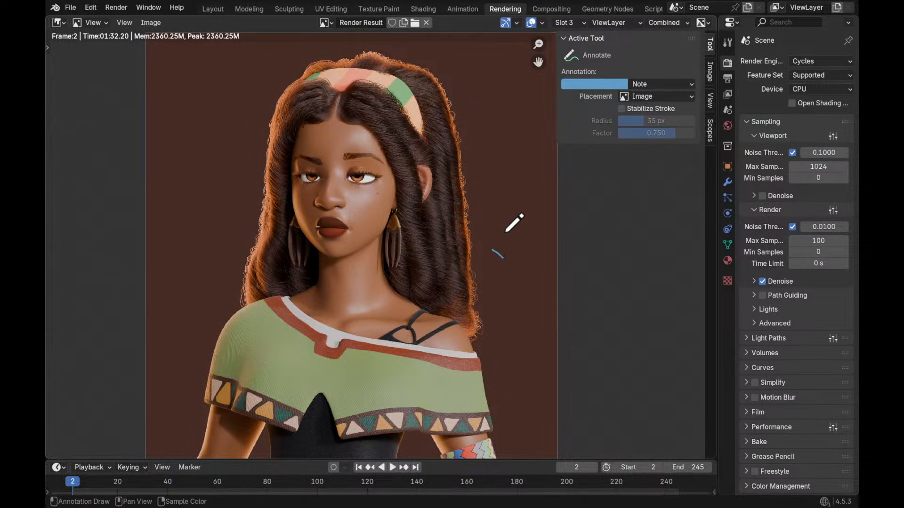